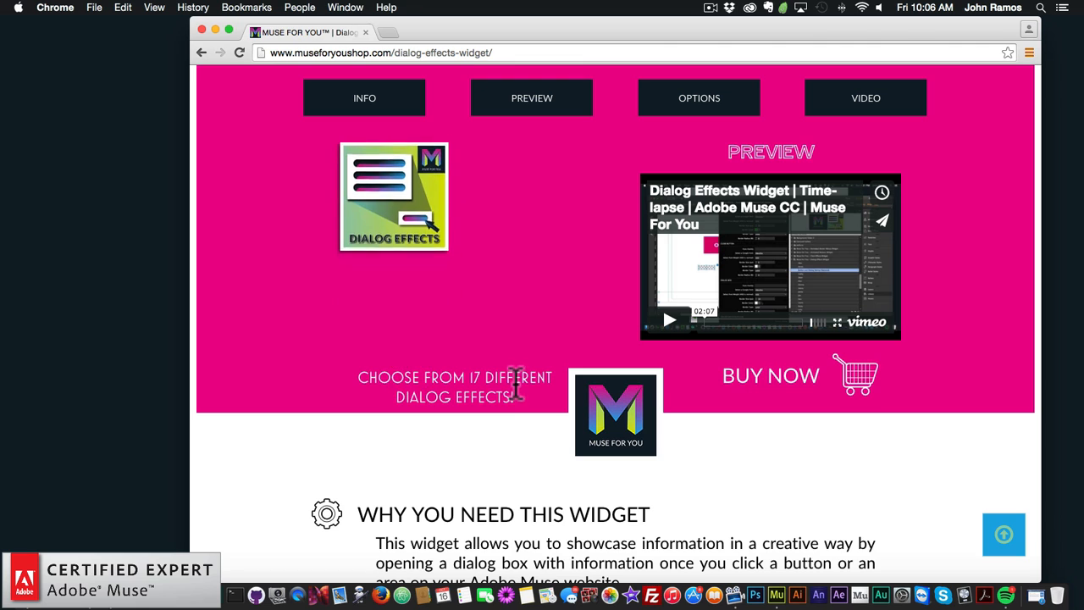
# Step: Read the Dialog Effects widget page from the introduction through options, usage ideas, package contents, supported devices and lifetime updates to the preview
pyautogui.scroll(-2, 476, 404)
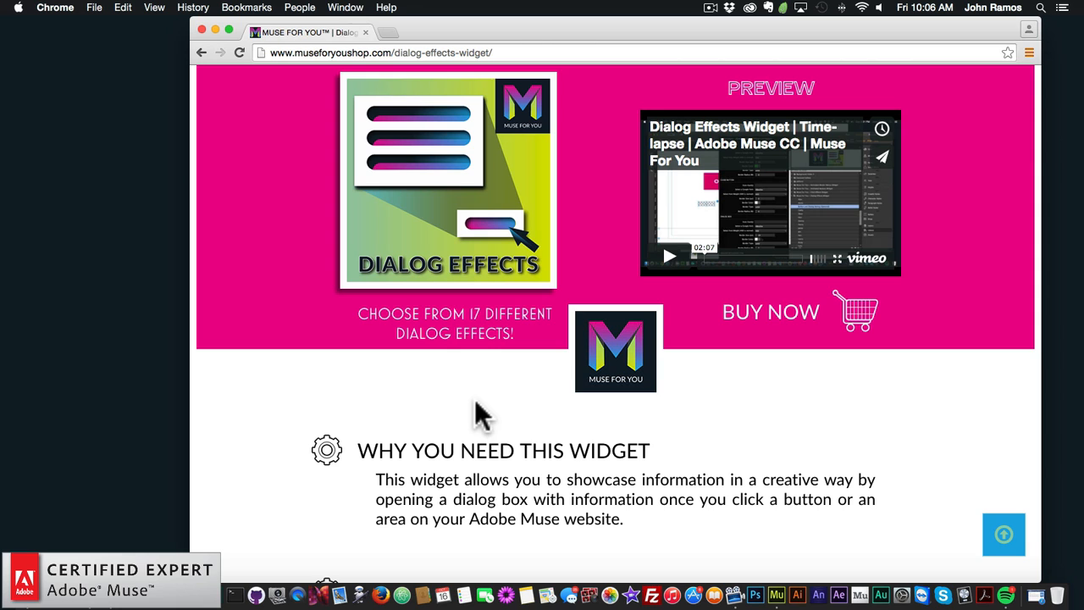
pyautogui.scroll(-3, 487, 406)
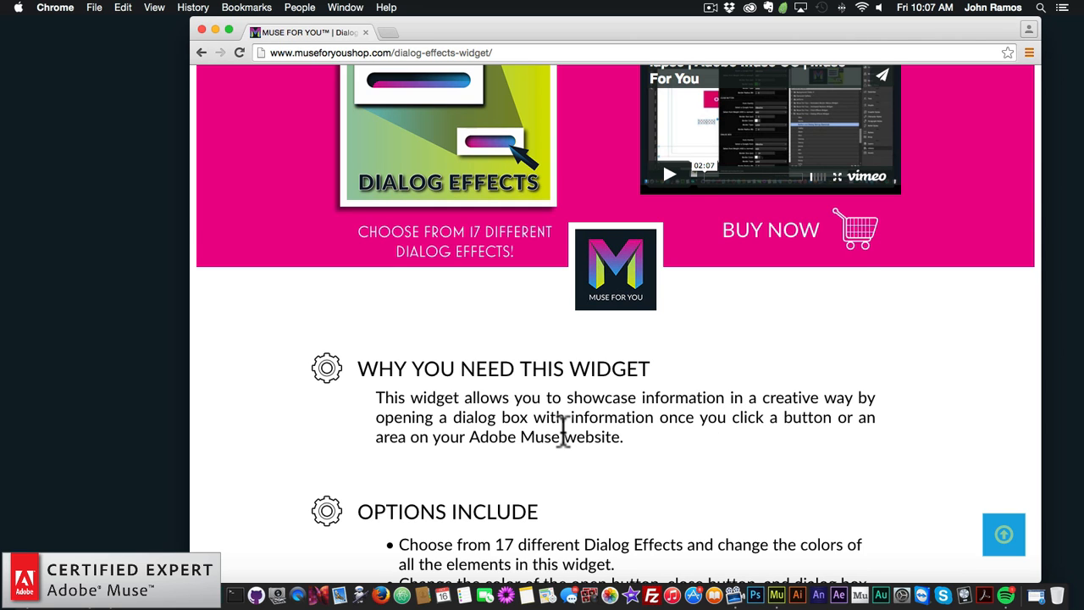
pyautogui.scroll(-5, 563, 432)
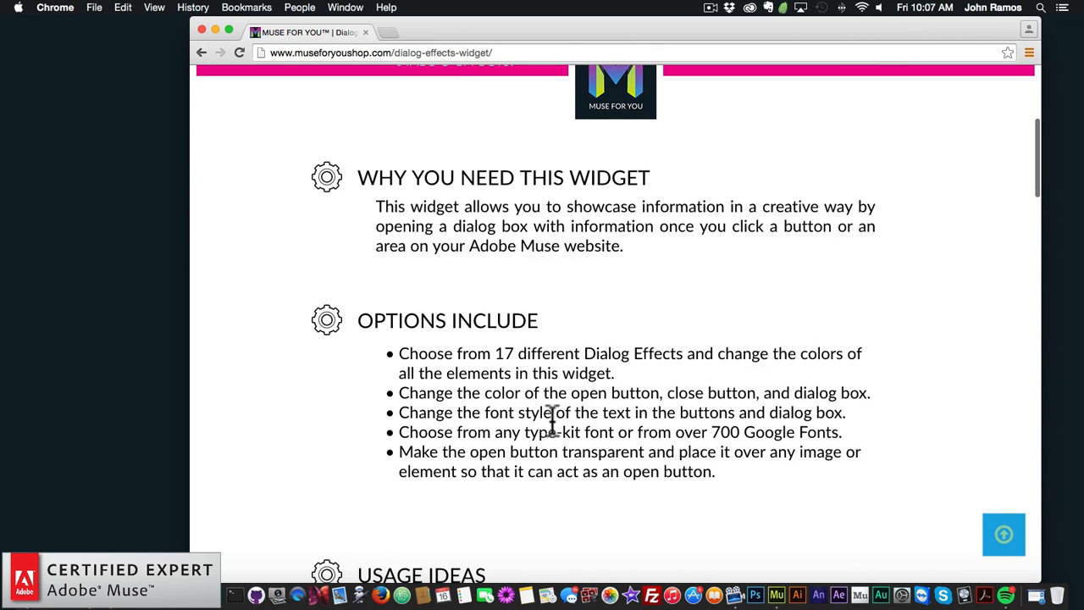
pyautogui.scroll(-6, 552, 418)
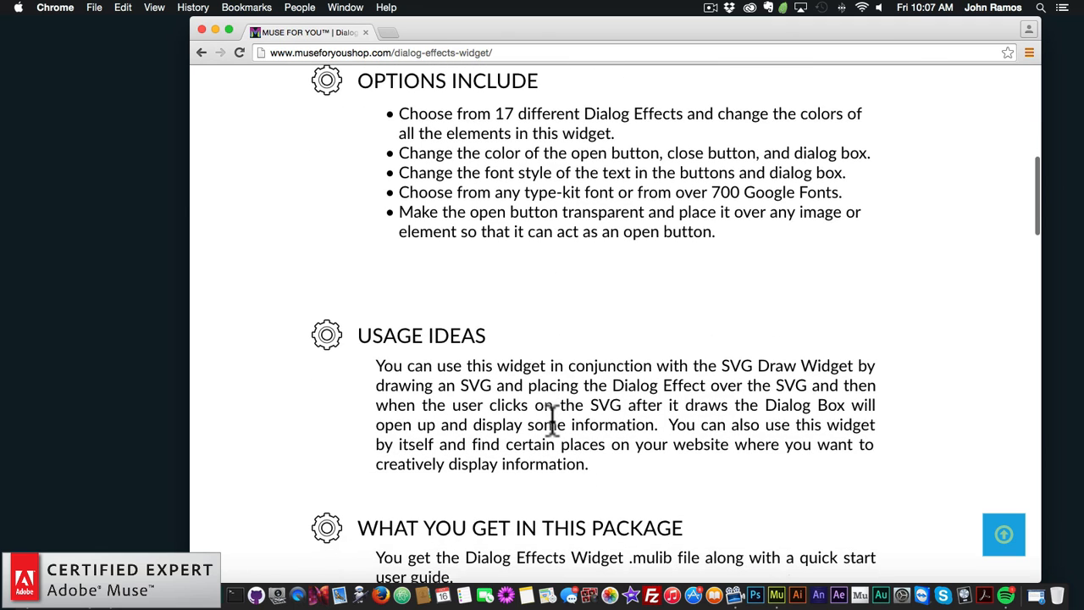
pyautogui.scroll(-4, 551, 418)
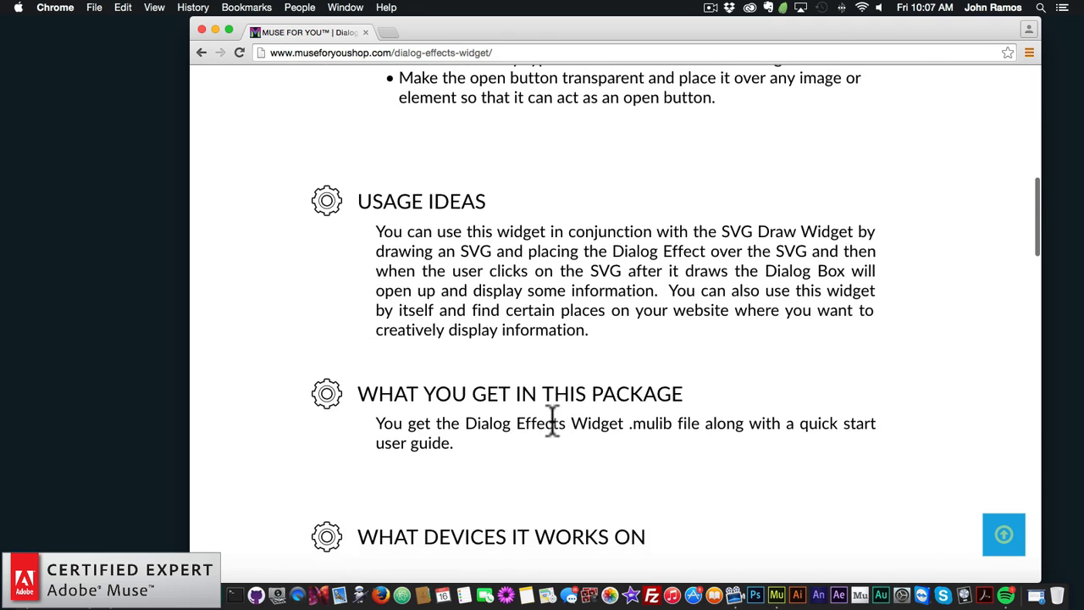
pyautogui.scroll(-1, 550, 417)
pyautogui.scroll(-2, 550, 417)
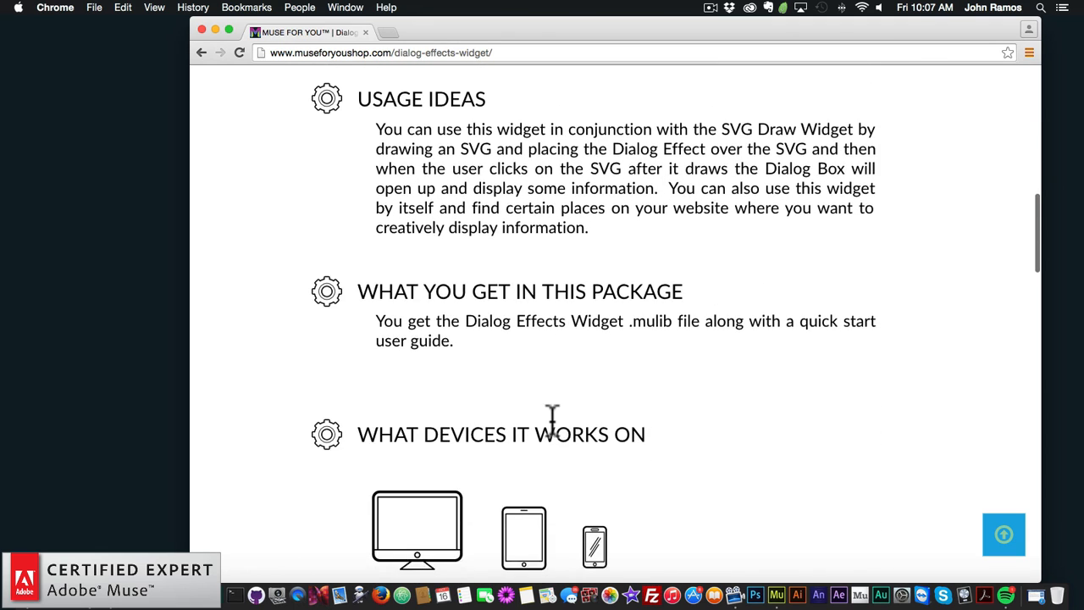
pyautogui.scroll(-7, 550, 417)
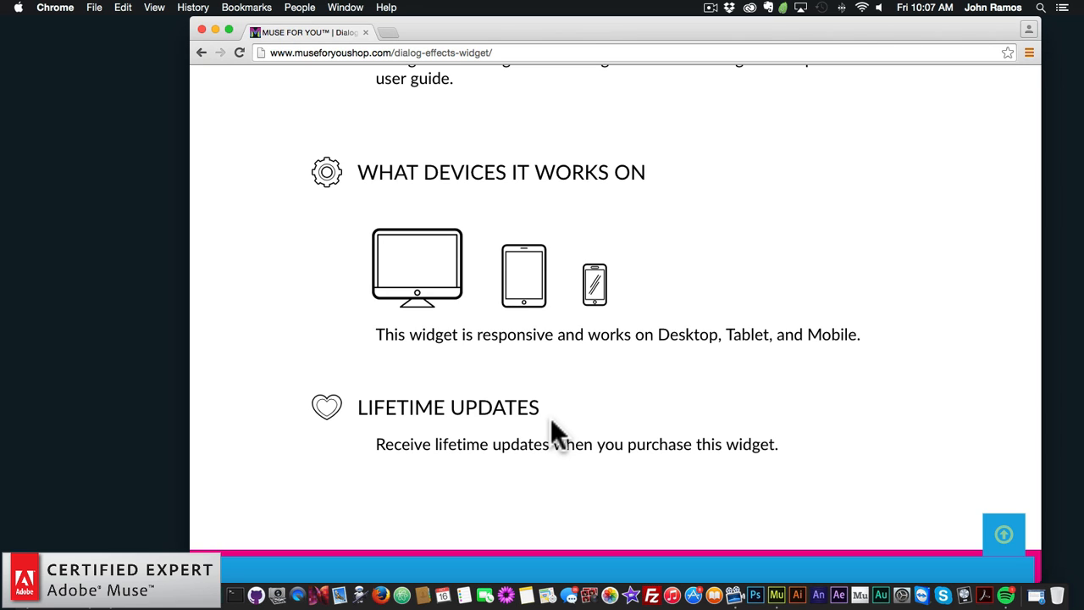
pyautogui.scroll(-6, 551, 419)
pyautogui.scroll(-2, 510, 431)
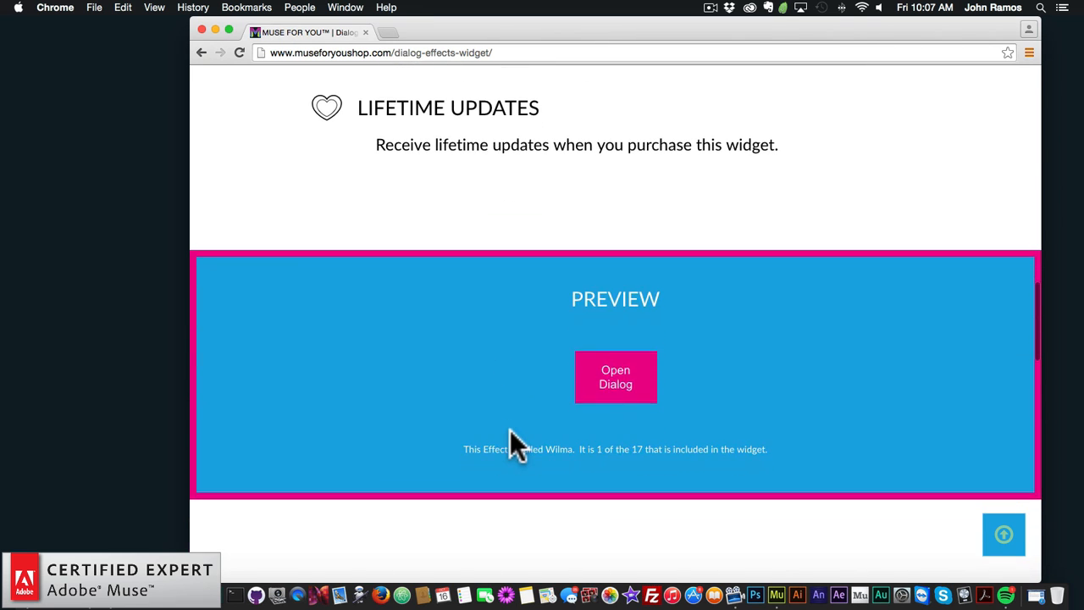
# Step: Test the Wilma preview dialog twice, closing it with its own Close control and highlighting its dialog text the second time
pyautogui.click(623, 383)
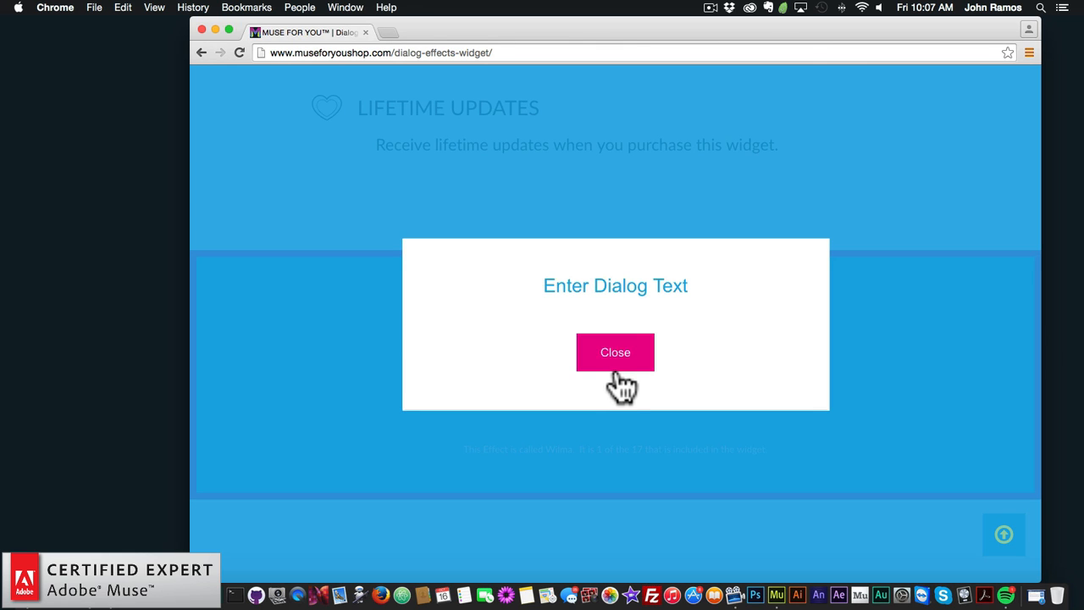
pyautogui.click(620, 372)
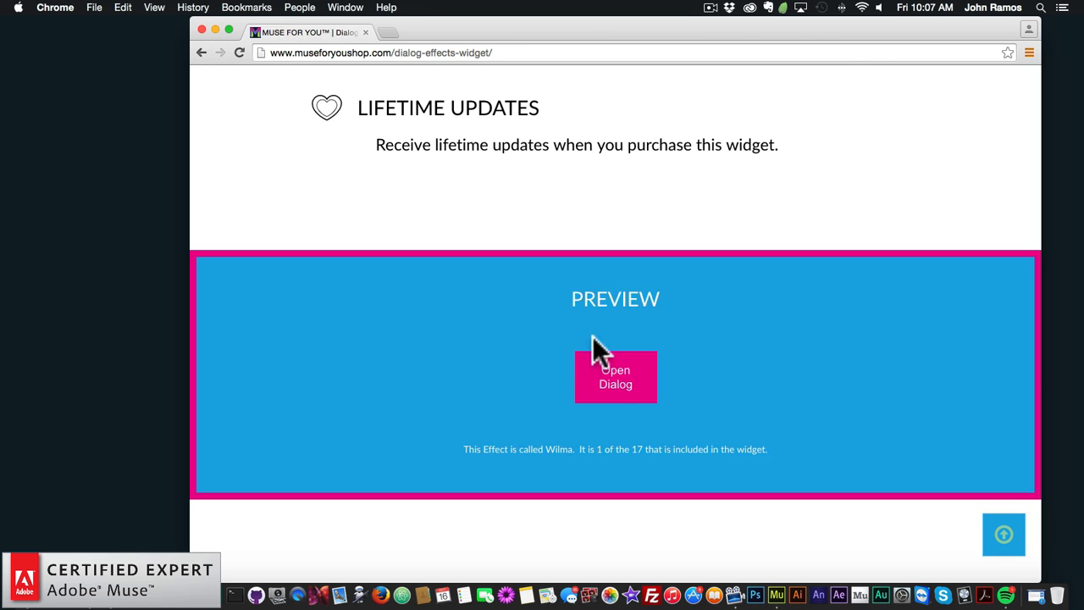
pyautogui.click(619, 383)
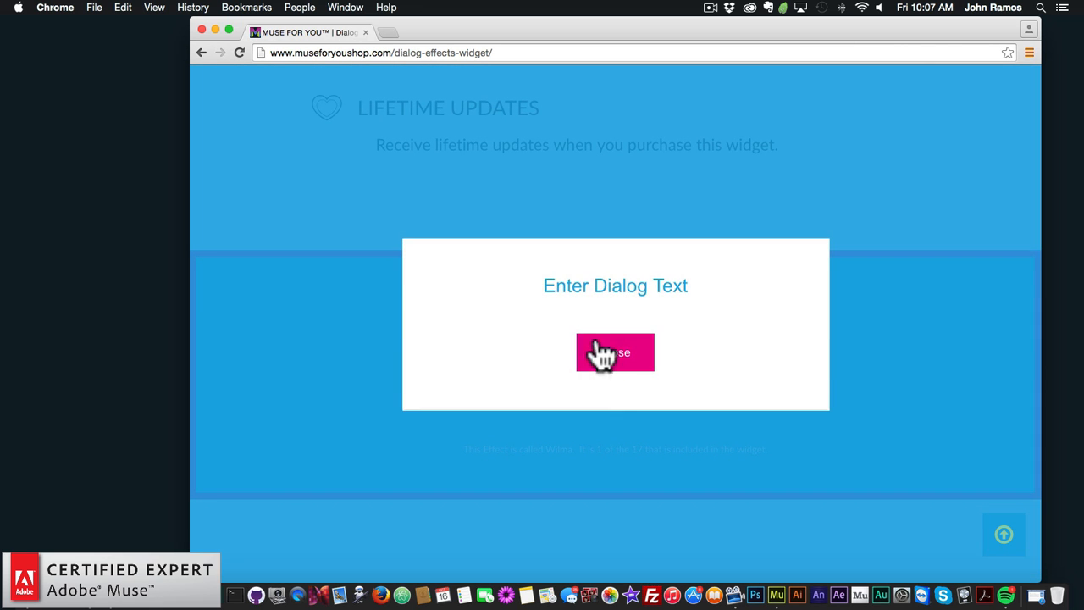
pyautogui.moveTo(541, 285); pyautogui.dragTo(689, 287)
pyautogui.click(690, 287)
pyautogui.click(622, 362)
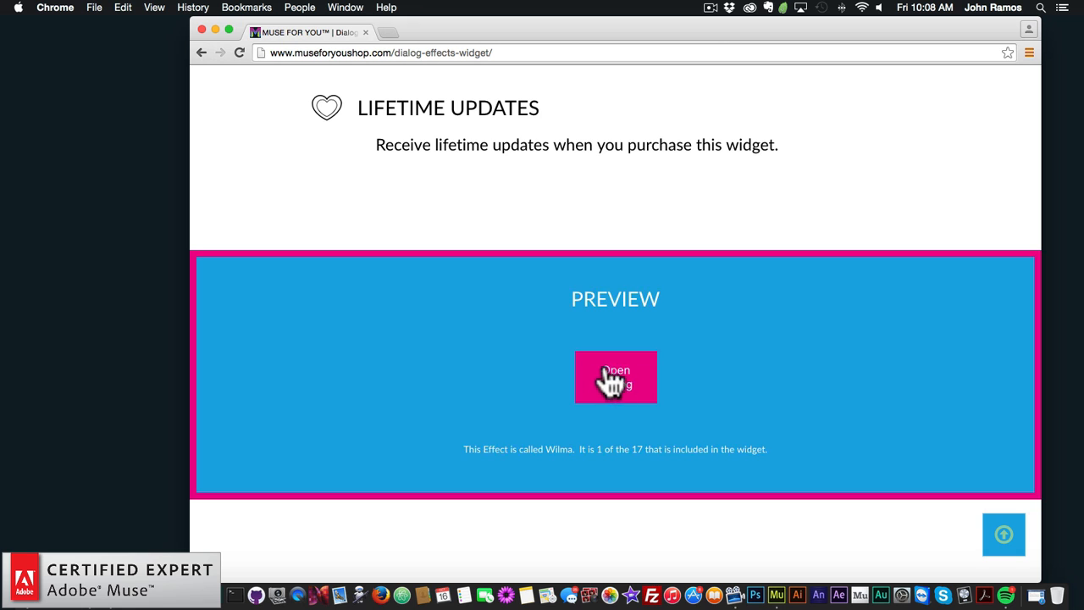
# Step: Open the Wilma preview dialog twice more and dismiss it each time through the overlay outside the dialog box
pyautogui.click(615, 379)
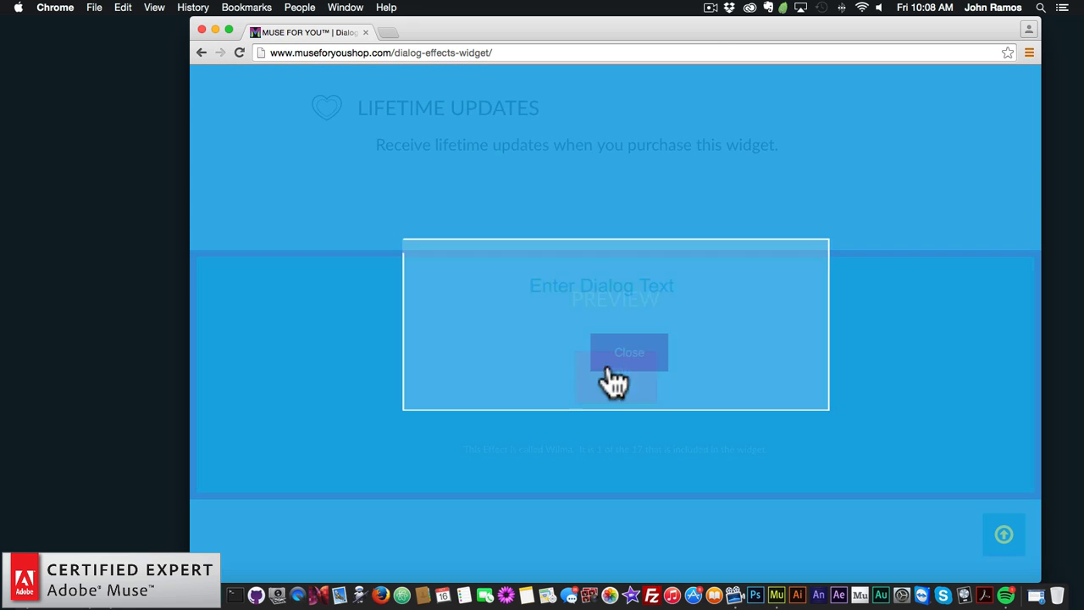
pyautogui.click(879, 239)
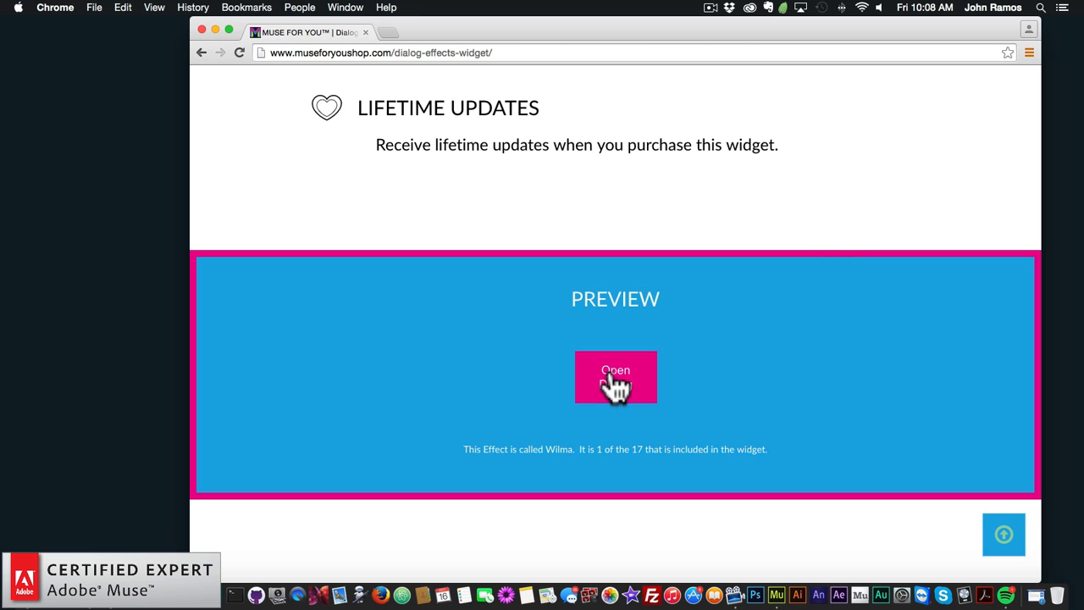
pyautogui.click(613, 379)
pyautogui.click(934, 268)
# Step: Review the widget options, the Learn How to Use section and the comments area on the rest of the page
pyautogui.scroll(-10, 833, 306)
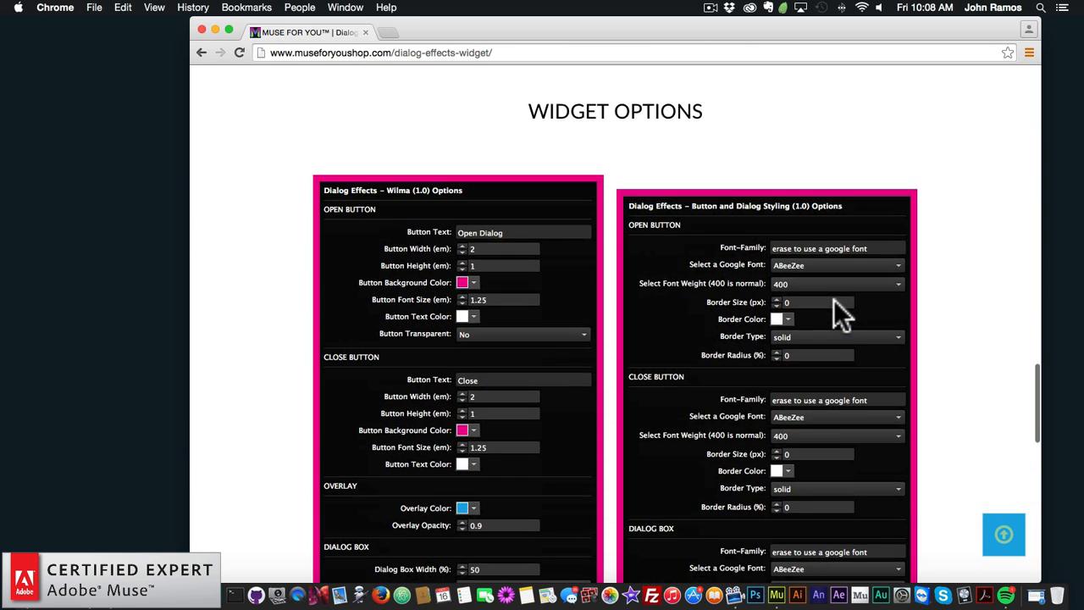
pyautogui.scroll(-5, 834, 301)
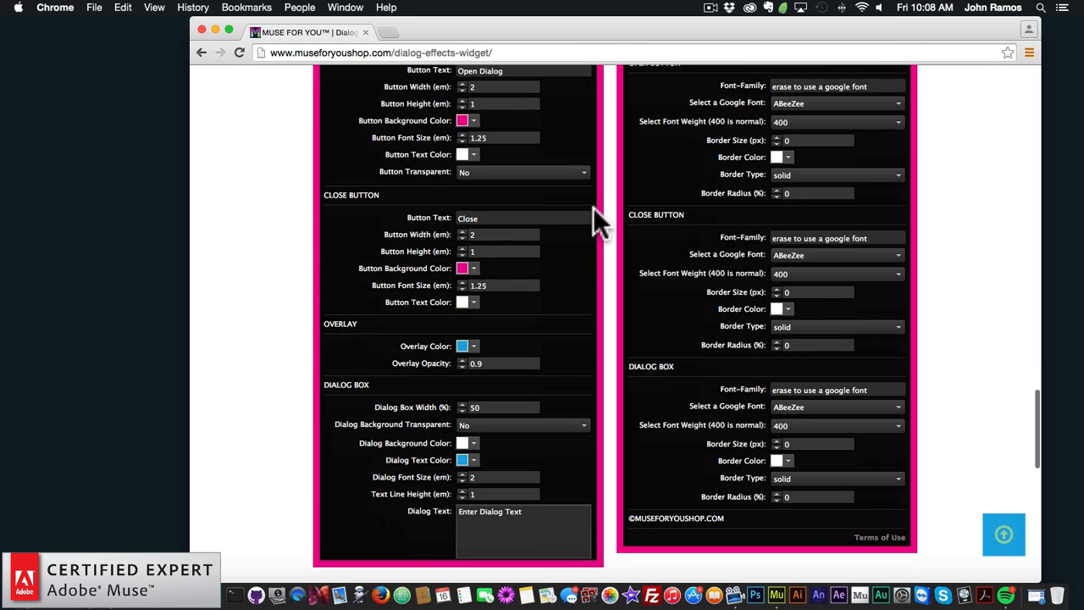
pyautogui.scroll(-10, 671, 263)
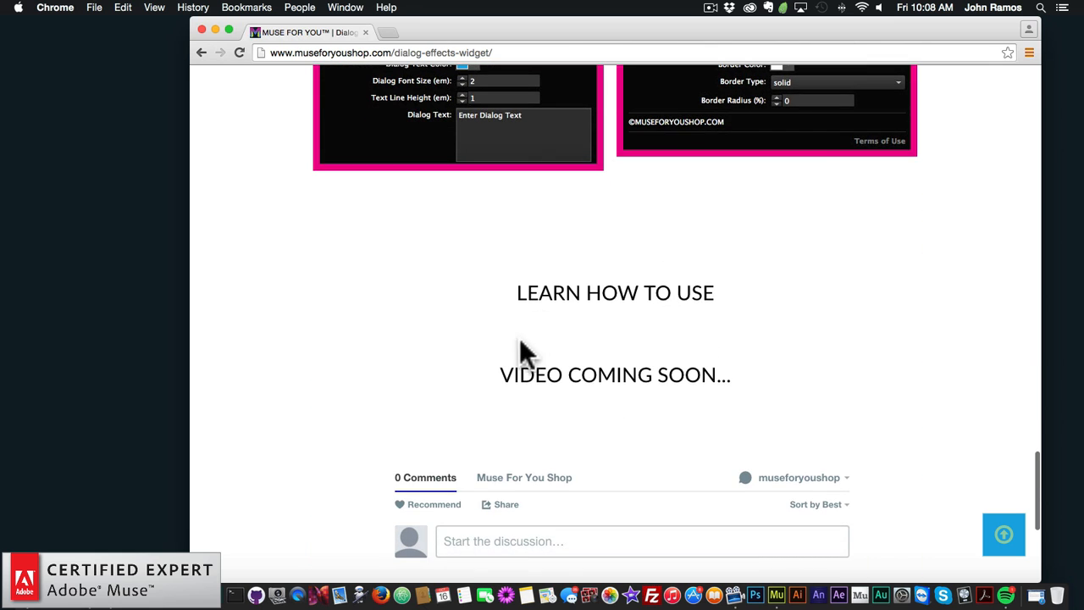
pyautogui.scroll(-3, 558, 381)
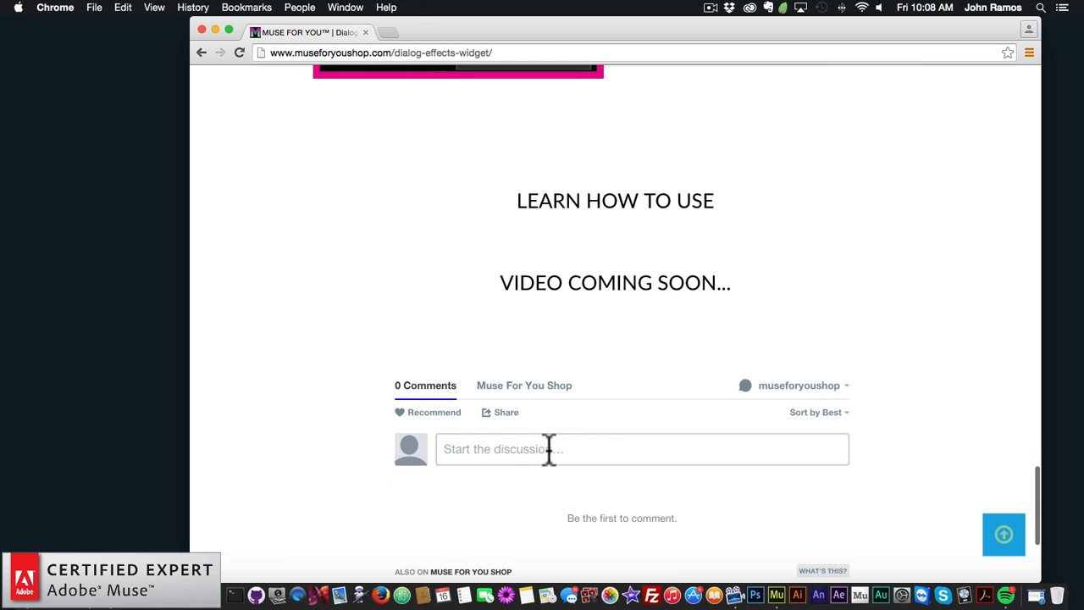
pyautogui.scroll(-6, 549, 450)
pyautogui.scroll(7, 551, 464)
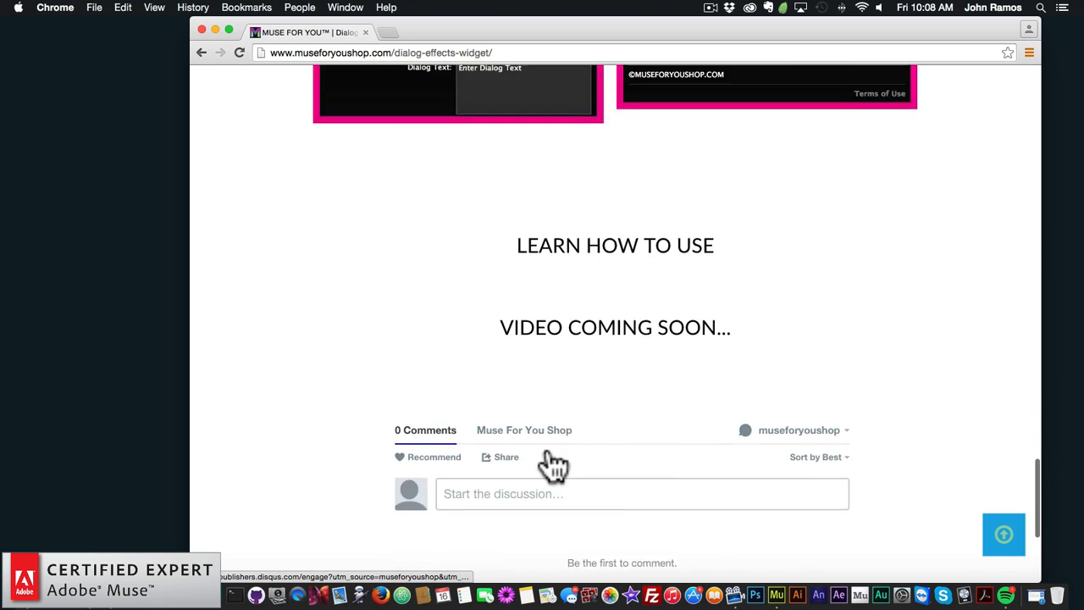
pyautogui.scroll(10, 551, 462)
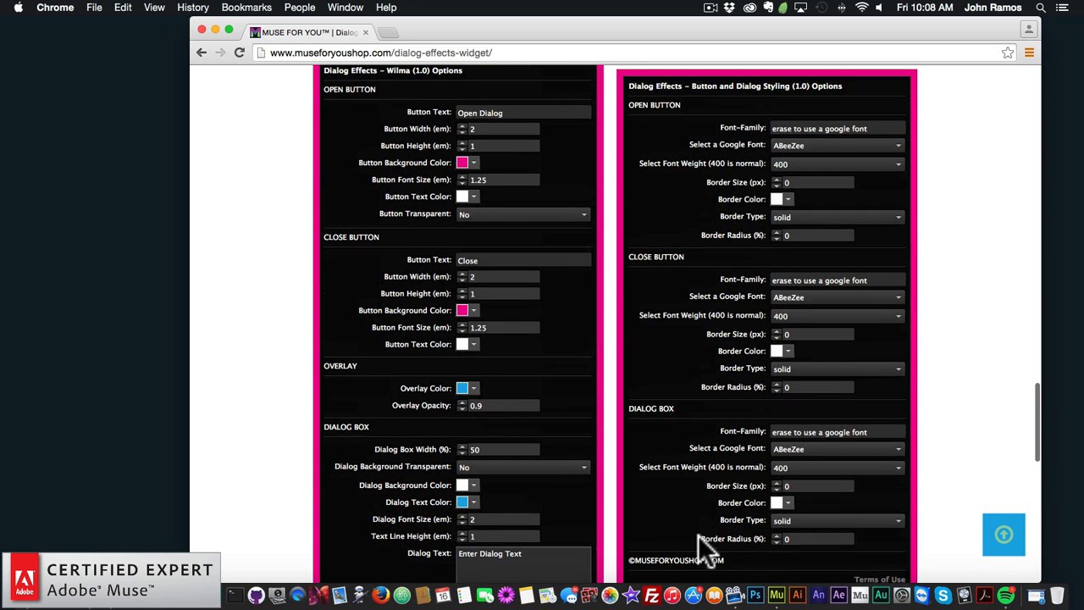
# Step: Switch to Adobe Muse, create a new desktop site with the default layout settings and open its Home page for design
pyautogui.click(777, 596)
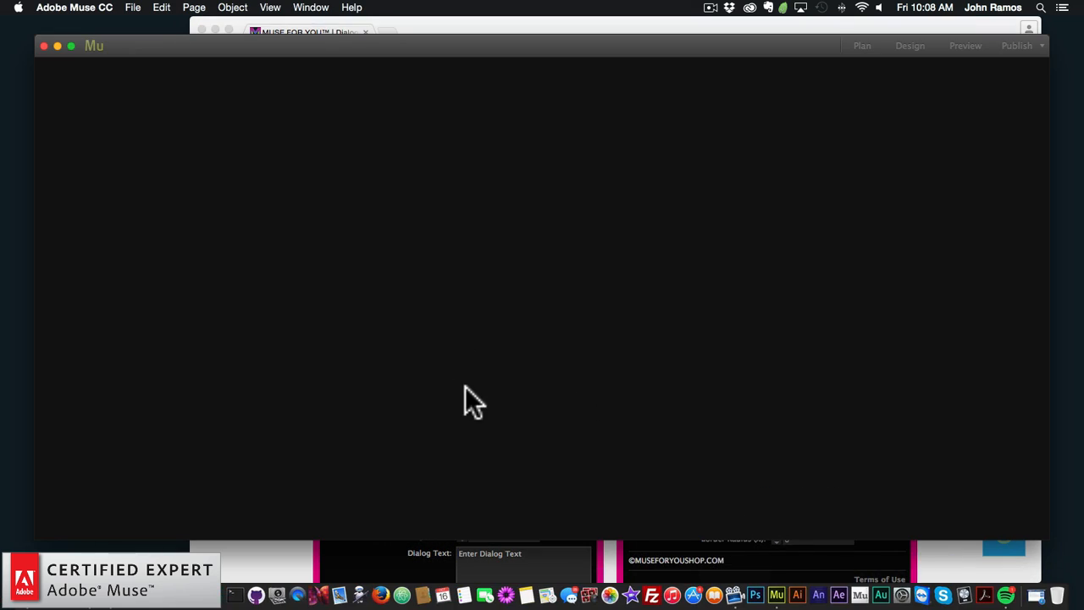
pyautogui.click(131, 7)
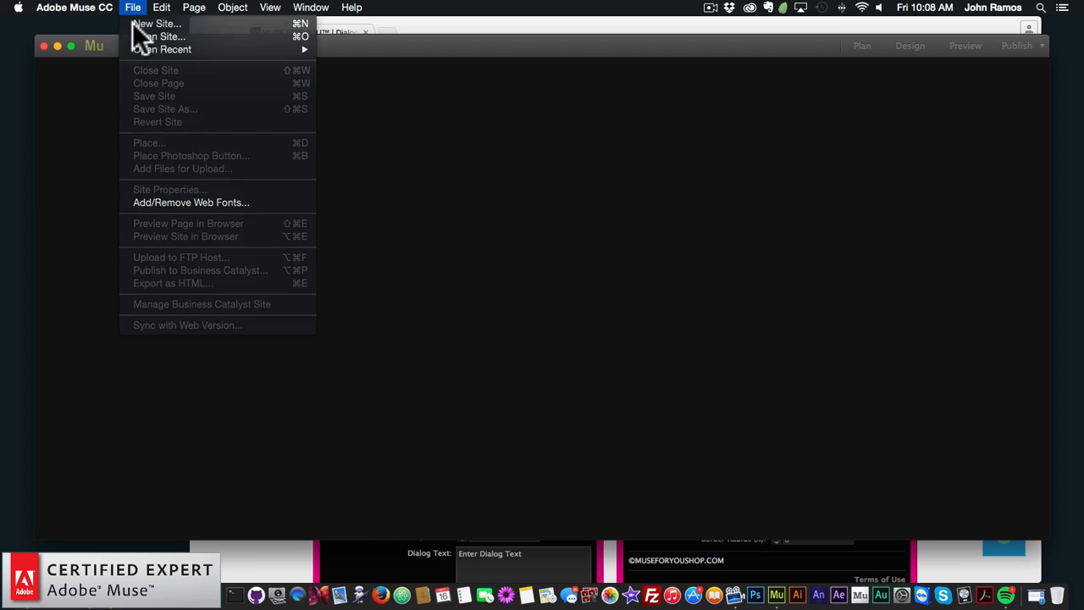
pyautogui.press('super+n')
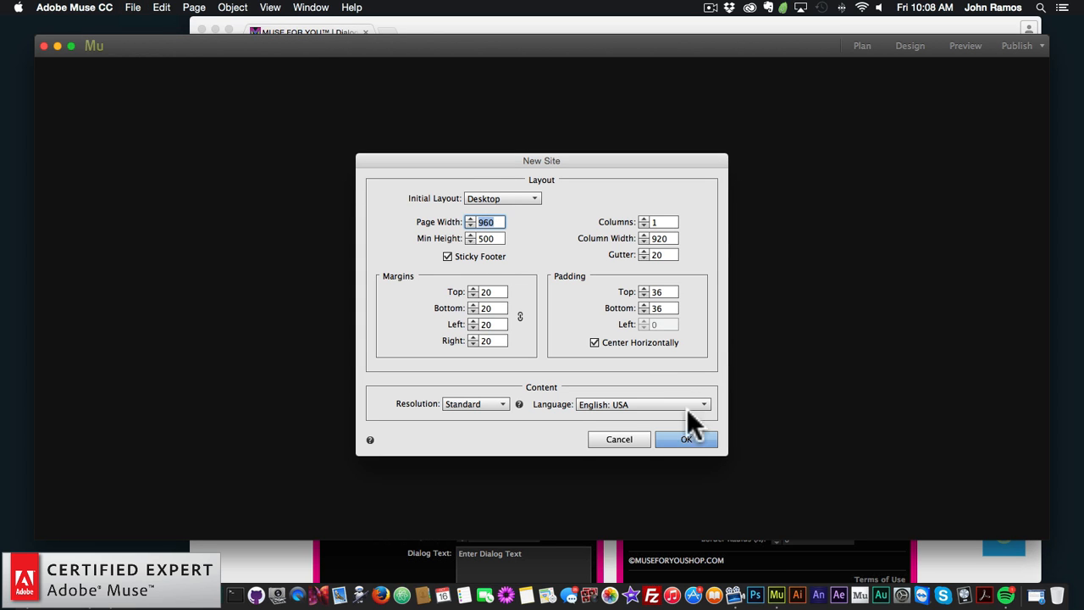
pyautogui.click(686, 439)
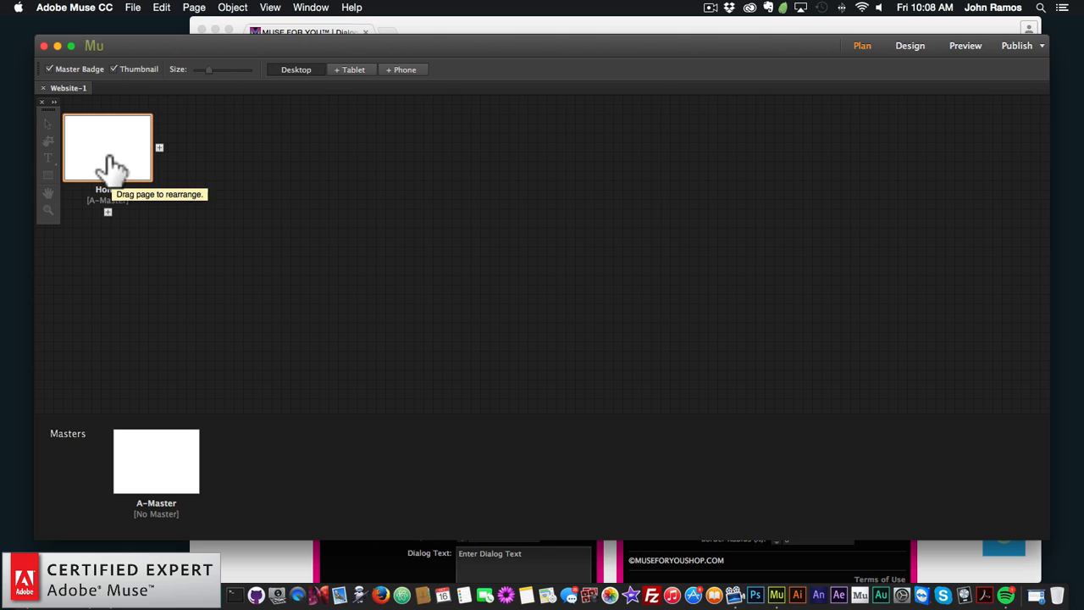
pyautogui.doubleClick(110, 159)
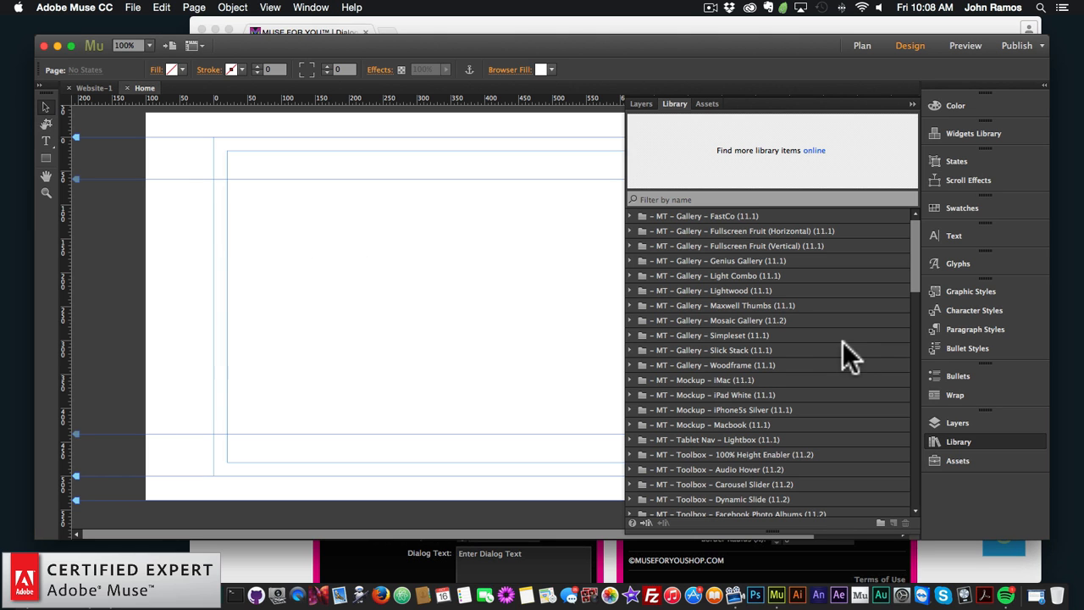
# Step: Hide the Library and bring it back into view
pyautogui.click(976, 442)
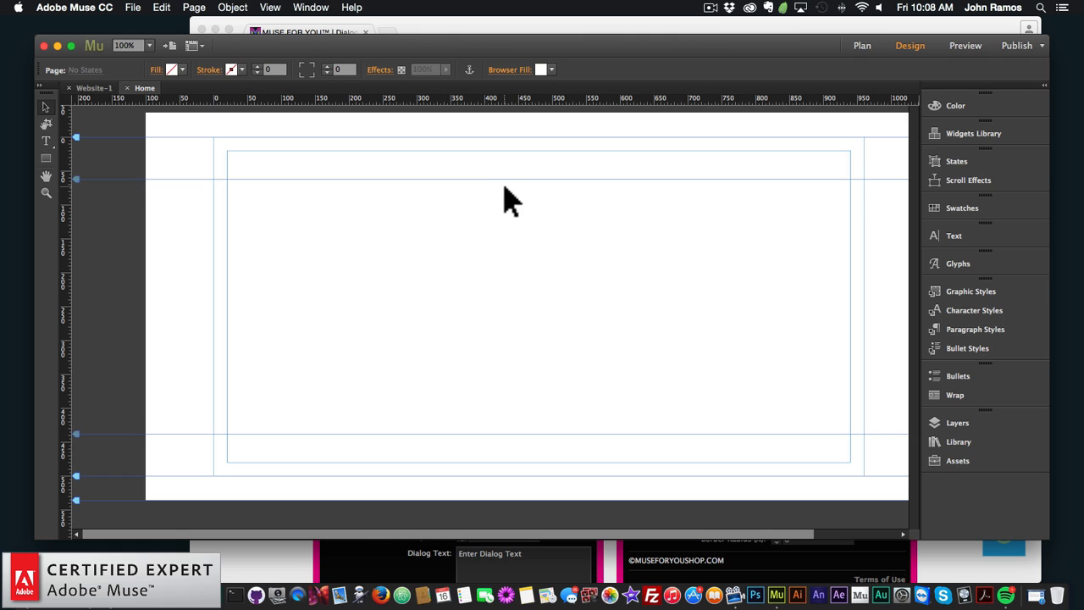
pyautogui.click(310, 11)
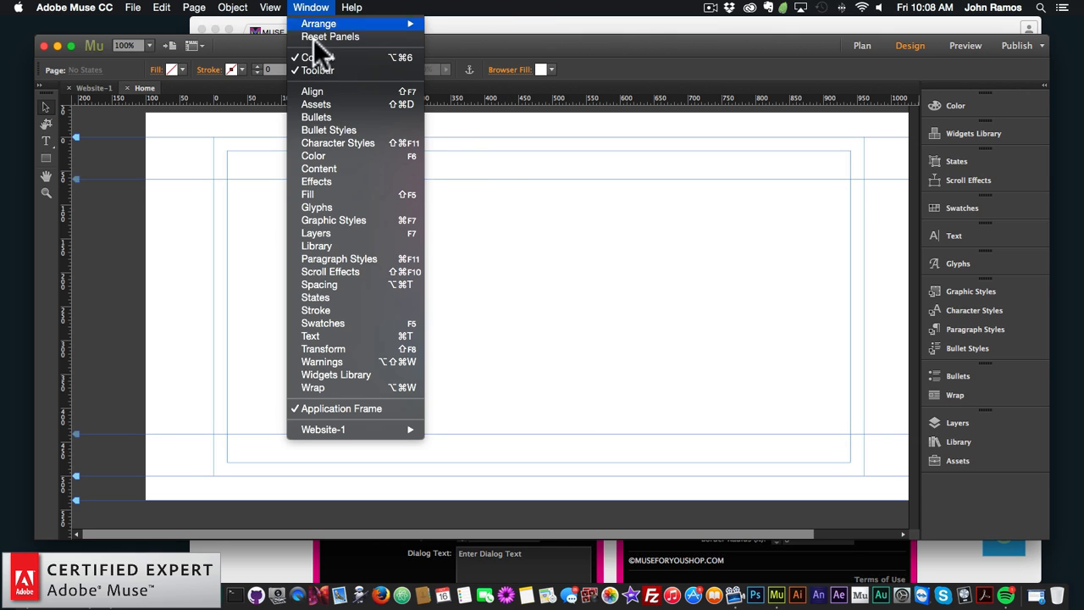
pyautogui.click(318, 244)
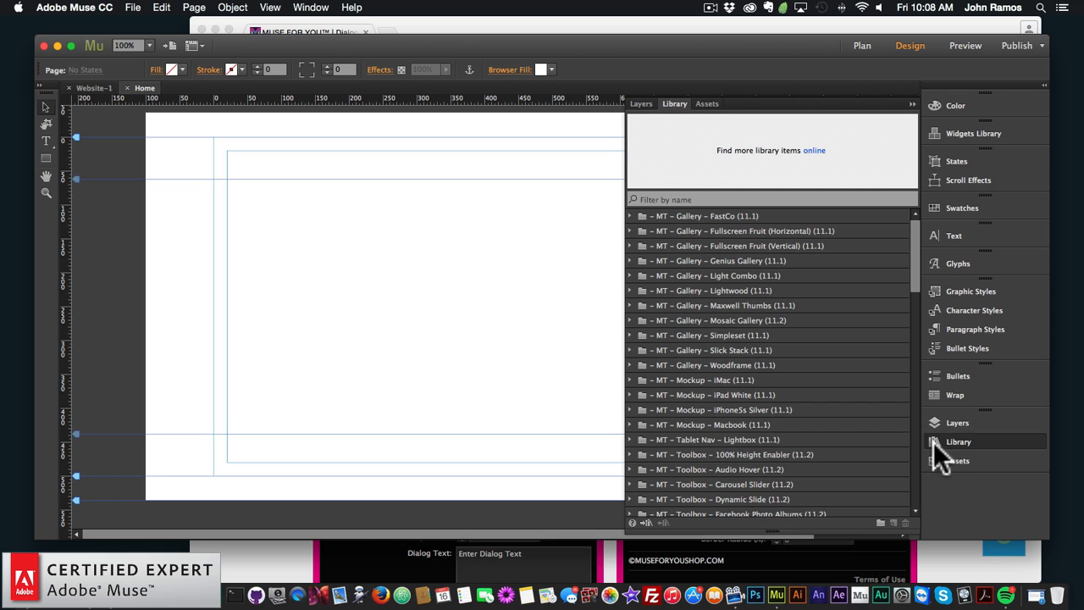
# Step: Locate and select the Muse For You – Dialog Effects Widget folder in the Library
pyautogui.moveTo(914, 267); pyautogui.dragTo(907, 425)
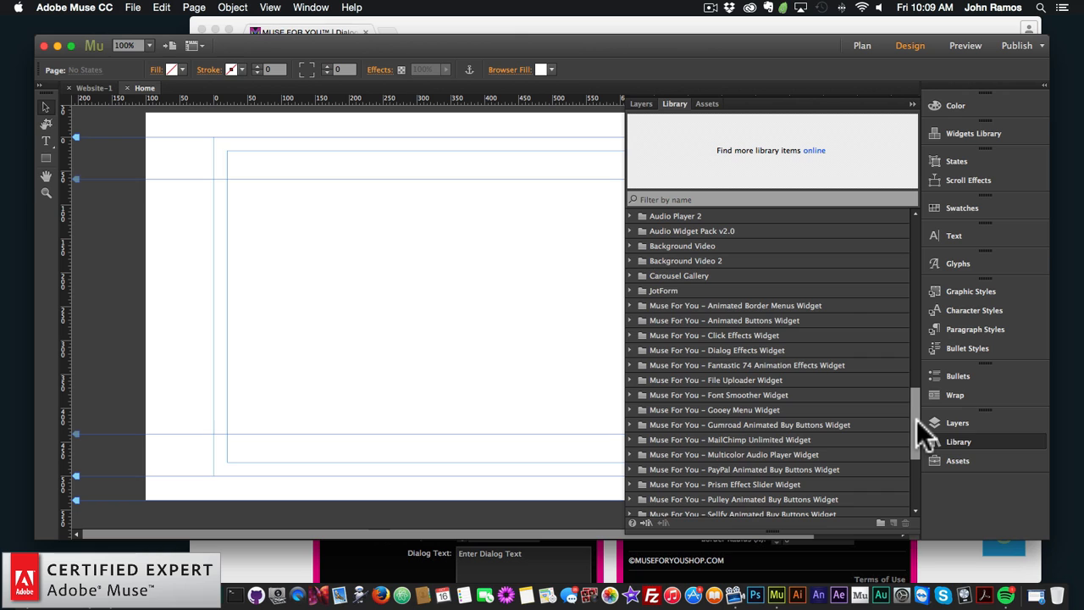
pyautogui.scroll(-1, 915, 412)
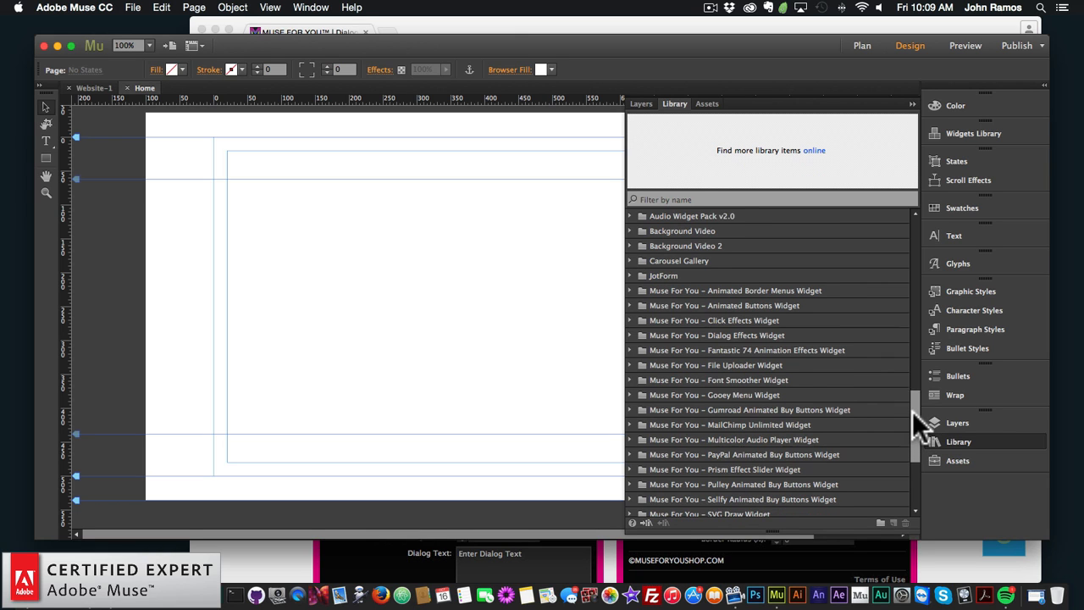
pyautogui.scroll(-1, 912, 410)
pyautogui.scroll(-5, 913, 411)
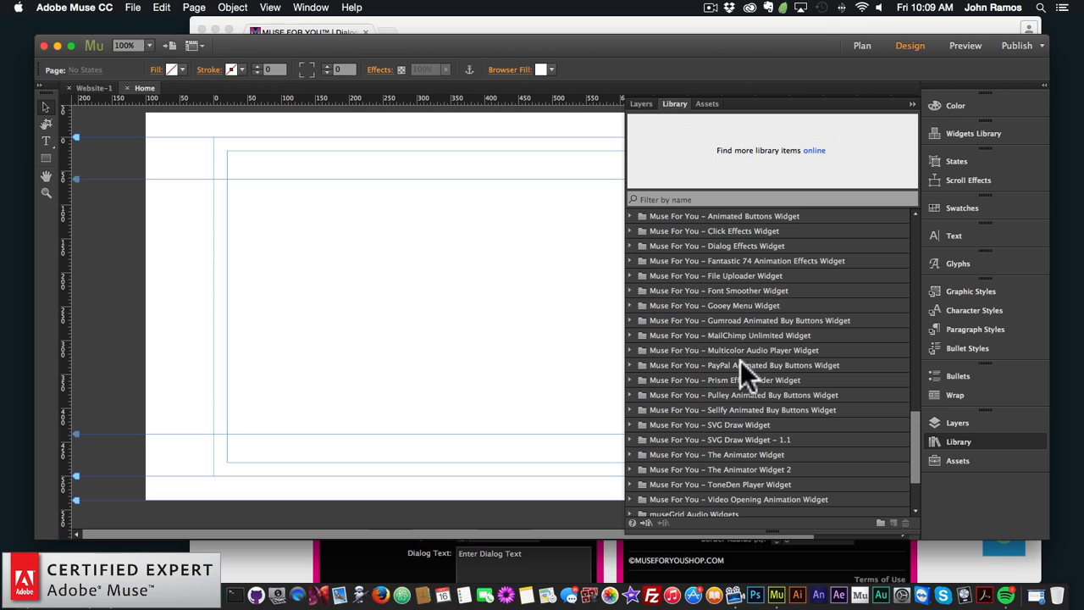
pyautogui.click(737, 246)
pyautogui.moveTo(913, 434); pyautogui.dragTo(914, 409)
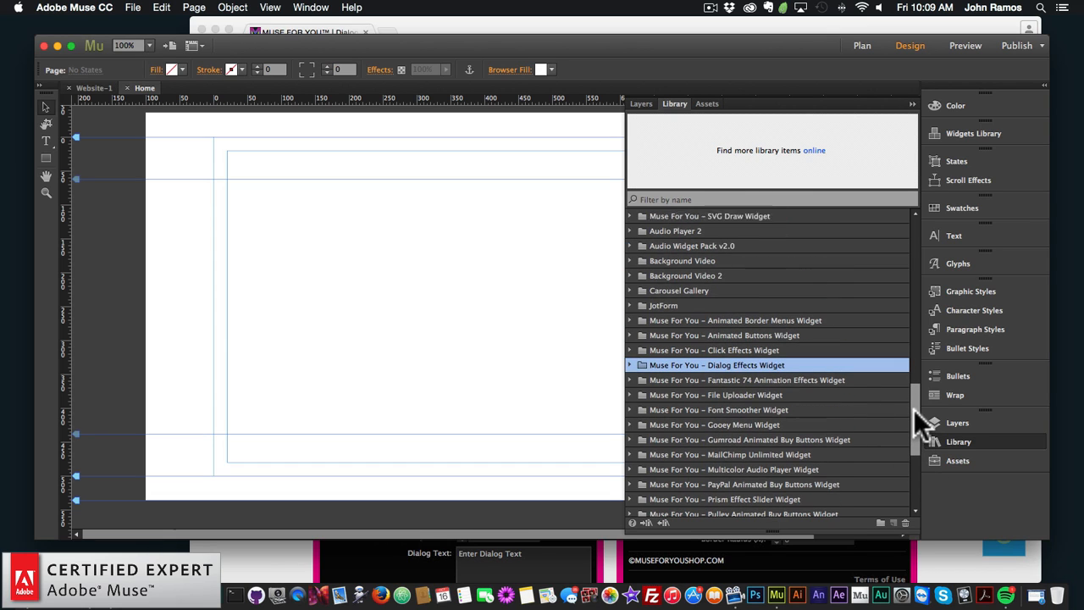
# Step: Expand the Dialog Effects Widget folder and select its Button and Dialog Styling (Optional) item
pyautogui.click(627, 366)
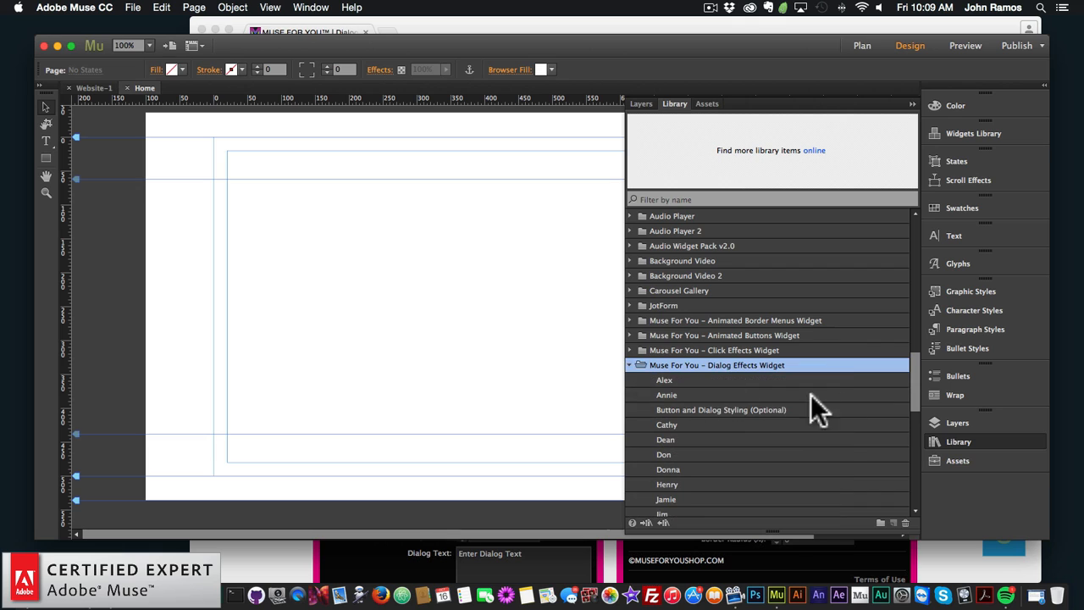
pyautogui.moveTo(912, 382); pyautogui.dragTo(905, 406)
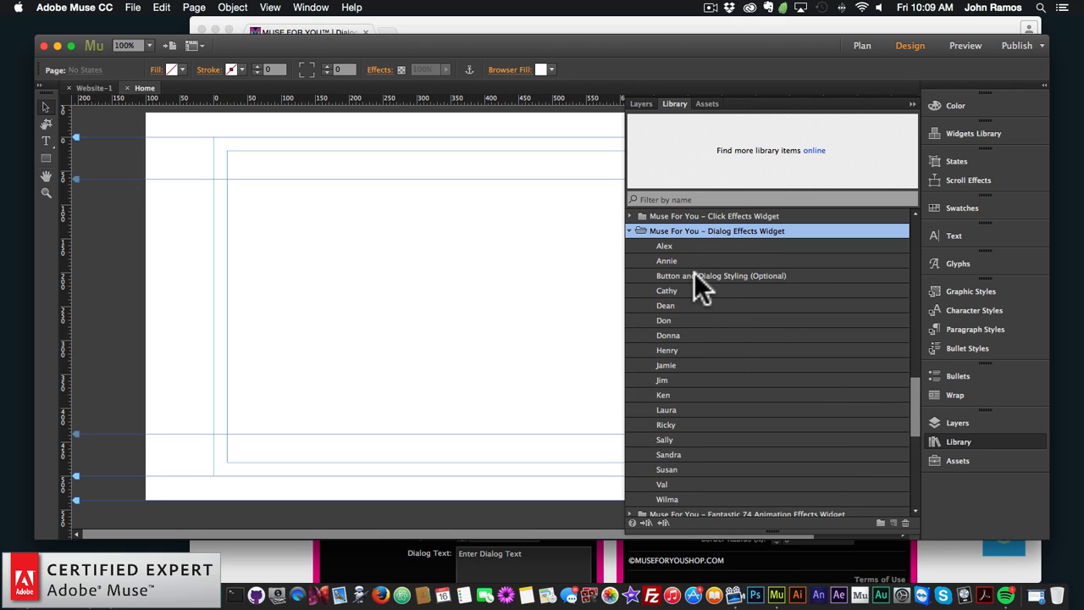
pyautogui.click(670, 277)
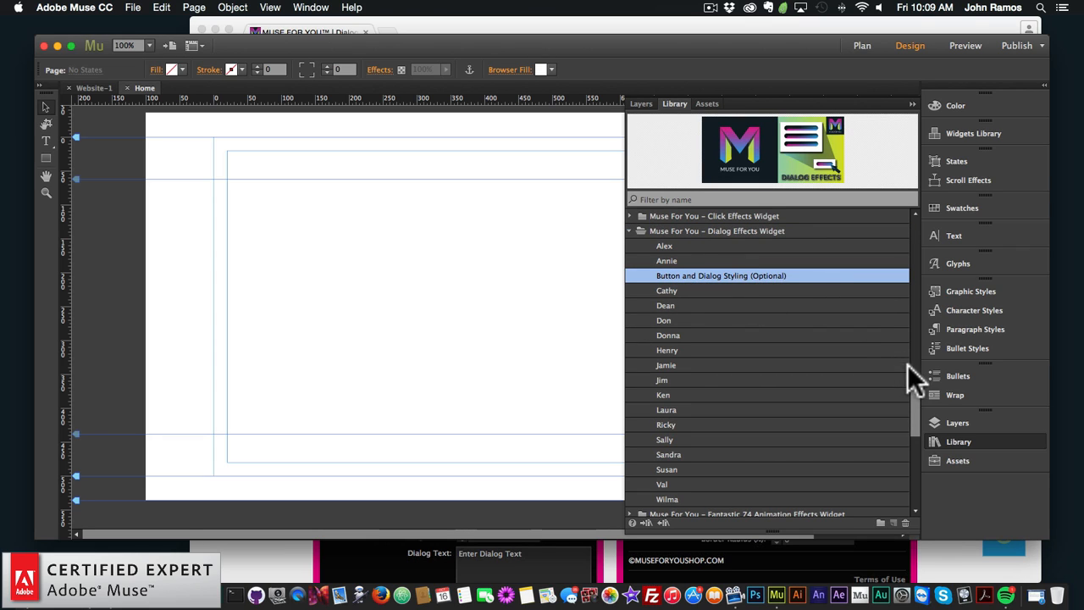
# Step: Place the Alex dialog effect on the Home page at about X 330, Y 136, allowing incoming network connections
pyautogui.click(676, 245)
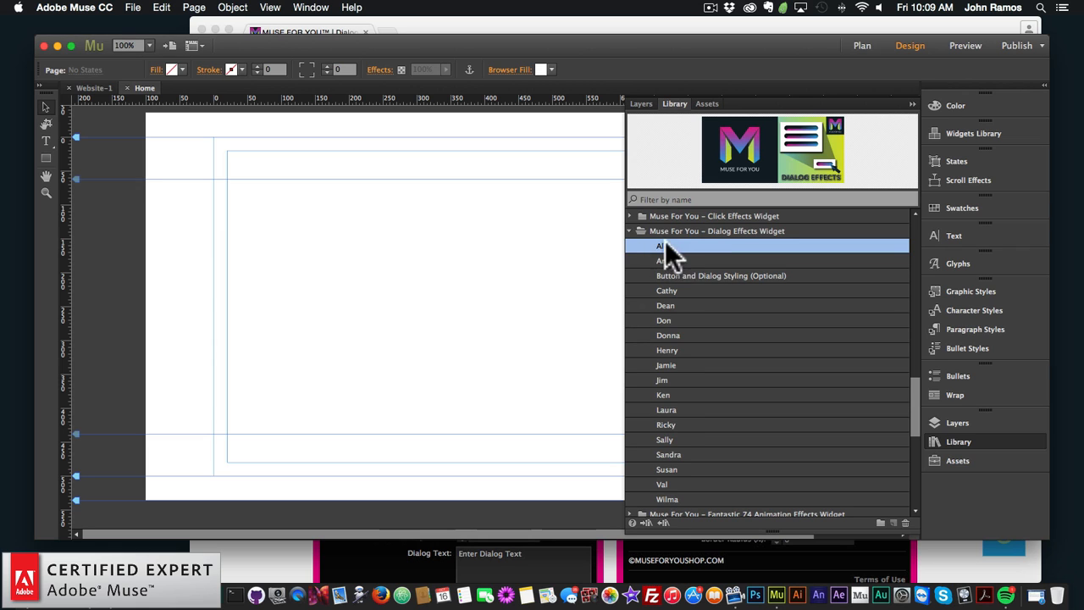
pyautogui.moveTo(685, 244); pyautogui.dragTo(329, 251)
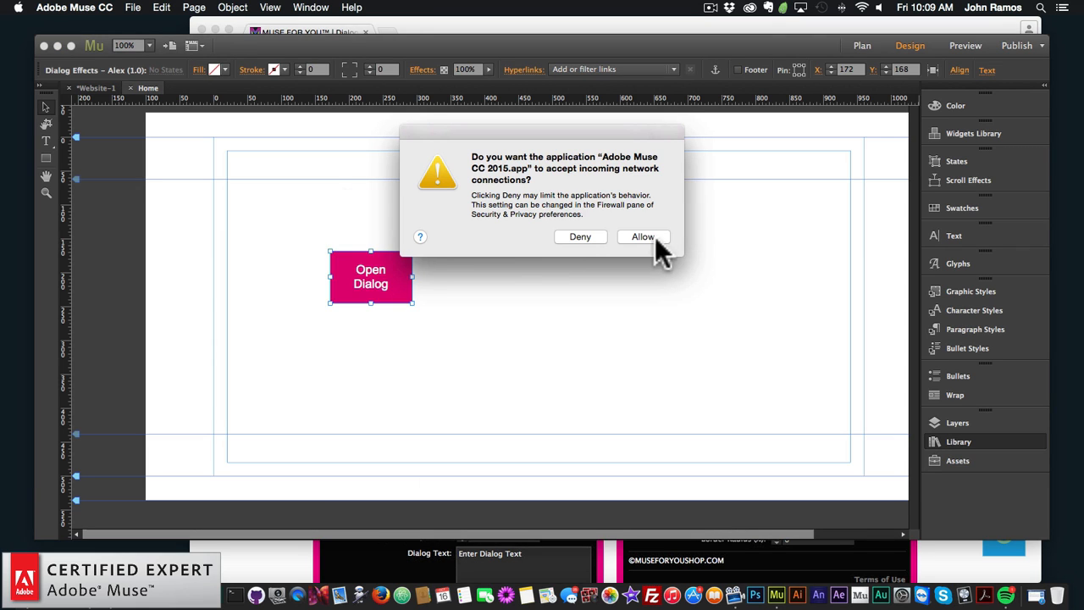
pyautogui.click(653, 235)
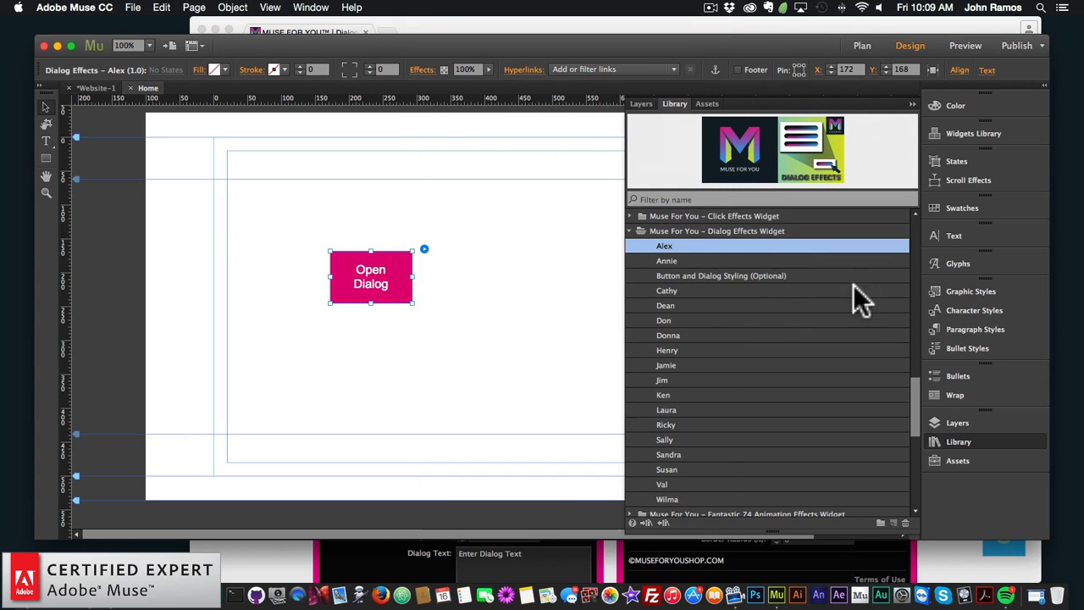
pyautogui.click(955, 436)
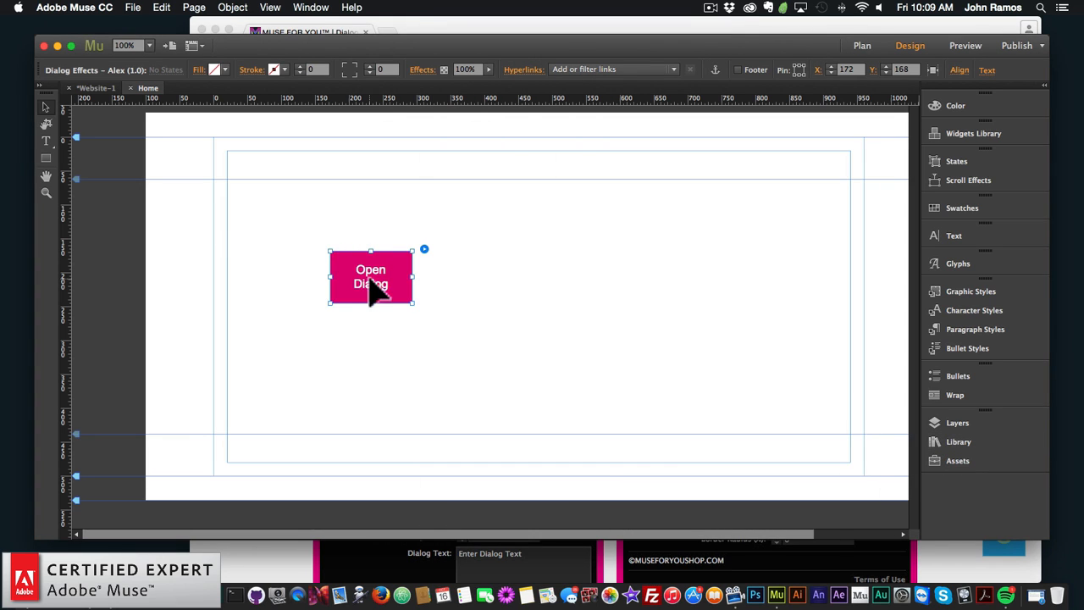
pyautogui.moveTo(369, 283); pyautogui.dragTo(518, 254)
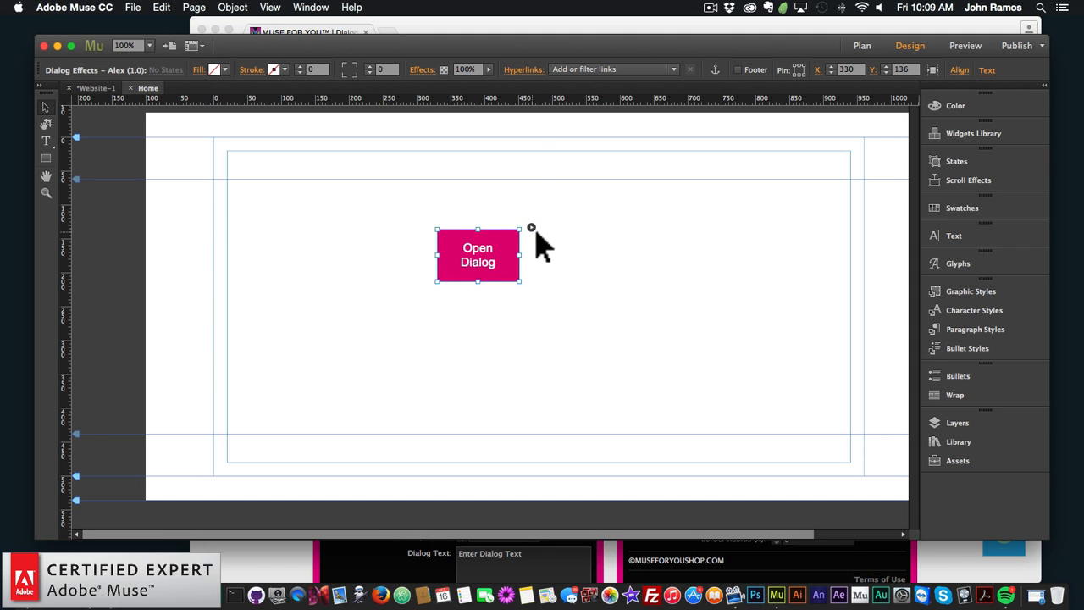
# Step: Set the Alex widget's open button text to "CLICK HERE TO OPEN DIALOG"
pyautogui.click(531, 227)
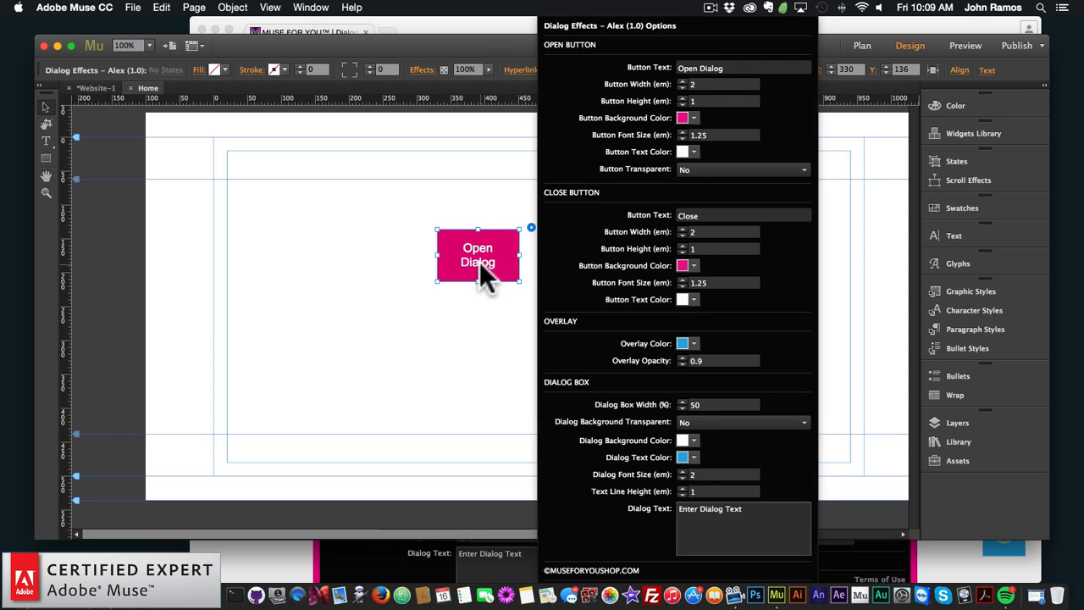
pyautogui.click(720, 67)
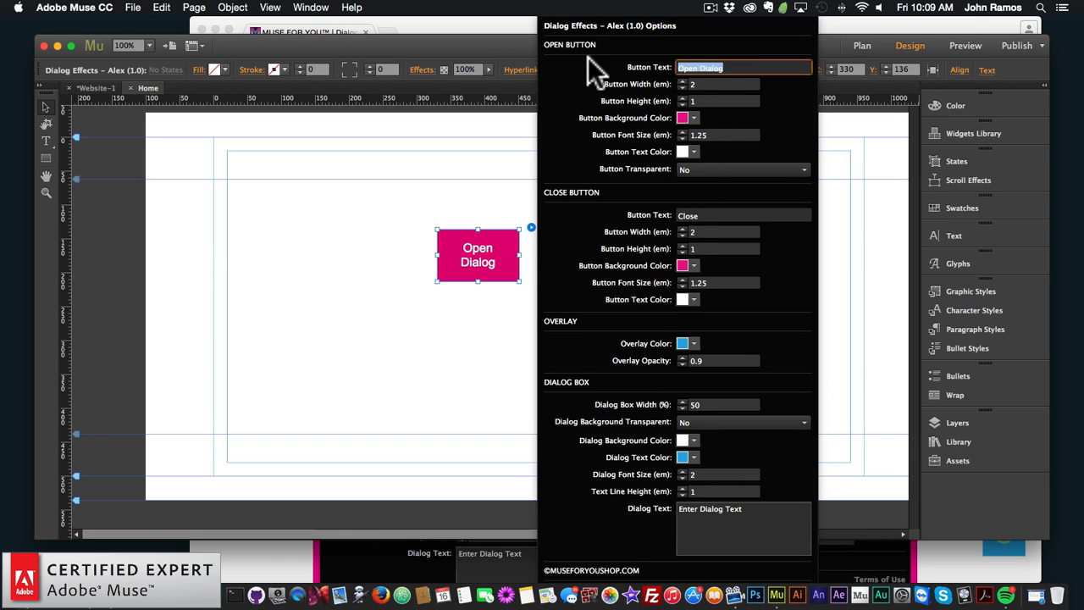
pyautogui.write('CLICK HERE TO')
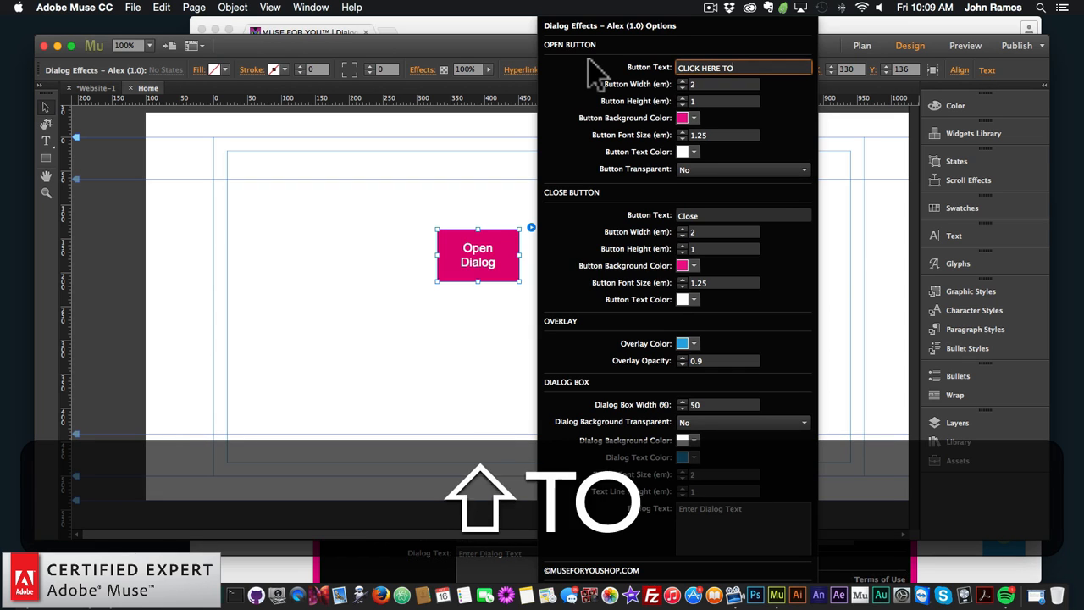
pyautogui.write(' OPEN DIALOG')
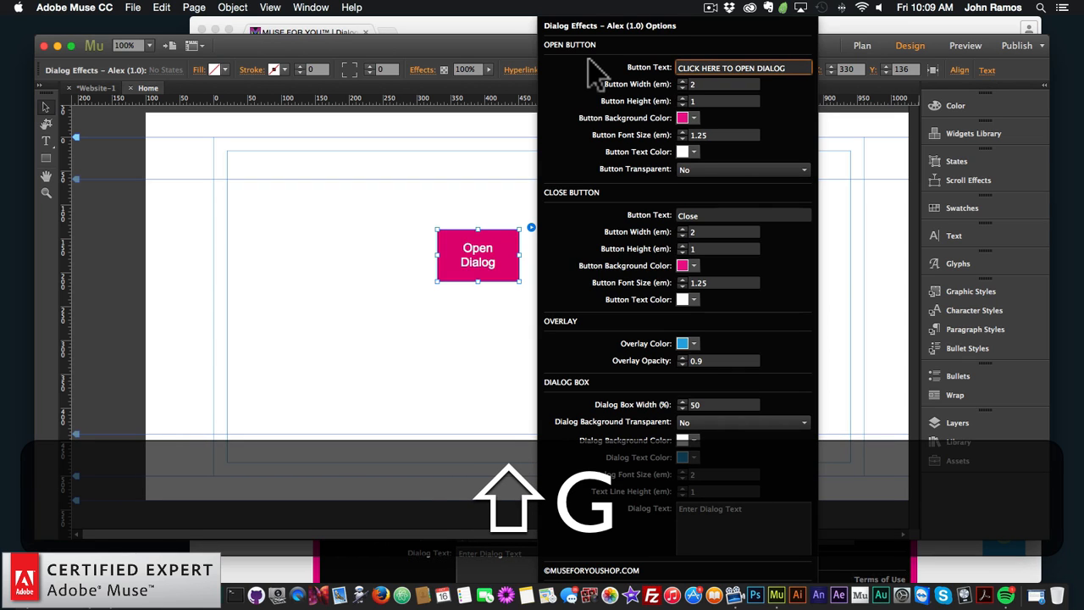
pyautogui.press('Return')
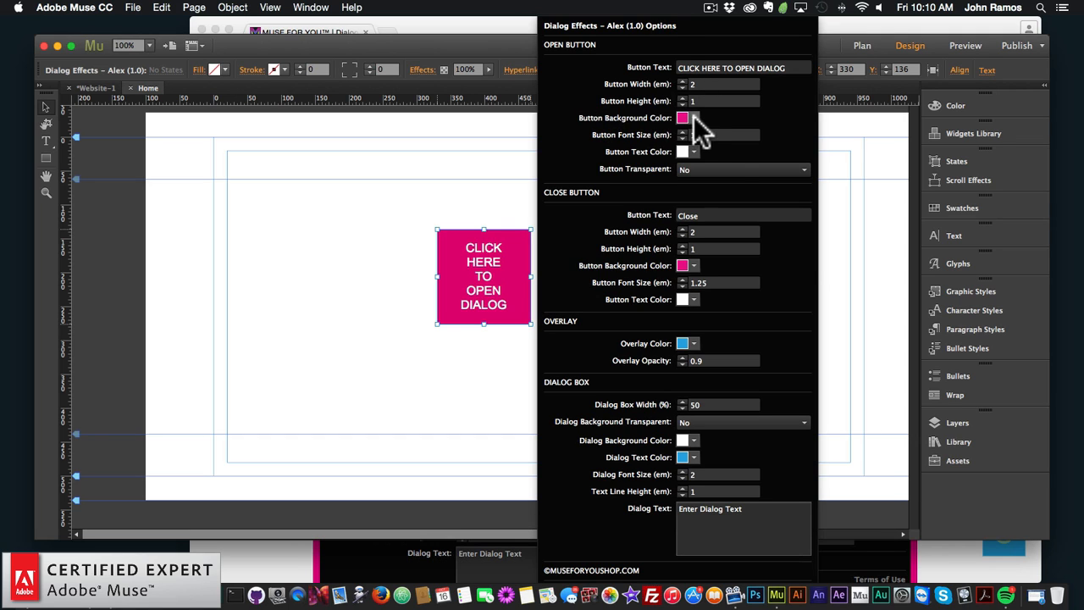
# Step: Give the open button a blue background colour and set its font size to 2 em
pyautogui.click(693, 118)
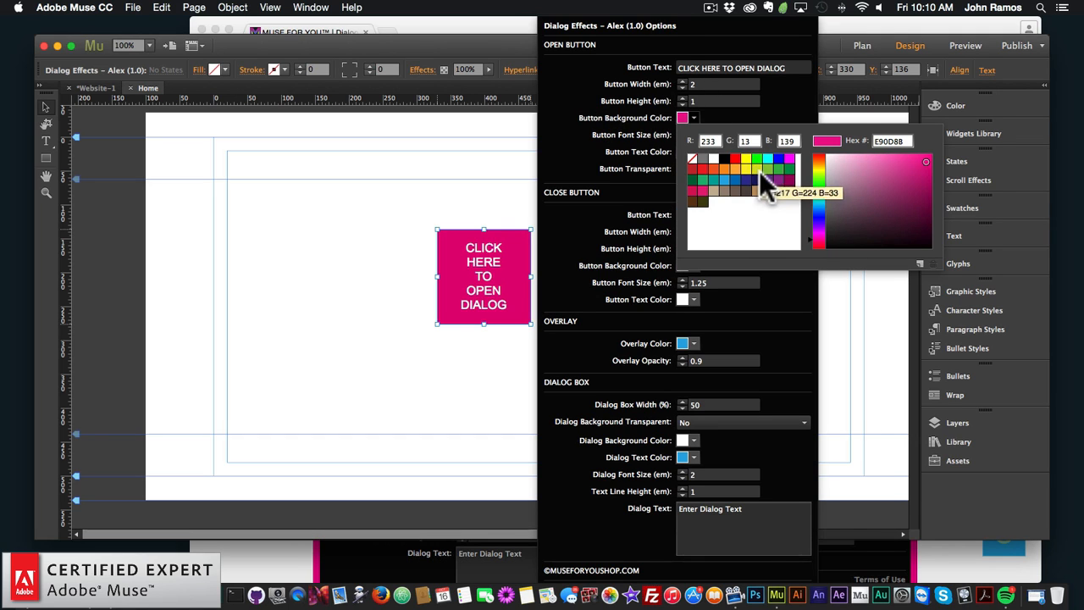
pyautogui.click(723, 179)
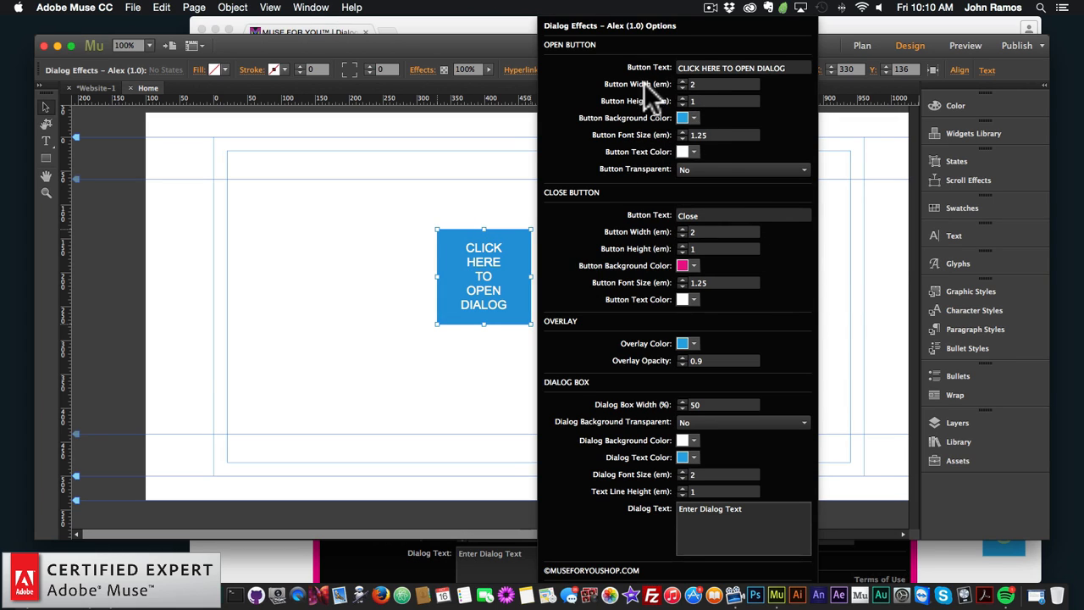
pyautogui.click(691, 135)
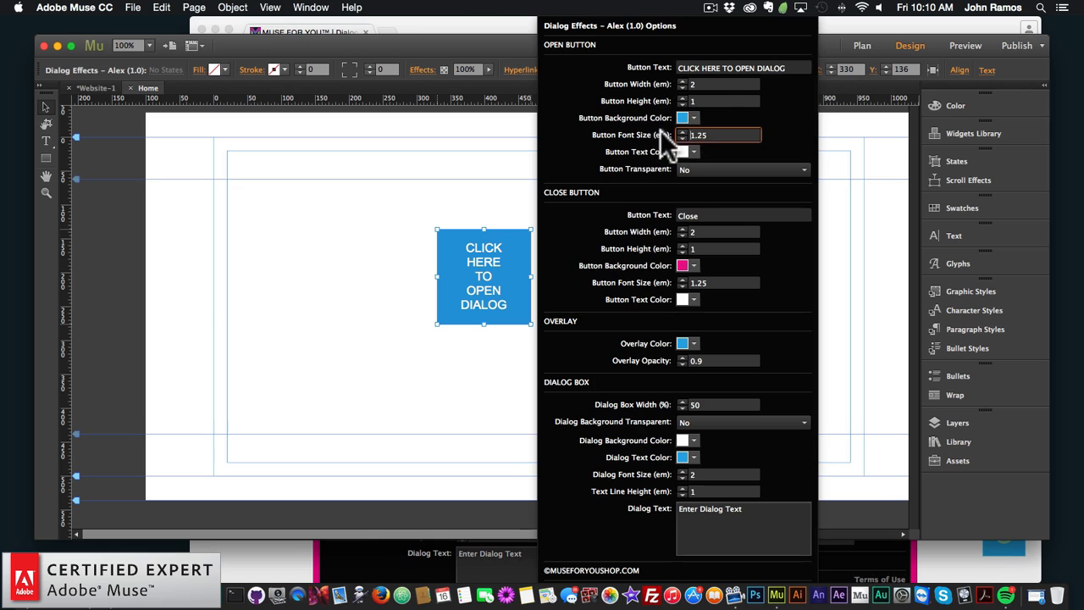
pyautogui.write('2')
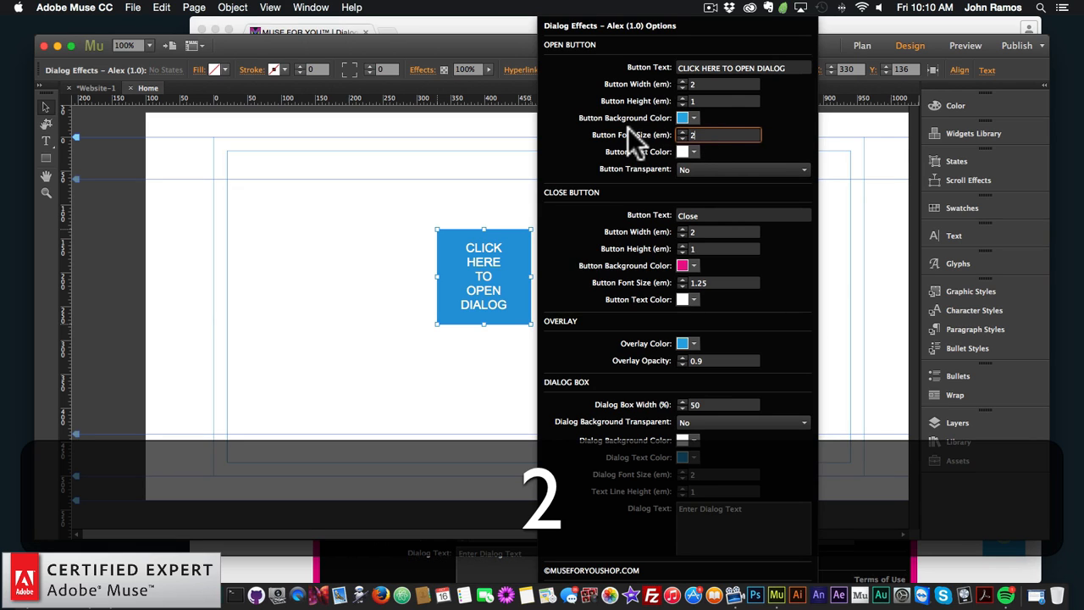
pyautogui.press('Return')
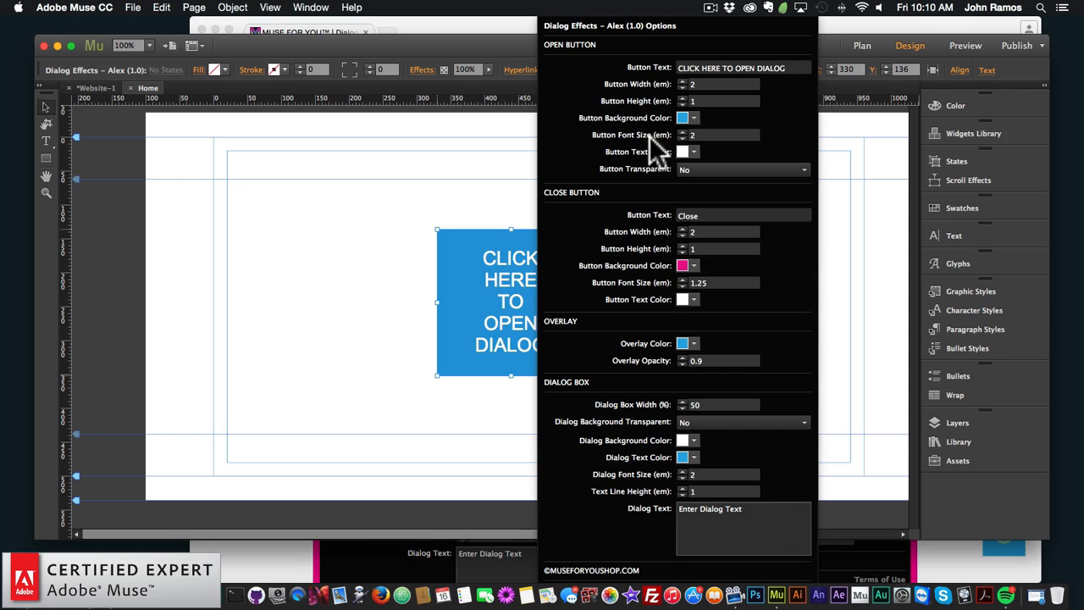
pyautogui.click(700, 137)
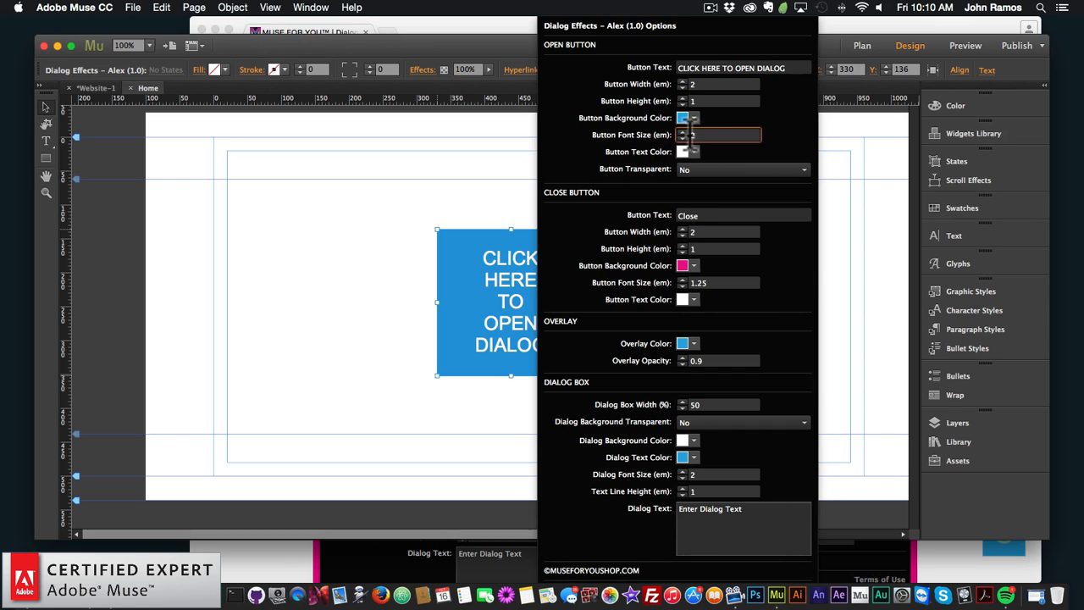
pyautogui.click(502, 285)
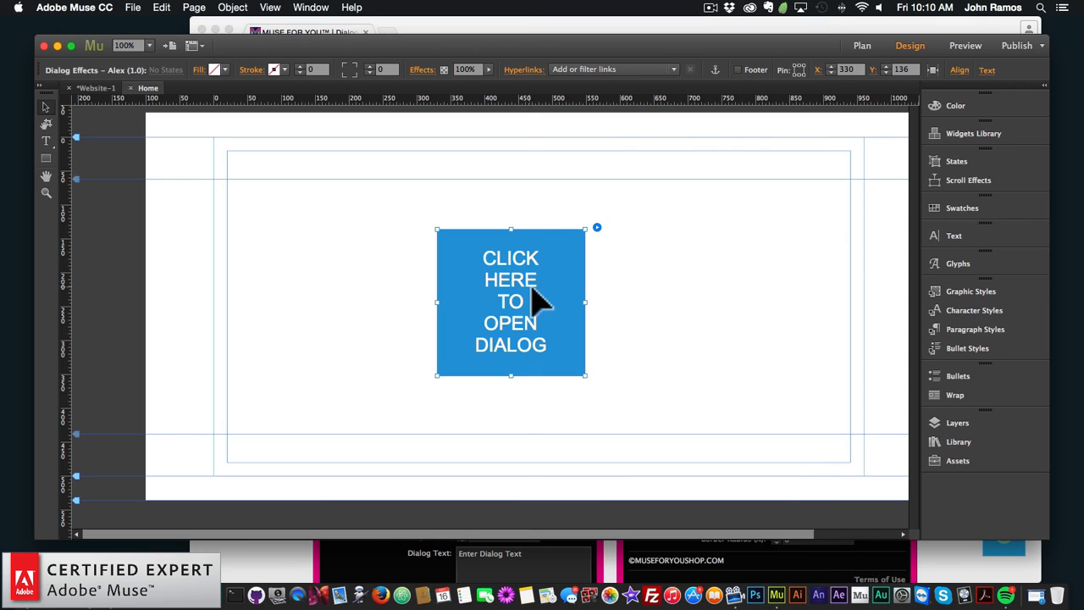
# Step: Widen the open button widget to about 500 px and move it to about X 230, Y 74
pyautogui.moveTo(529, 300); pyautogui.dragTo(457, 259)
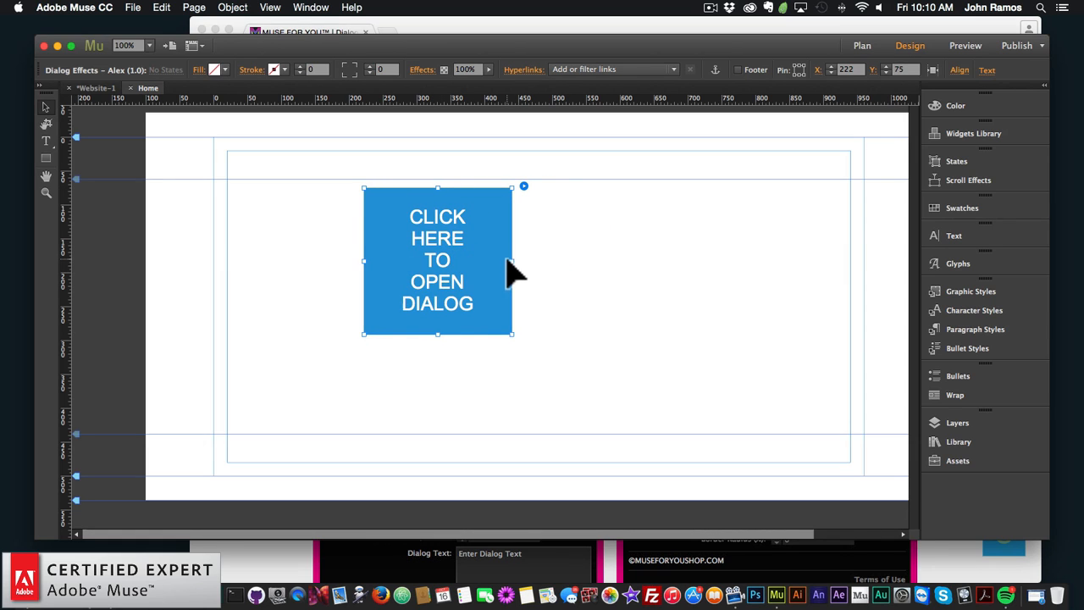
pyautogui.moveTo(512, 261); pyautogui.dragTo(703, 262)
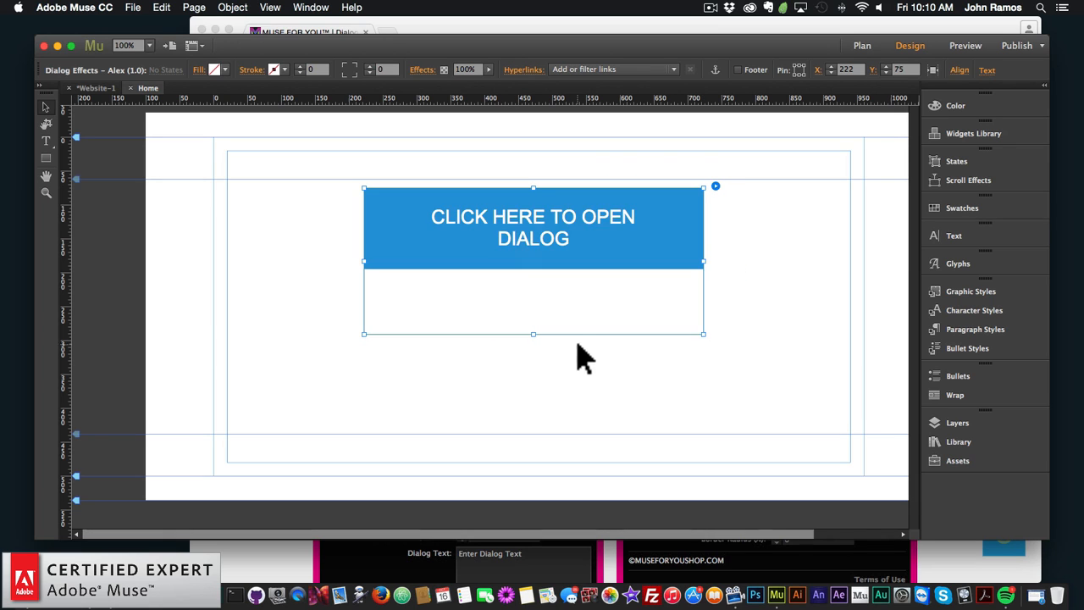
pyautogui.moveTo(538, 246); pyautogui.dragTo(547, 251)
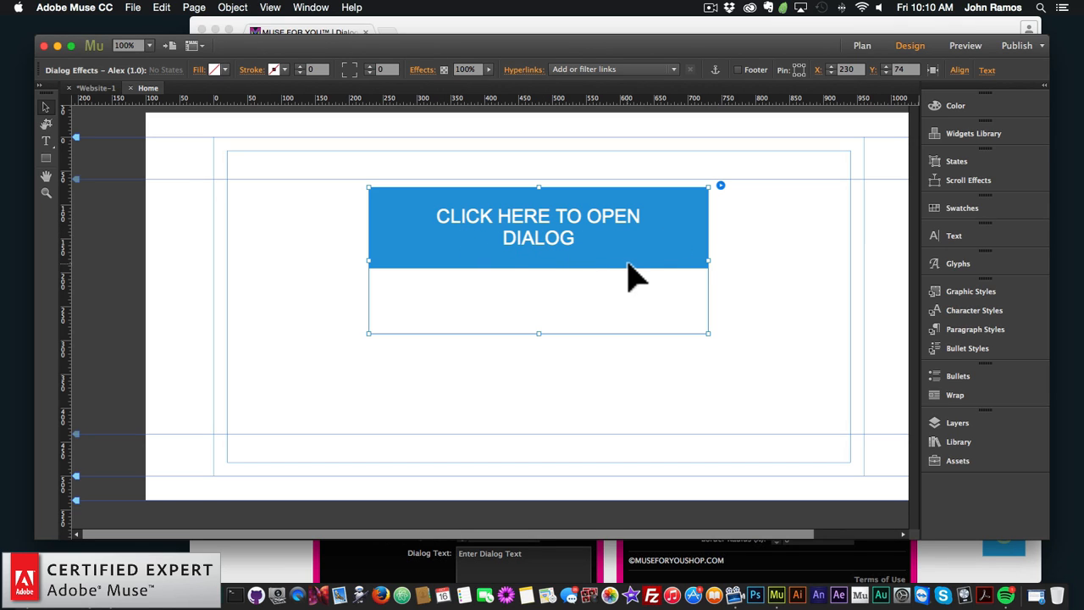
pyautogui.click(719, 182)
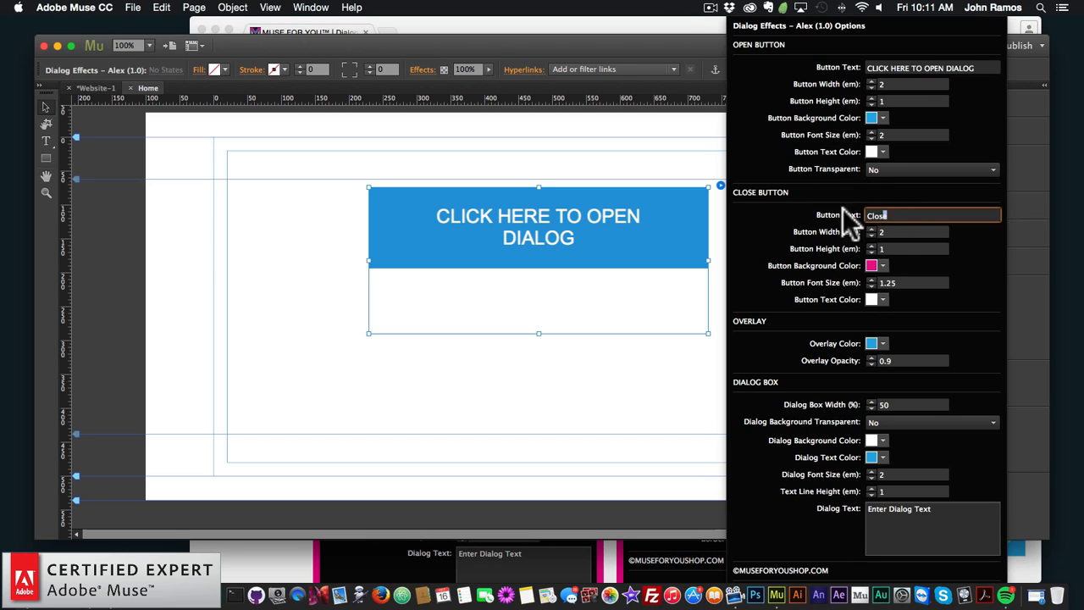
pyautogui.moveTo(843, 212); pyautogui.dragTo(812, 216)
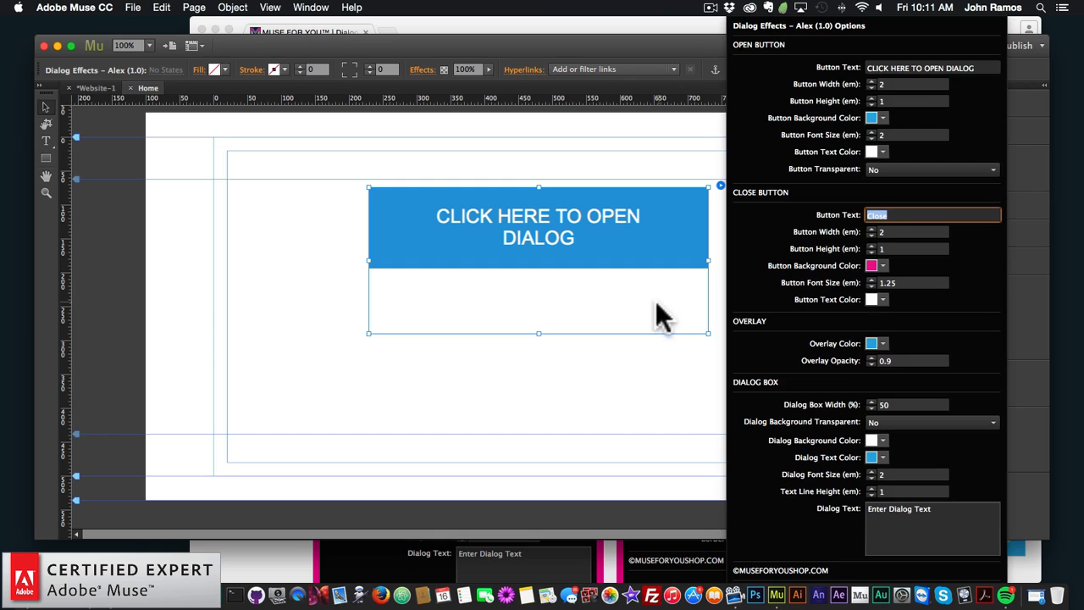
pyautogui.click(586, 385)
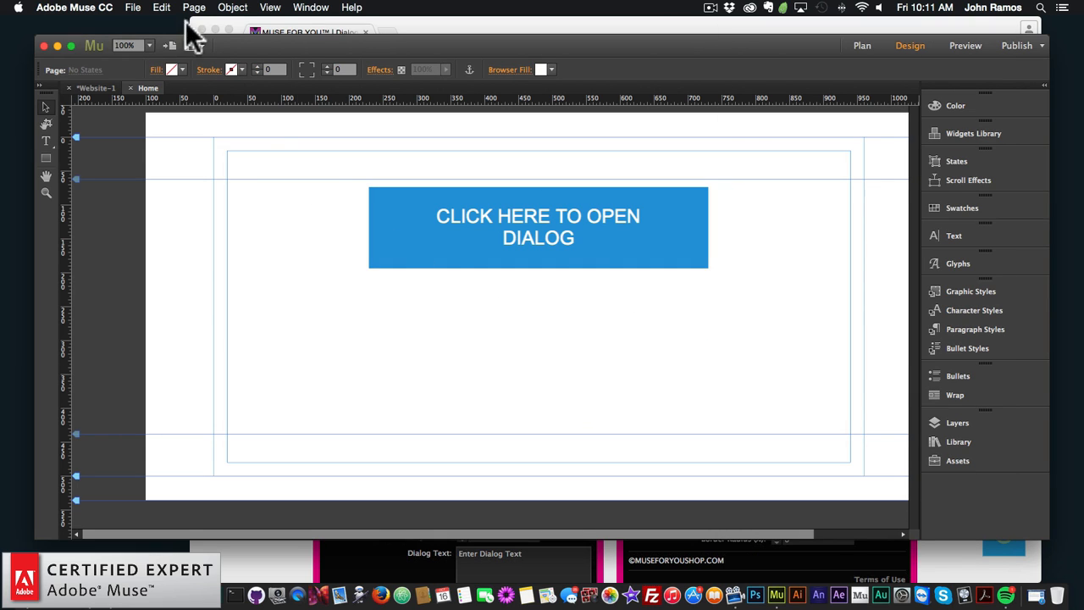
# Step: Preview the page in the browser and open the dialog with its blue button
pyautogui.click(133, 8)
pyautogui.click(162, 221)
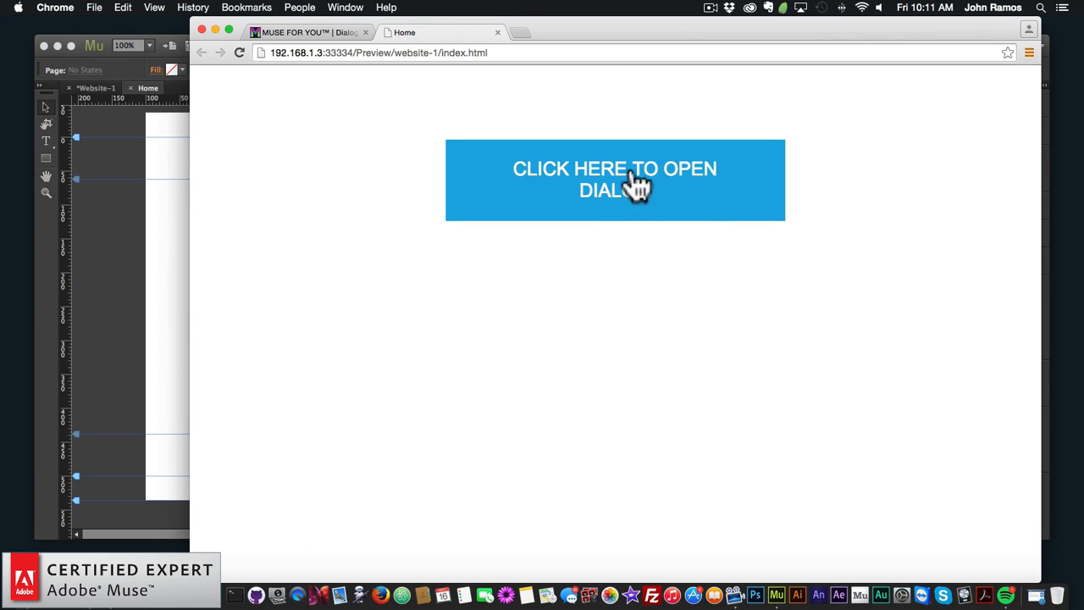
pyautogui.click(618, 175)
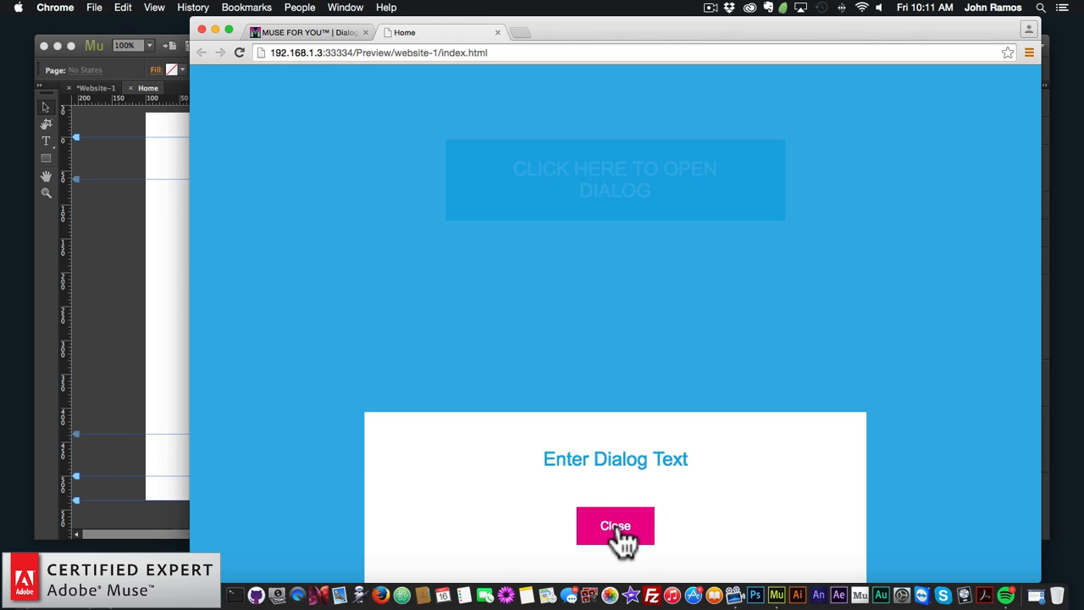
# Step: Switch back to Adobe Muse and set the Alex widget's close button text to "CLICK HERE TO CLOSE"
pyautogui.click(162, 281)
pyautogui.click(698, 227)
pyautogui.click(719, 185)
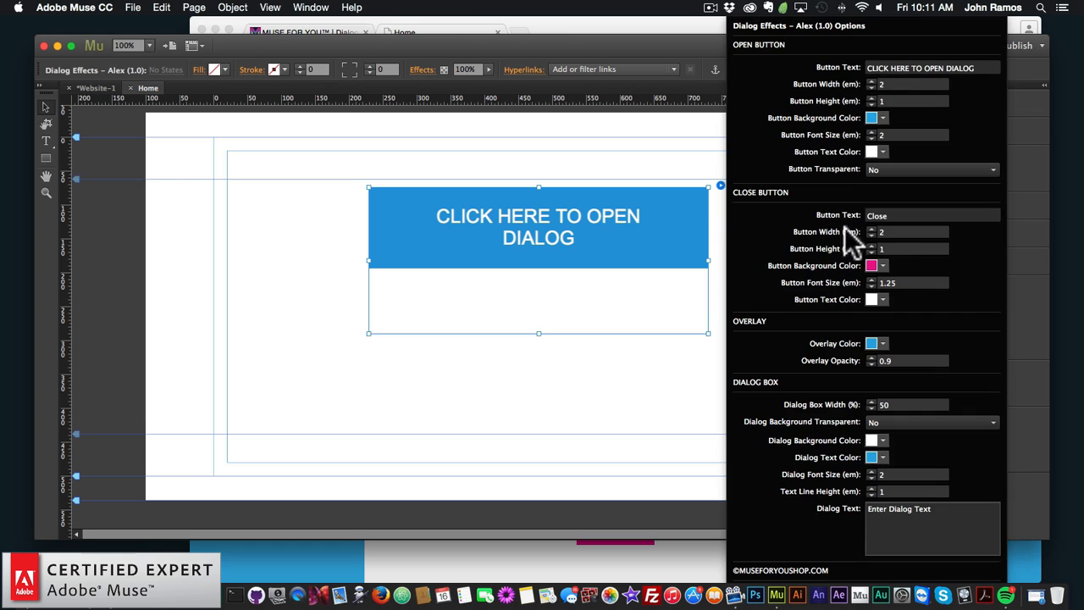
pyautogui.click(910, 215)
pyautogui.press('shift+super+a')
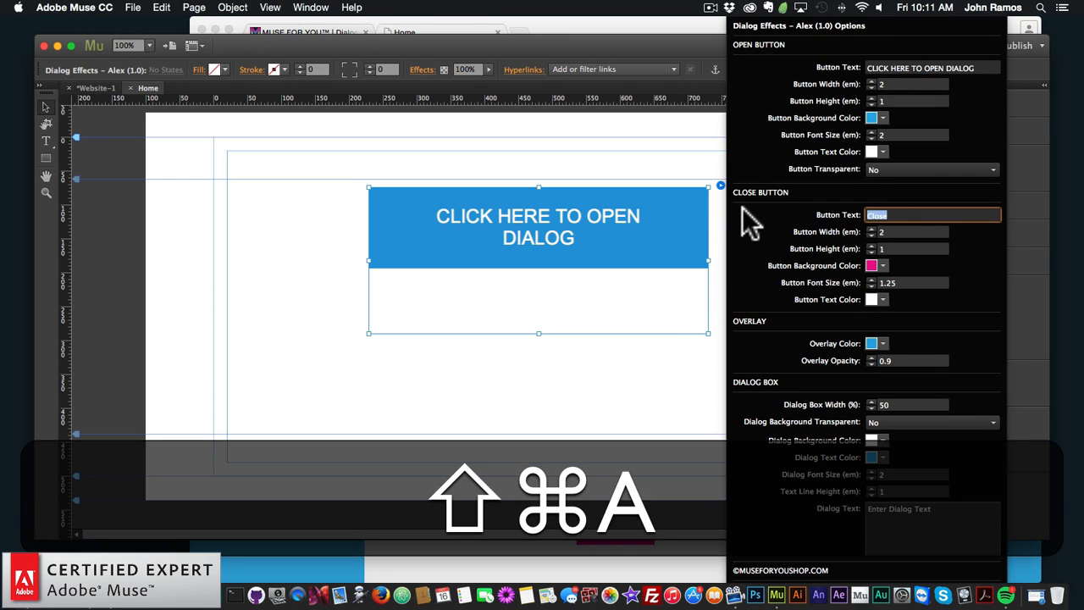
pyautogui.write('CLICK HERE TO CLOSE')
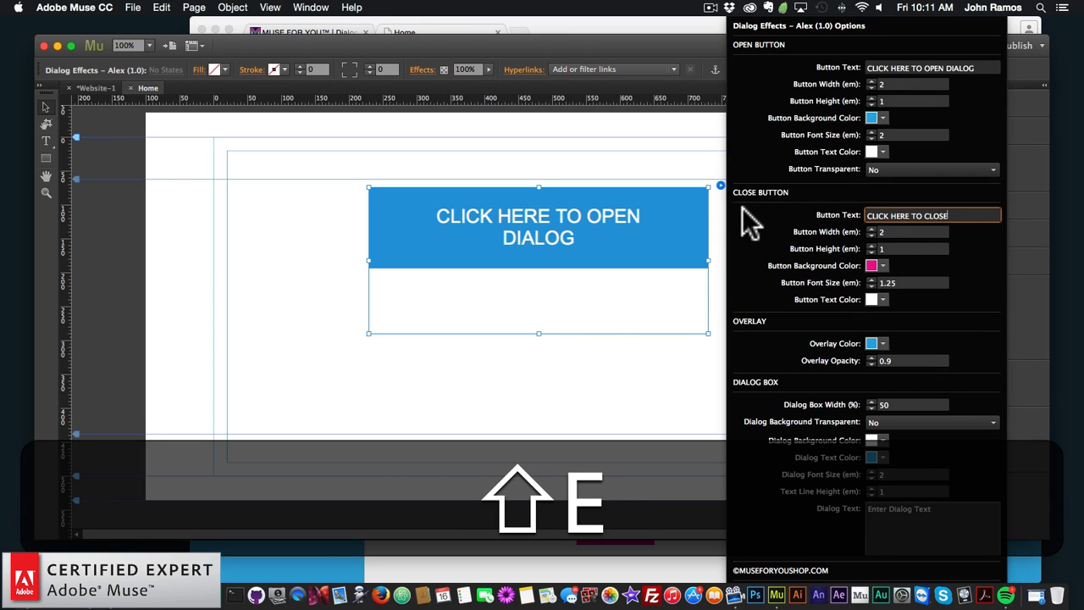
pyautogui.hotkey('shift', 'Return')
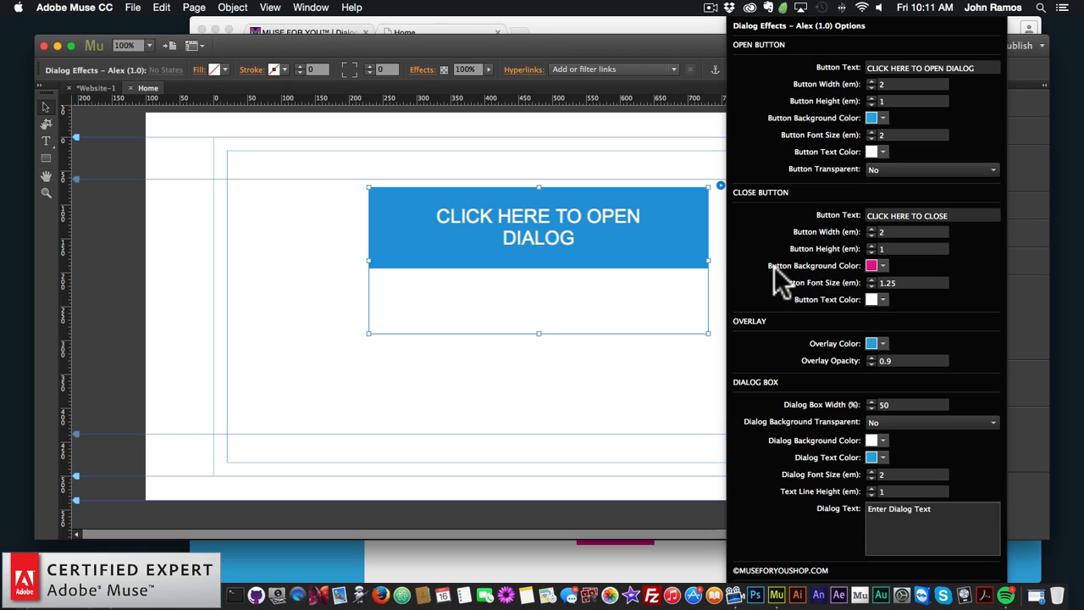
# Step: Set the close button's background colour to green, RGB 34, 181, 115
pyautogui.click(882, 265)
pyautogui.click(843, 327)
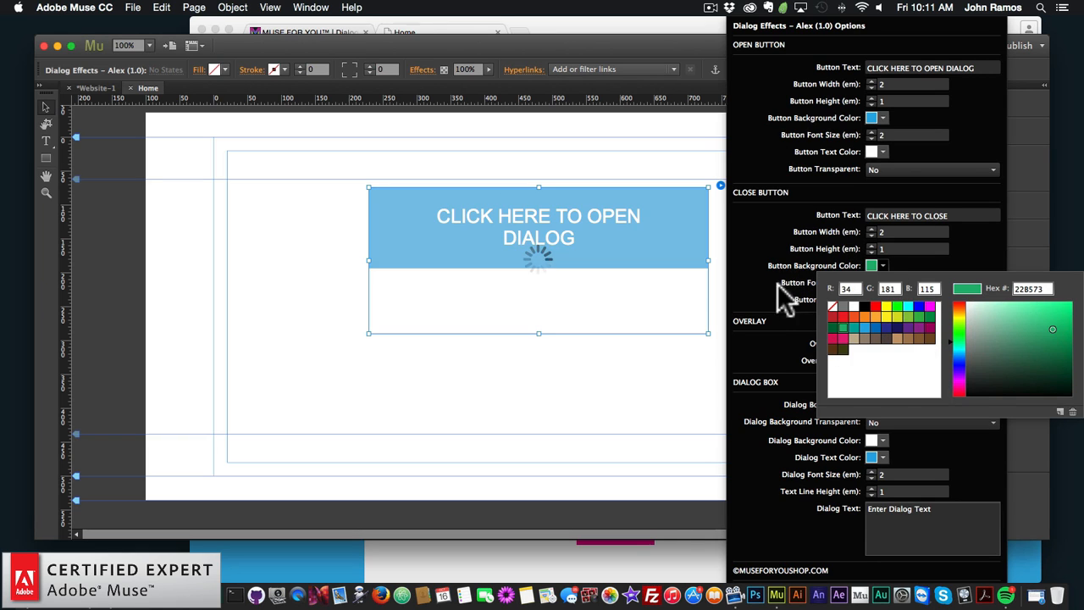
pyautogui.click(776, 282)
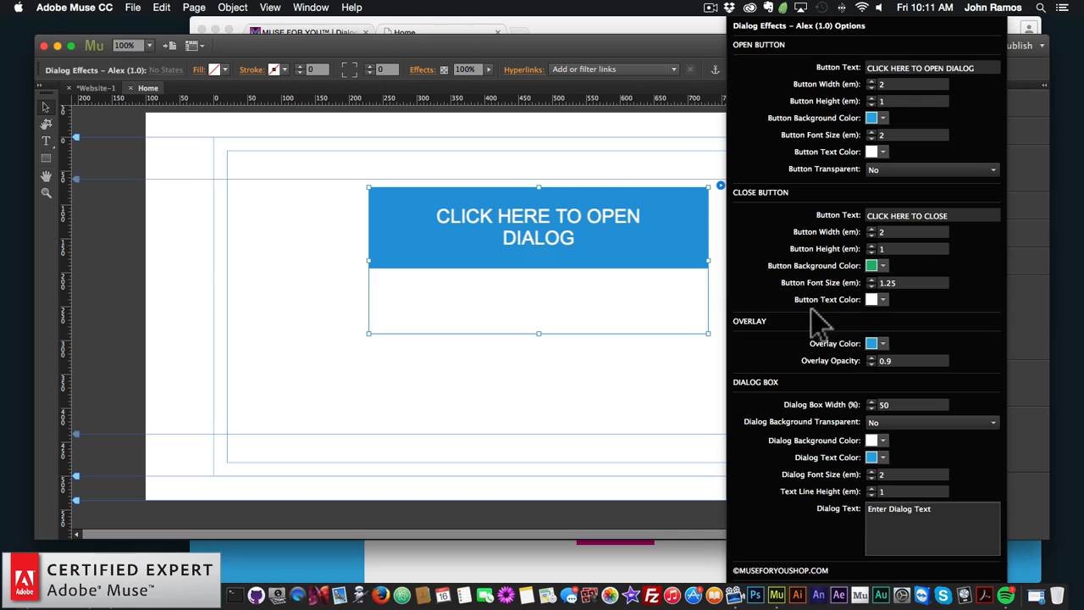
# Step: Set the close button's font size to 2 em and its text colour to cyan, 00FFFF
pyautogui.click(889, 282)
pyautogui.press('super+a')
pyautogui.write('2')
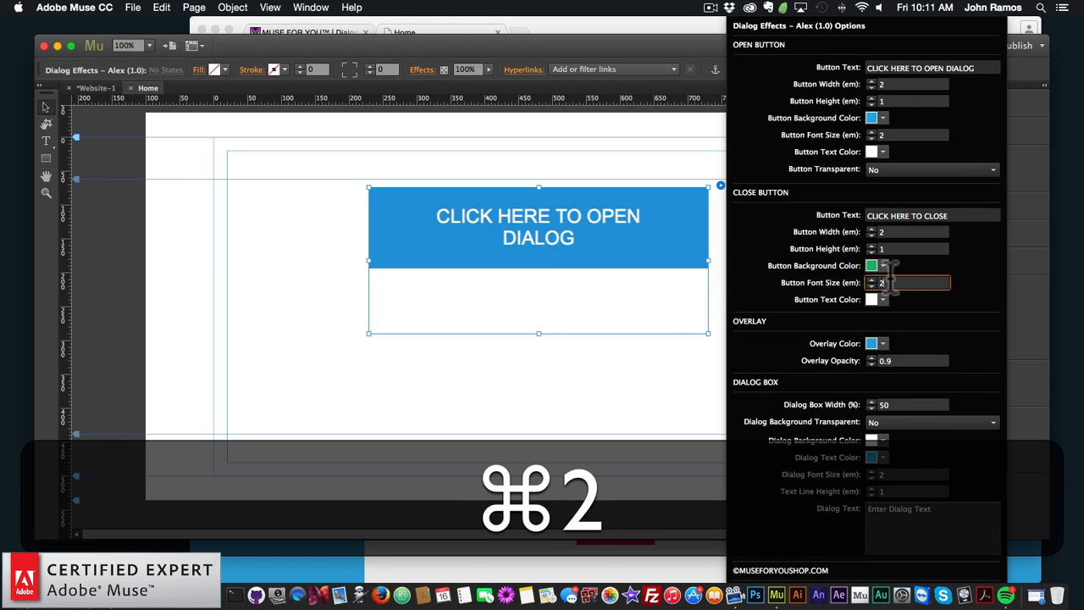
pyautogui.press('Return')
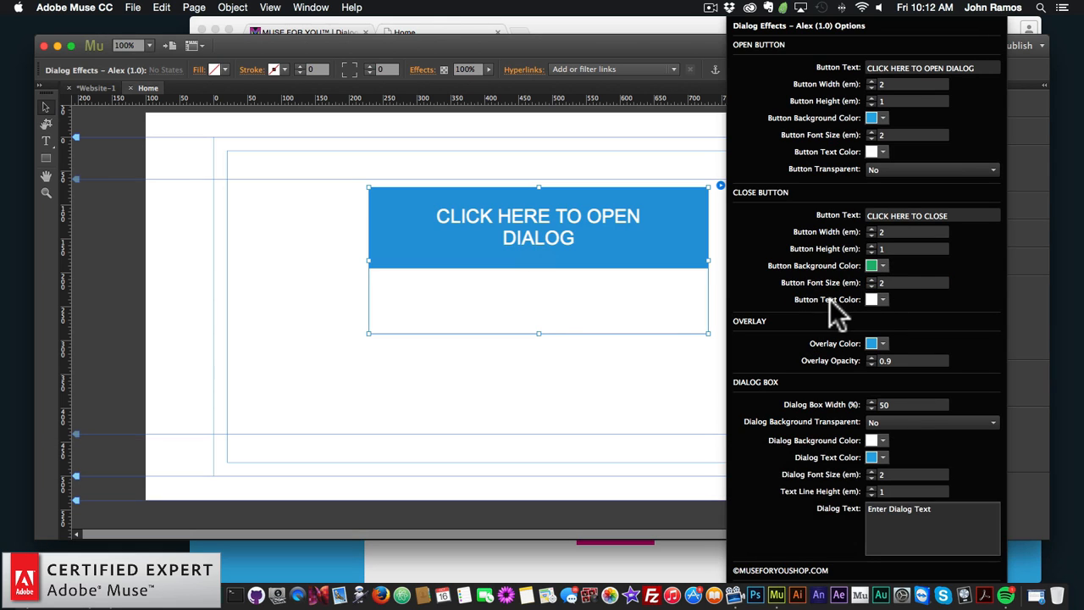
pyautogui.click(881, 299)
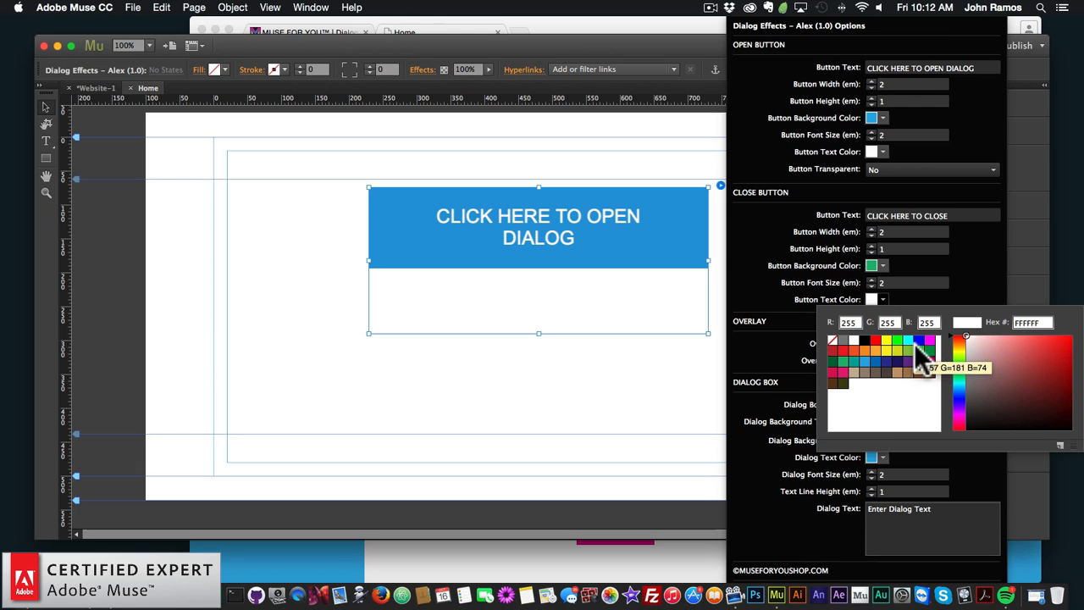
pyautogui.click(908, 340)
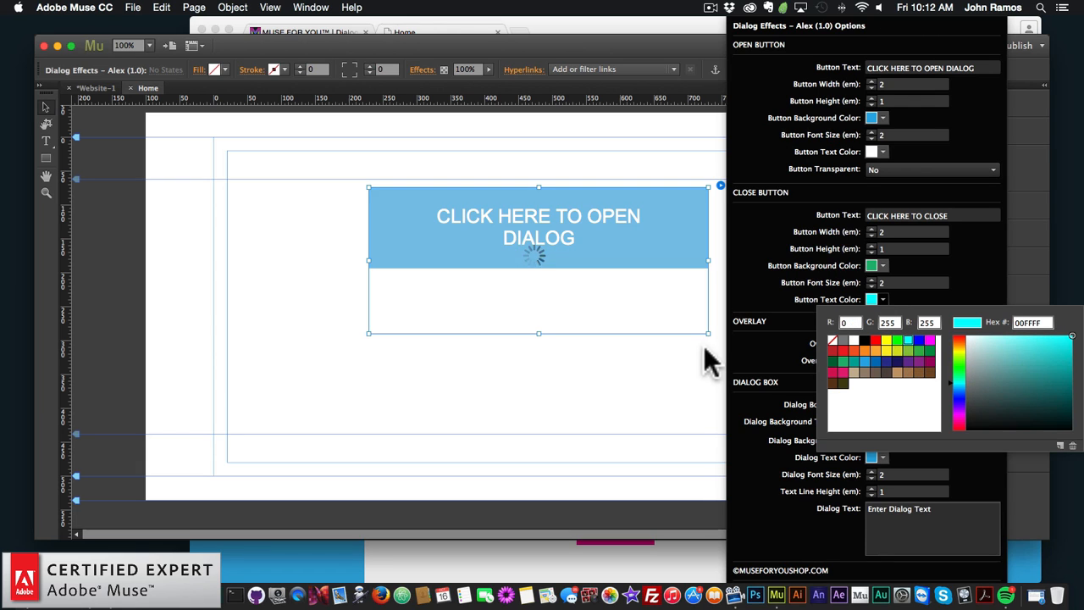
# Step: Preview the page in the browser and open the dialog to check the restyled close button
pyautogui.click(569, 382)
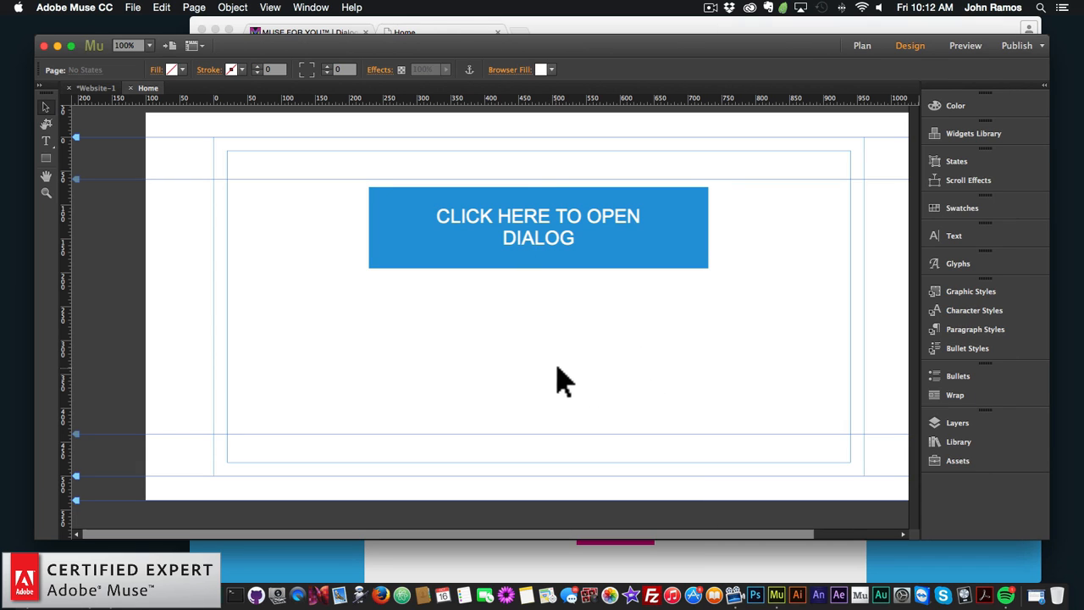
pyautogui.click(133, 7)
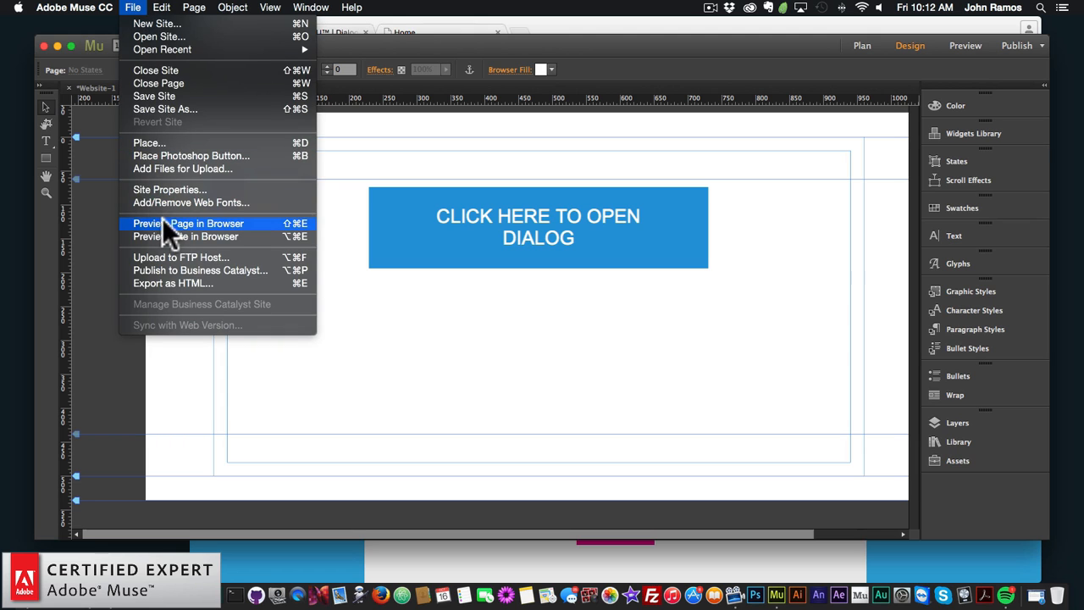
pyautogui.click(162, 222)
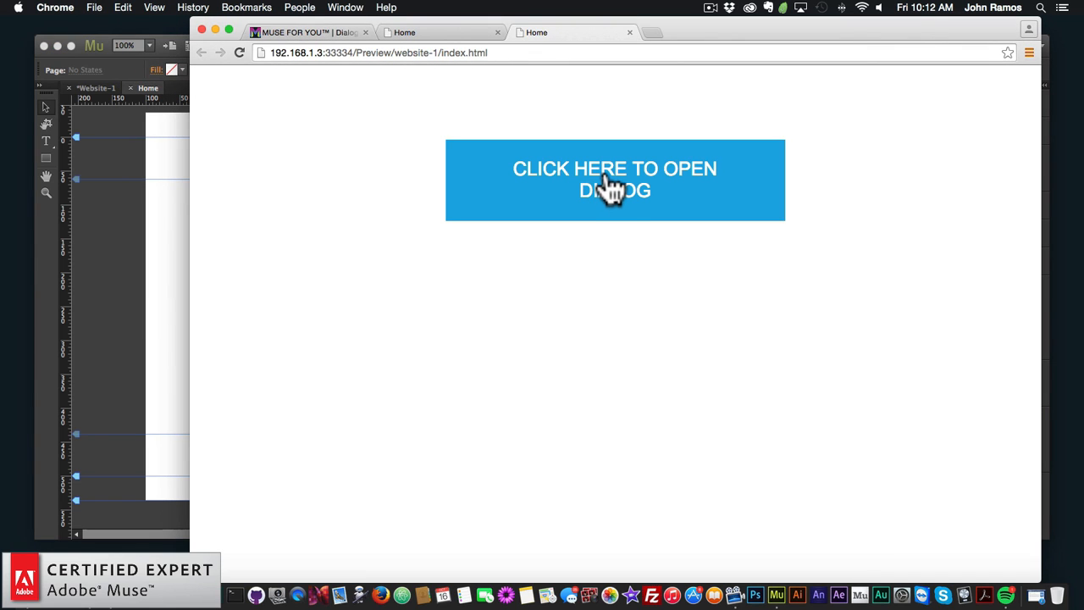
pyautogui.click(607, 180)
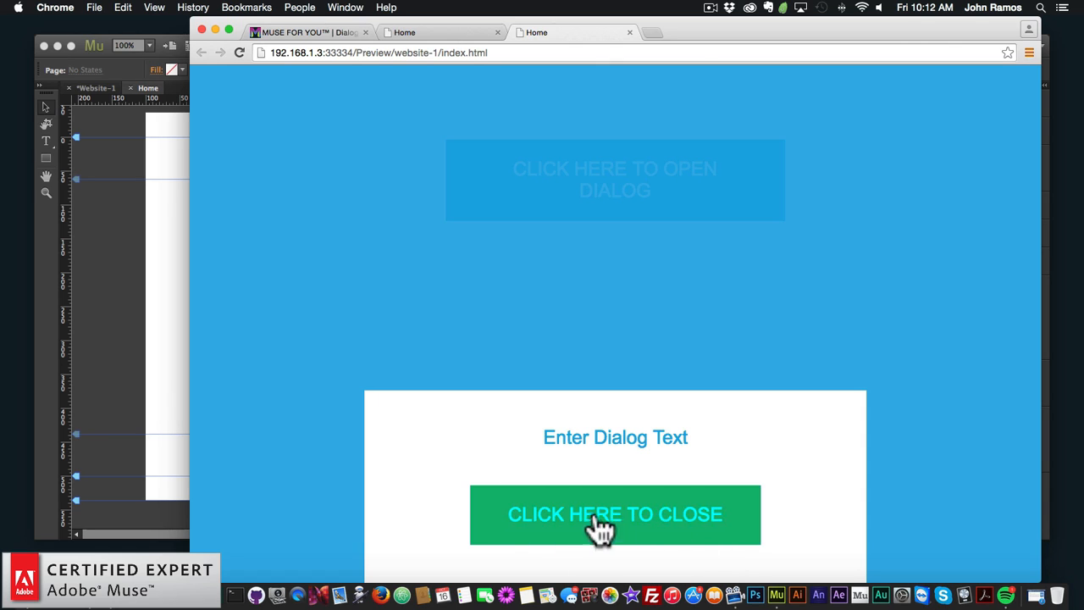
# Step: Switch back to Adobe Muse and set the Alex widget's overlay colour to bright green, 00FF00
pyautogui.click(166, 308)
pyautogui.click(665, 227)
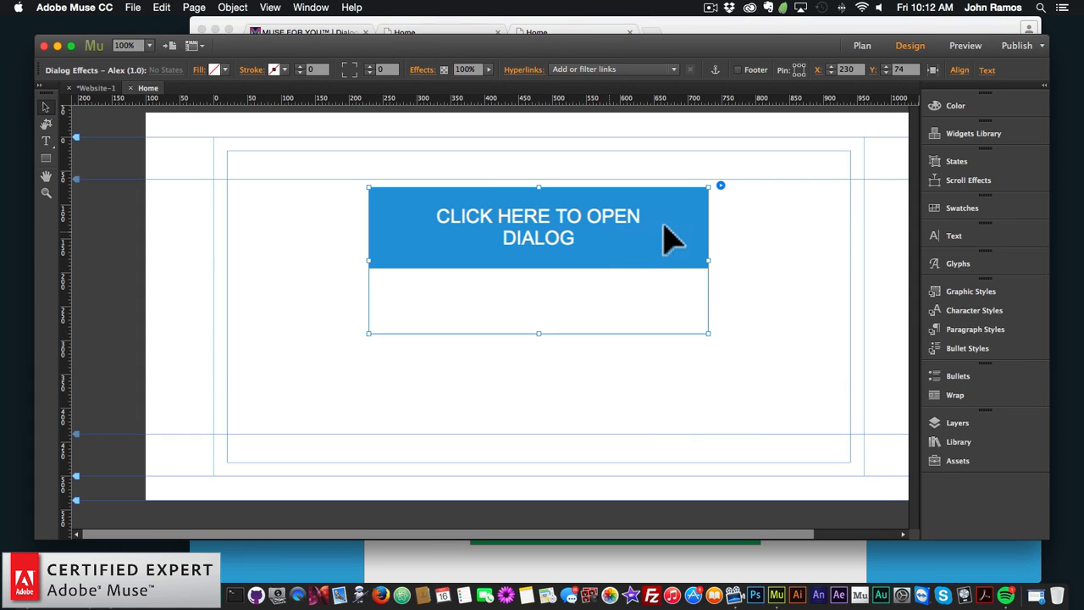
pyautogui.click(720, 184)
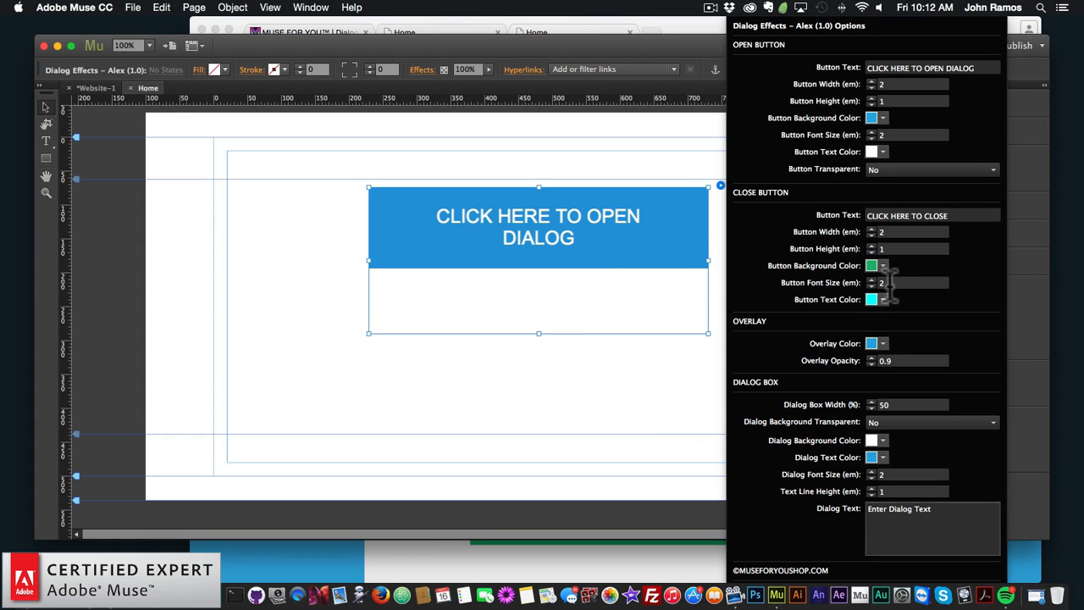
pyautogui.click(878, 344)
pyautogui.click(897, 386)
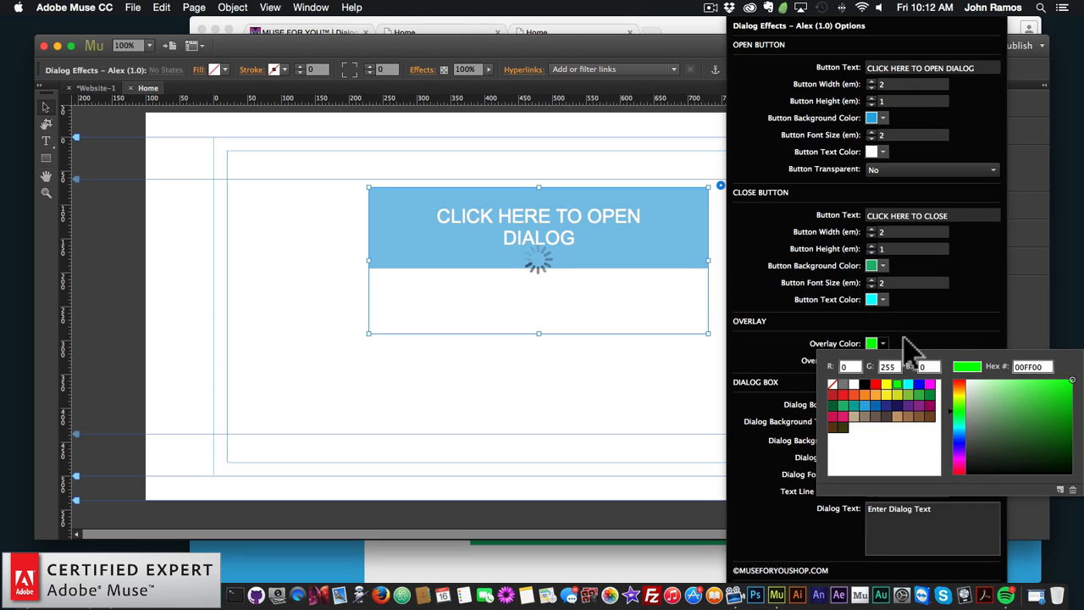
pyautogui.click(902, 343)
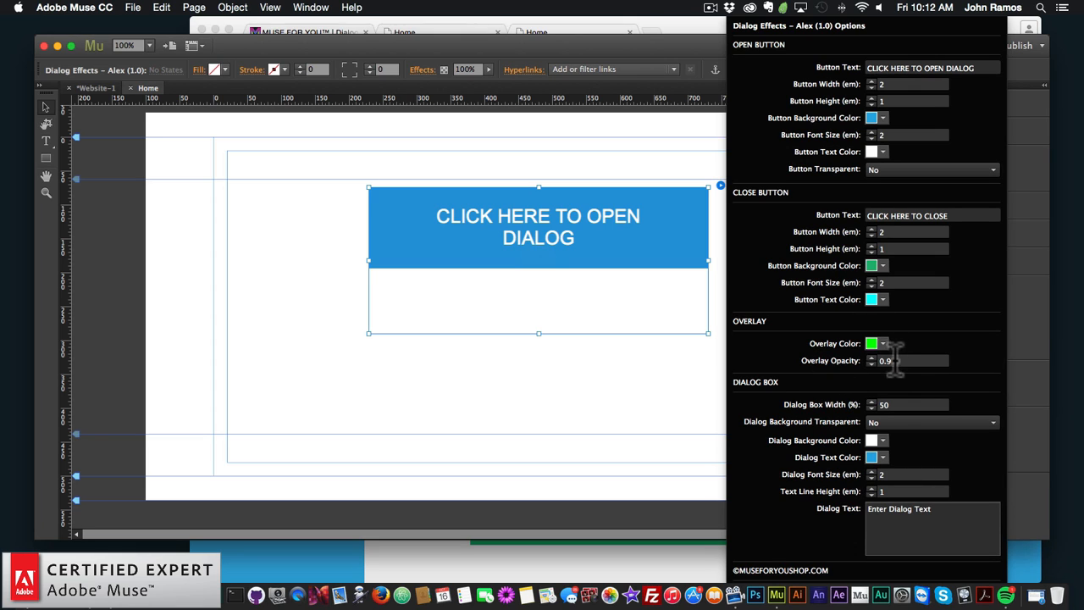
# Step: Set the Alex widget's overlay opacity to 1
pyautogui.doubleClick(895, 360)
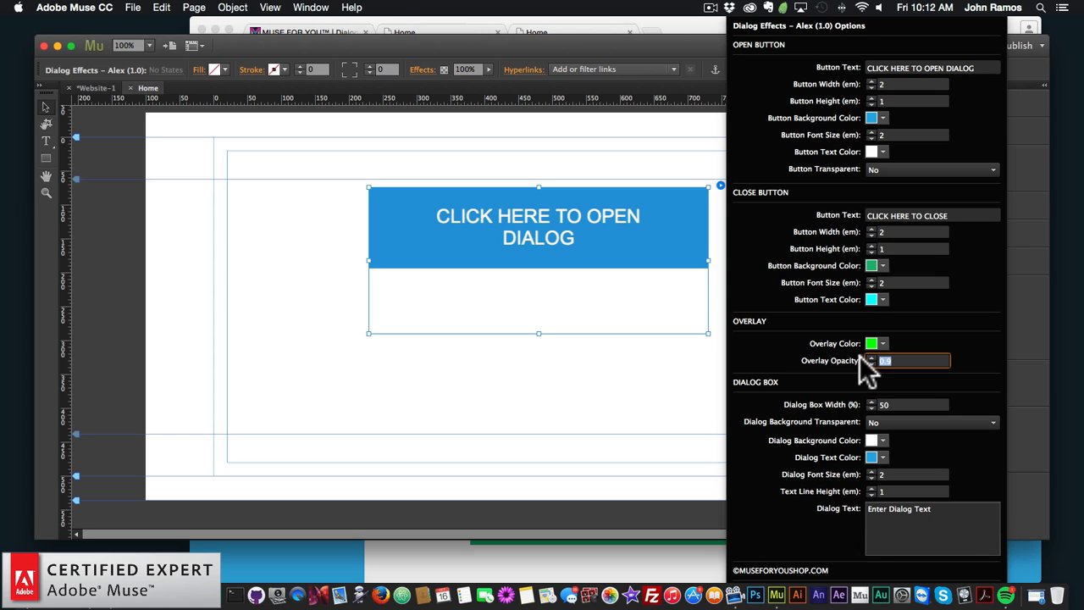
pyautogui.write('1')
pyautogui.press('Return')
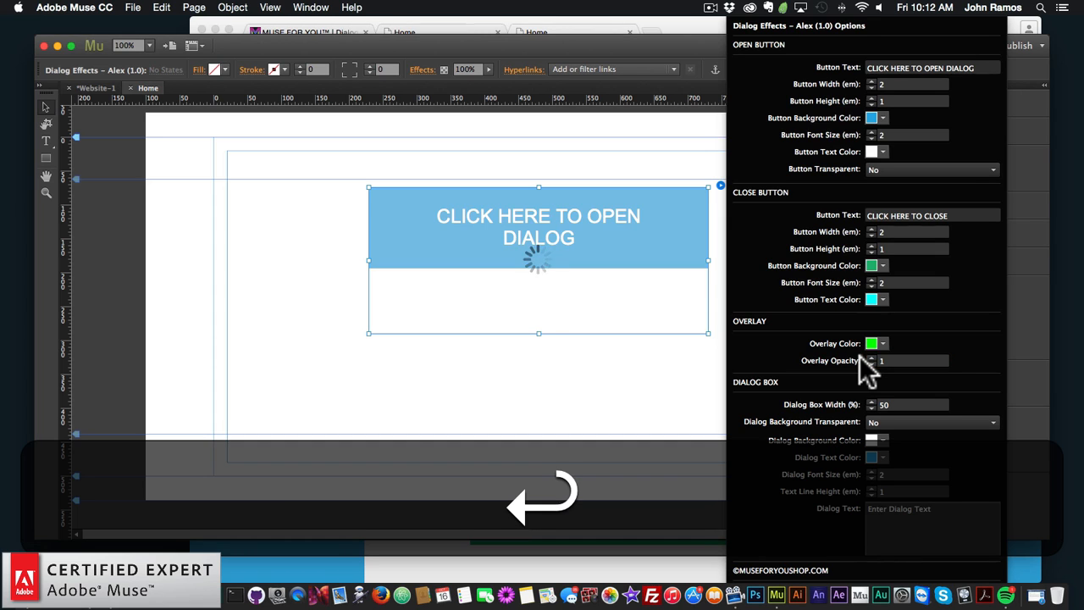
# Step: Preview the page in the browser and open the dialog to check the fully opaque green overlay
pyautogui.click(272, 190)
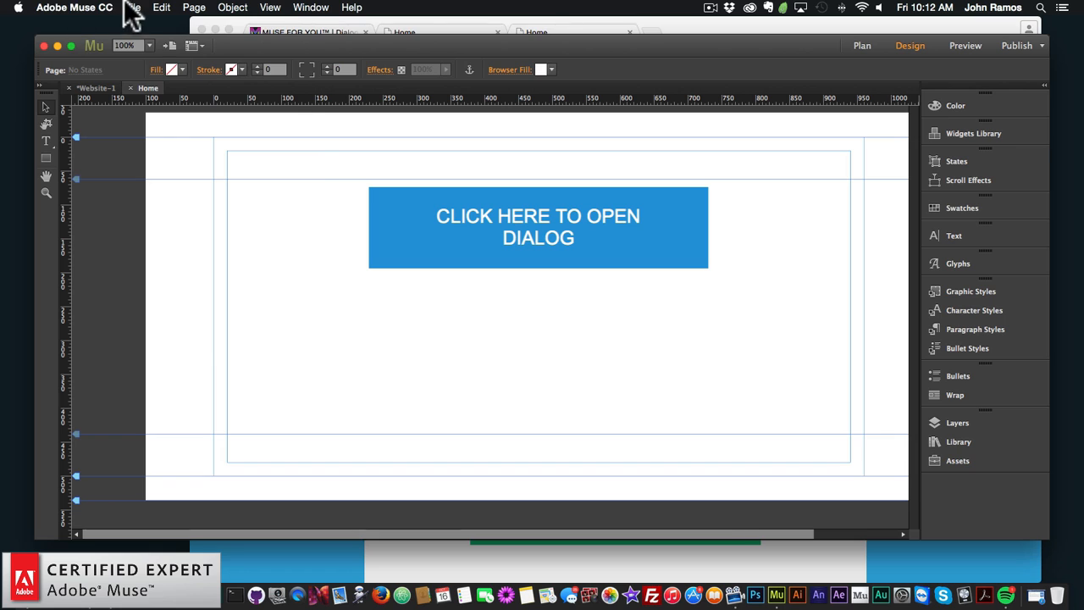
pyautogui.click(133, 7)
pyautogui.click(167, 223)
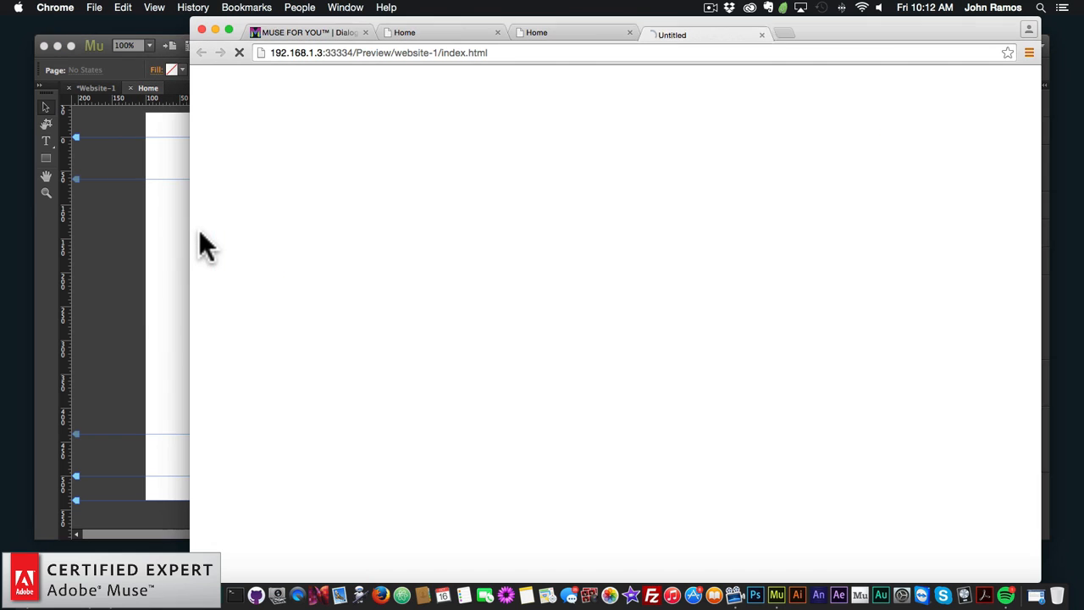
pyautogui.click(608, 200)
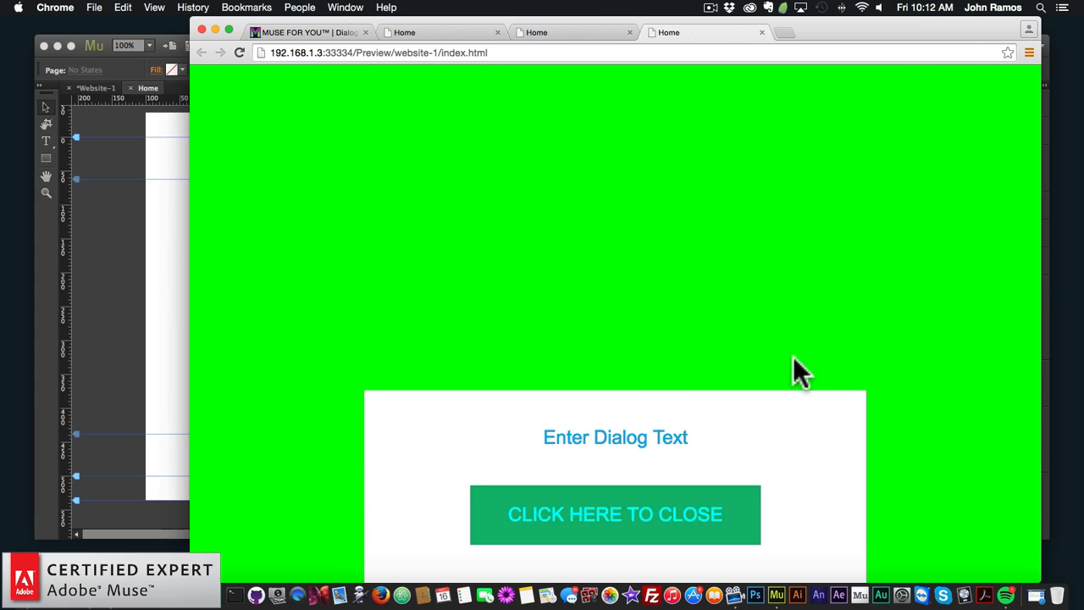
# Step: Switch back to Adobe Muse and set the Alex widget's overlay opacity to 0.2
pyautogui.click(165, 292)
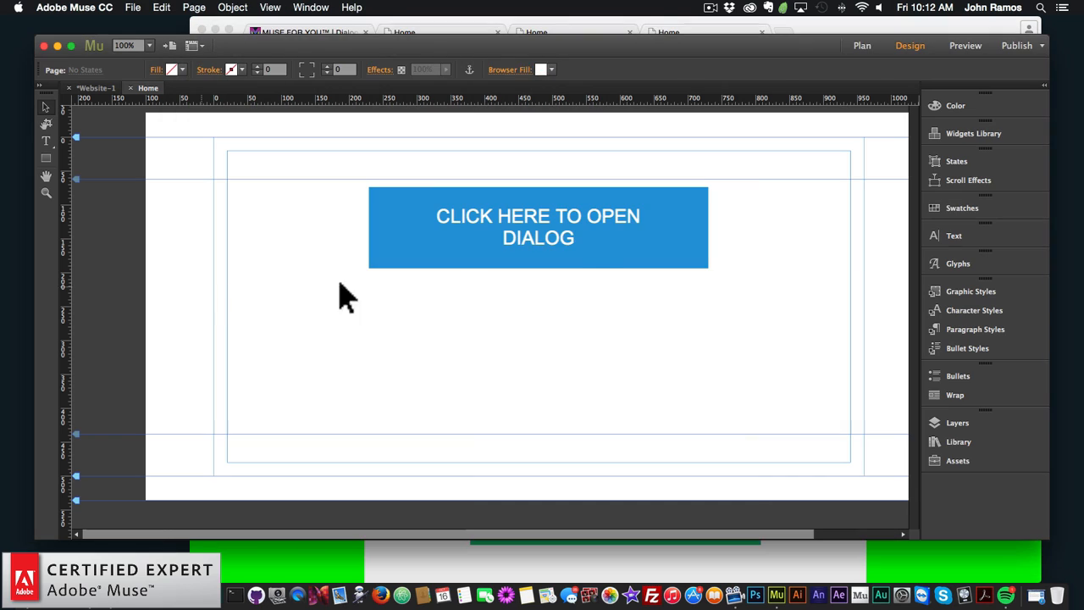
pyautogui.click(407, 280)
pyautogui.click(720, 185)
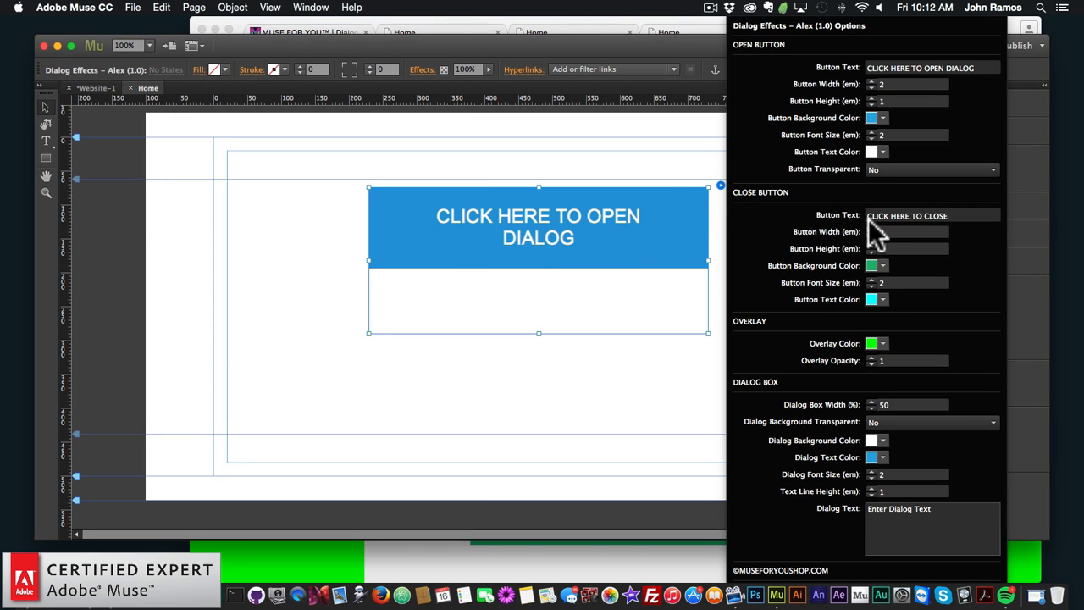
pyautogui.click(954, 216)
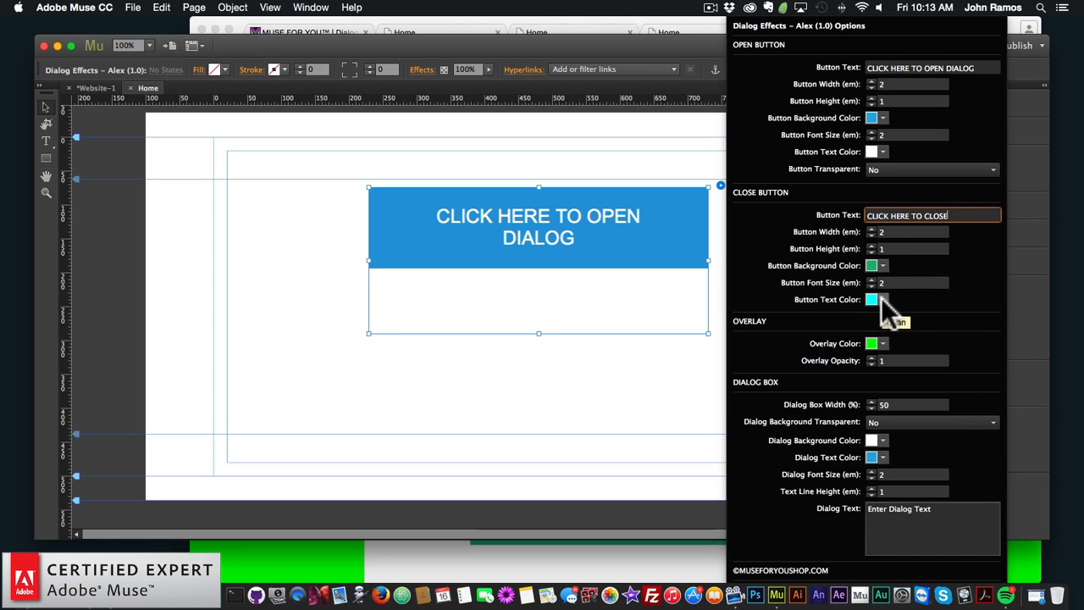
pyautogui.click(889, 360)
pyautogui.press('super+a')
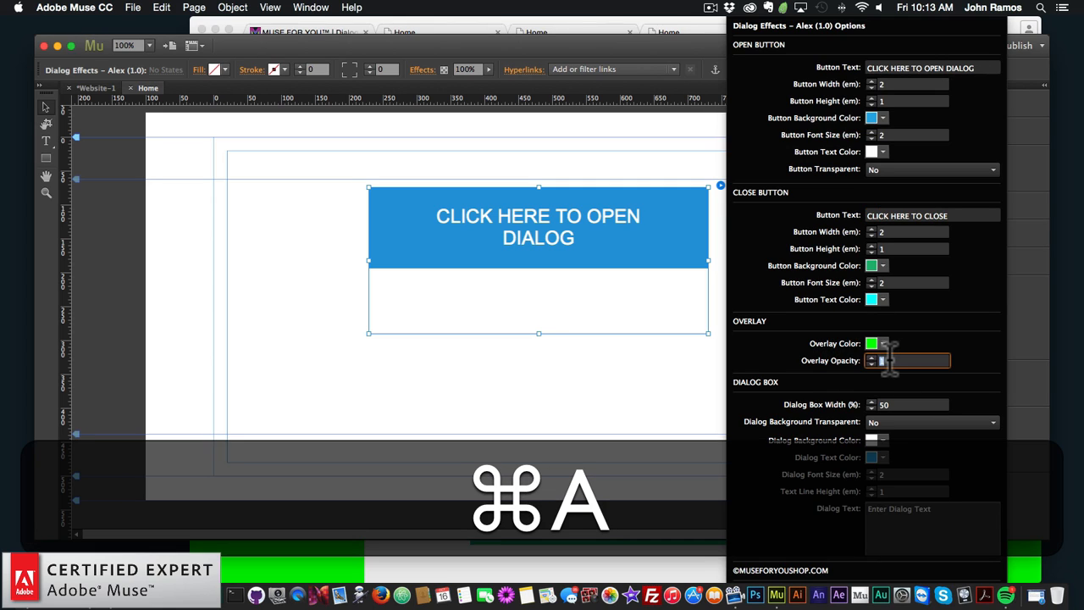
pyautogui.write('.5')
pyautogui.press('Return')
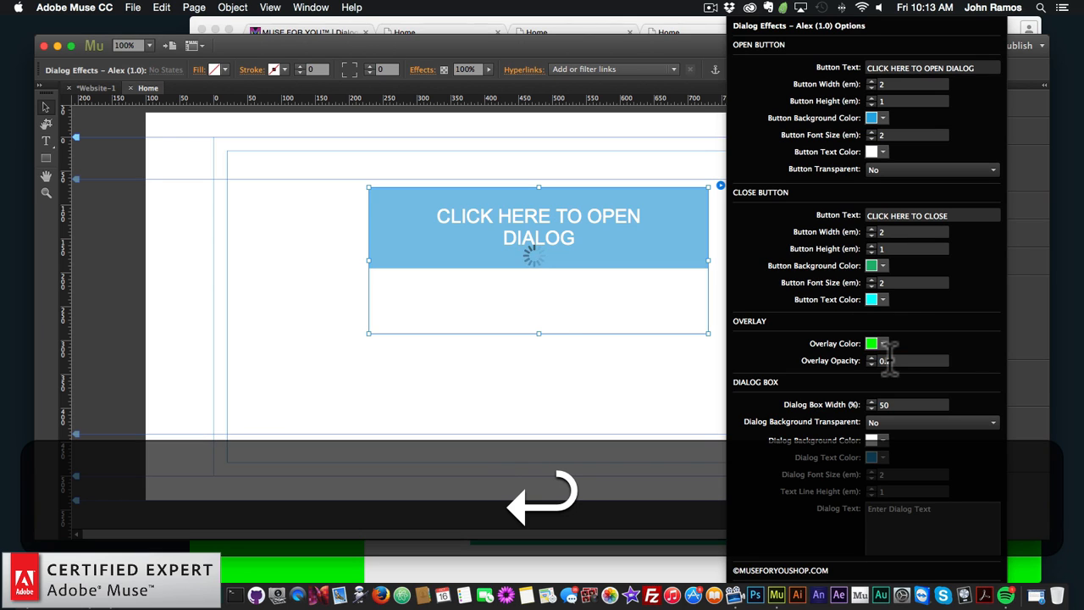
# Step: Preview the page in the browser and open the dialog to check the semi-transparent overlay
pyautogui.click(584, 394)
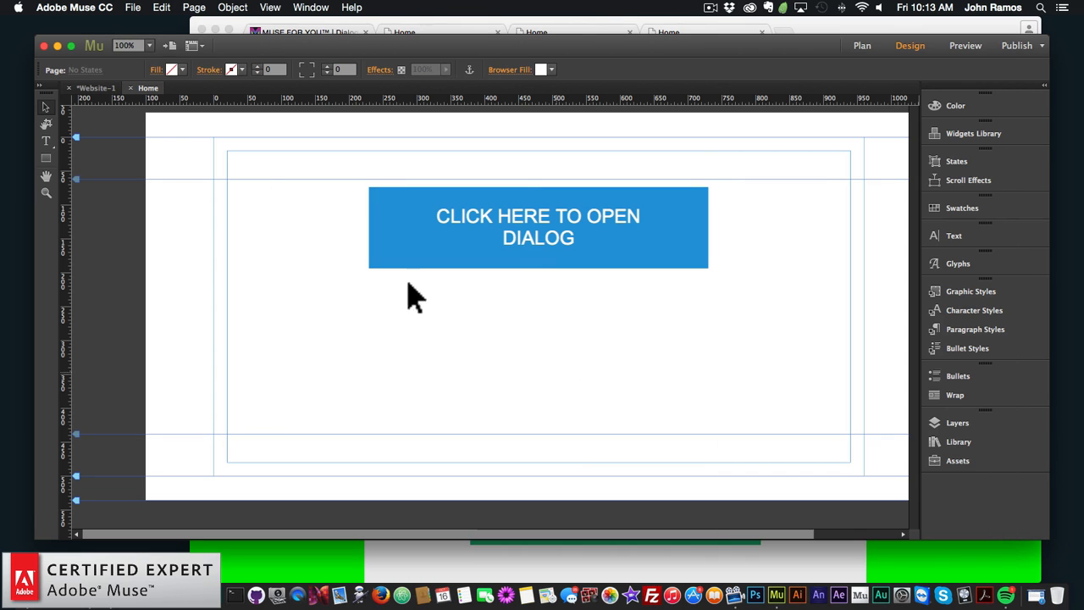
pyautogui.click(133, 7)
pyautogui.click(182, 224)
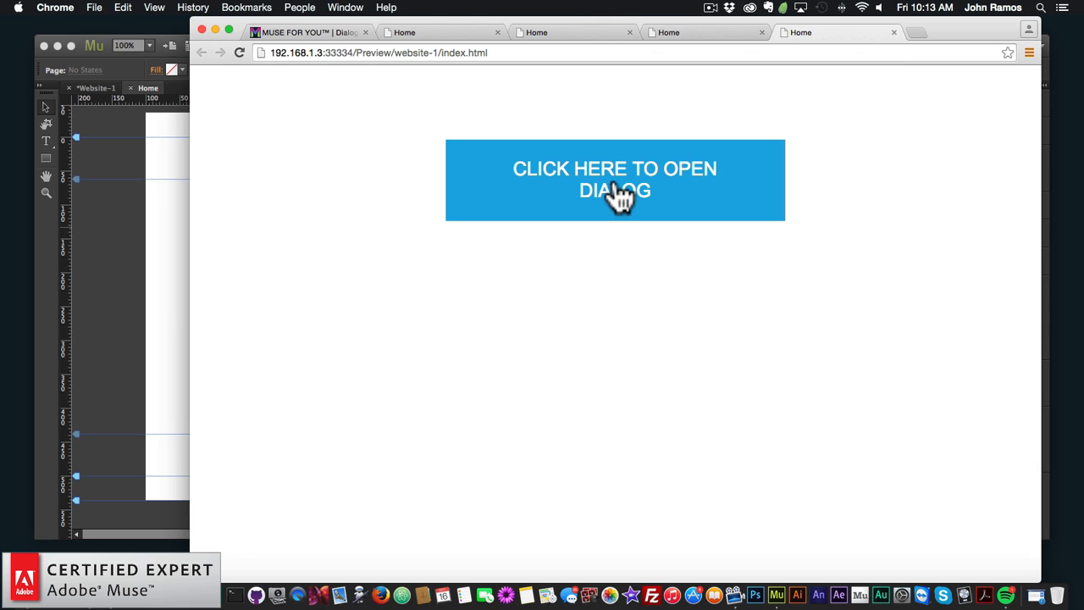
pyautogui.click(621, 195)
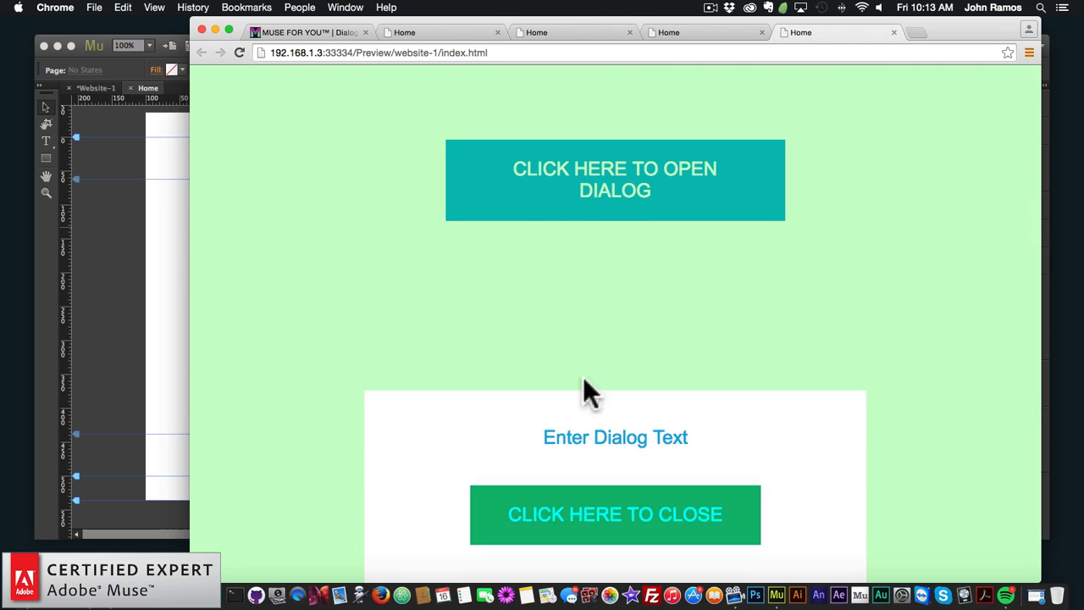
# Step: Switch back to Adobe Muse and set the Alex widget's dialog box width to 100%
pyautogui.click(165, 309)
pyautogui.click(416, 273)
pyautogui.click(719, 185)
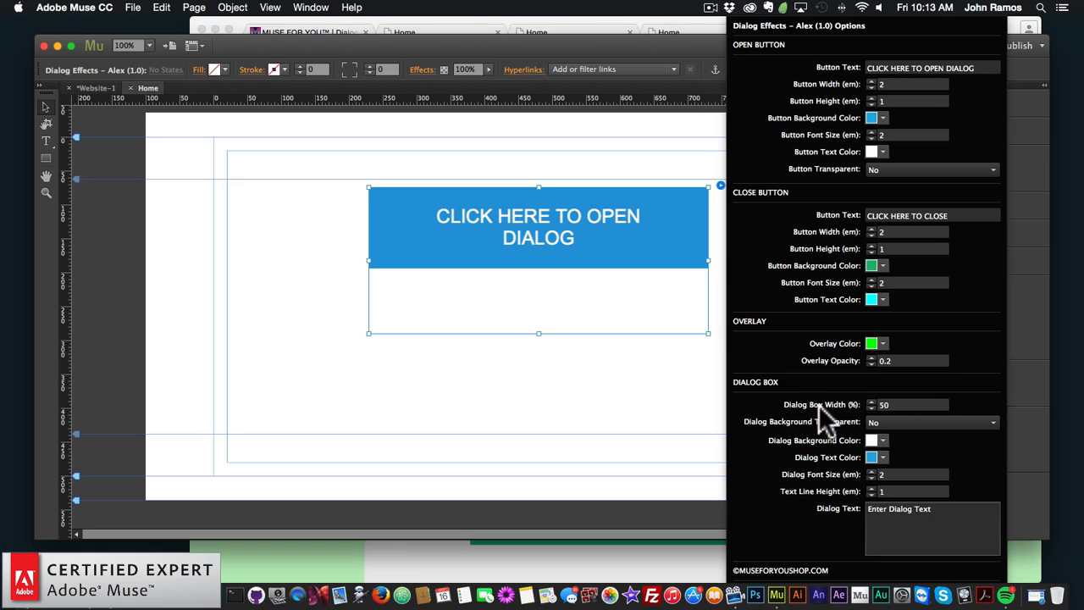
pyautogui.doubleClick(885, 405)
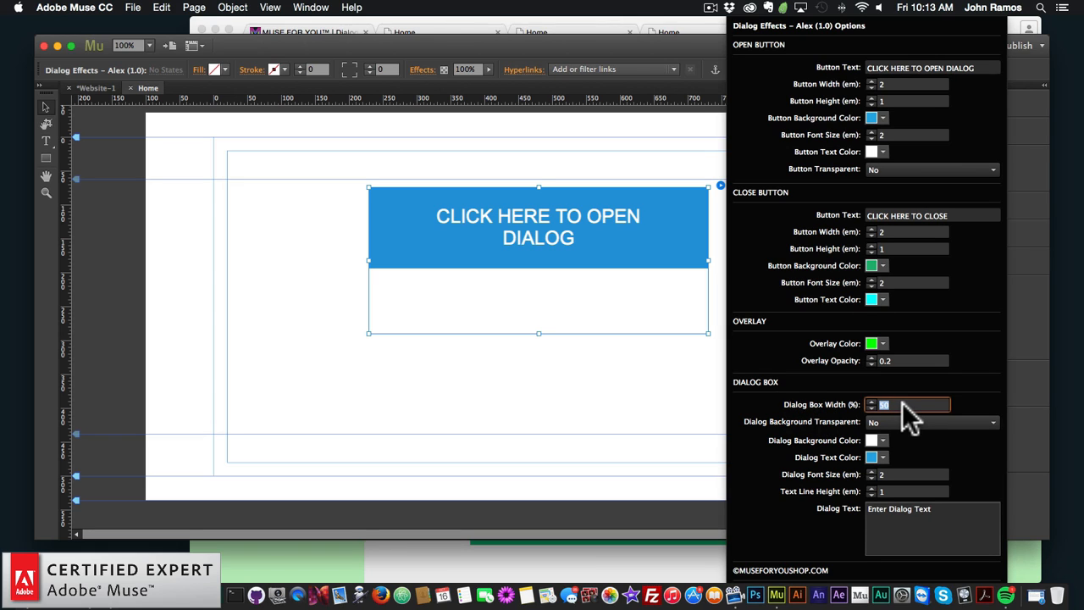
pyautogui.write('100')
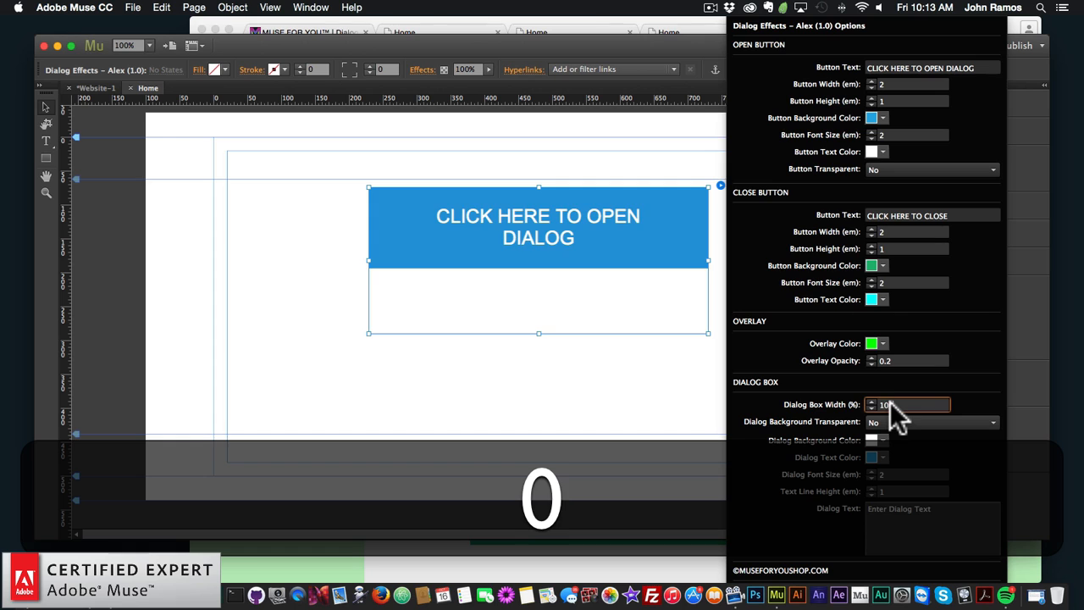
pyautogui.press('Return')
# Step: Preview the page in the browser, open the dialog and widen the browser window to check the full-width dialog box
pyautogui.click(649, 345)
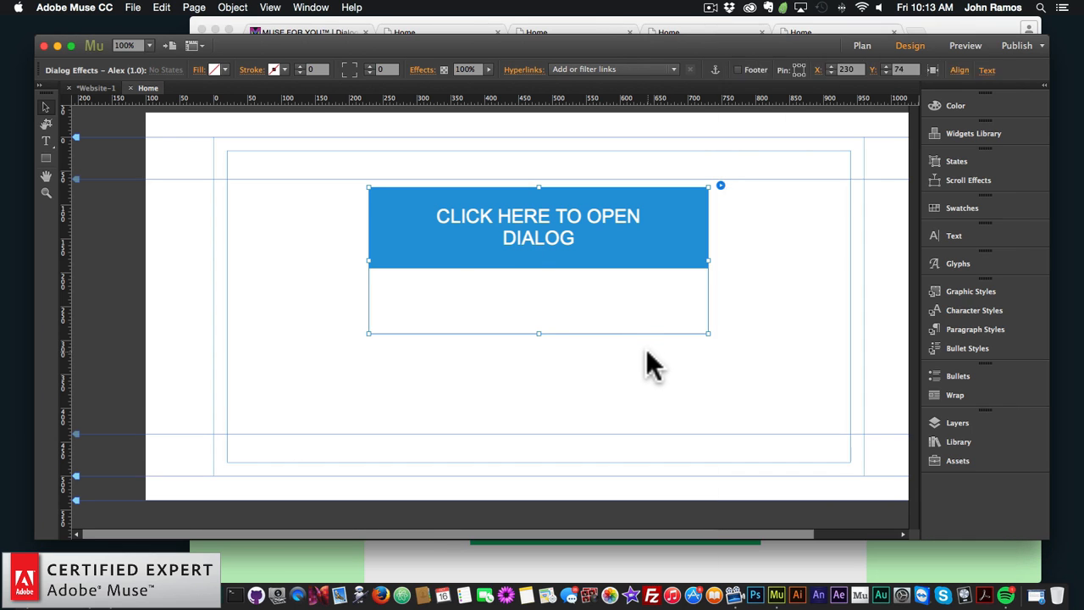
pyautogui.click(133, 8)
pyautogui.click(181, 223)
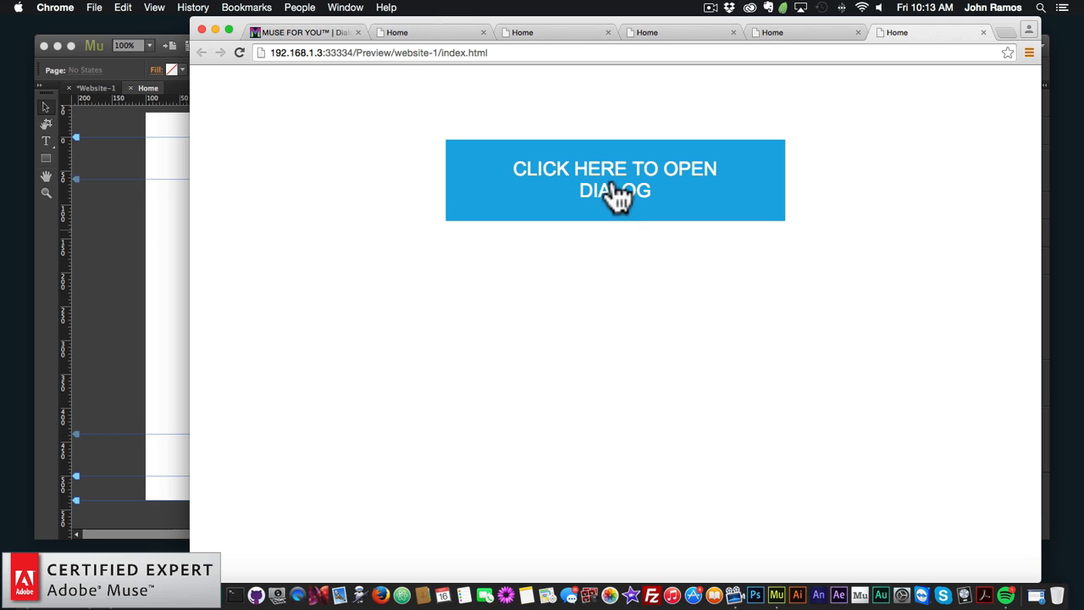
pyautogui.click(617, 192)
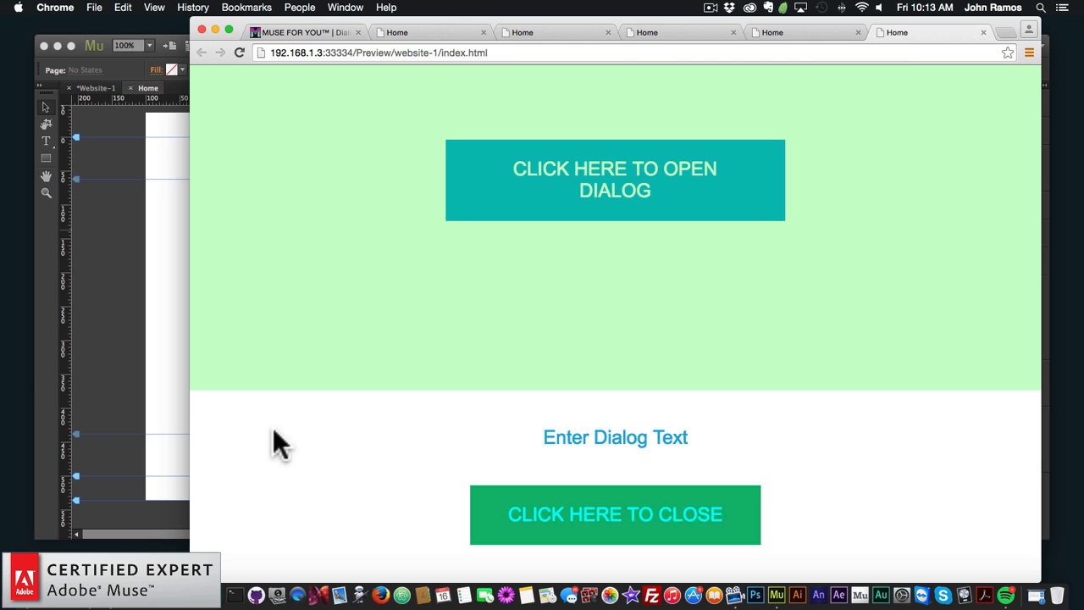
pyautogui.moveTo(186, 419); pyautogui.dragTo(141, 386)
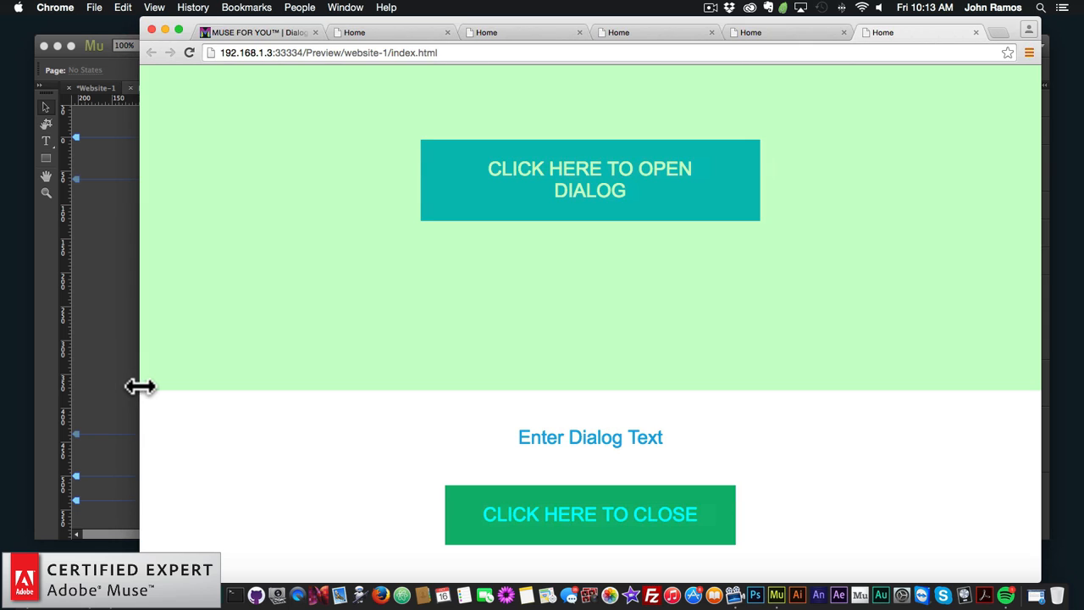
# Step: Switch back to Adobe Muse and set the Alex widget's dialog background colour to purple
pyautogui.click(117, 328)
pyautogui.click(413, 246)
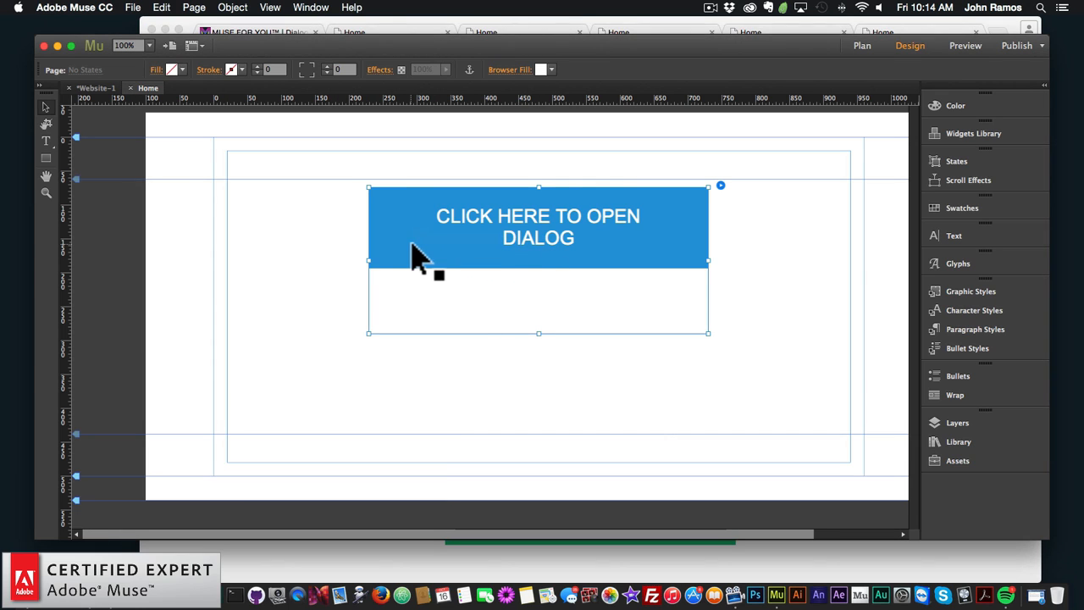
pyautogui.click(719, 186)
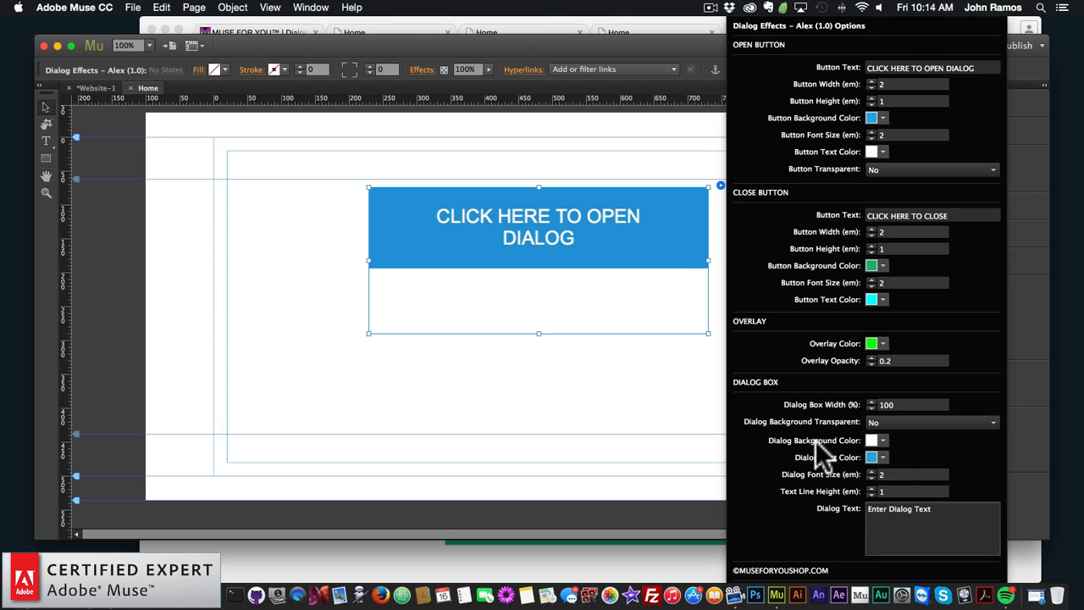
pyautogui.click(882, 440)
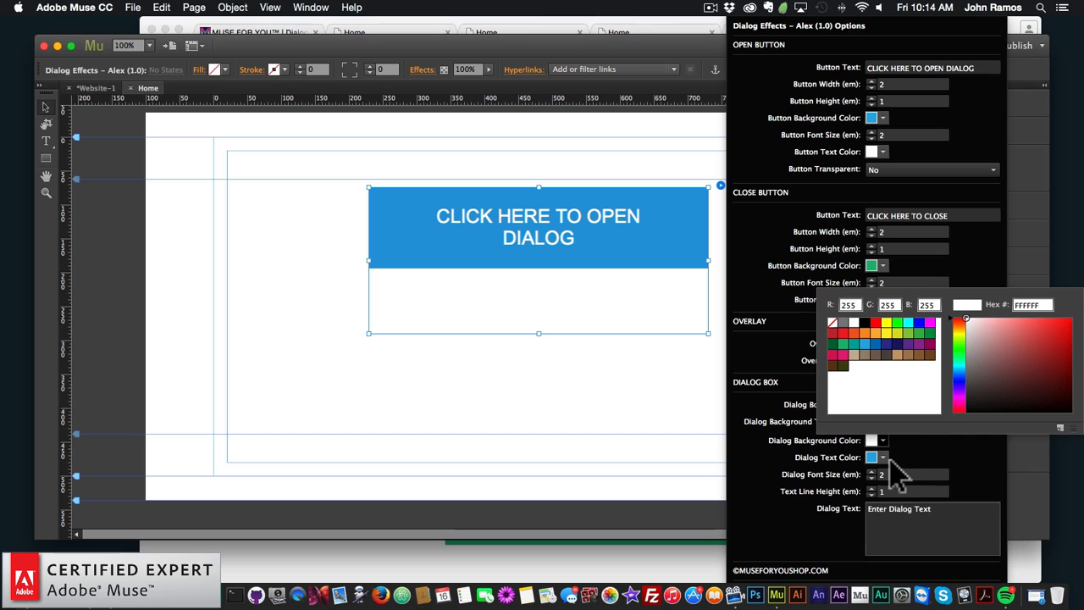
pyautogui.click(919, 343)
pyautogui.click(815, 449)
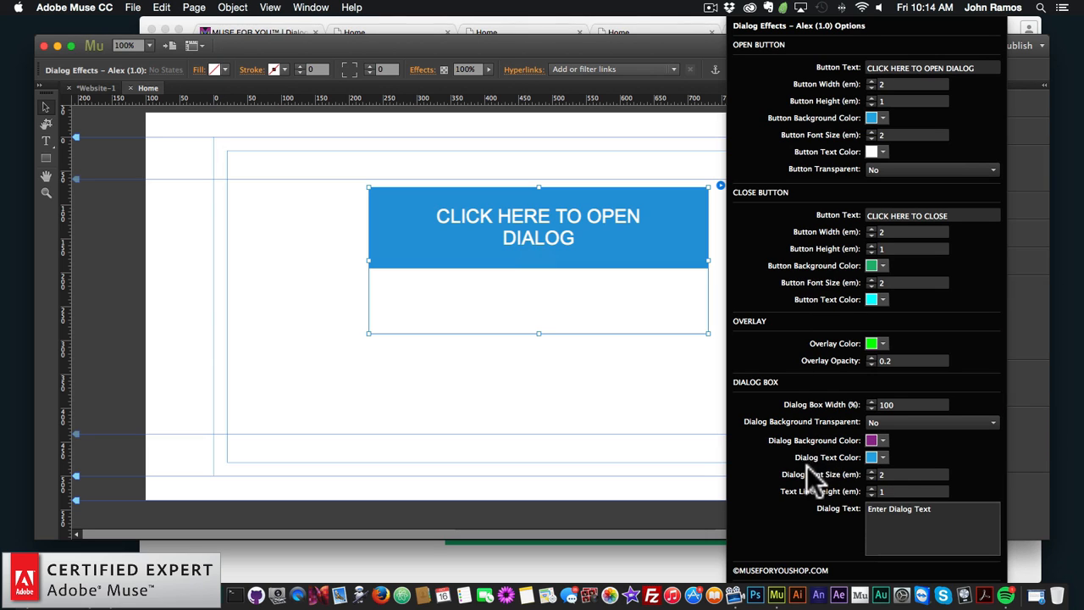
# Step: Set the dialog text colour to orange, FBB03B, and the dialog font size to 3 em
pyautogui.click(881, 457)
pyautogui.click(875, 348)
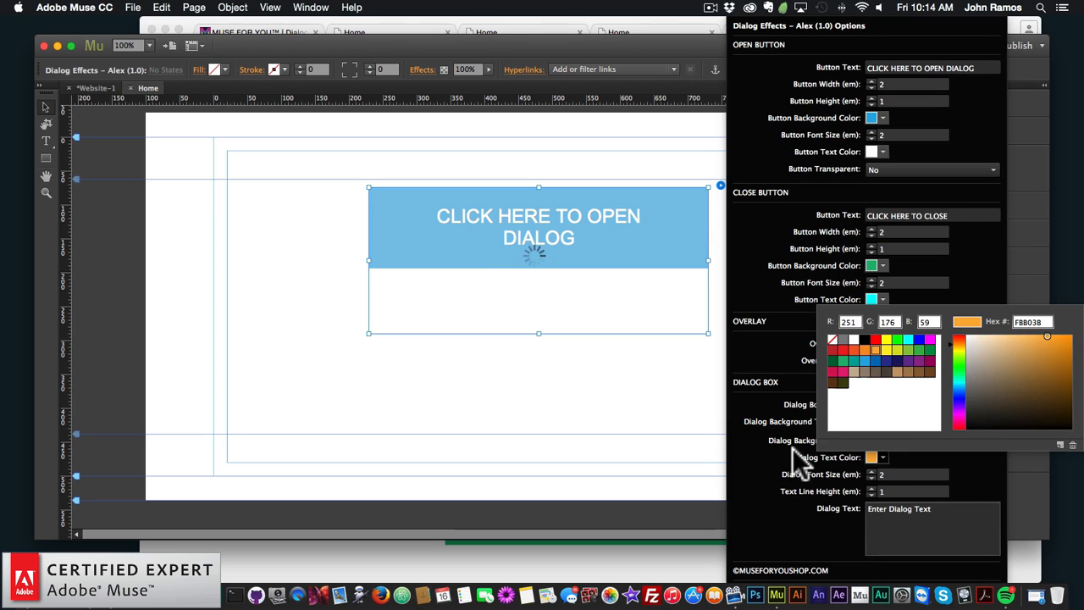
pyautogui.click(895, 474)
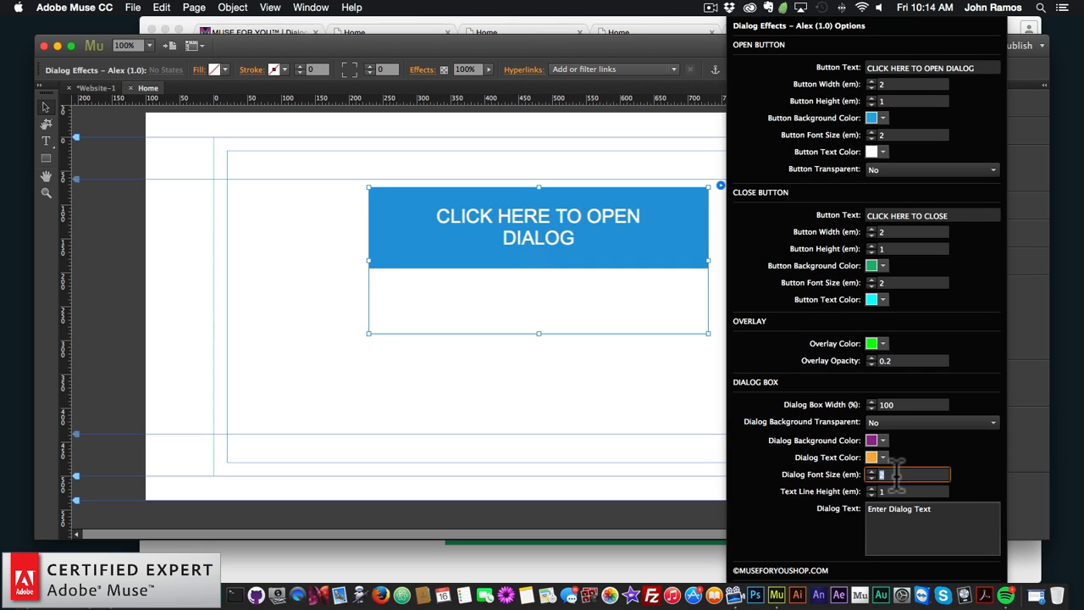
pyautogui.write('3')
pyautogui.press('Return')
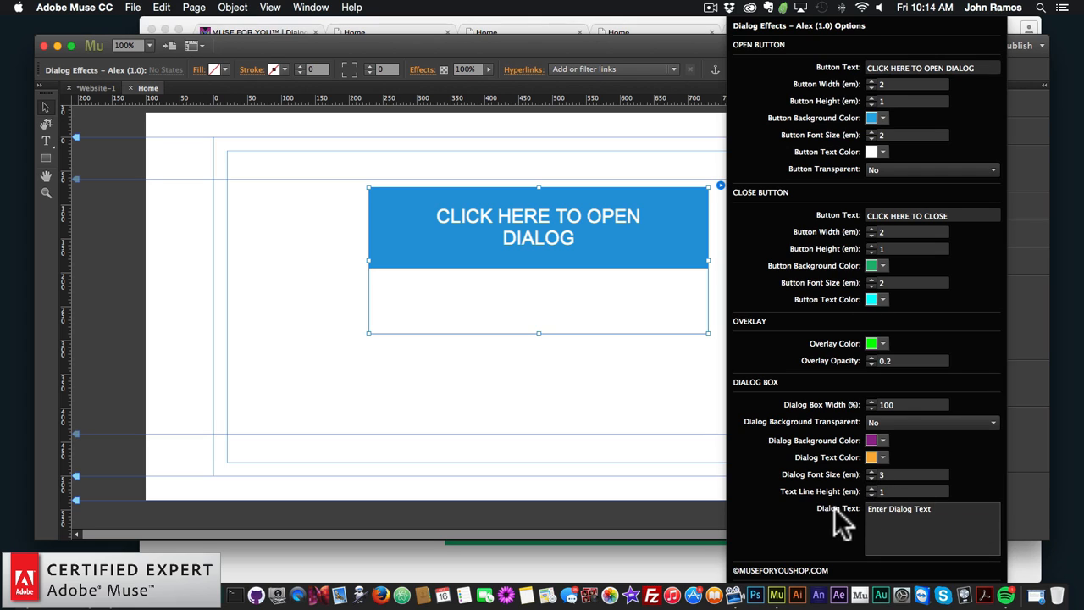
# Step: Set the Alex widget's dialog text to "Welcome to Muse For You" and close its options
pyautogui.click(932, 509)
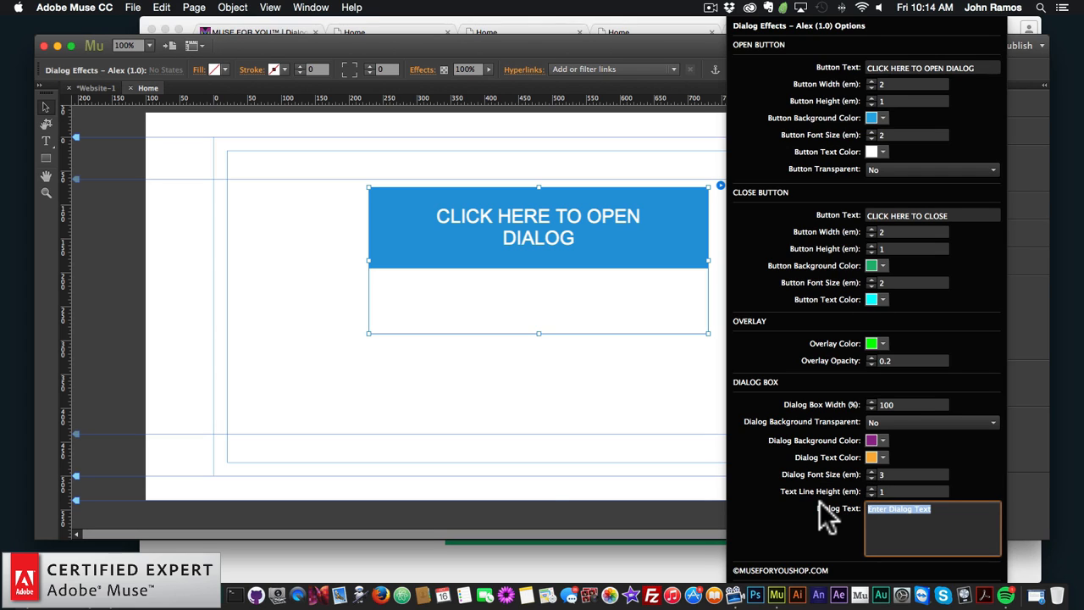
pyautogui.write('Welcome to')
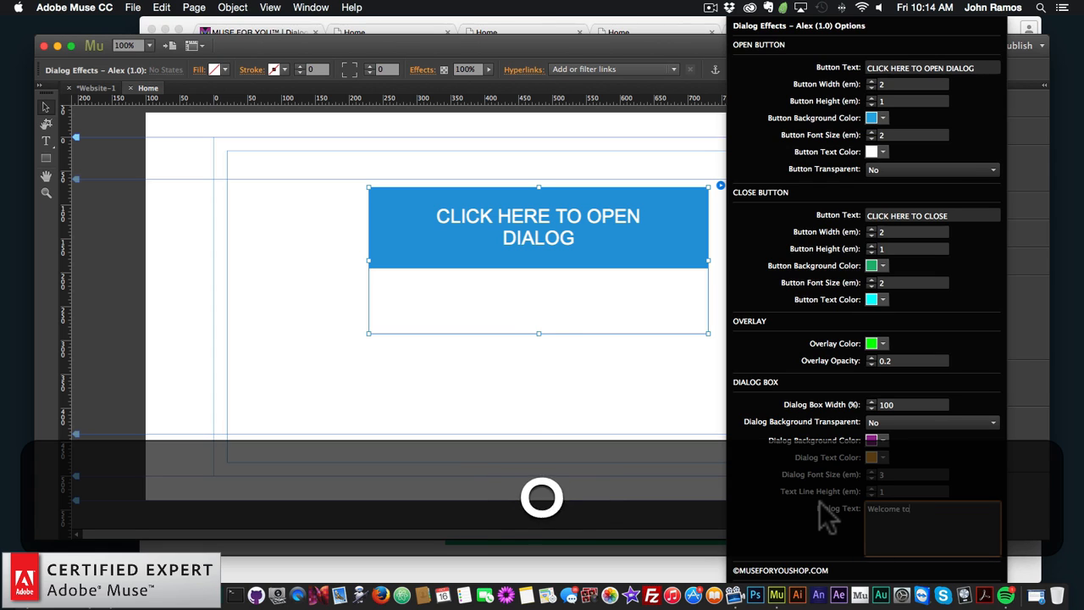
pyautogui.write(' Muse For You')
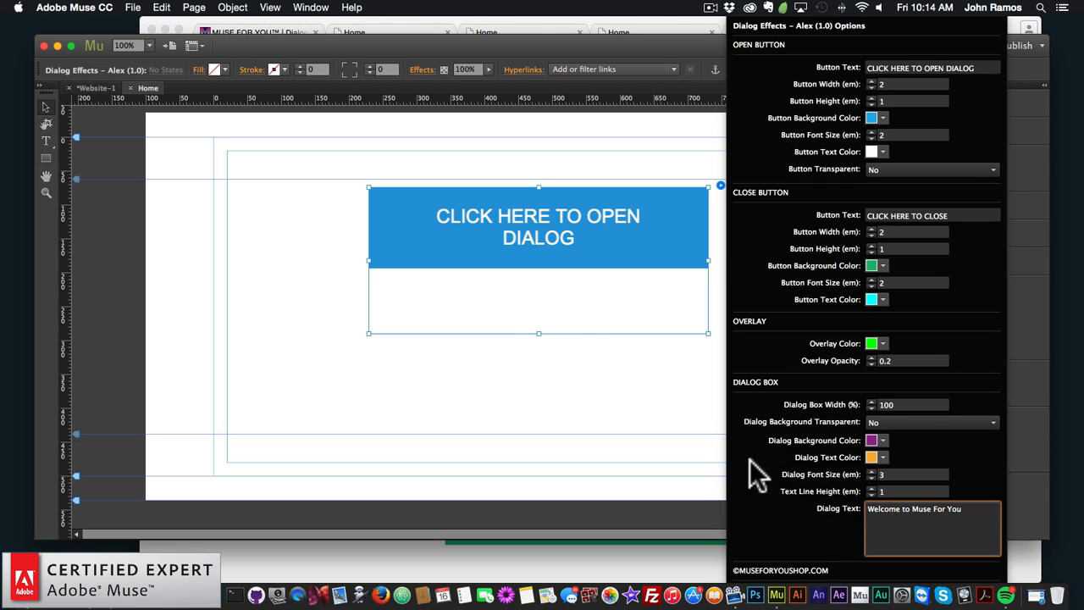
pyautogui.click(575, 391)
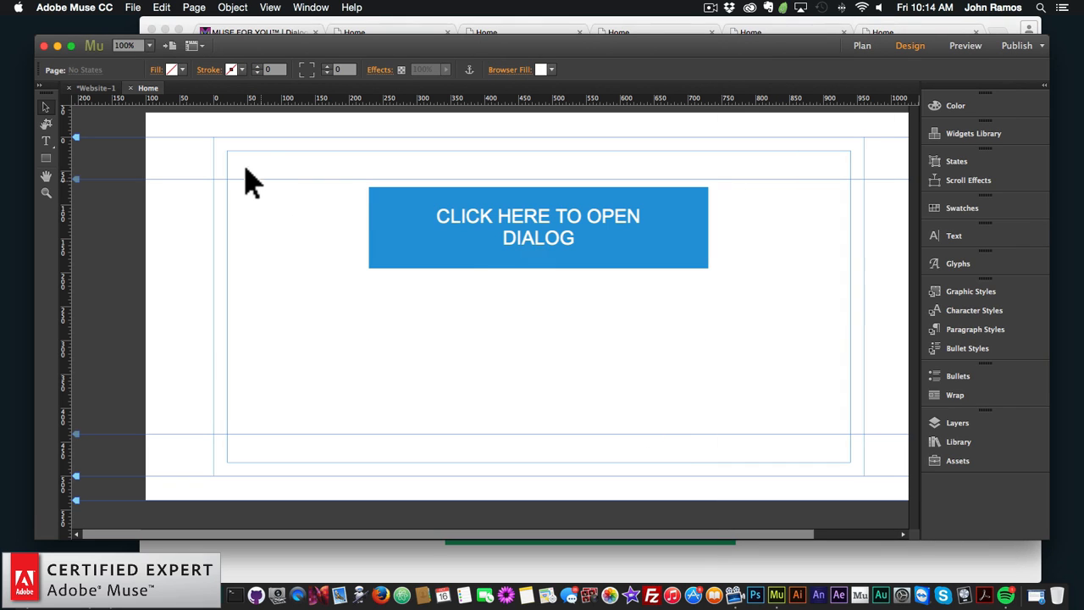
pyautogui.click(443, 231)
pyautogui.click(270, 211)
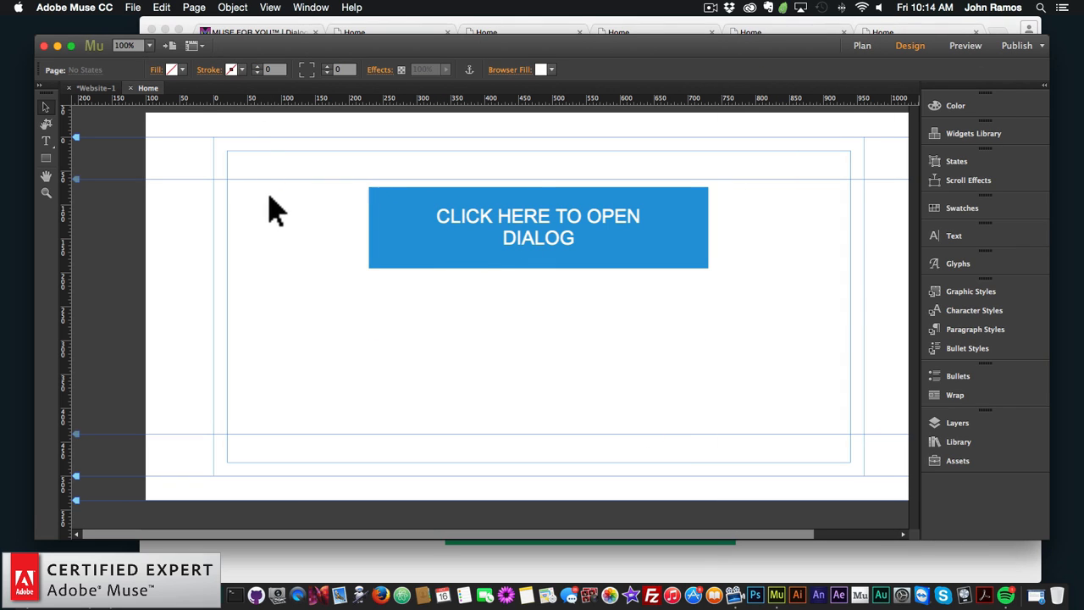
# Step: Preview the page in the browser, open the dialog to check its text and colours, and close it
pyautogui.click(132, 8)
pyautogui.click(179, 223)
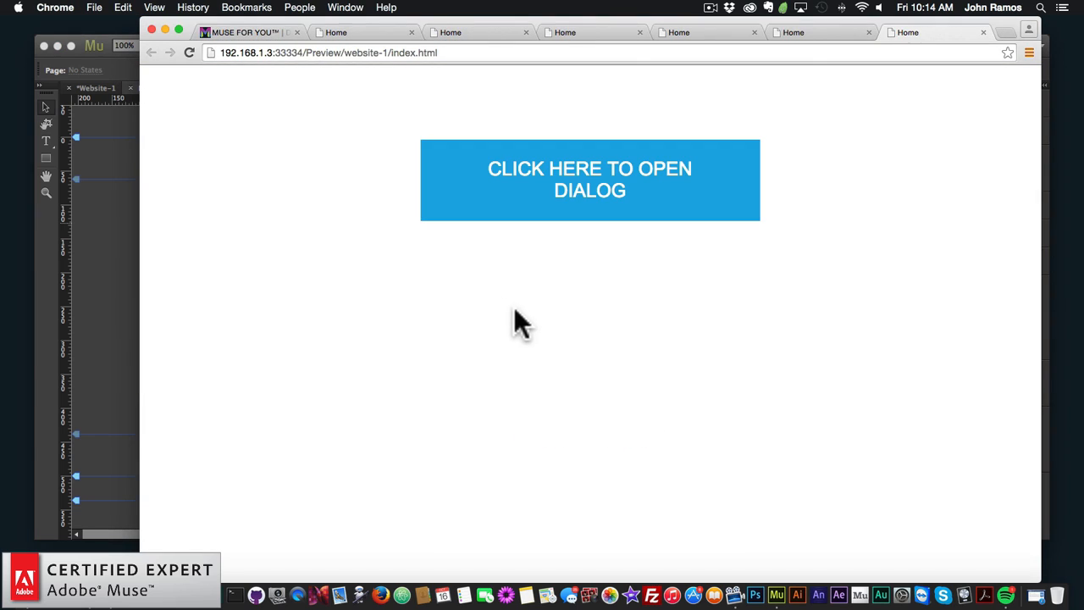
pyautogui.click(579, 203)
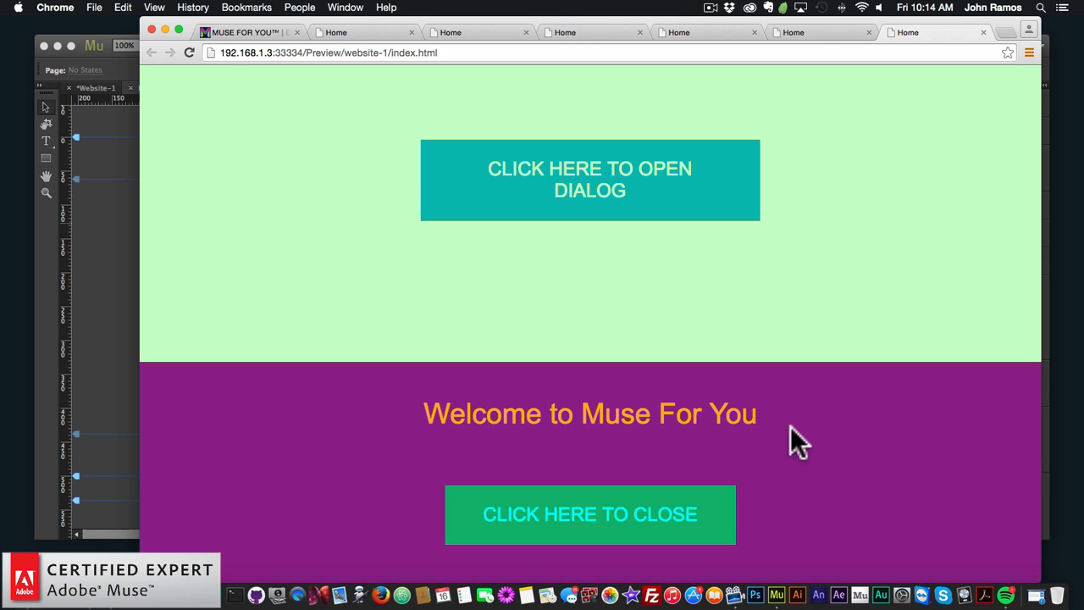
pyautogui.click(606, 526)
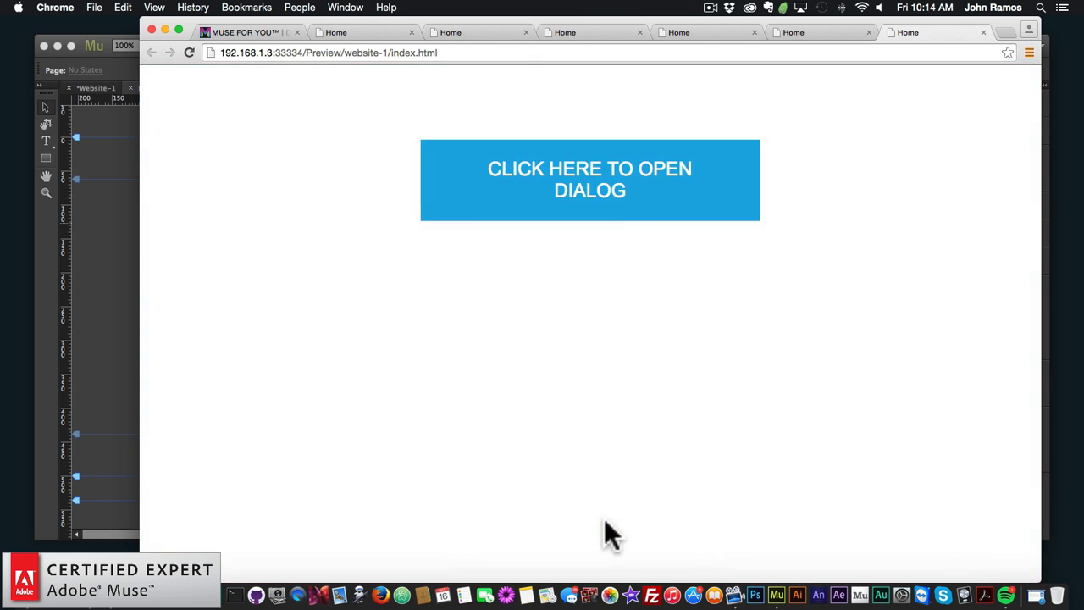
# Step: Open and close the dialog repeatedly in the preview to review the Alex effect's animation
pyautogui.click(616, 201)
pyautogui.click(963, 241)
pyautogui.click(603, 214)
pyautogui.click(903, 297)
pyautogui.click(668, 204)
pyautogui.click(864, 286)
pyautogui.click(639, 201)
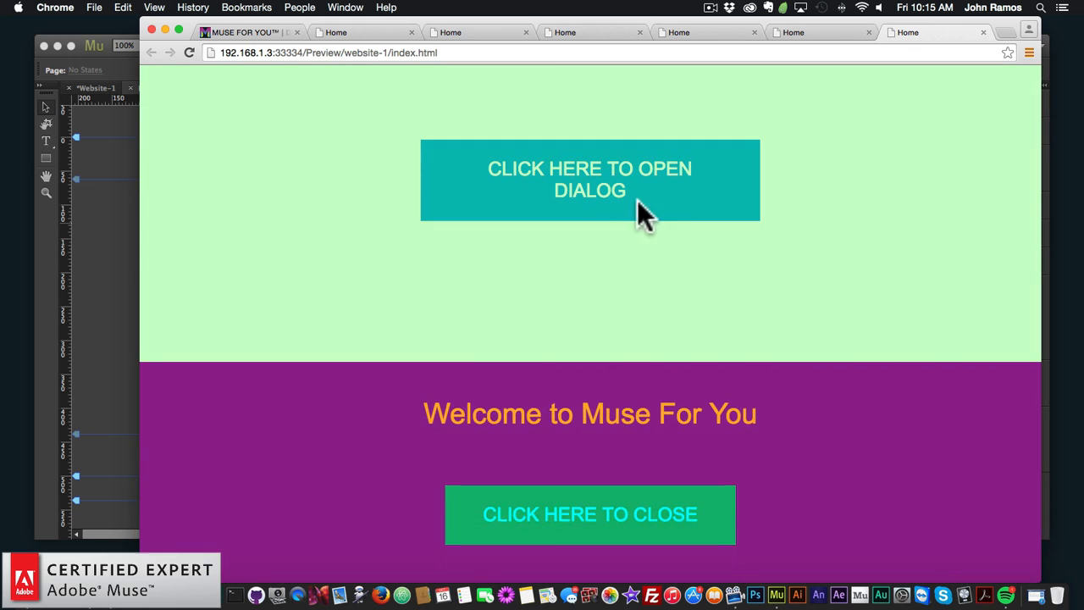
pyautogui.click(606, 278)
# Step: Switch back to Adobe Muse and review the Alex widget's options
pyautogui.press('super+Tab')
pyautogui.click(701, 239)
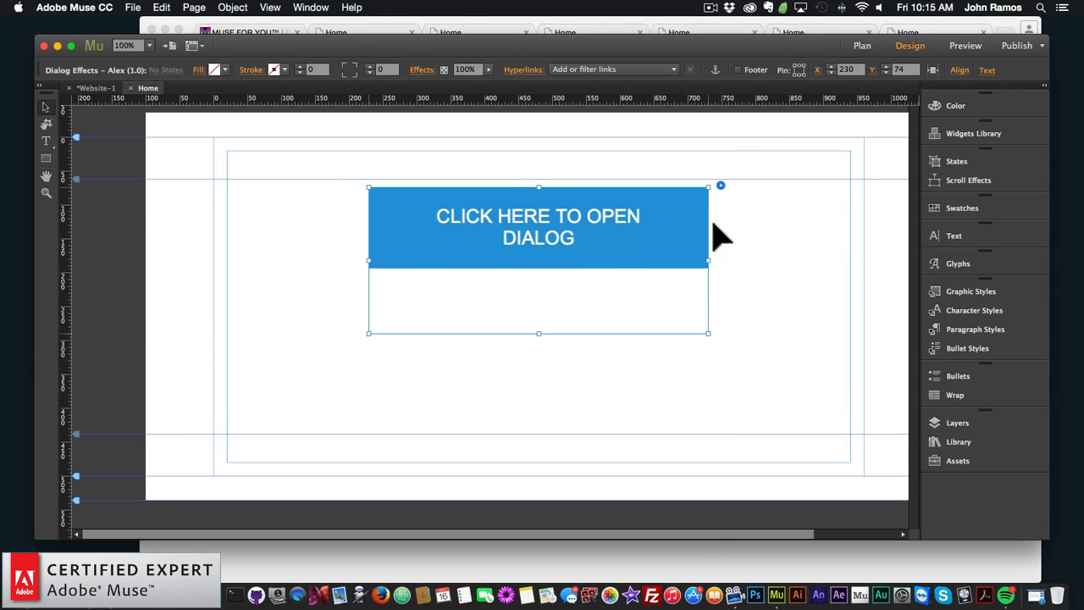
pyautogui.click(719, 182)
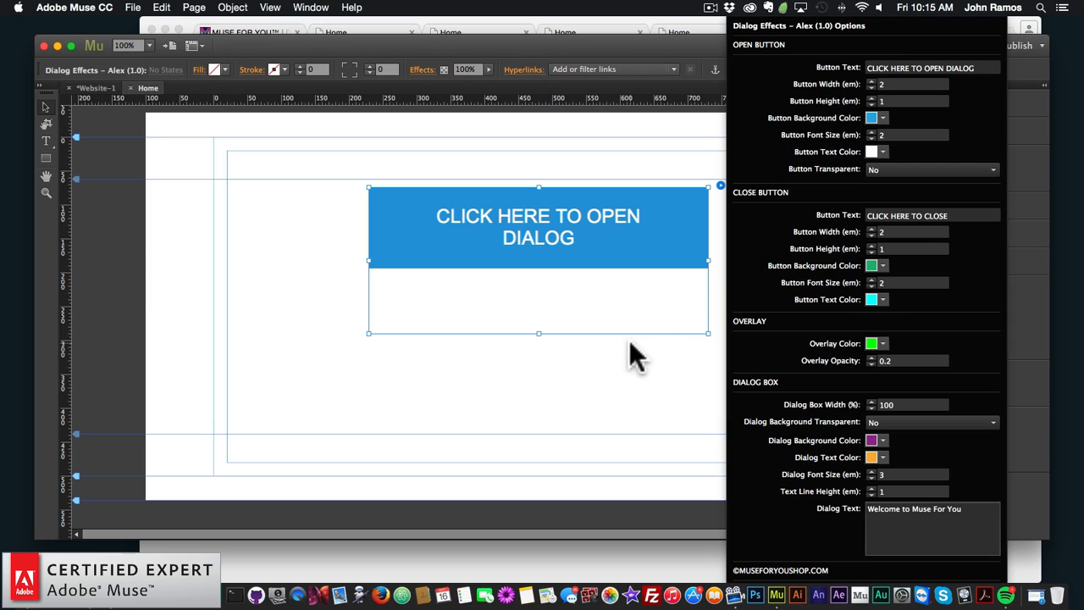
pyautogui.click(645, 359)
pyautogui.click(648, 256)
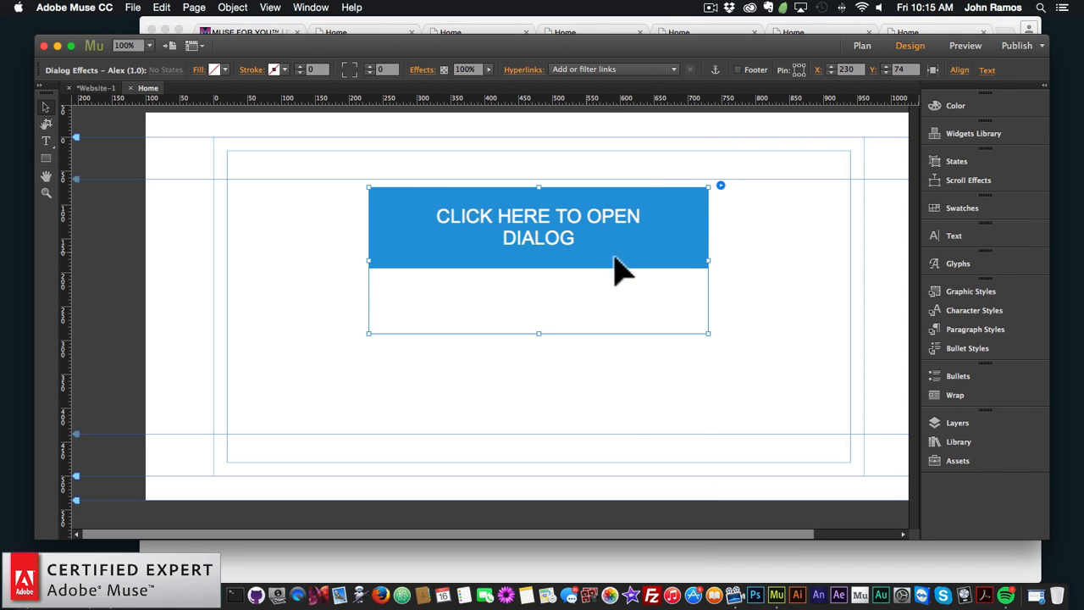
# Step: Apply the Industry Inc In-N-Out Bold web font to the selected Alex widget
pyautogui.click(985, 69)
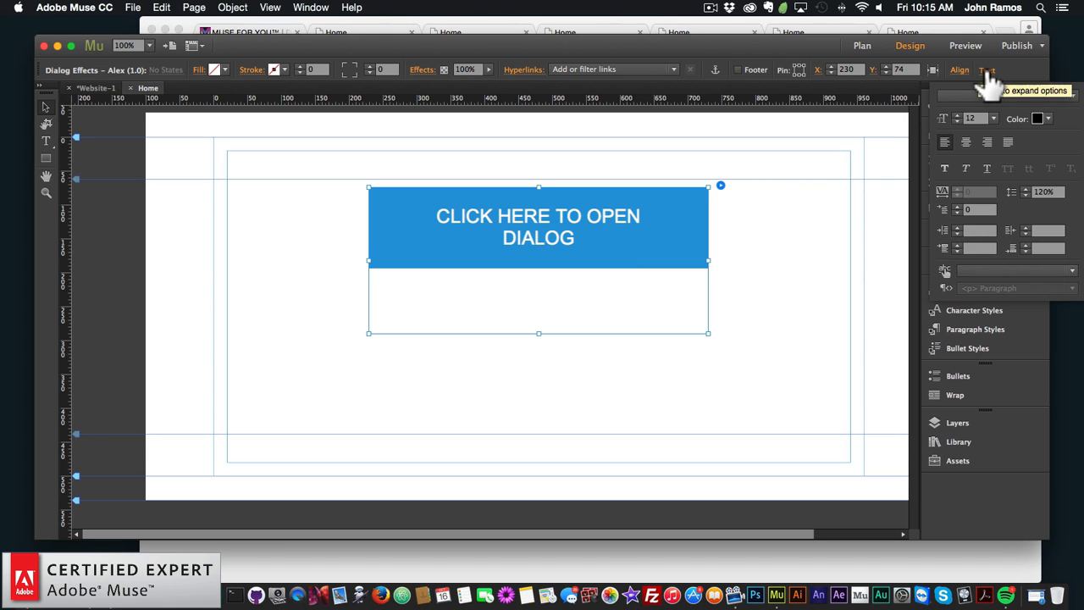
pyautogui.click(992, 95)
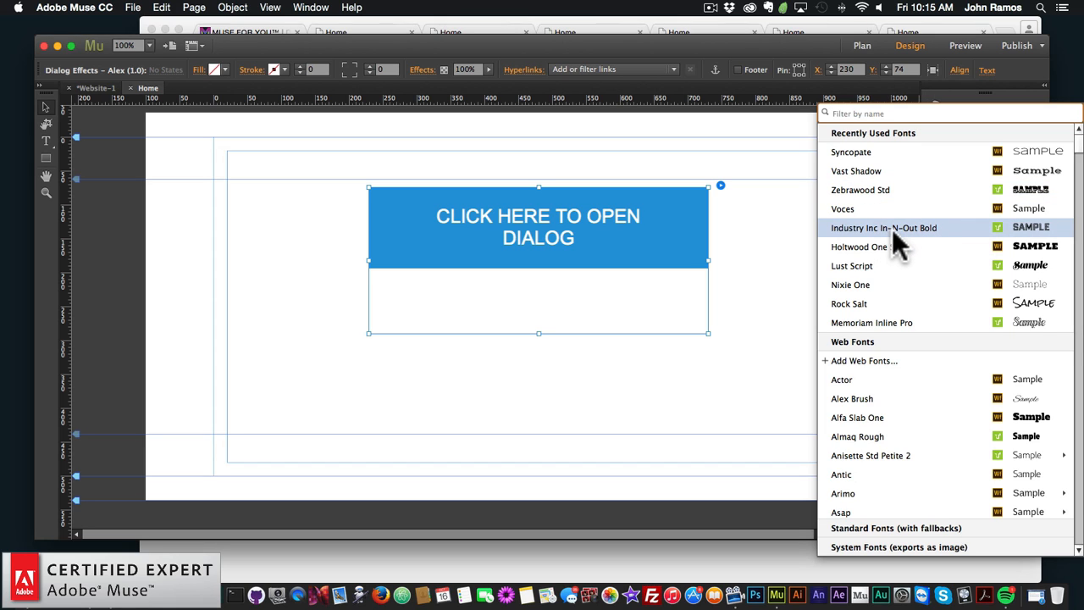
pyautogui.click(991, 228)
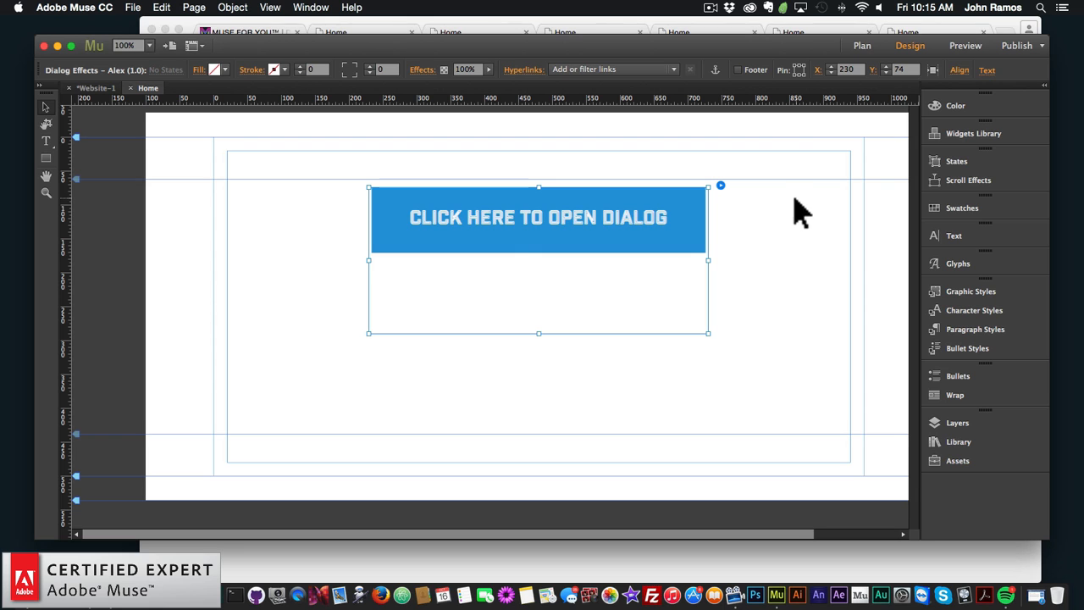
pyautogui.click(772, 248)
# Step: Preview the page in the browser and open the dialog to check the font on the buttons and dialog text
pyautogui.click(132, 7)
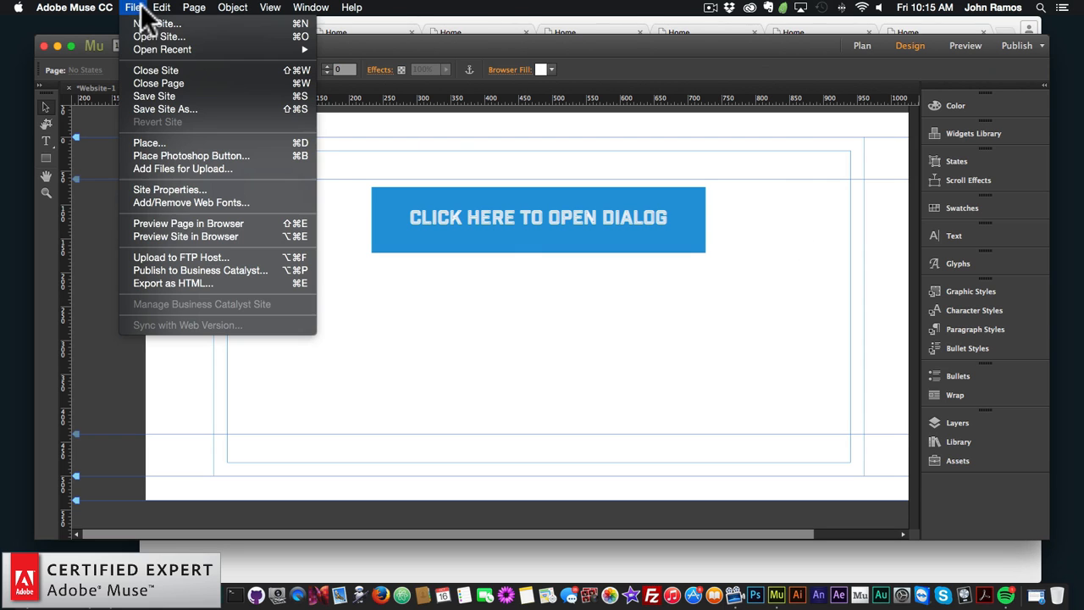
pyautogui.click(176, 222)
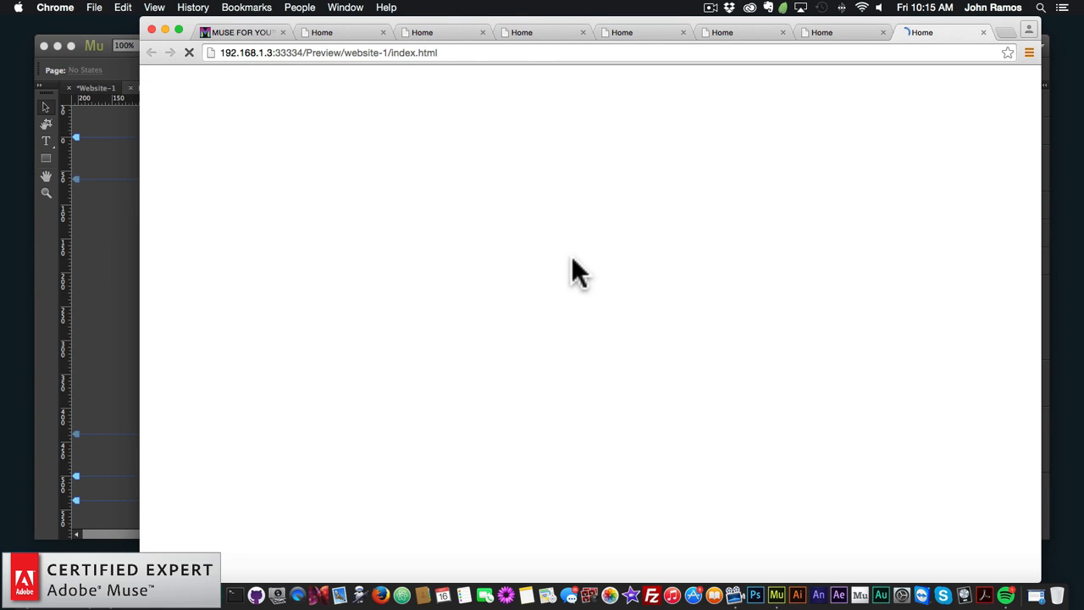
pyautogui.click(588, 178)
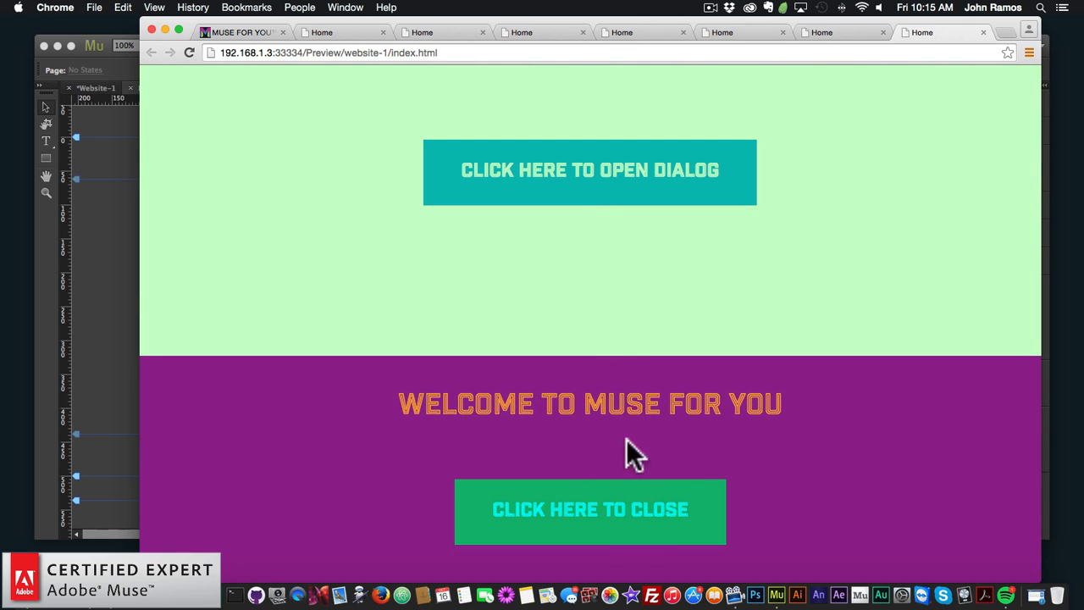
# Step: Switch back to Adobe Muse, select the Alex widget and examine the fonts available for its text
pyautogui.click(127, 195)
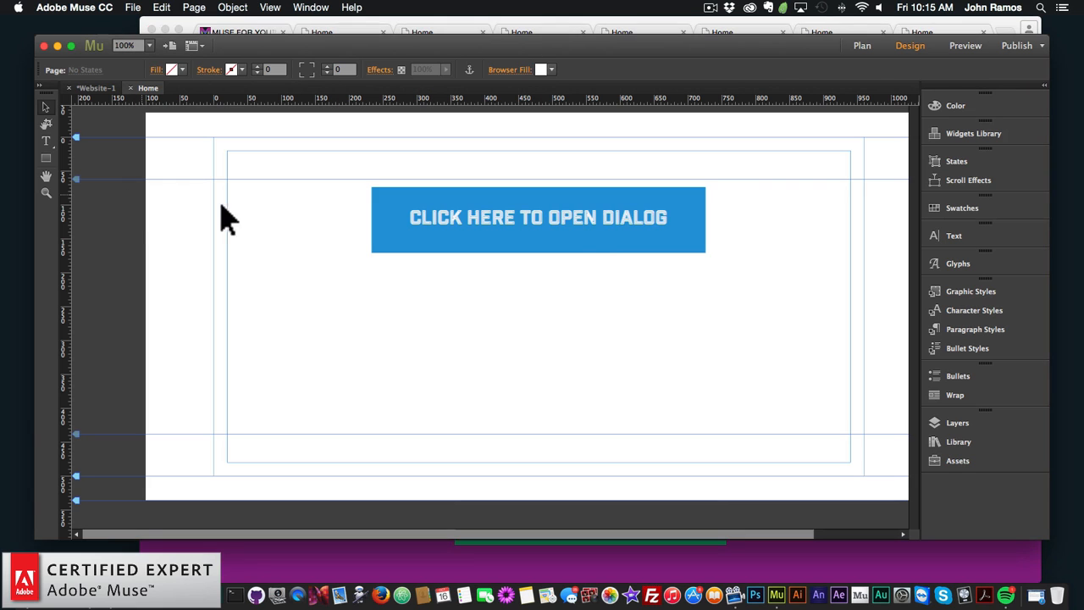
pyautogui.click(604, 237)
pyautogui.click(987, 70)
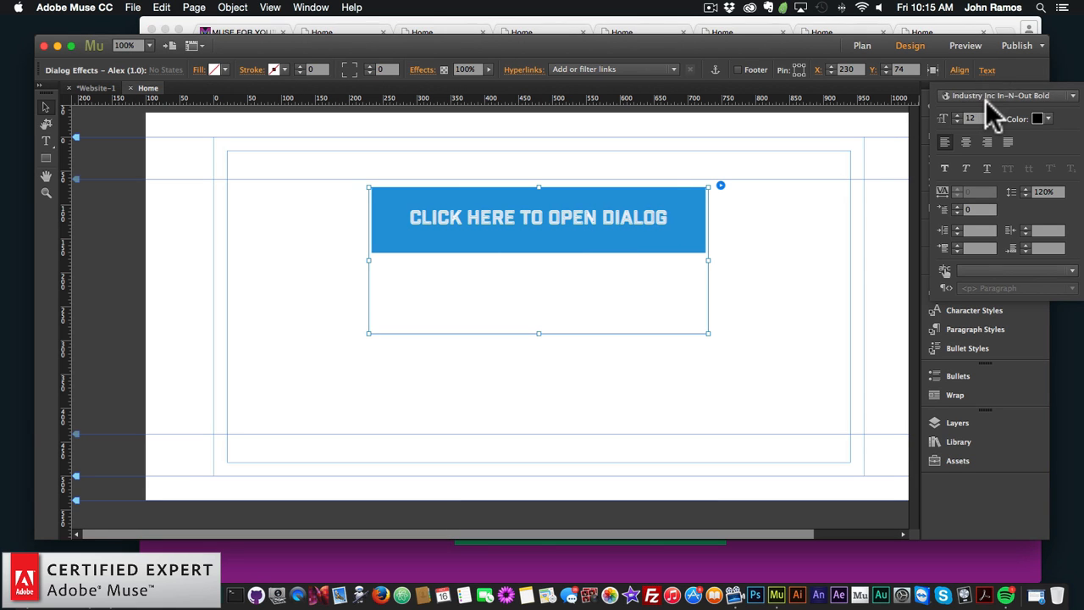
pyautogui.click(982, 94)
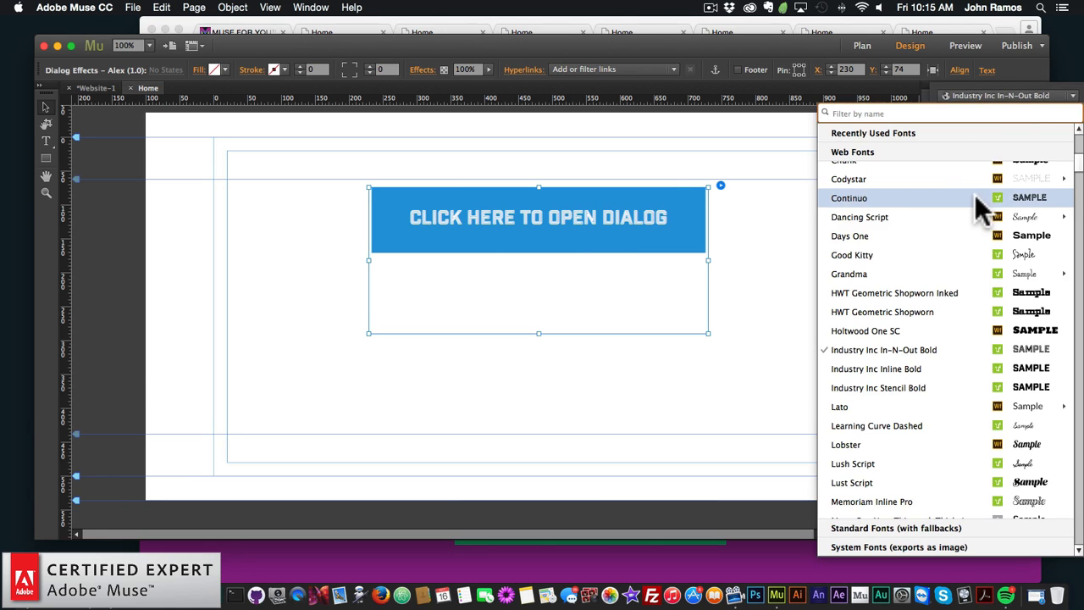
pyautogui.scroll(-5, 971, 218)
pyautogui.scroll(15, 969, 213)
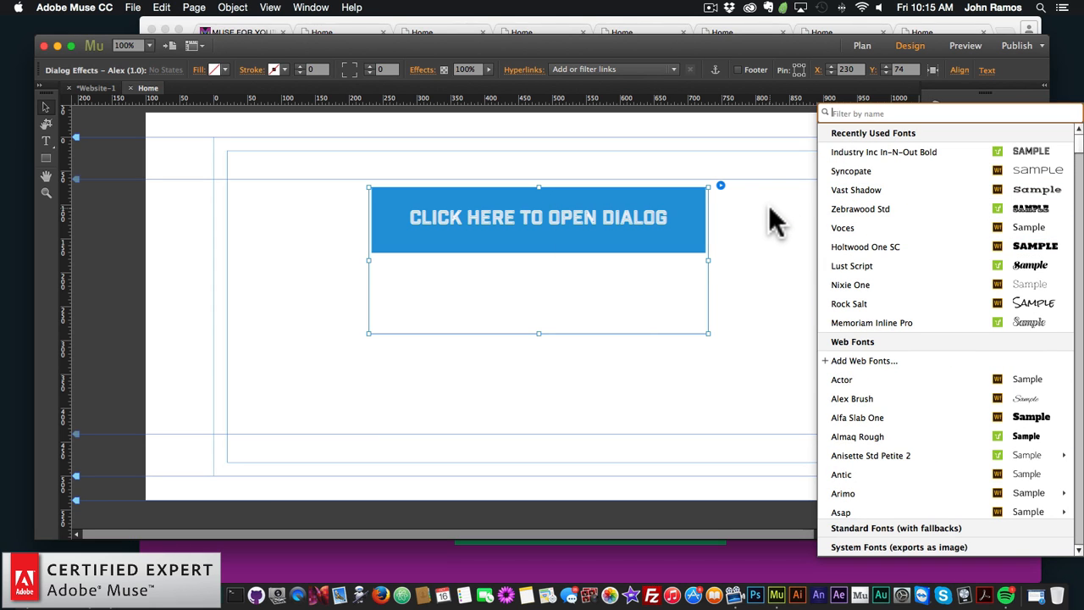
pyautogui.click(769, 206)
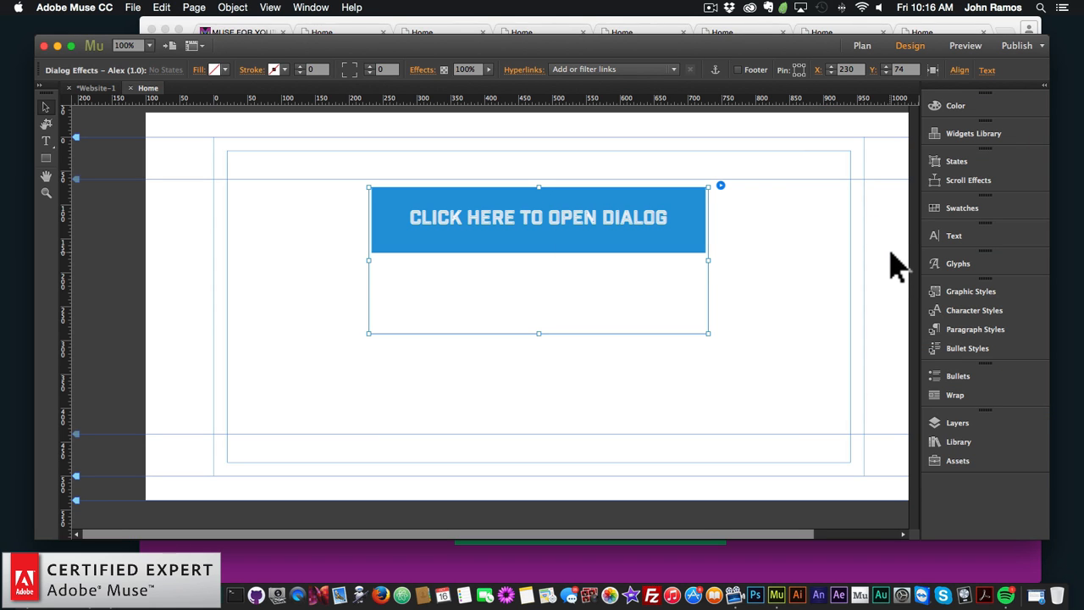
# Step: Place Button and Dialog Styling (Optional) from the library's Muse For You - Dialog Effects Widget folder on the page below the open button
pyautogui.click(956, 440)
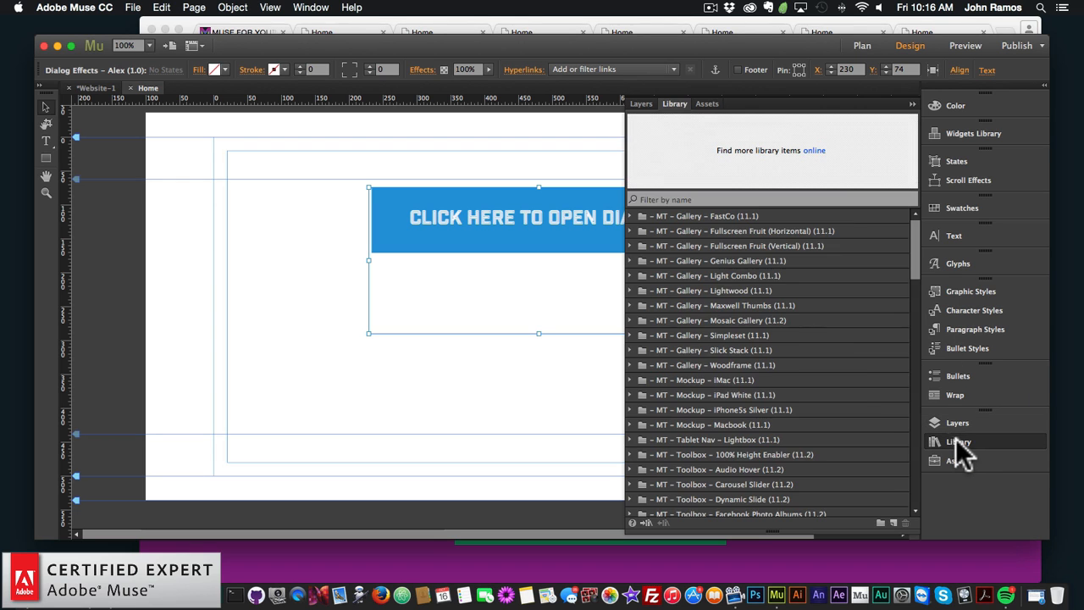
pyautogui.scroll(-15, 811, 326)
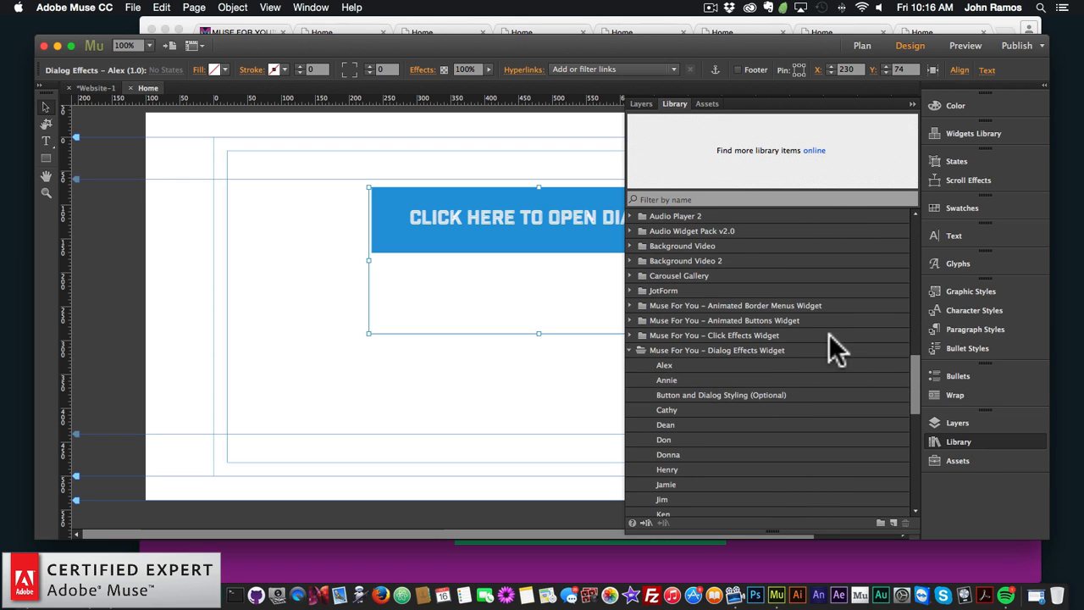
pyautogui.click(690, 395)
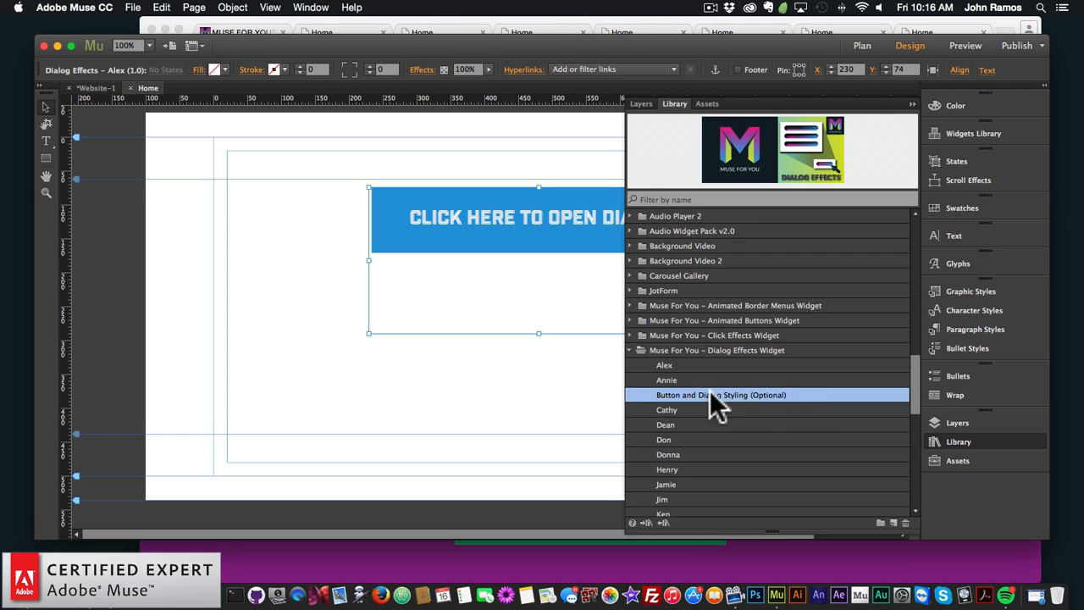
pyautogui.moveTo(752, 395); pyautogui.dragTo(261, 387)
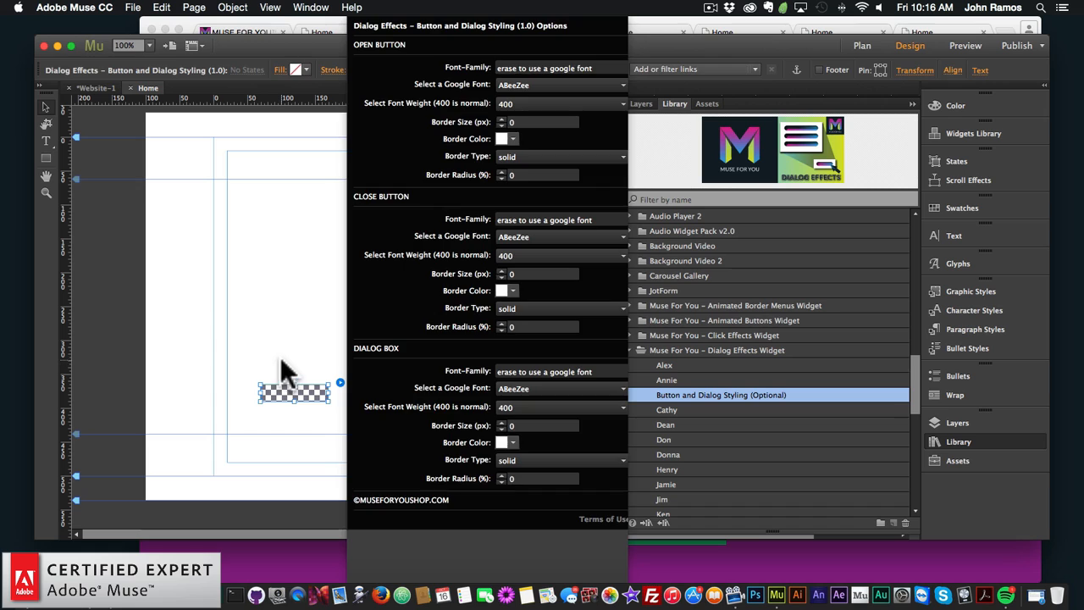
pyautogui.click(281, 359)
pyautogui.click(1005, 441)
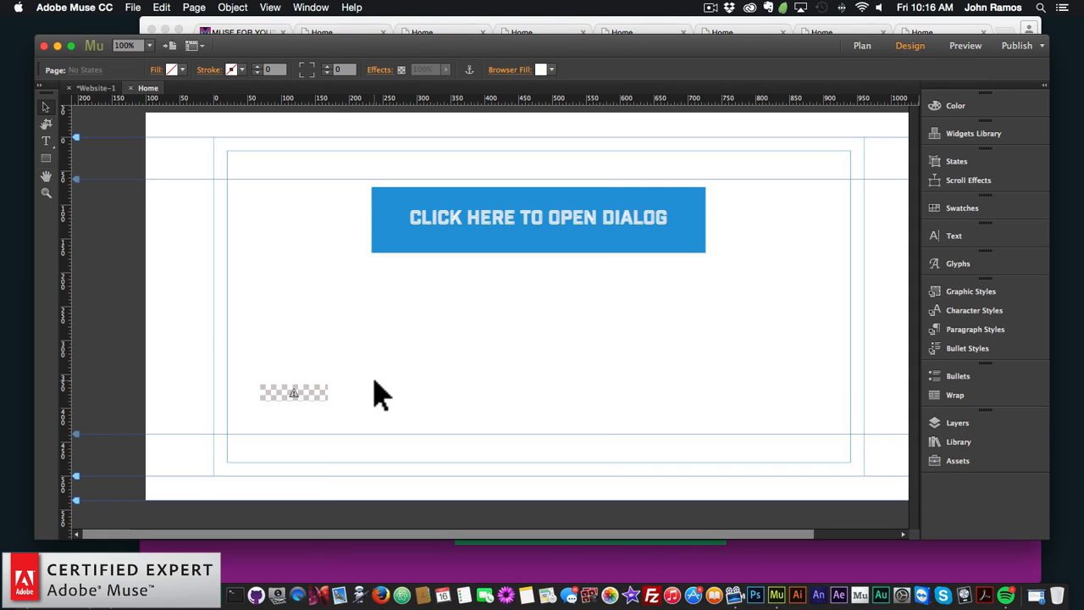
# Step: Move the Button and Dialog Styling widget to the page's lower-left area, against the left margin guide
pyautogui.click(292, 392)
pyautogui.click(506, 251)
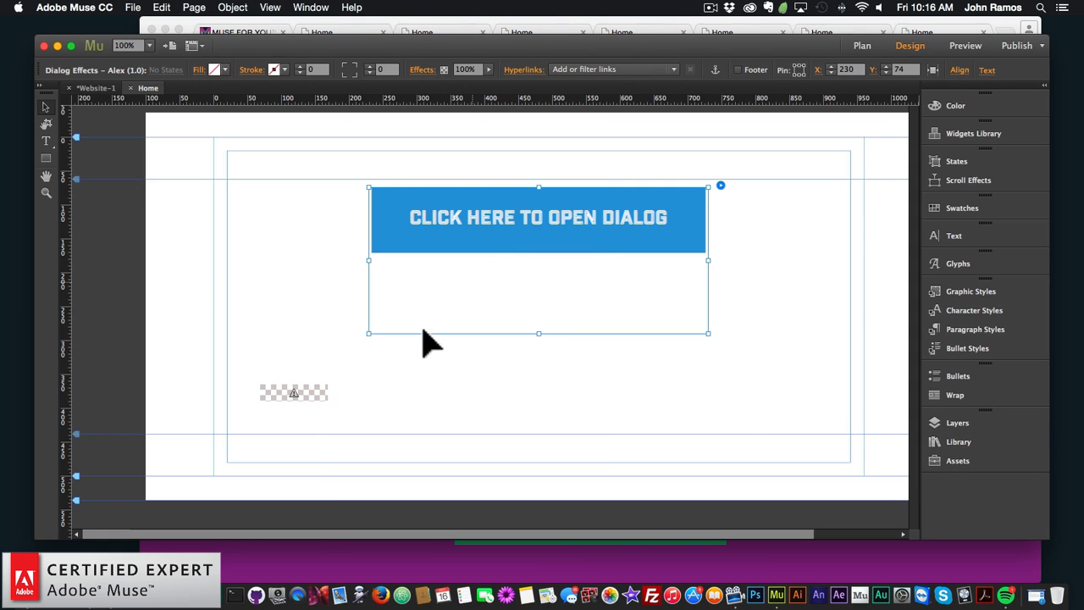
pyautogui.moveTo(300, 402); pyautogui.dragTo(262, 431)
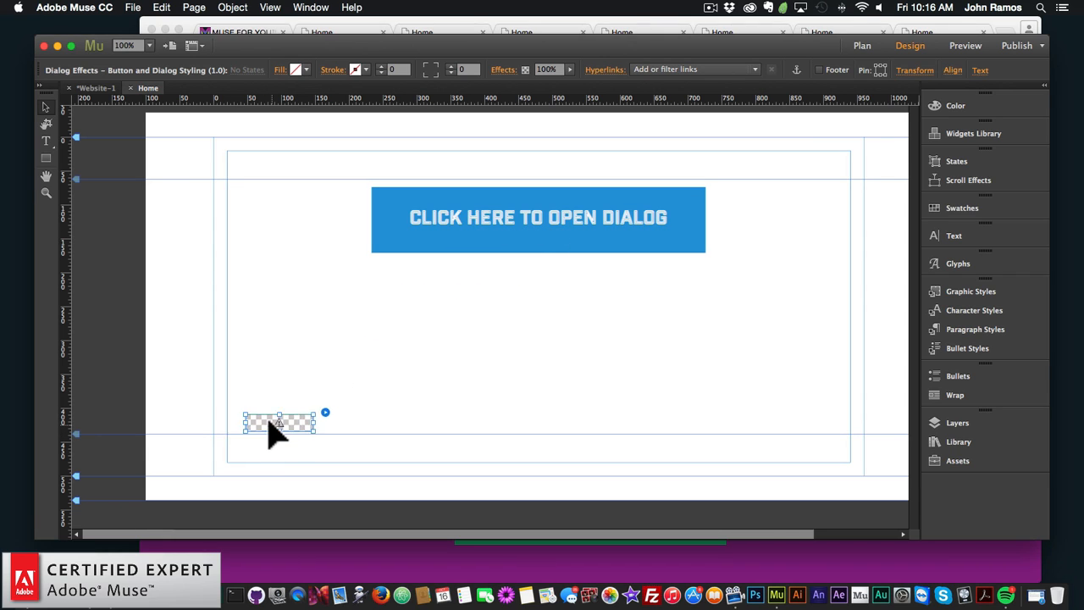
pyautogui.click(503, 223)
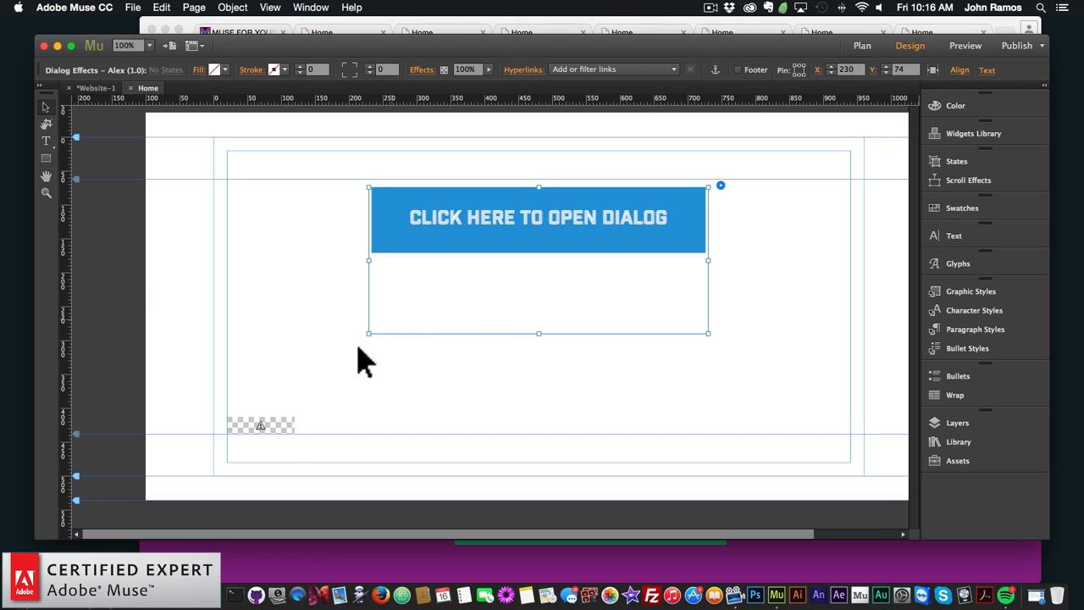
# Step: Clear the font family of the open button and the close button in the Button and Dialog Styling widget's options
pyautogui.click(285, 423)
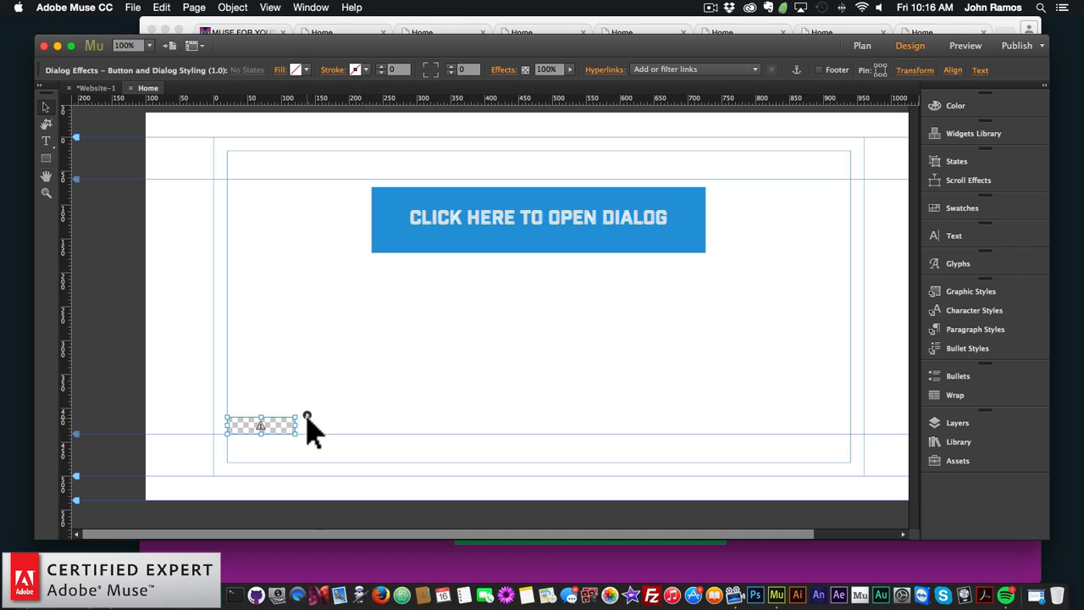
pyautogui.click(307, 415)
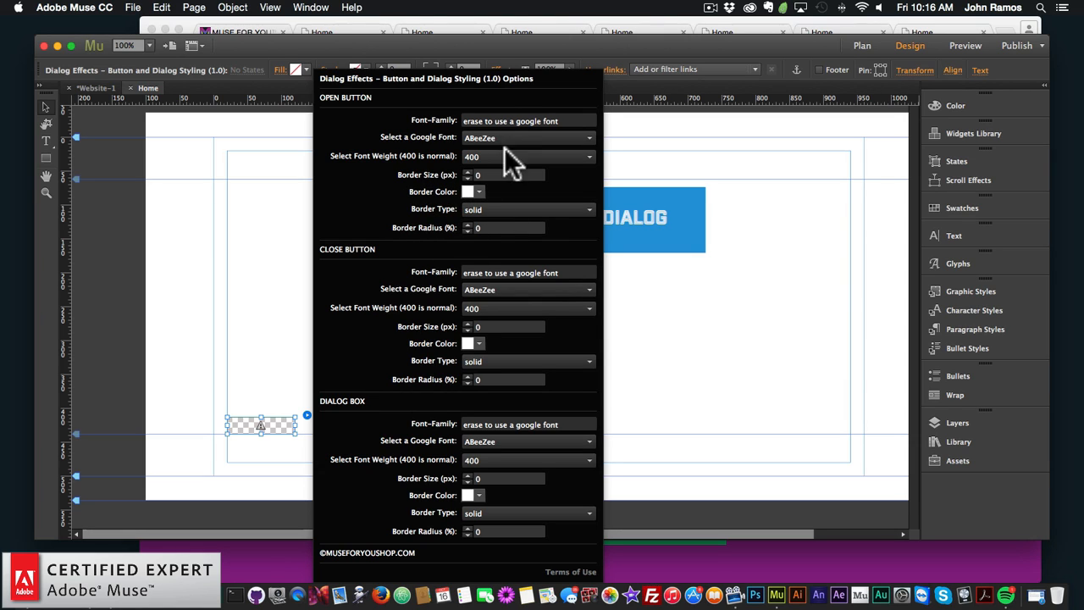
pyautogui.moveTo(561, 121); pyautogui.dragTo(416, 118)
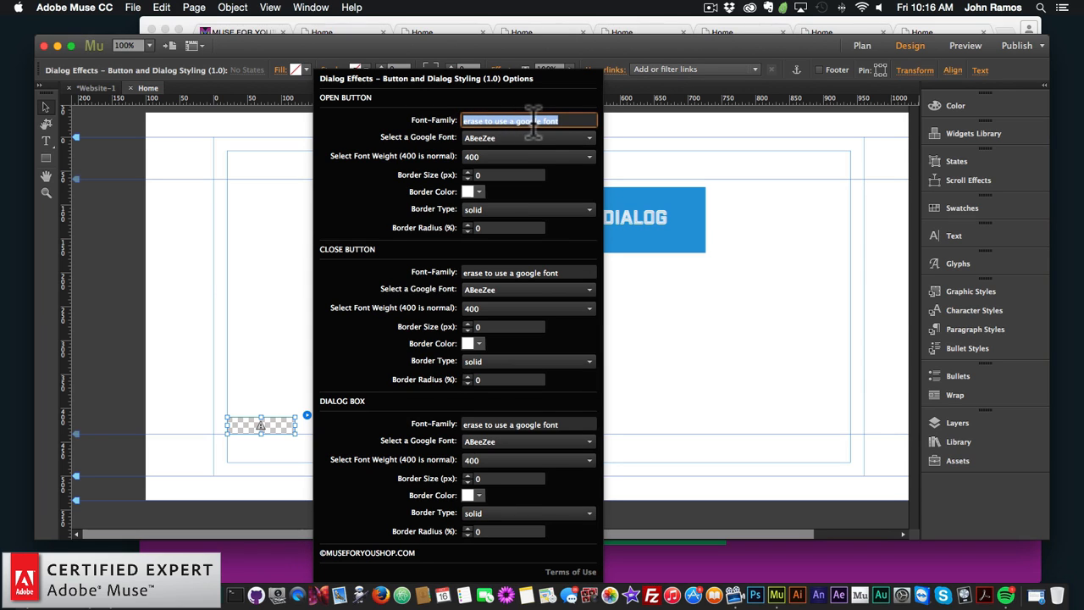
pyautogui.press('BackSpace')
pyautogui.moveTo(571, 272); pyautogui.dragTo(419, 273)
pyautogui.press('BackSpace')
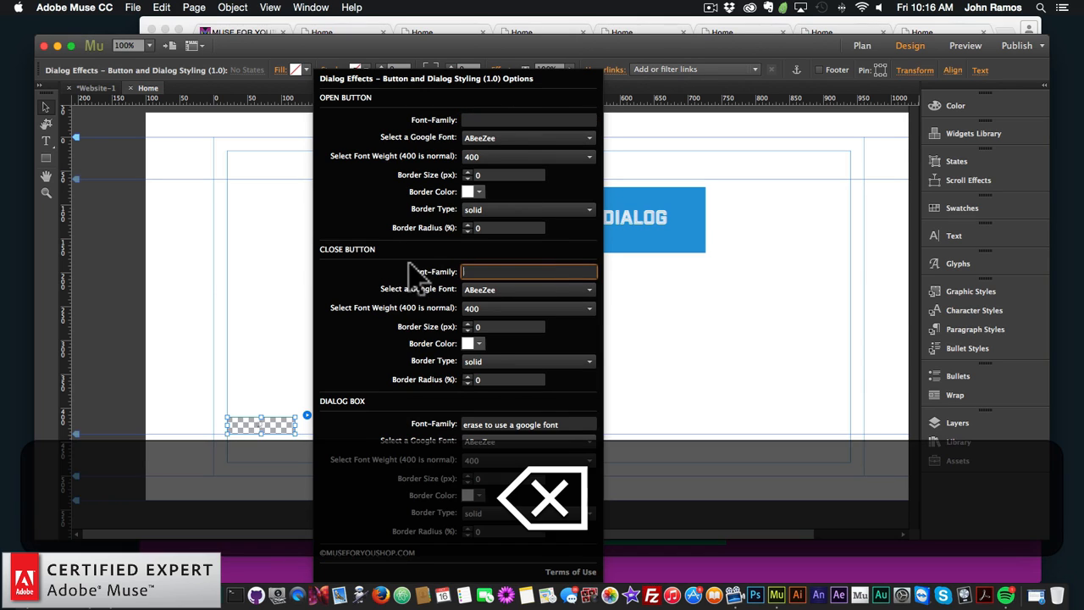
# Step: Clear the dialog box's font family and set the open button's Google font to Astloch
pyautogui.moveTo(551, 425); pyautogui.dragTo(429, 405)
pyautogui.press('BackSpace')
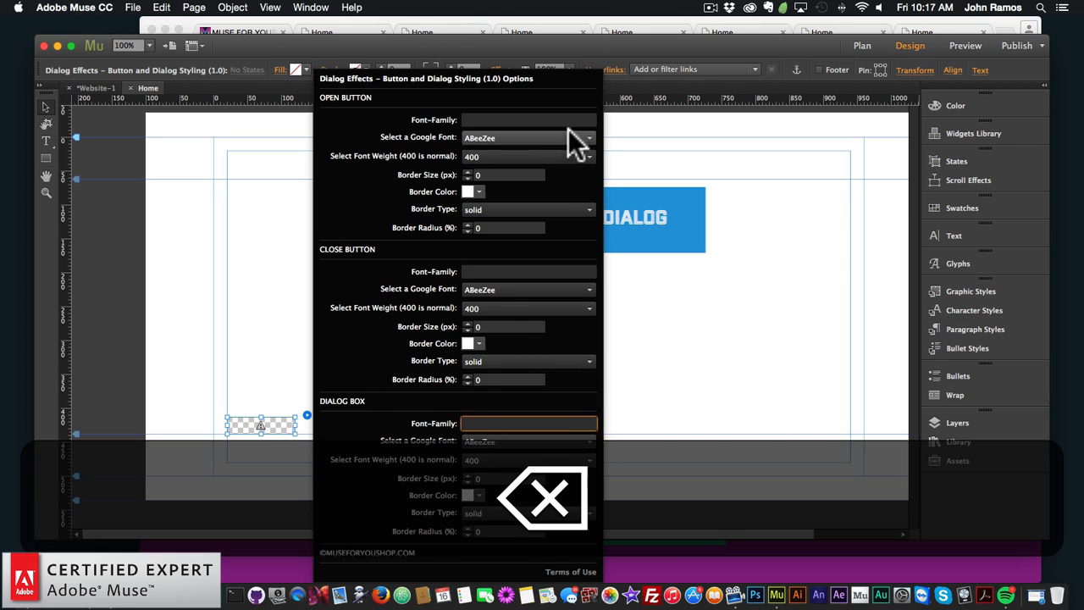
pyautogui.click(535, 140)
pyautogui.scroll(-10, 505, 267)
pyautogui.click(500, 291)
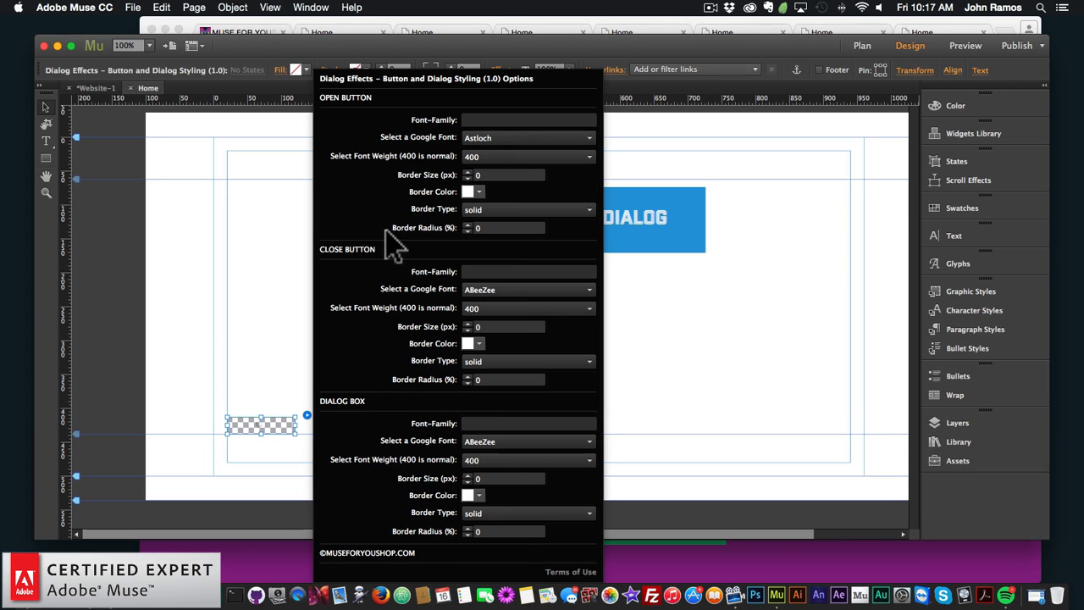
# Step: Set the close button's Google font to Averia Libre and the dialog box's Google font to Cutive Mono
pyautogui.click(503, 292)
pyautogui.click(508, 428)
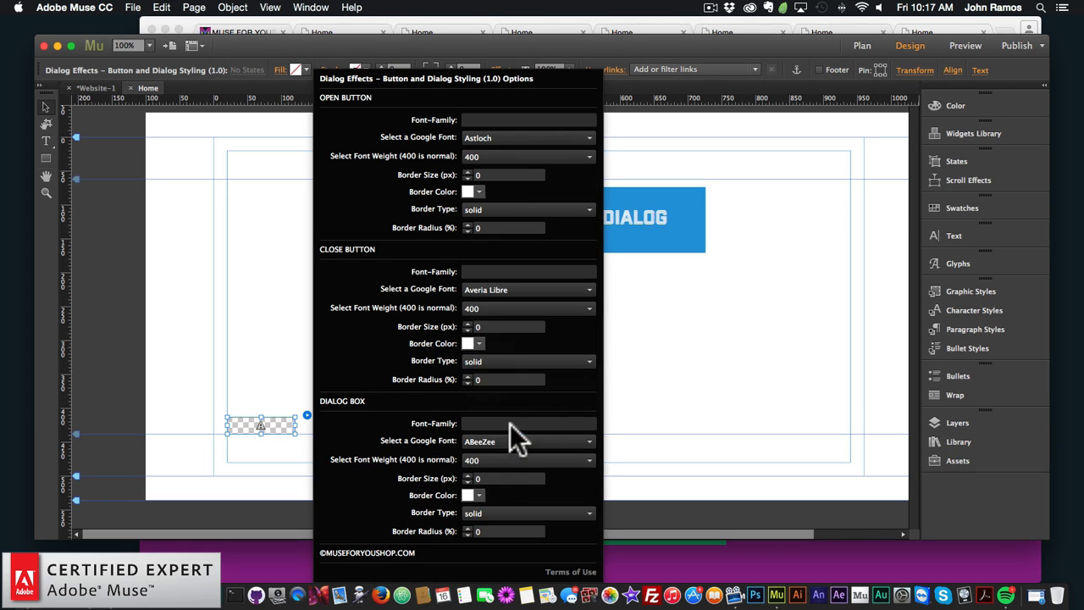
pyautogui.click(491, 442)
pyautogui.scroll(-20, 506, 384)
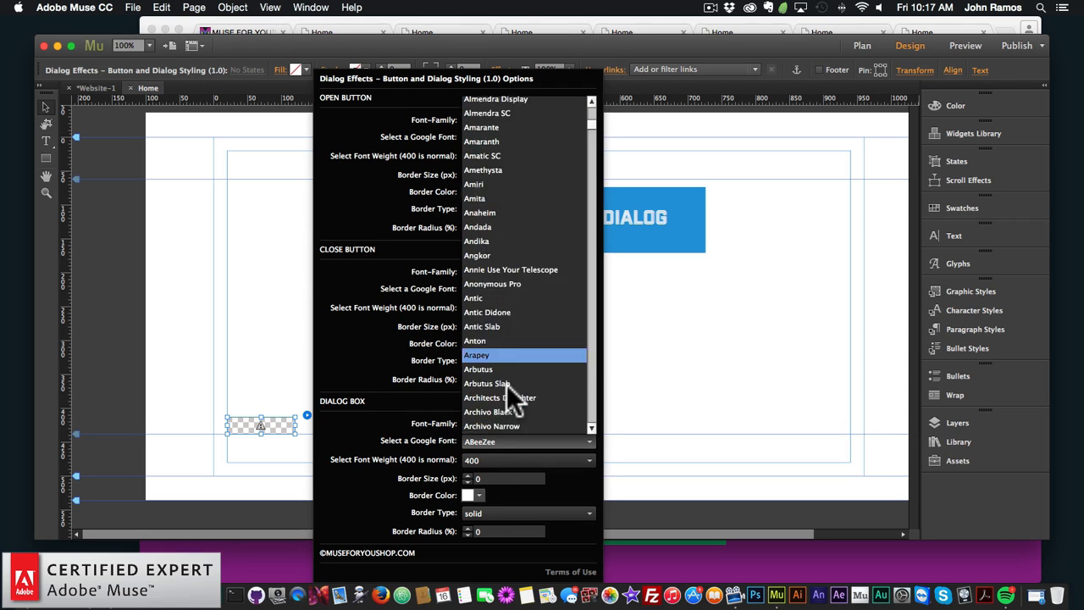
pyautogui.click(506, 384)
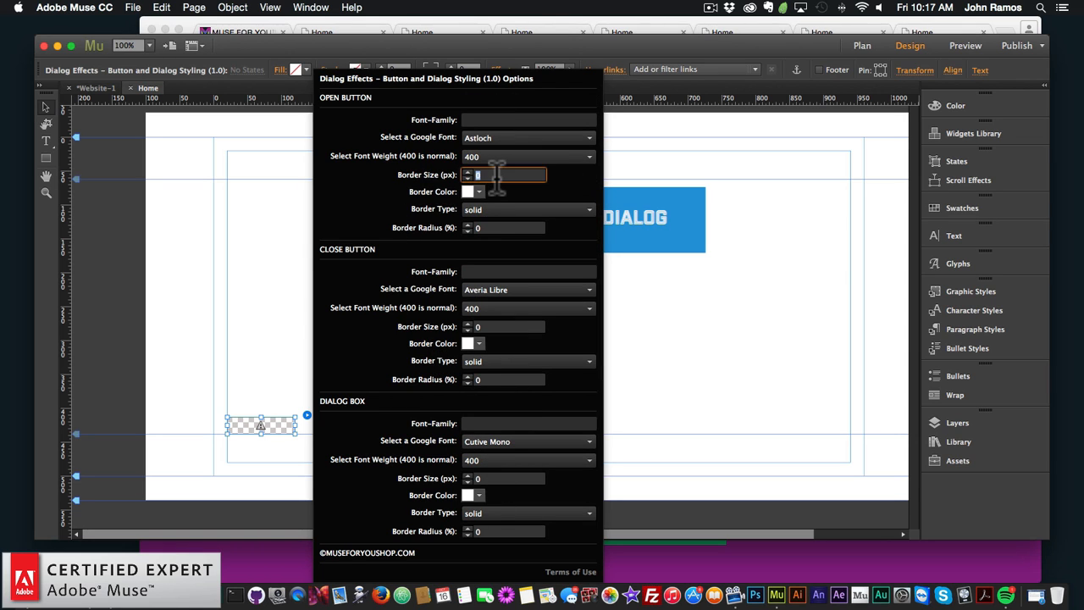
# Step: Give the open button a 10 px yellow (FFFF00) border of type inset
pyautogui.write('10')
pyautogui.press('Return')
pyautogui.click(474, 191)
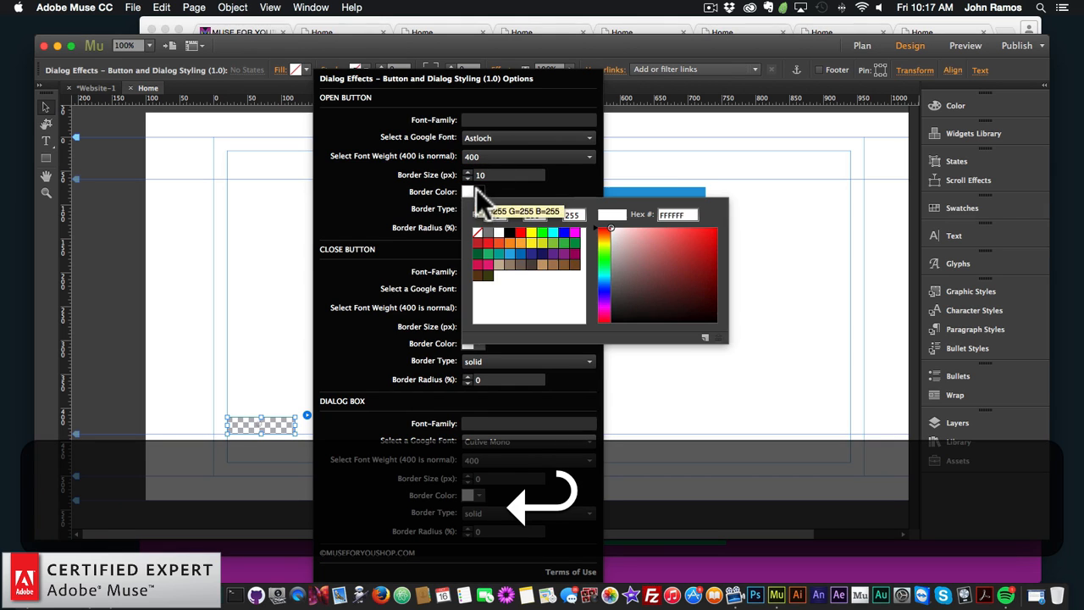
pyautogui.click(531, 232)
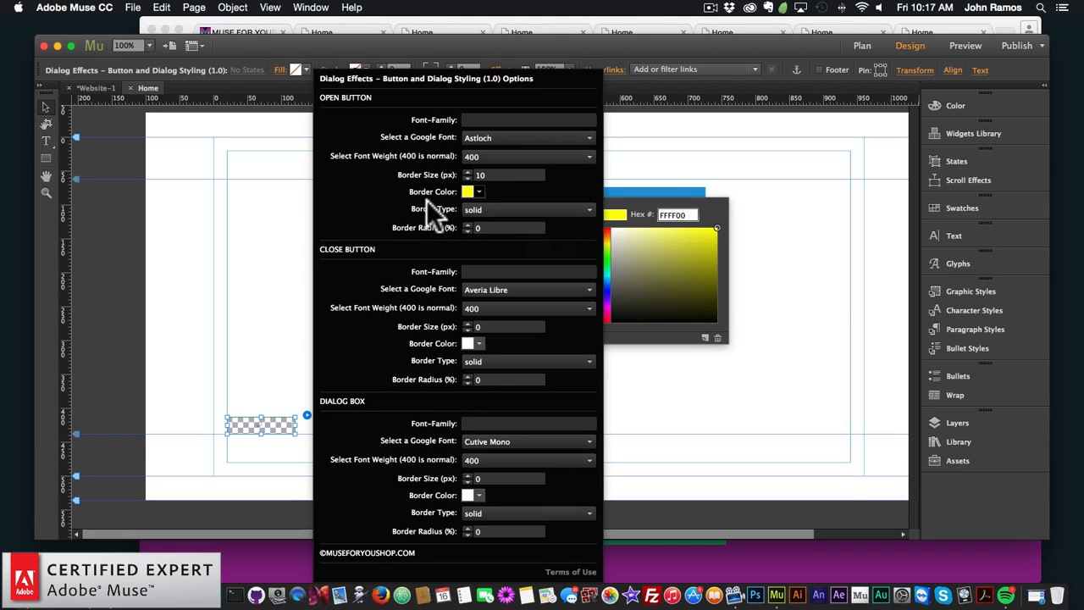
pyautogui.click(496, 212)
pyautogui.click(486, 295)
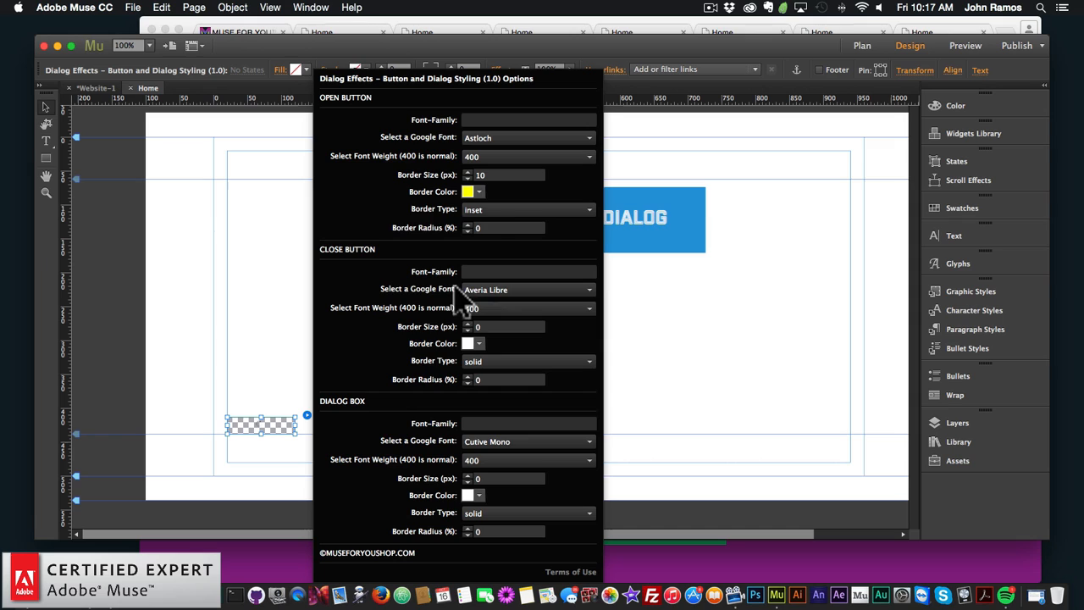
pyautogui.click(496, 228)
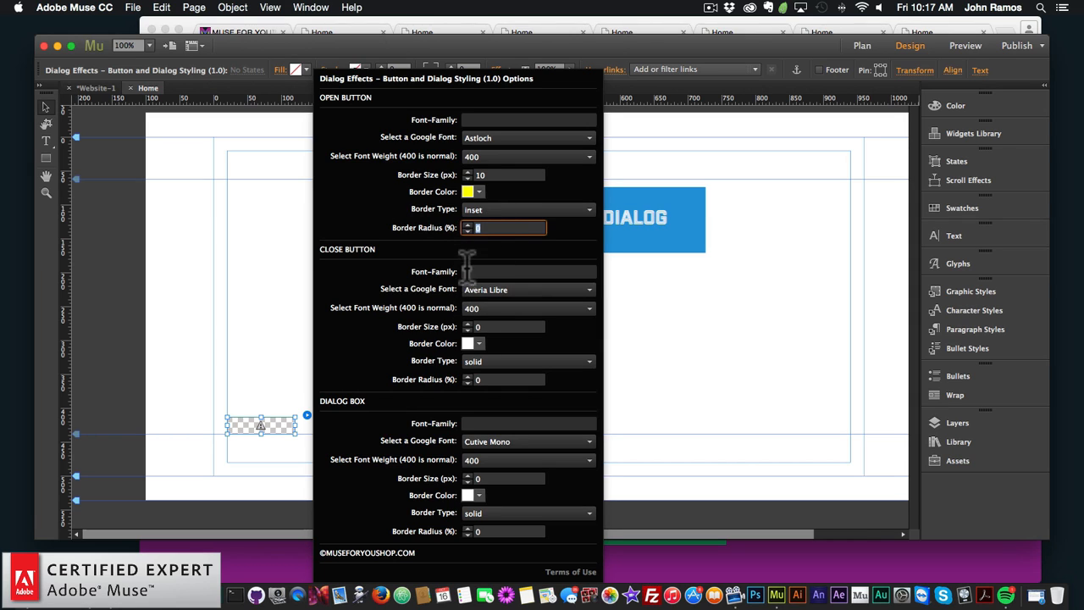
# Step: Give the close button a 10 px blue border of type dotted
pyautogui.click(487, 327)
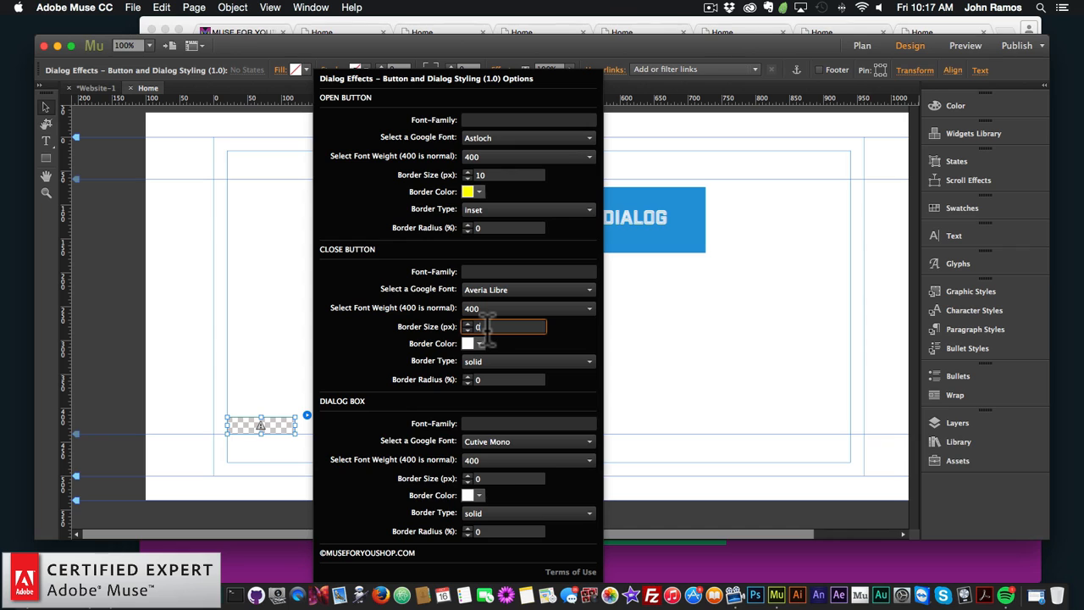
pyautogui.press('BackSpace')
pyautogui.write('10')
pyautogui.press('Return')
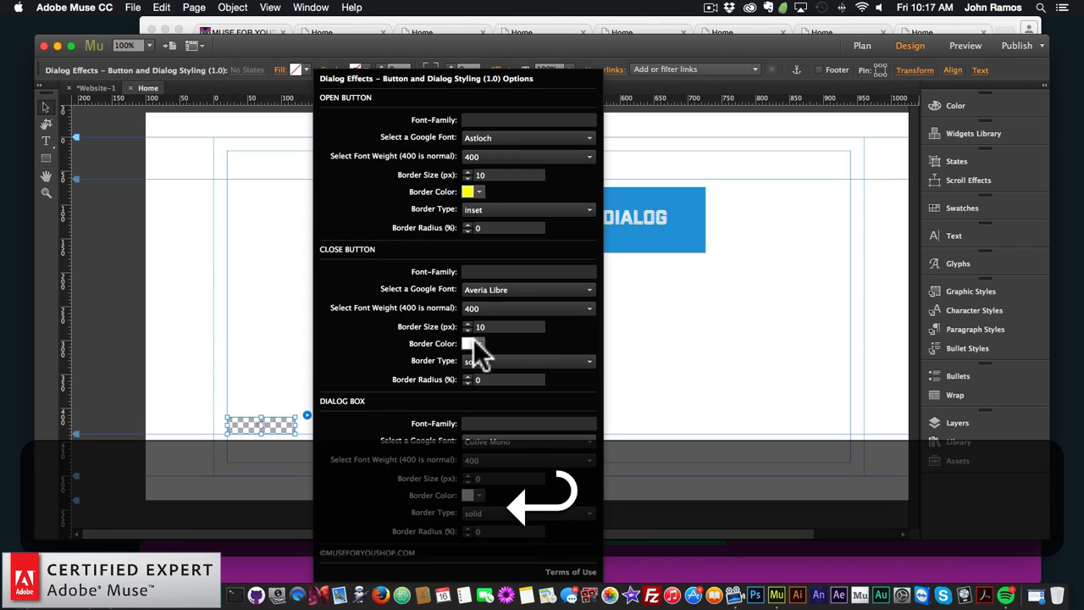
pyautogui.click(471, 343)
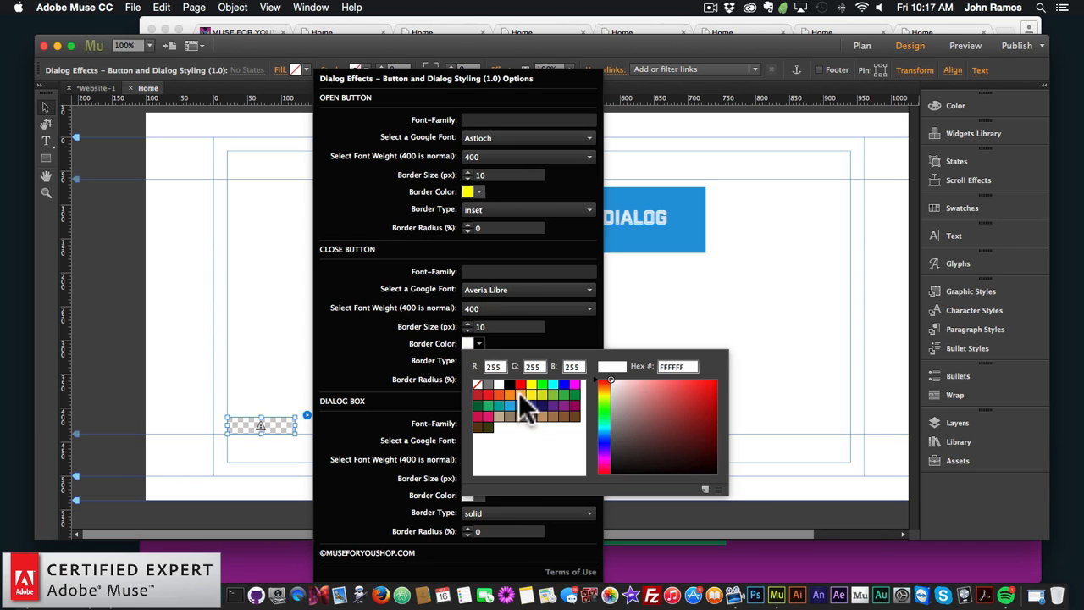
pyautogui.click(564, 383)
pyautogui.click(408, 345)
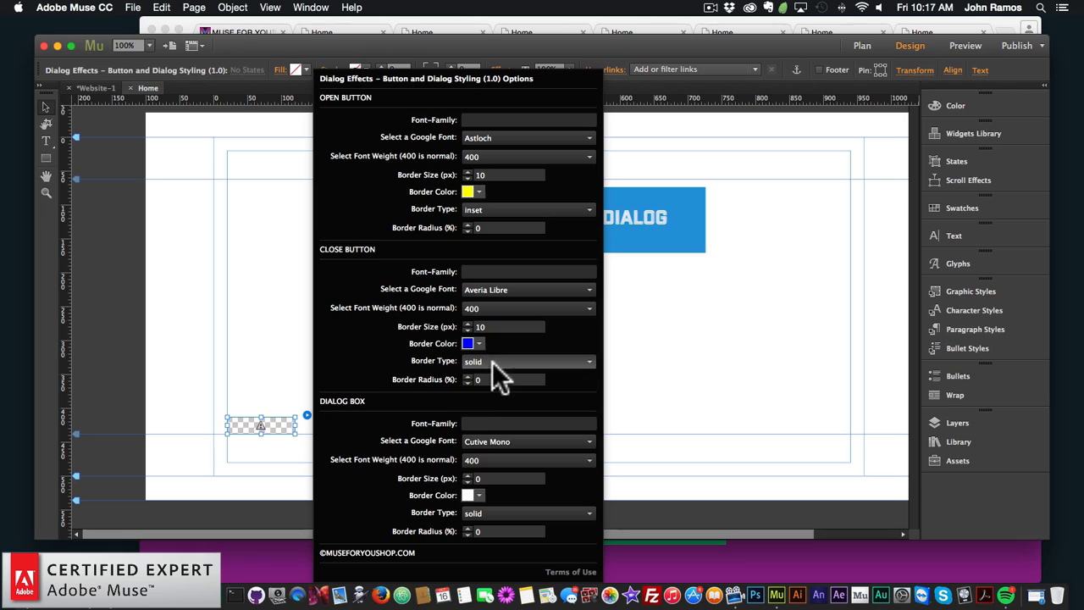
pyautogui.click(494, 361)
pyautogui.click(475, 391)
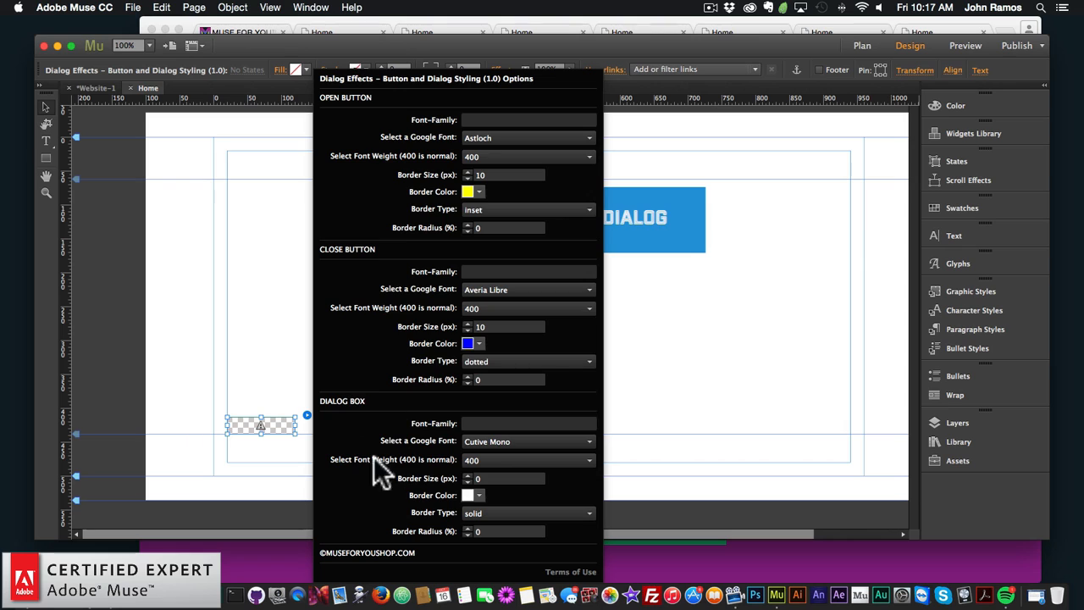
# Step: Give the dialog box a 10 px green border, keeping the solid border type
pyautogui.click(491, 479)
pyautogui.write('10')
pyautogui.press('Return')
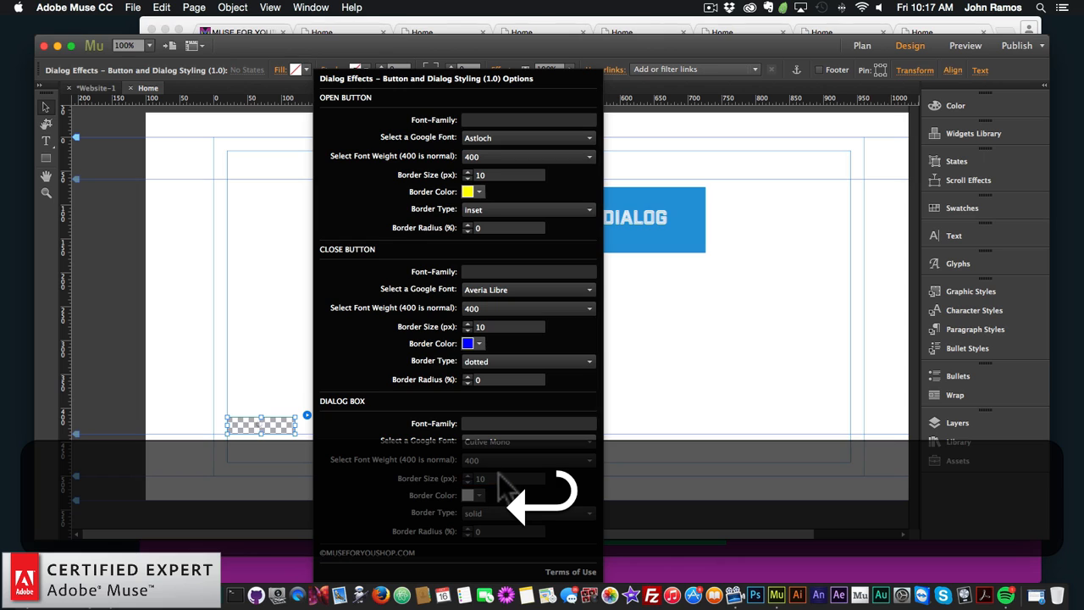
pyautogui.click(477, 495)
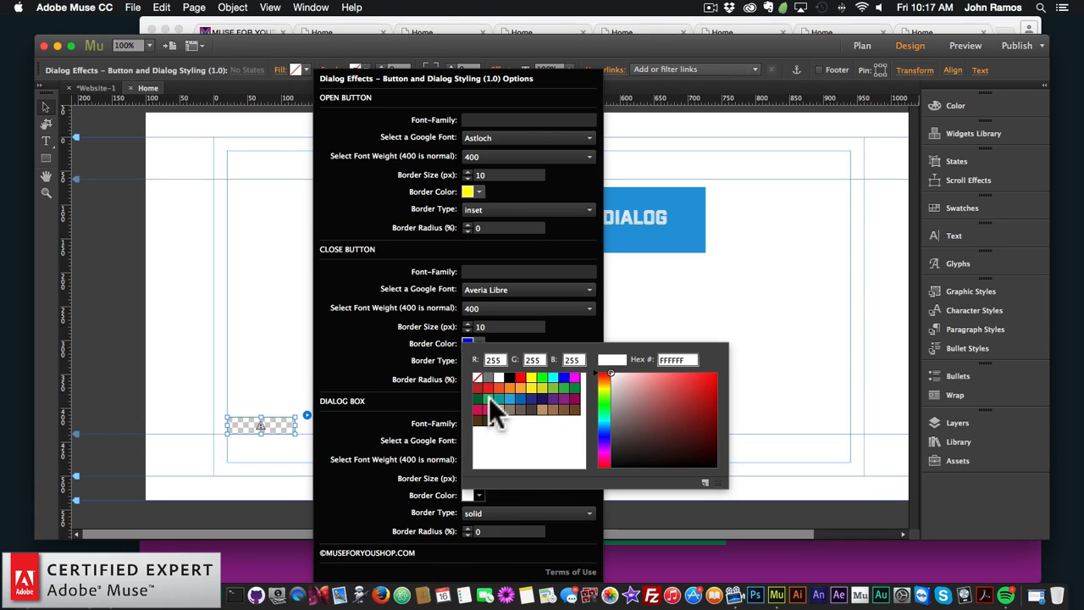
pyautogui.click(489, 396)
pyautogui.click(497, 509)
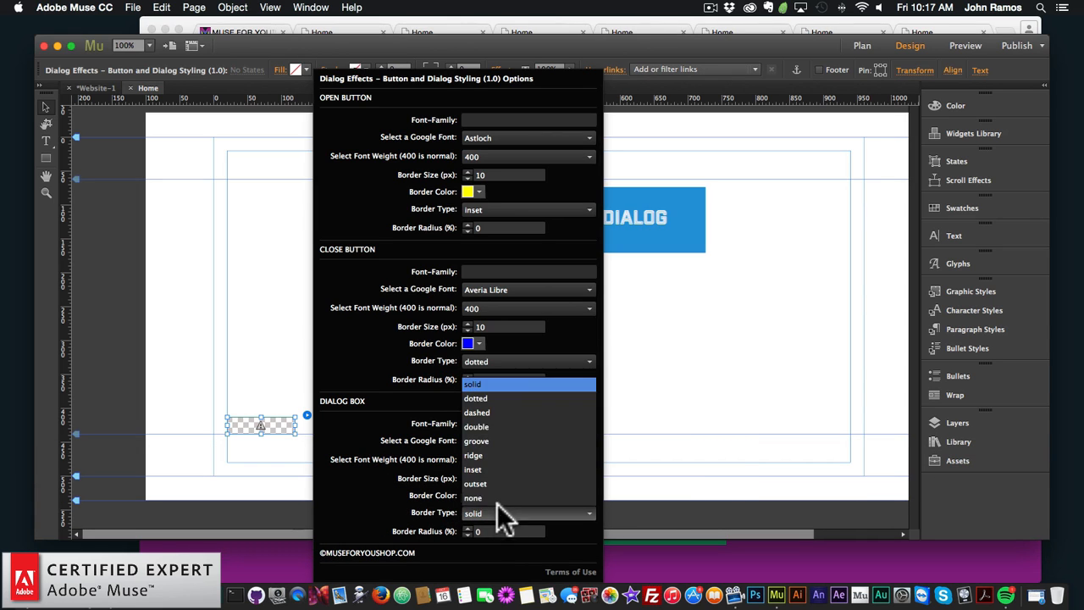
pyautogui.click(370, 468)
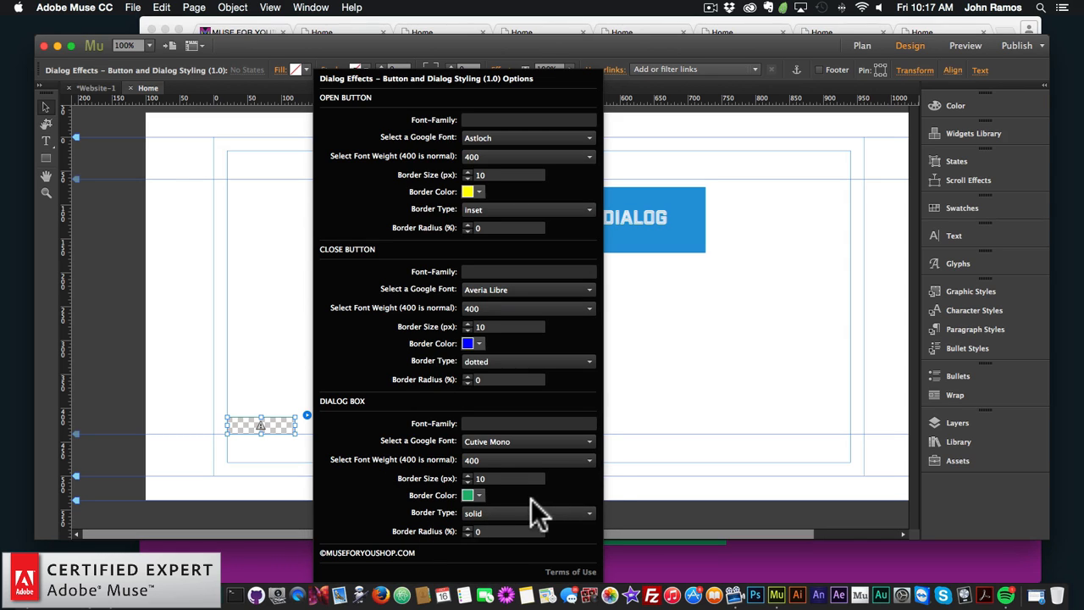
# Step: Preview the page in the browser and open the dialog from its open button
pyautogui.click(666, 412)
pyautogui.click(133, 6)
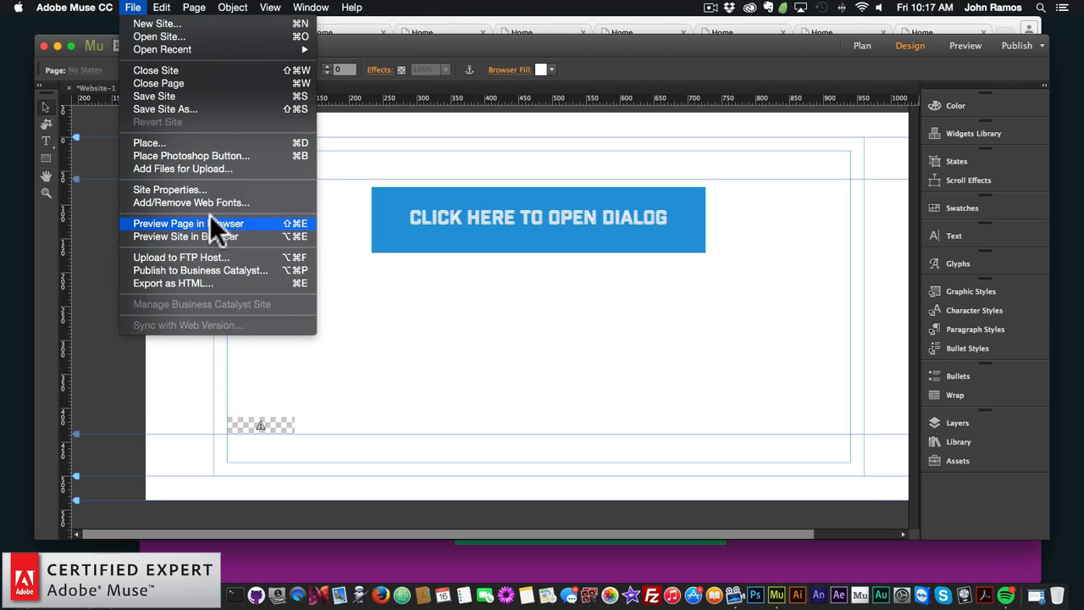
pyautogui.click(193, 220)
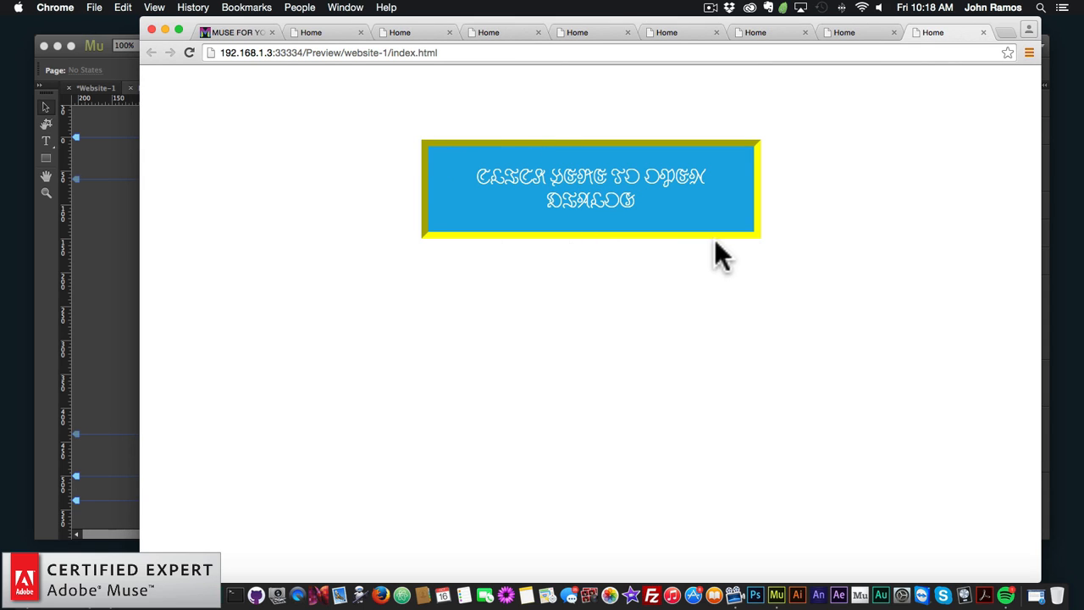
pyautogui.click(565, 182)
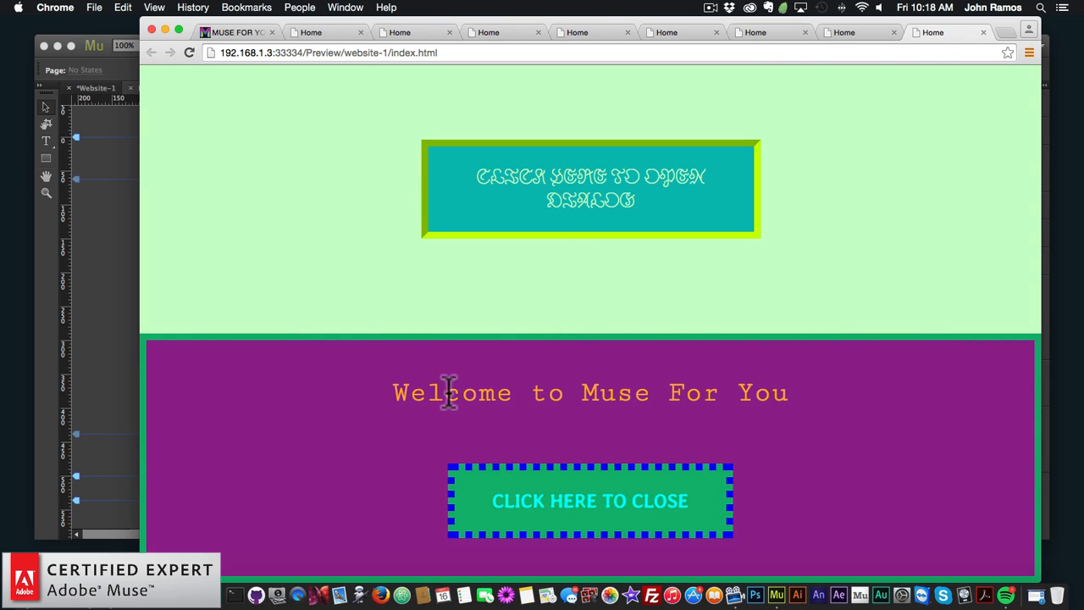
# Step: Examine the dialog's welcome heading, and close and reopen the dialog to check the styled buttons and borders
pyautogui.moveTo(411, 392); pyautogui.dragTo(771, 406)
pyautogui.click(788, 394)
pyautogui.click(584, 507)
pyautogui.click(586, 243)
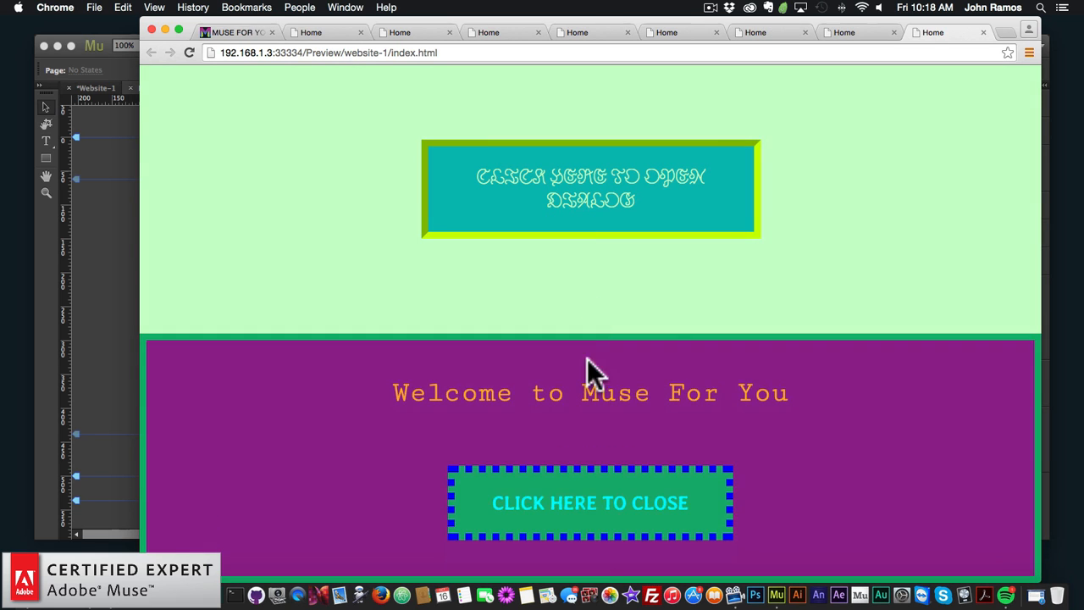
pyautogui.click(575, 508)
pyautogui.click(573, 201)
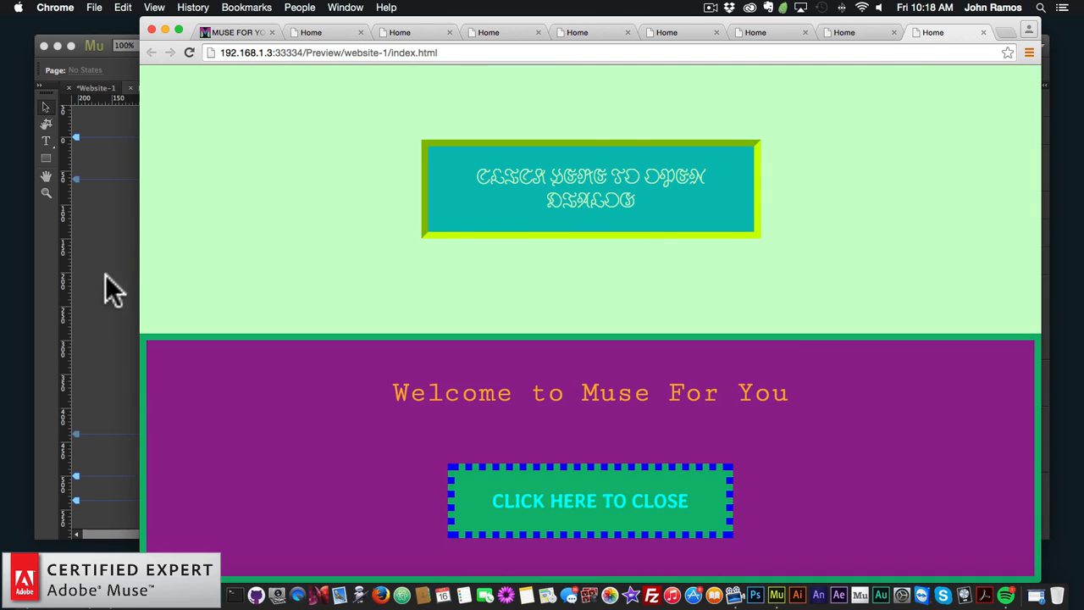
# Step: Switch back to Adobe Muse and set the open button's Google font to Averia Sans Libre in the Button and Dialog Styling widget
pyautogui.click(111, 287)
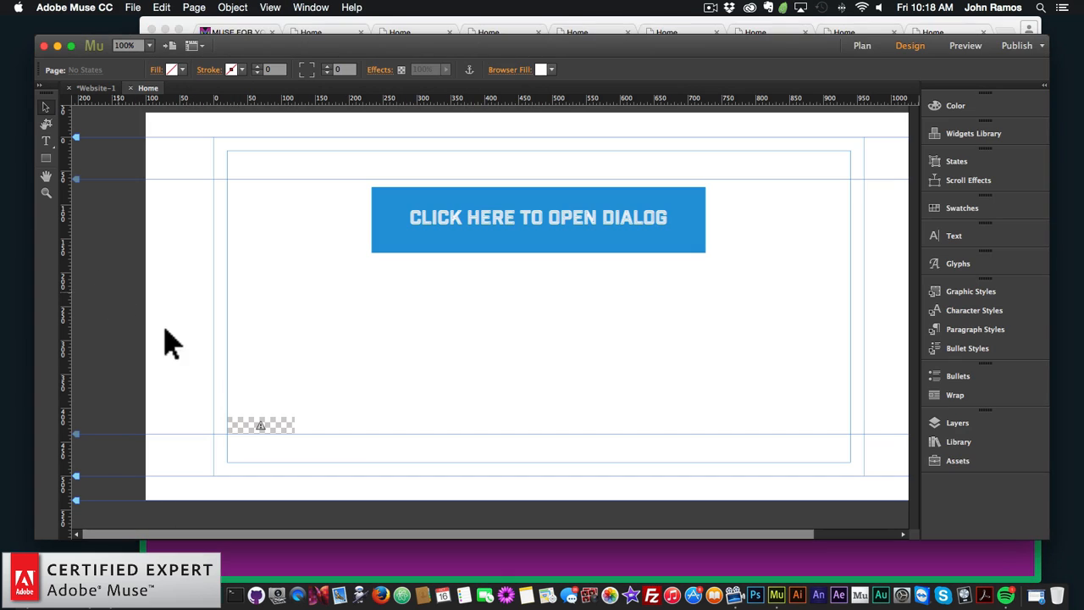
pyautogui.click(279, 425)
pyautogui.click(307, 416)
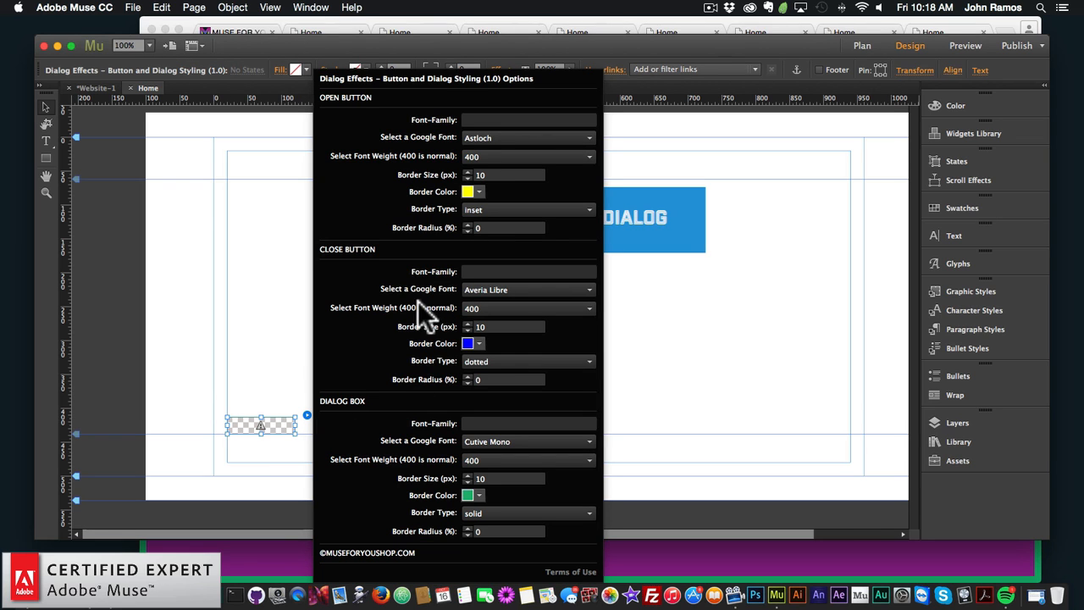
pyautogui.click(491, 139)
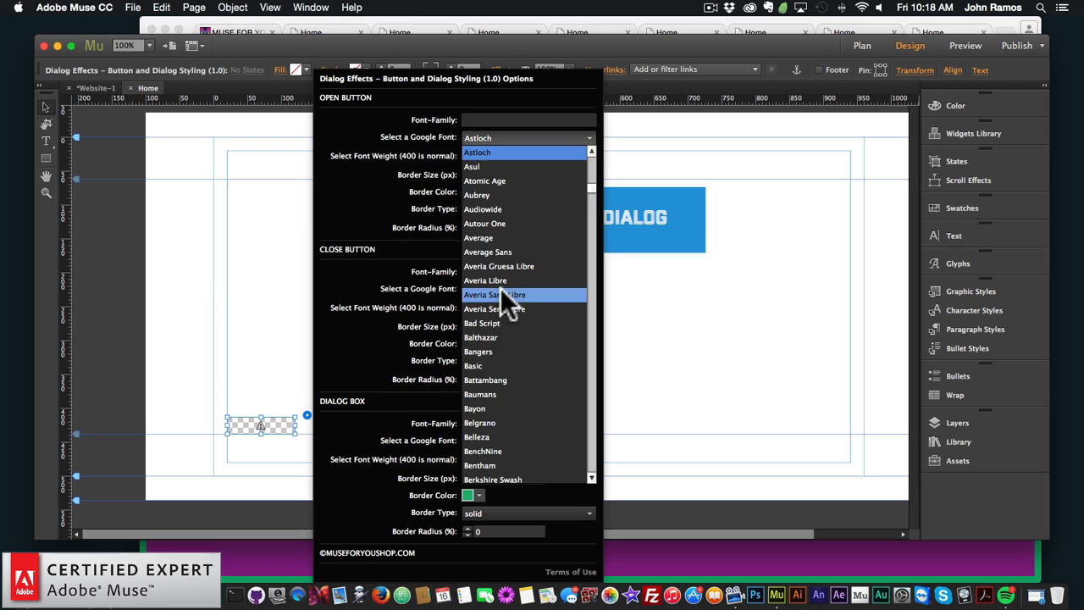
pyautogui.click(499, 290)
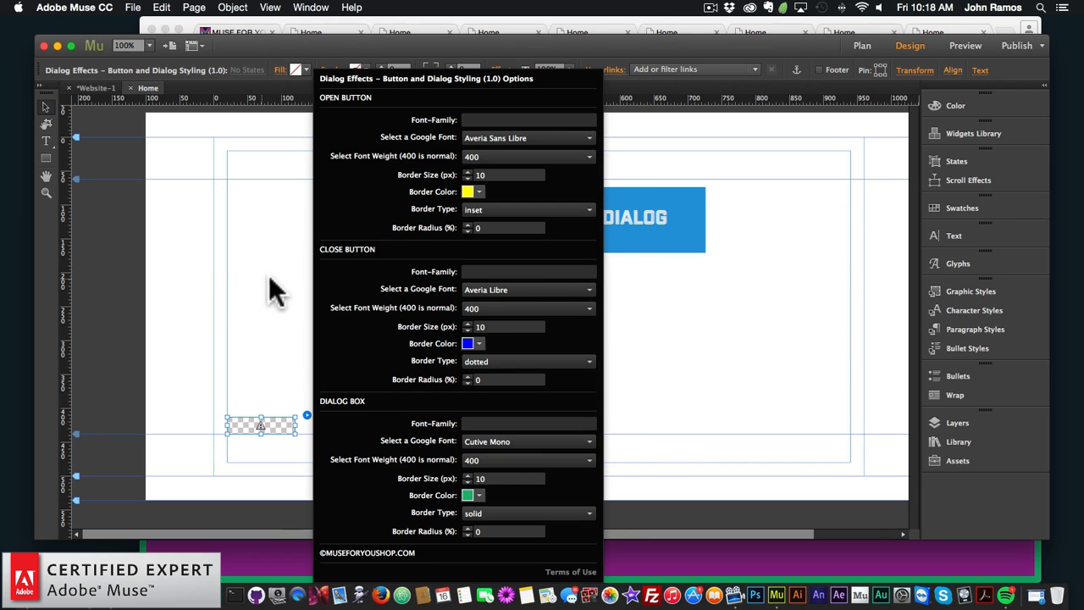
# Step: Preview the page in the browser again and open the dialog to check the open button's new font
pyautogui.click(271, 285)
pyautogui.click(133, 8)
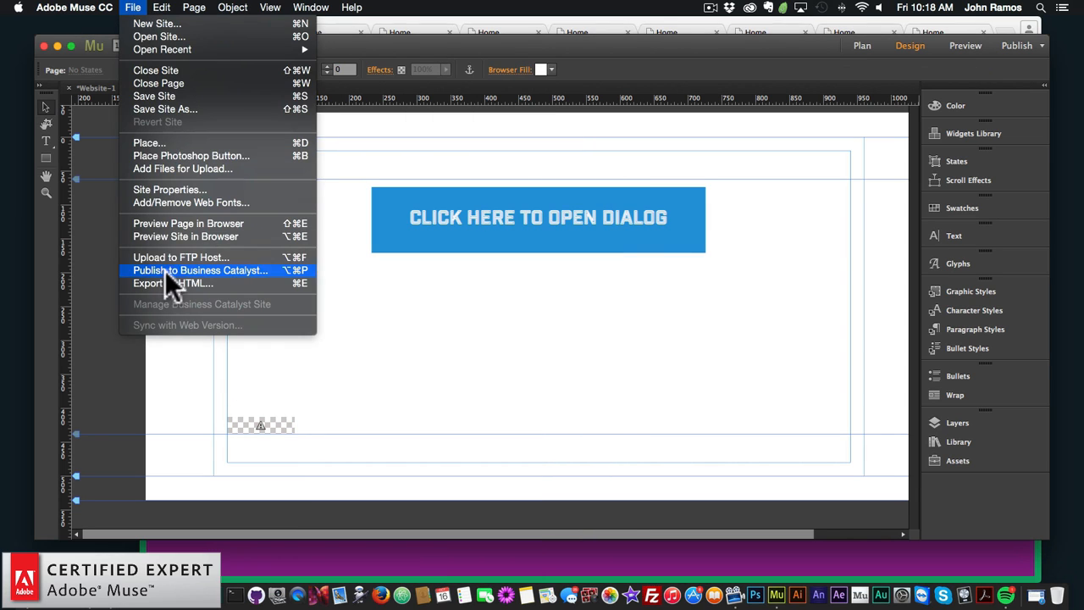
pyautogui.click(170, 223)
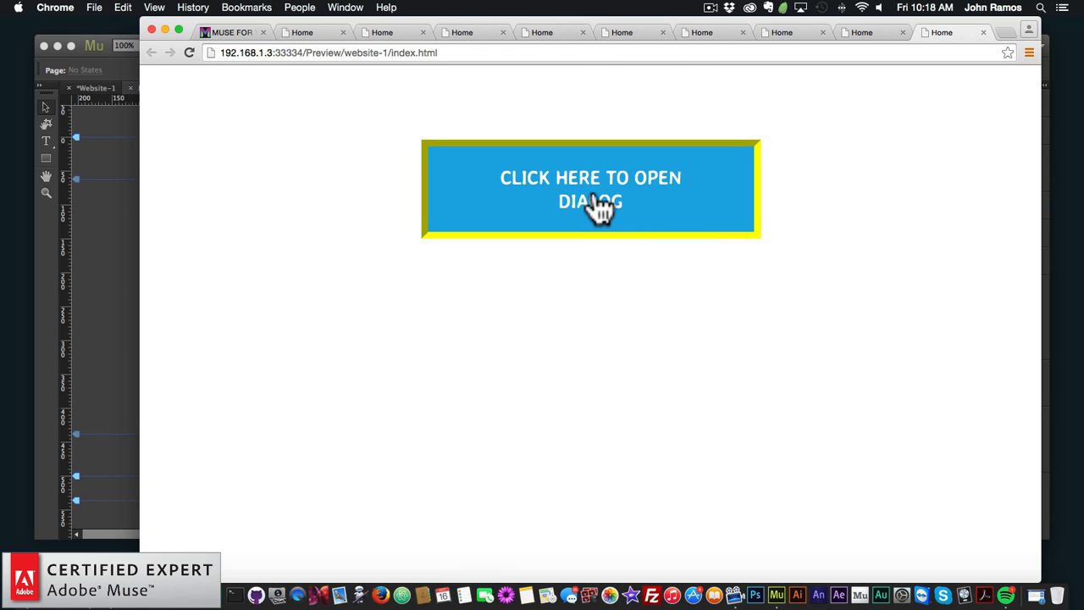
pyautogui.click(595, 207)
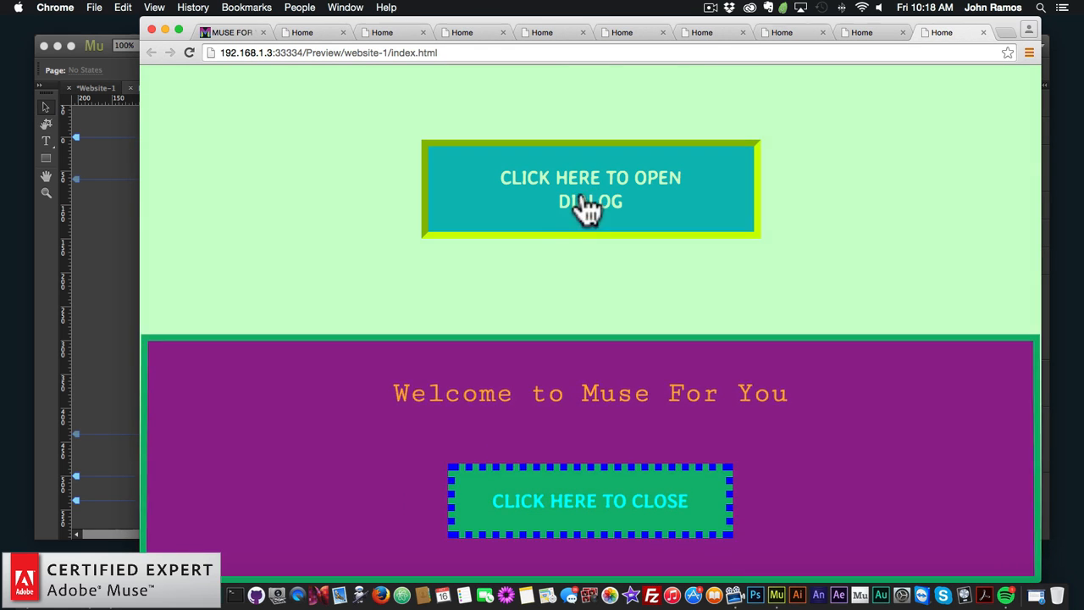
pyautogui.click(592, 199)
# Step: Switch back to Adobe Muse and add a text frame reading "some text" below the open button, at about X 272, Y 294
pyautogui.click(131, 250)
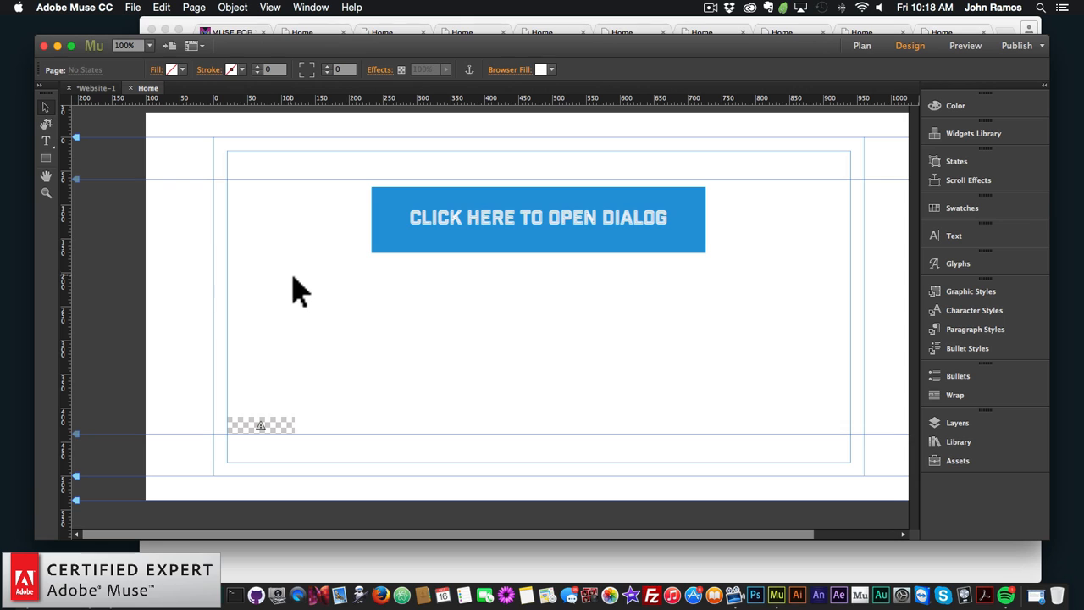
pyautogui.click(46, 140)
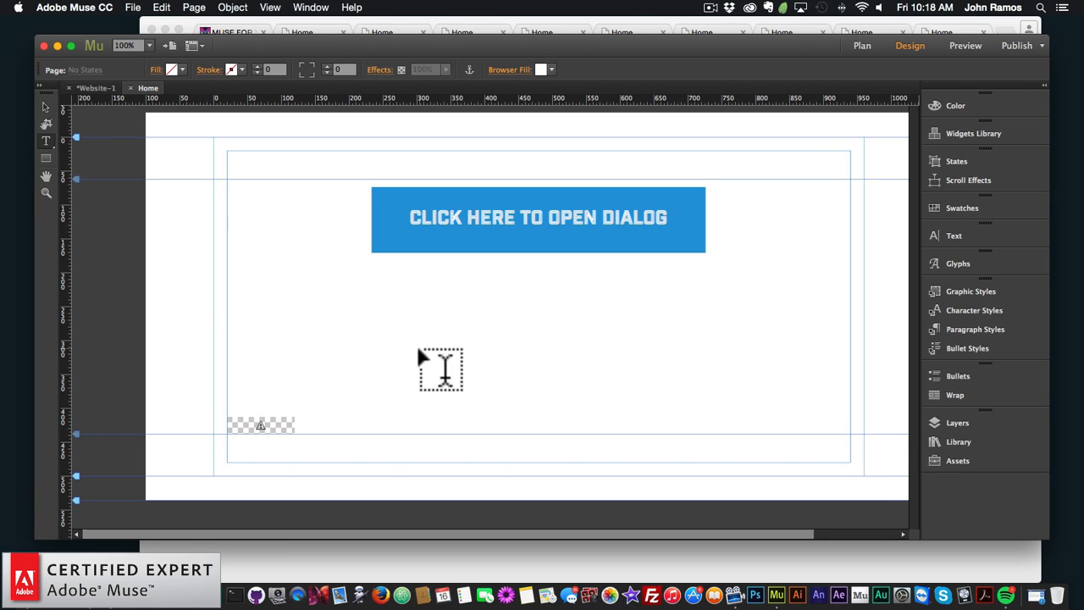
pyautogui.moveTo(398, 336); pyautogui.dragTo(579, 382)
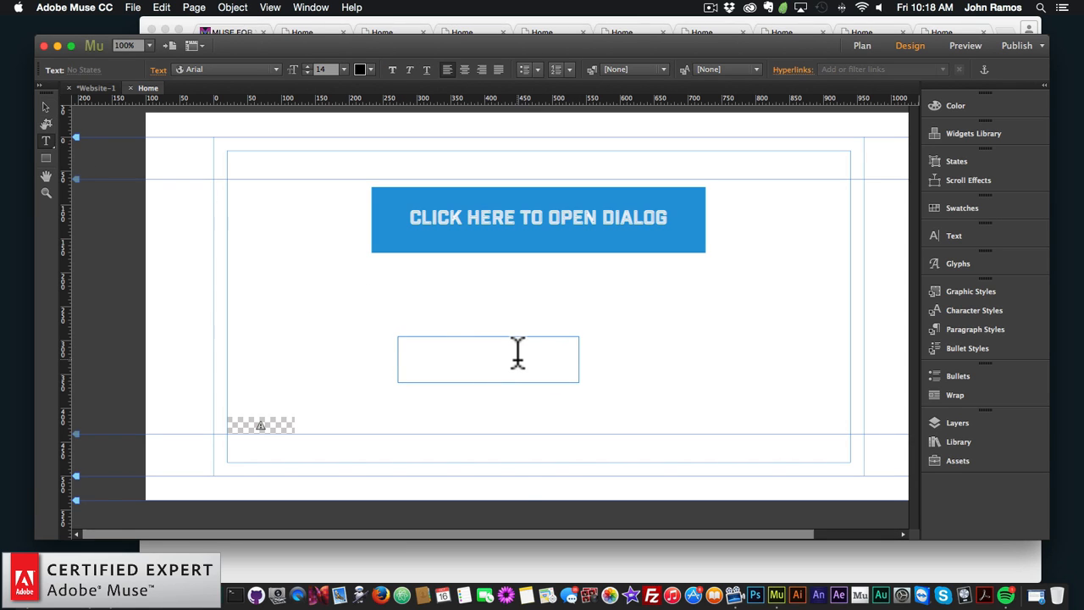
pyautogui.write('some text')
pyautogui.press('Return')
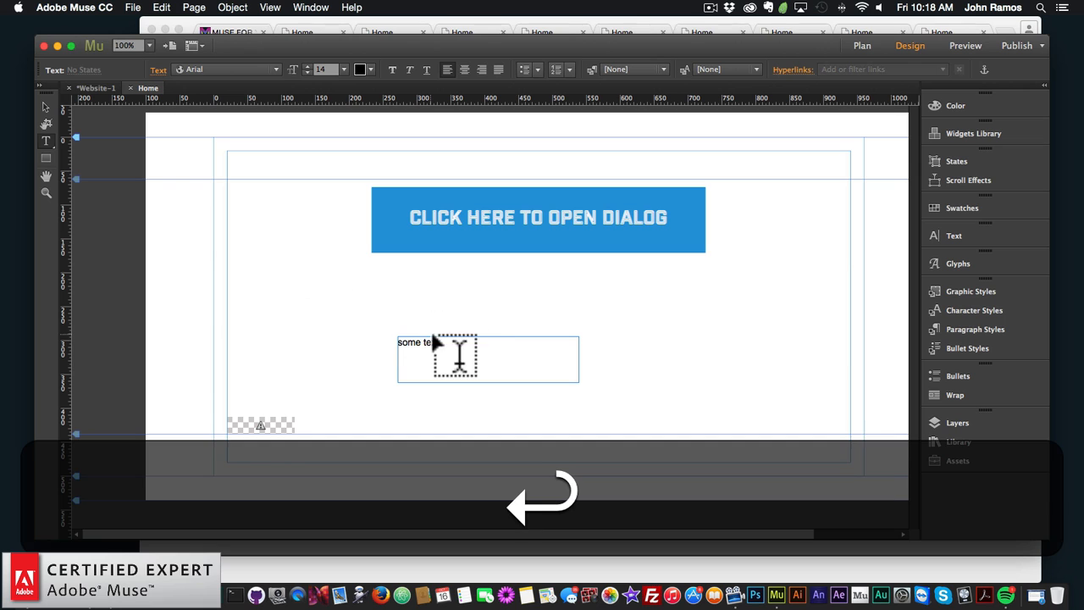
pyautogui.press('BackSpace')
pyautogui.click(45, 108)
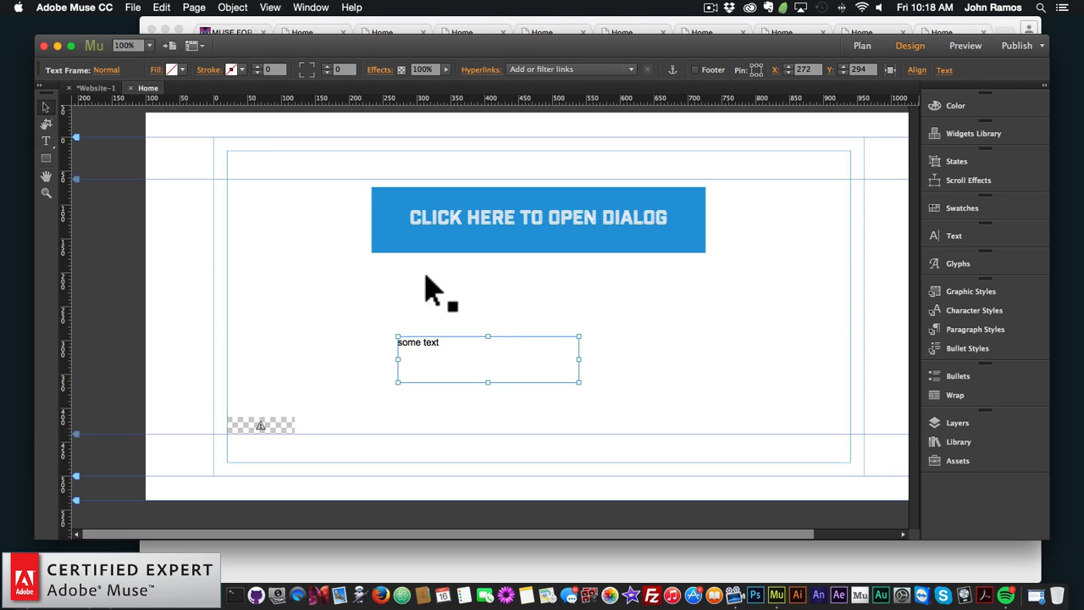
# Step: Set the font of the "some text" frame's entire text to Zebrawood Std and deselect the frame
pyautogui.doubleClick(446, 355)
pyautogui.press('super+a')
pyautogui.click(259, 71)
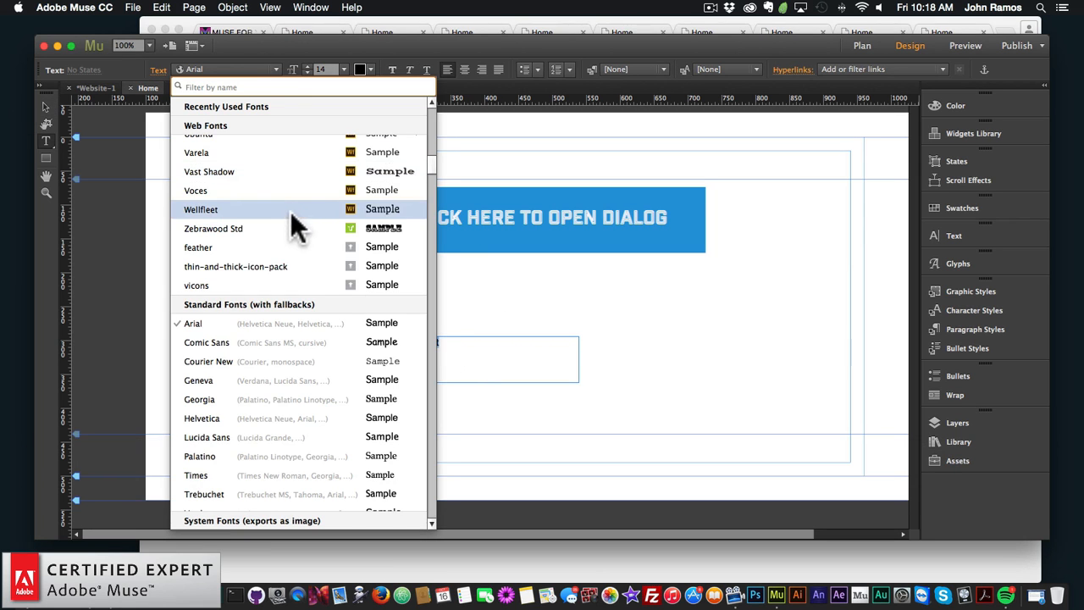
pyautogui.scroll(5, 296, 227)
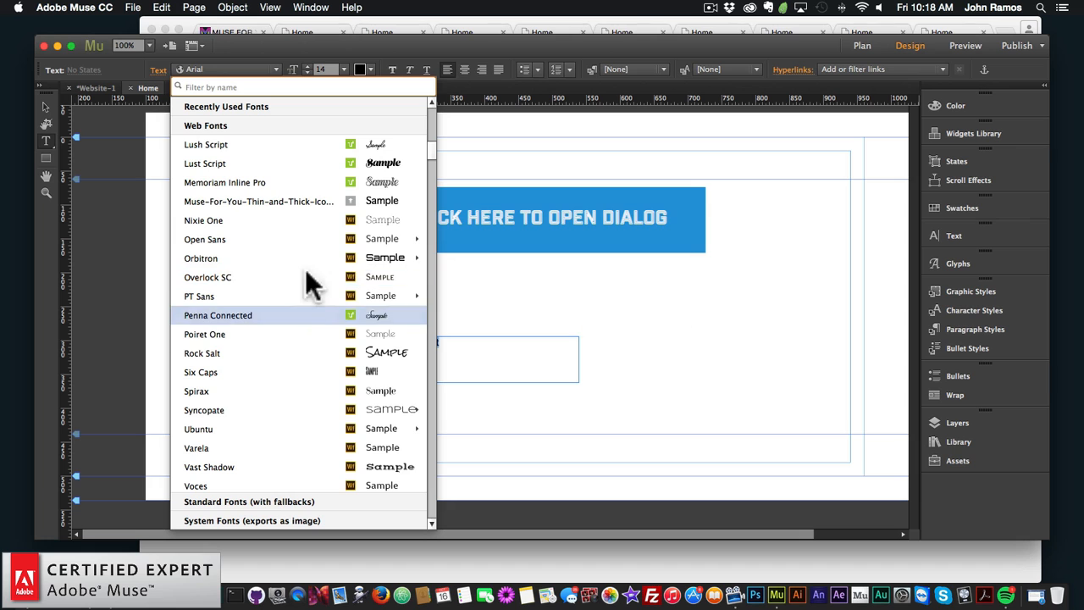
pyautogui.scroll(3, 310, 206)
pyautogui.scroll(-10, 310, 212)
pyautogui.scroll(3, 322, 246)
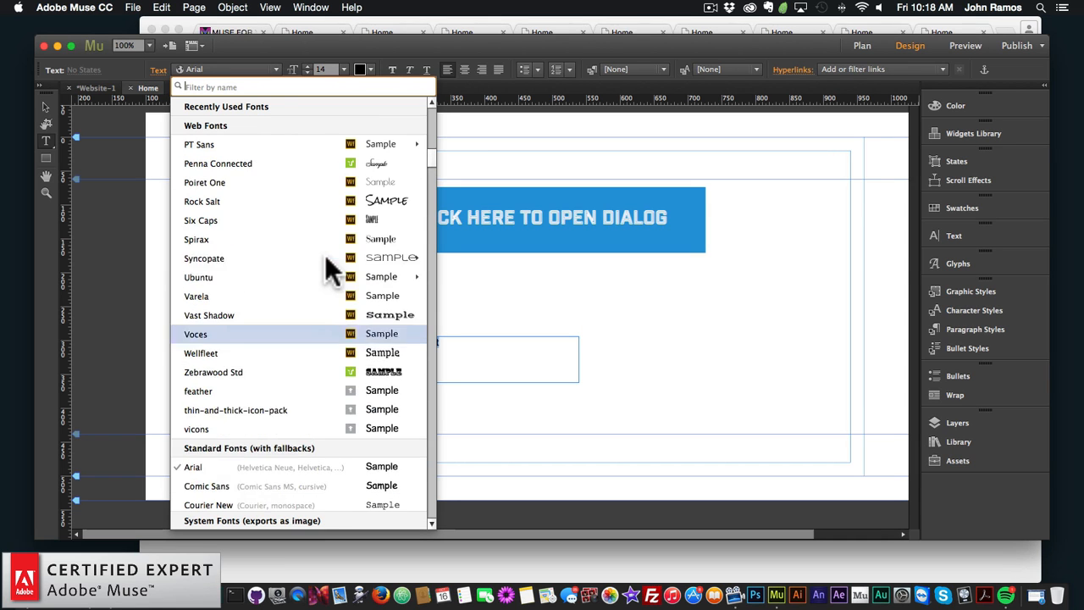
pyautogui.scroll(3, 331, 266)
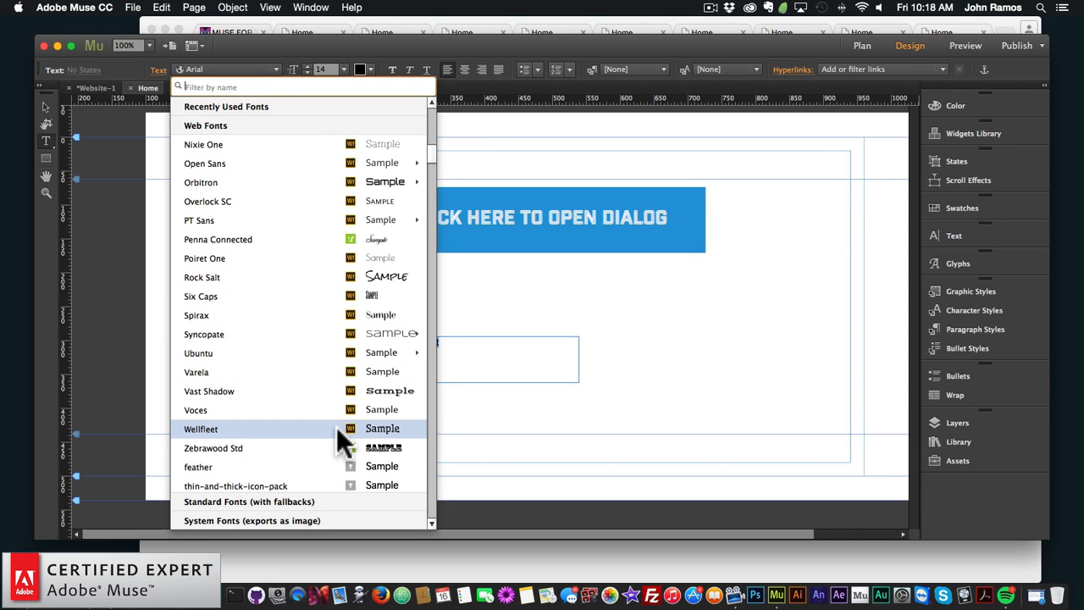
pyautogui.click(348, 446)
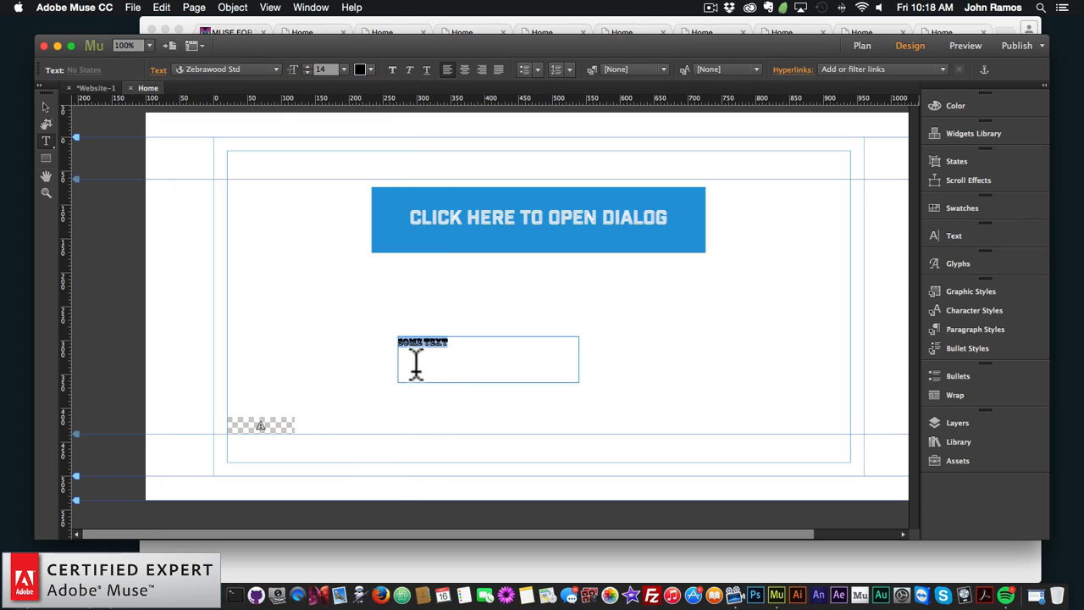
pyautogui.click(46, 107)
pyautogui.click(308, 290)
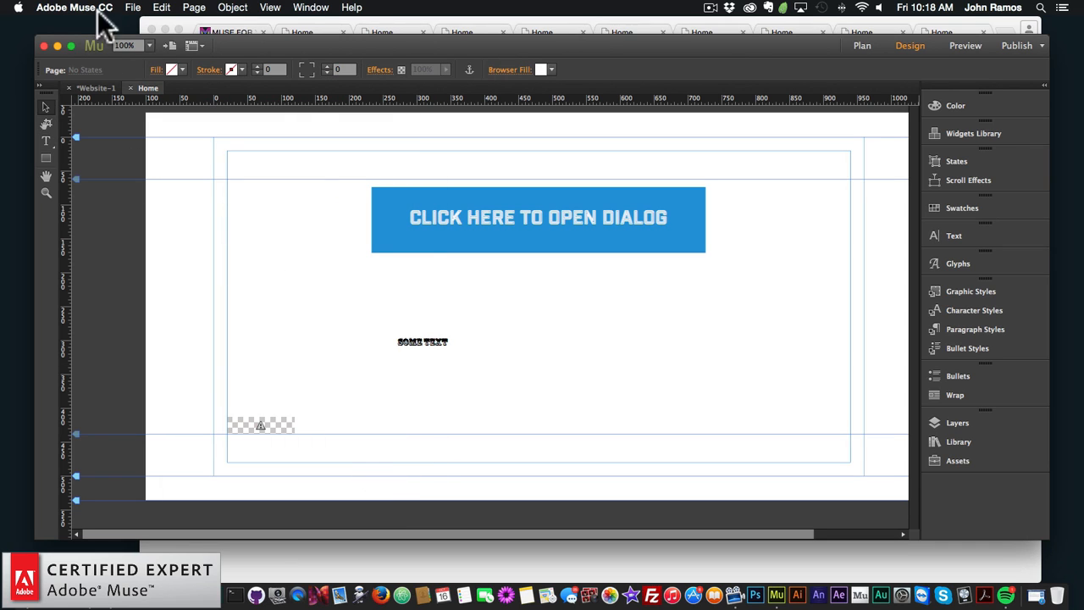
# Step: Preview the page in the browser and inspect the "some text" paragraph in the developer tools
pyautogui.click(132, 8)
pyautogui.click(162, 225)
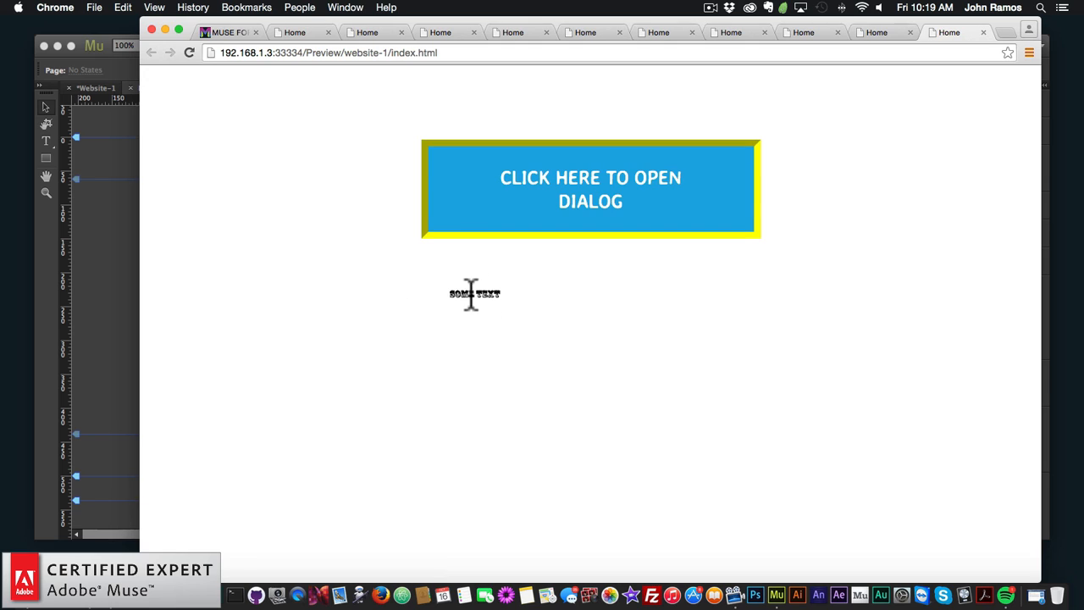
pyautogui.moveTo(451, 291); pyautogui.dragTo(492, 295)
pyautogui.click(471, 294)
pyautogui.rightClick(463, 292)
pyautogui.click(485, 363)
# Step: Copy the font-family value "zebrawood-std, serif;" from the inspected text's inherited CSS rules
pyautogui.scroll(-2, 927, 354)
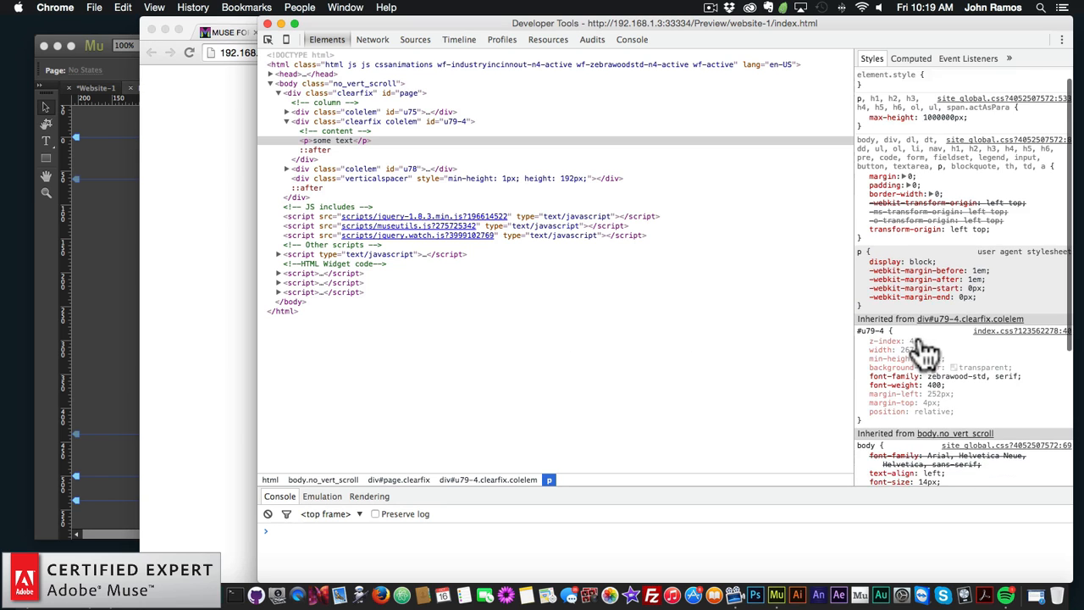
pyautogui.scroll(-2, 927, 353)
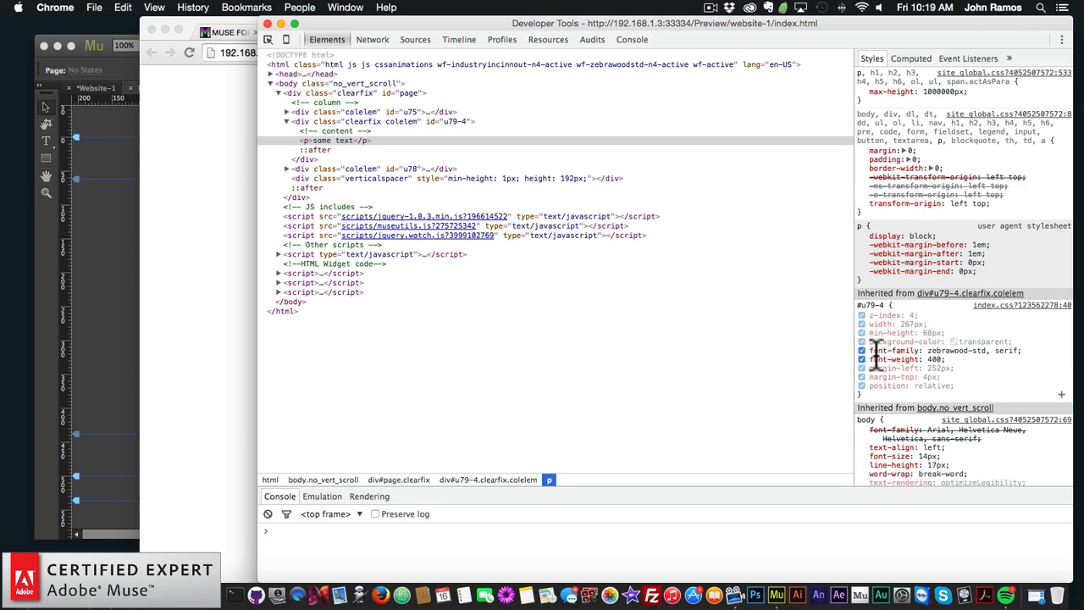
pyautogui.scroll(-1, 932, 349)
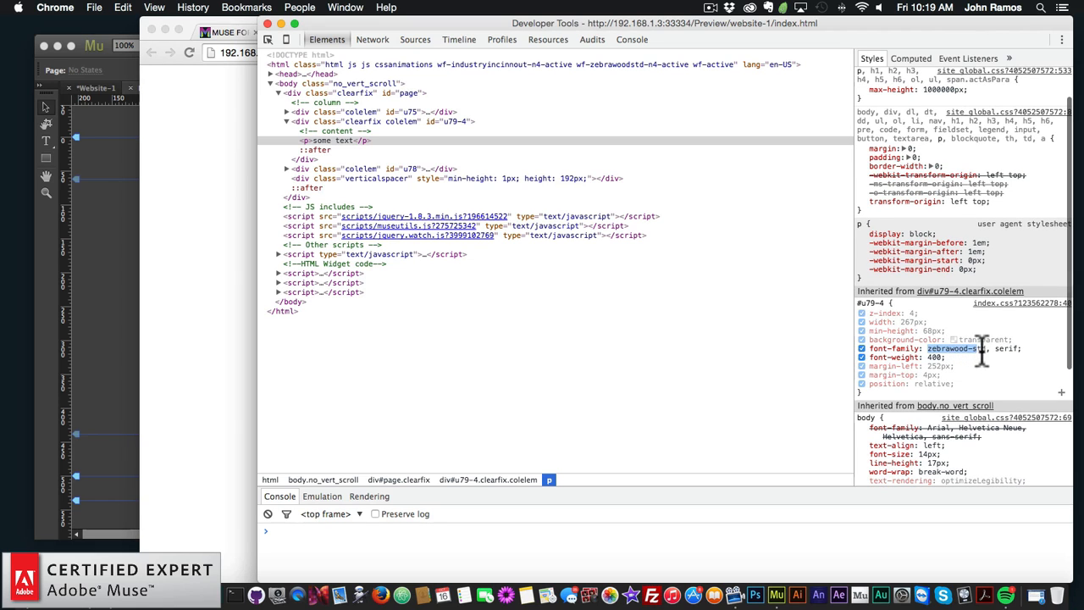
pyautogui.moveTo(983, 349); pyautogui.dragTo(1001, 349)
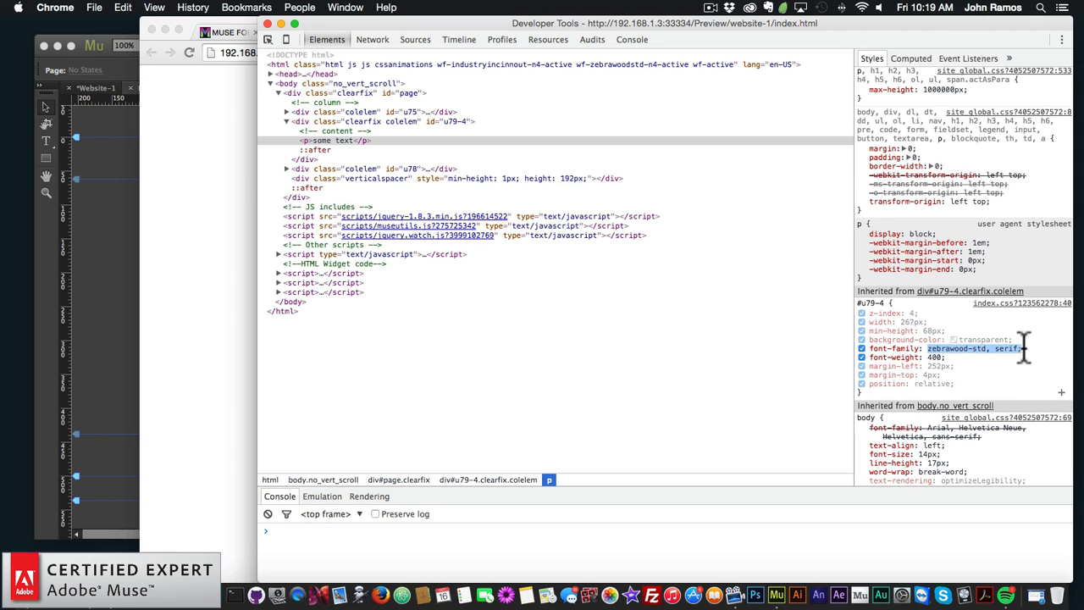
pyautogui.press('super+c')
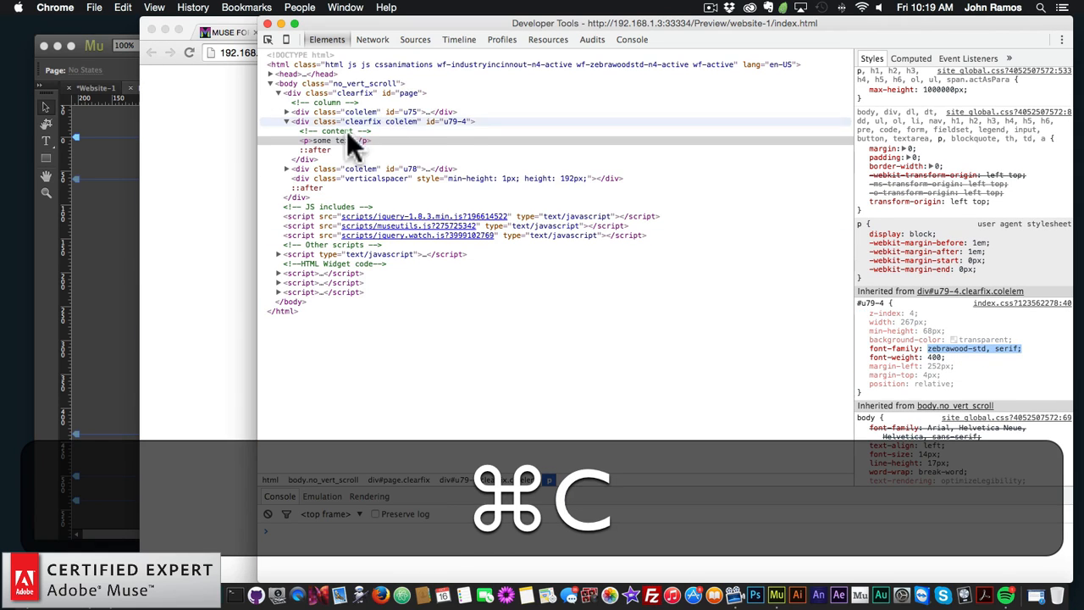
# Step: Switch back to Adobe Muse and paste "zebrawood-std, serif;" as the open button's font family in the Button and Dialog Styling widget
pyautogui.click(195, 175)
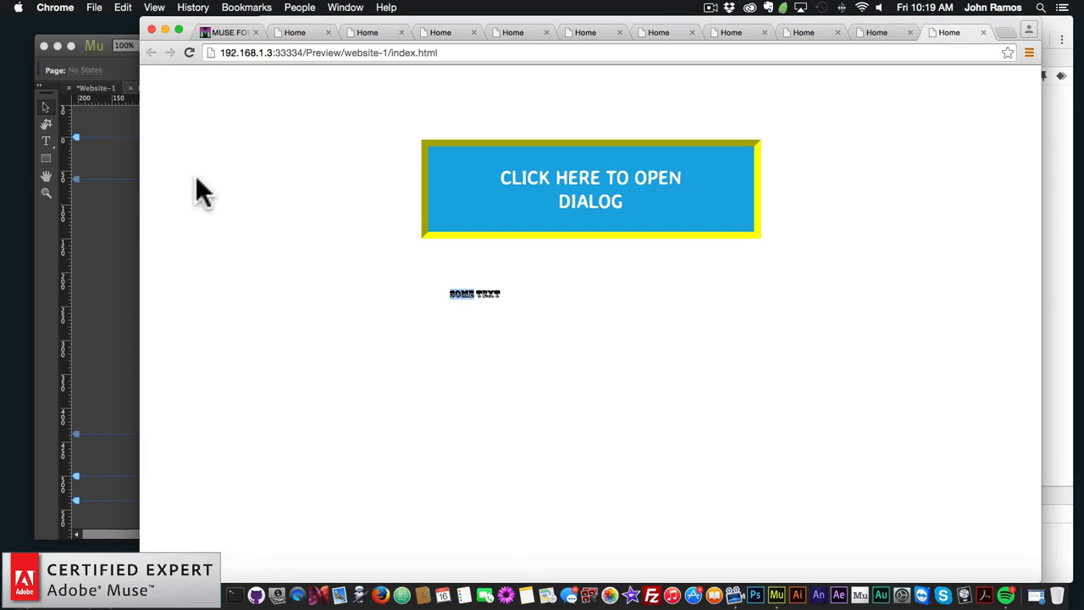
pyautogui.click(99, 213)
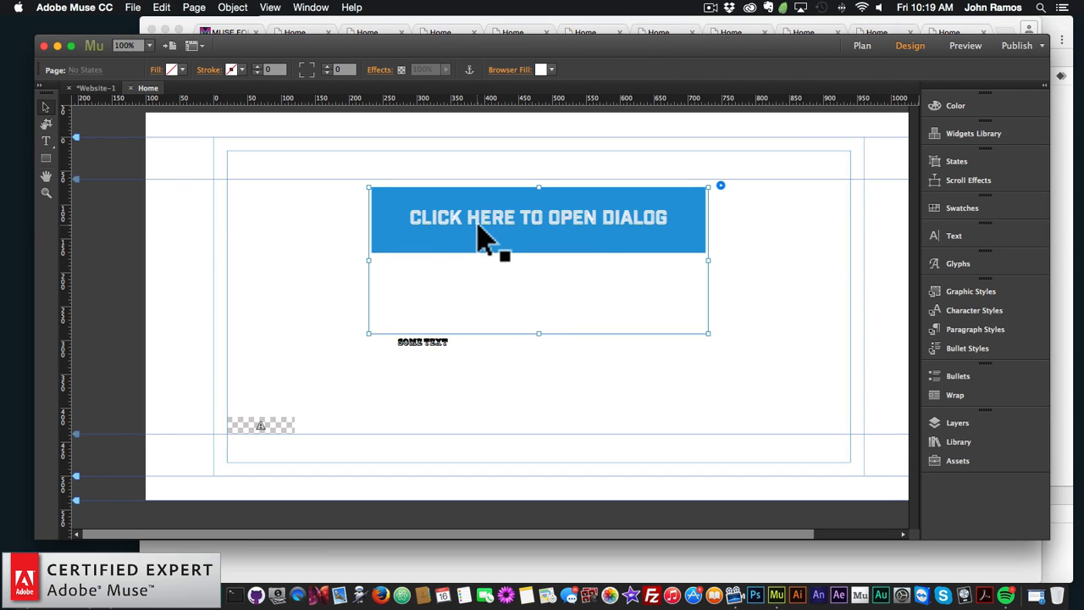
pyautogui.click(285, 426)
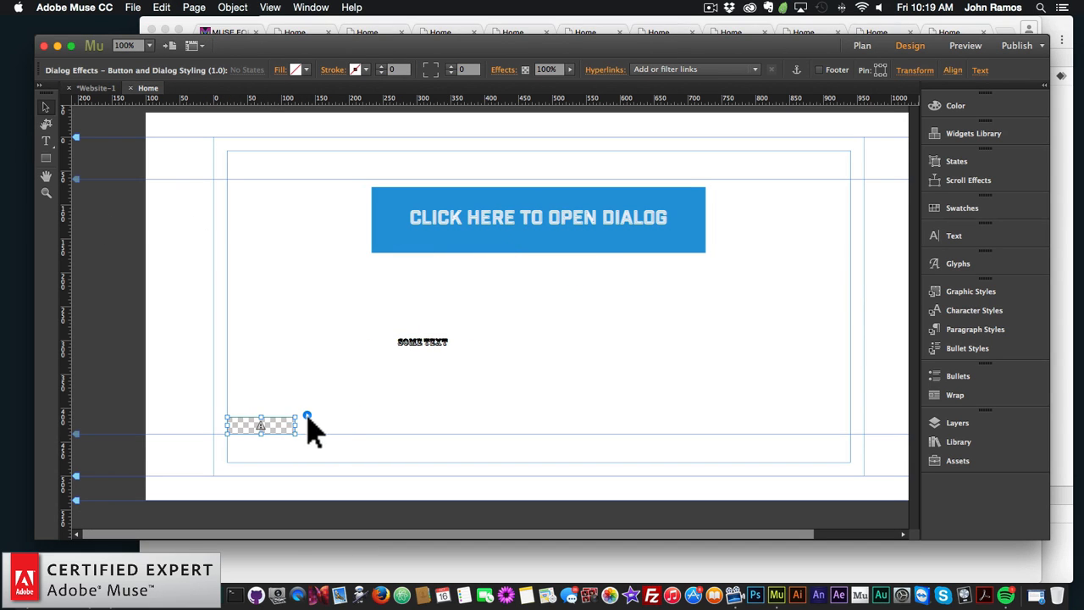
pyautogui.click(308, 416)
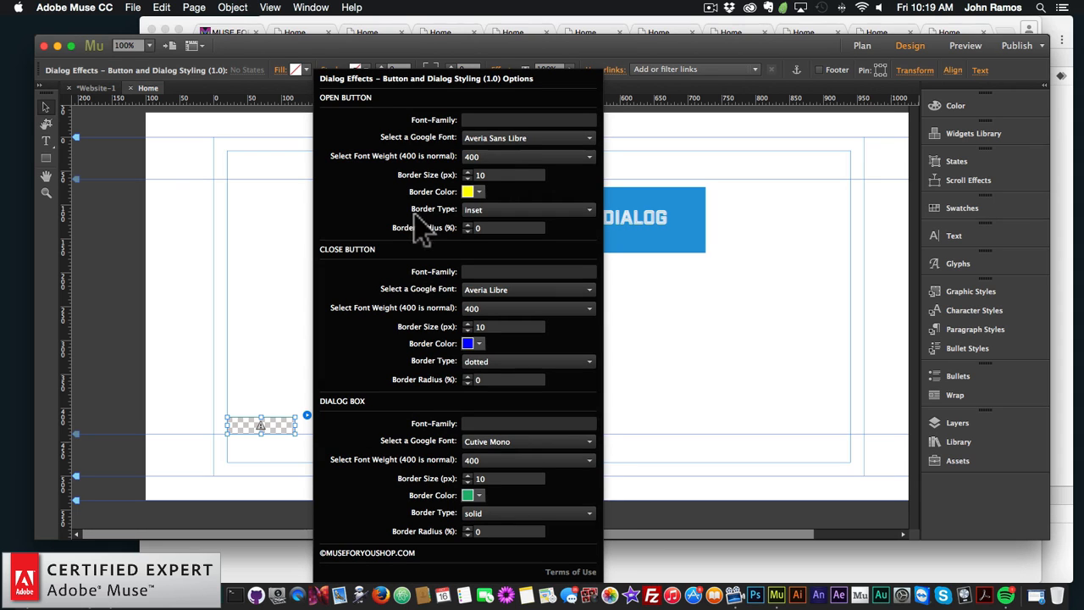
pyautogui.click(477, 120)
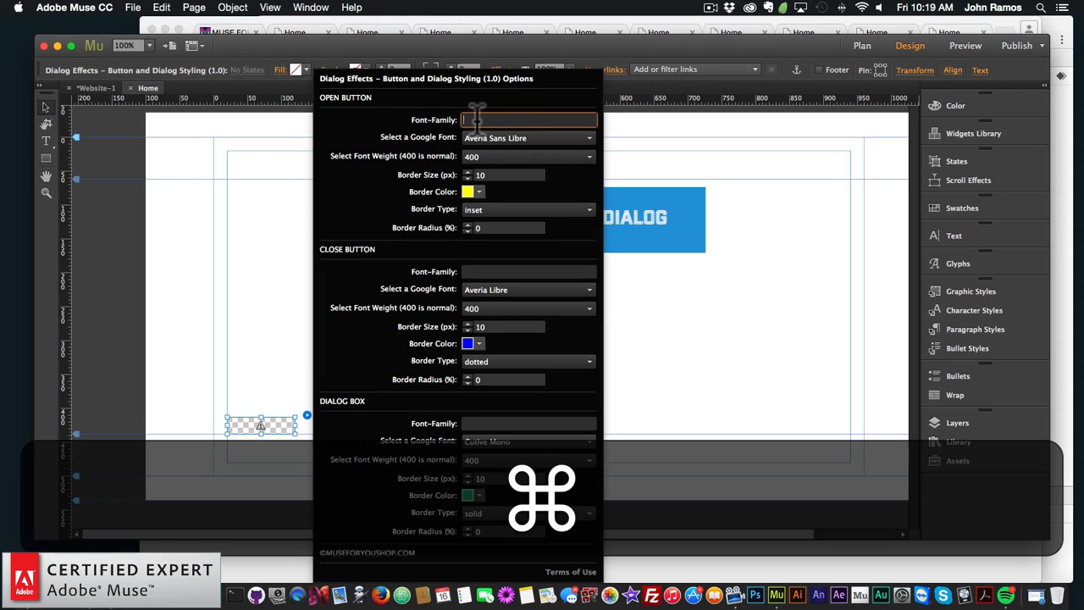
pyautogui.press('super+v')
pyautogui.press('Return')
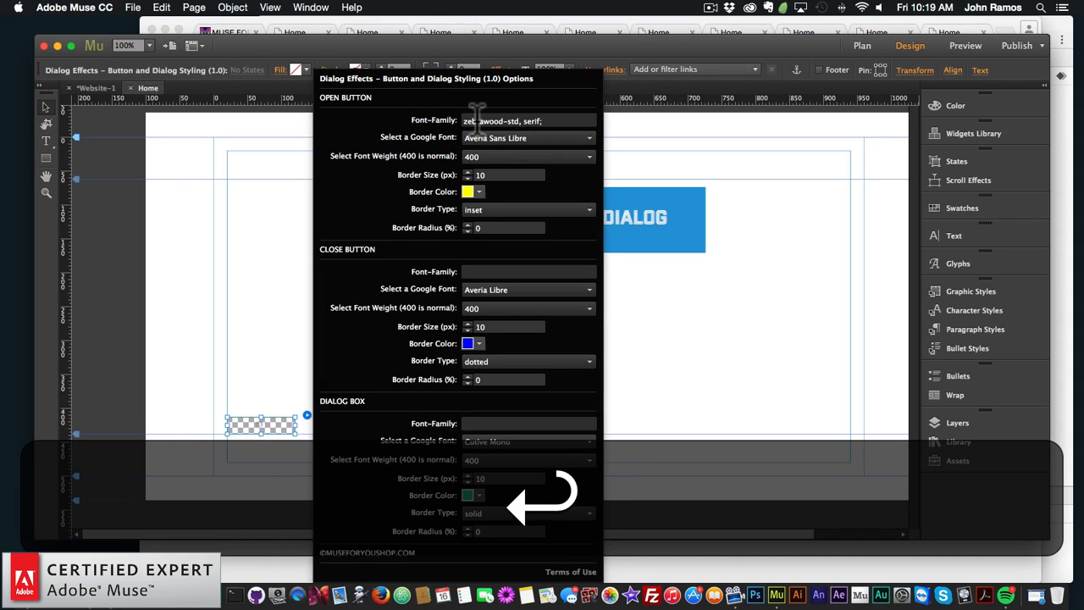
pyautogui.click(640, 325)
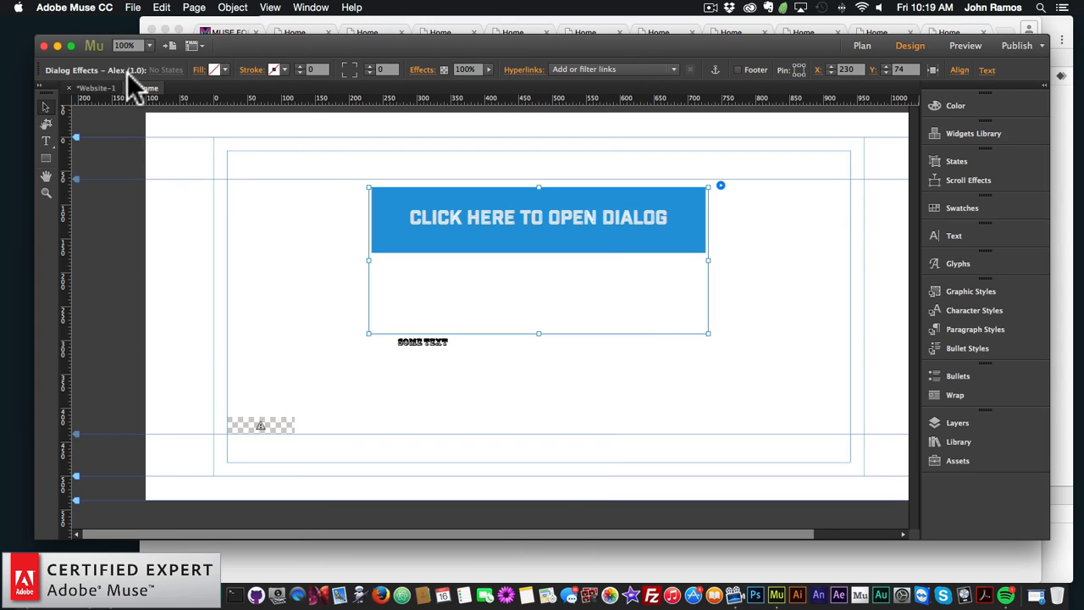
# Step: Preview the page in the browser, compare the sample text's font with the open button's, and open the dialog
pyautogui.click(133, 8)
pyautogui.click(161, 223)
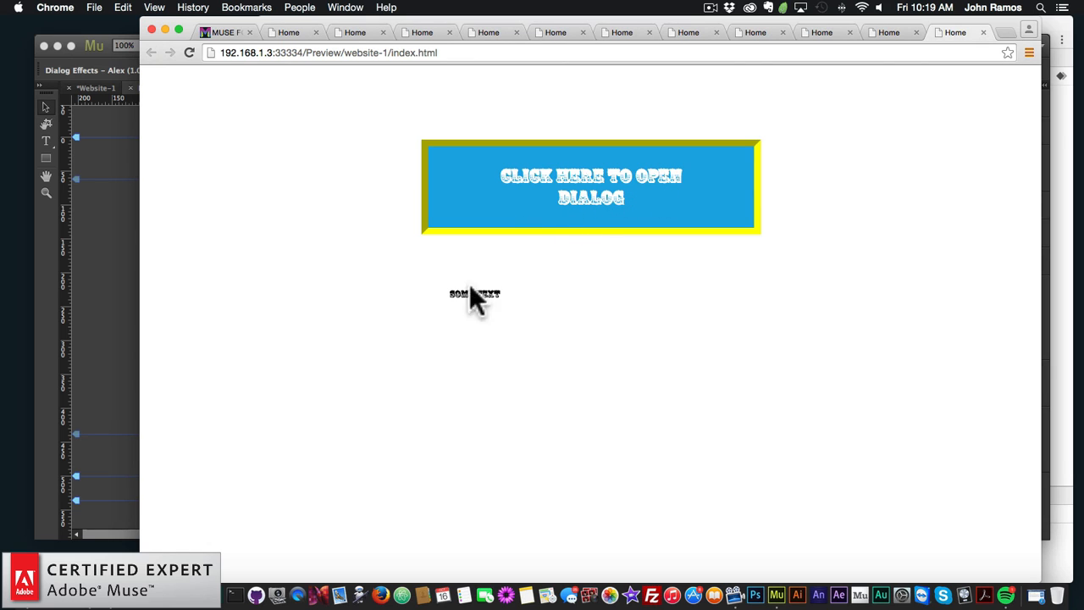
pyautogui.moveTo(450, 294); pyautogui.dragTo(501, 294)
pyautogui.click(602, 188)
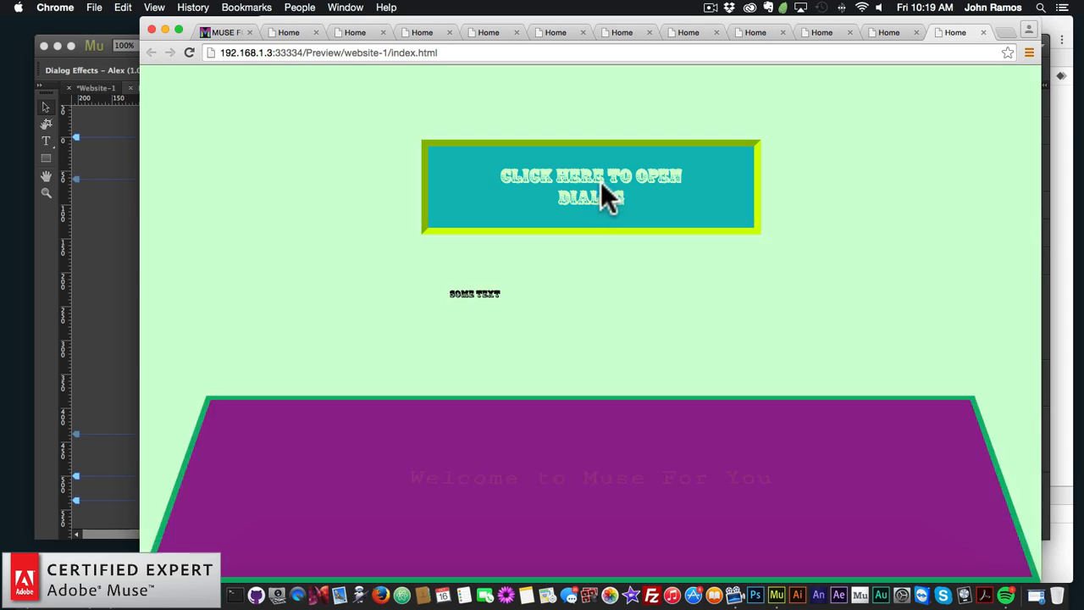
# Step: Examine the dialog's welcome heading, and close and reopen the dialog to check the open button's custom font
pyautogui.moveTo(392, 394); pyautogui.dragTo(835, 407)
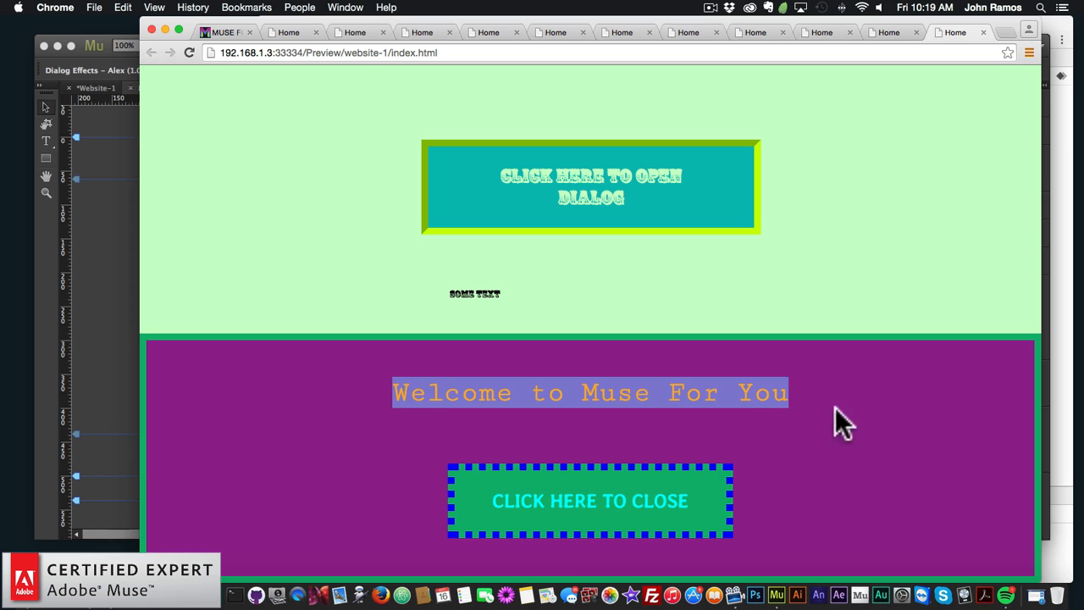
pyautogui.click(835, 408)
pyautogui.click(718, 513)
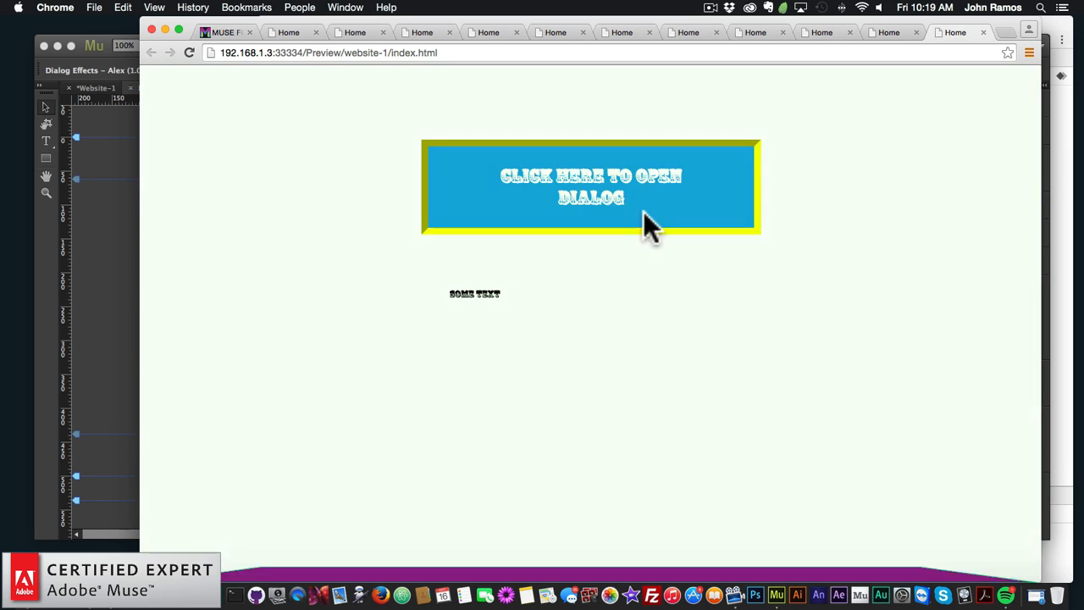
pyautogui.click(643, 213)
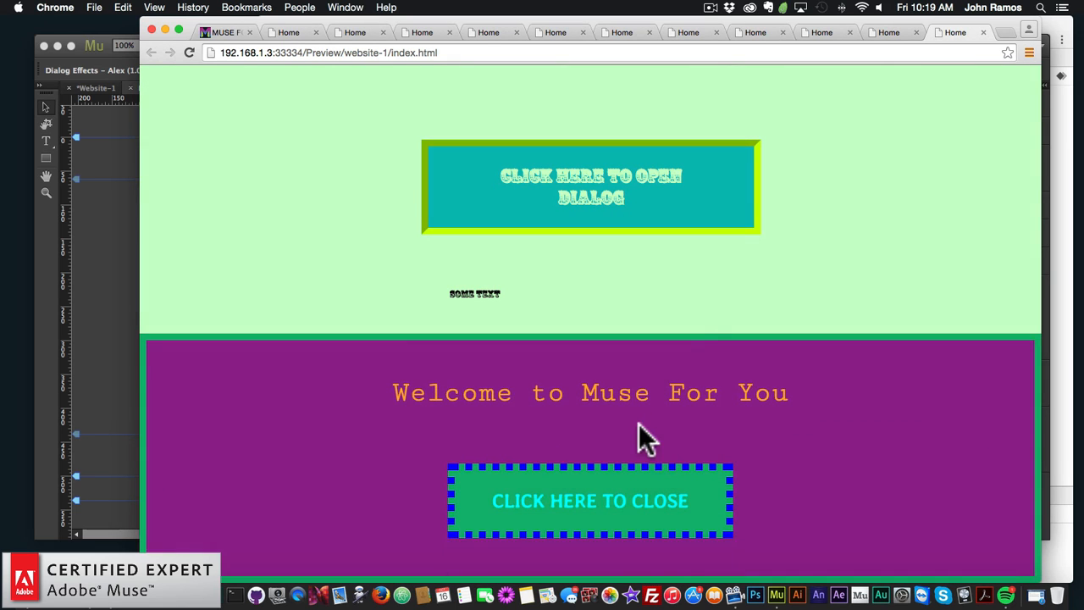
pyautogui.click(687, 310)
pyautogui.click(595, 200)
pyautogui.click(641, 269)
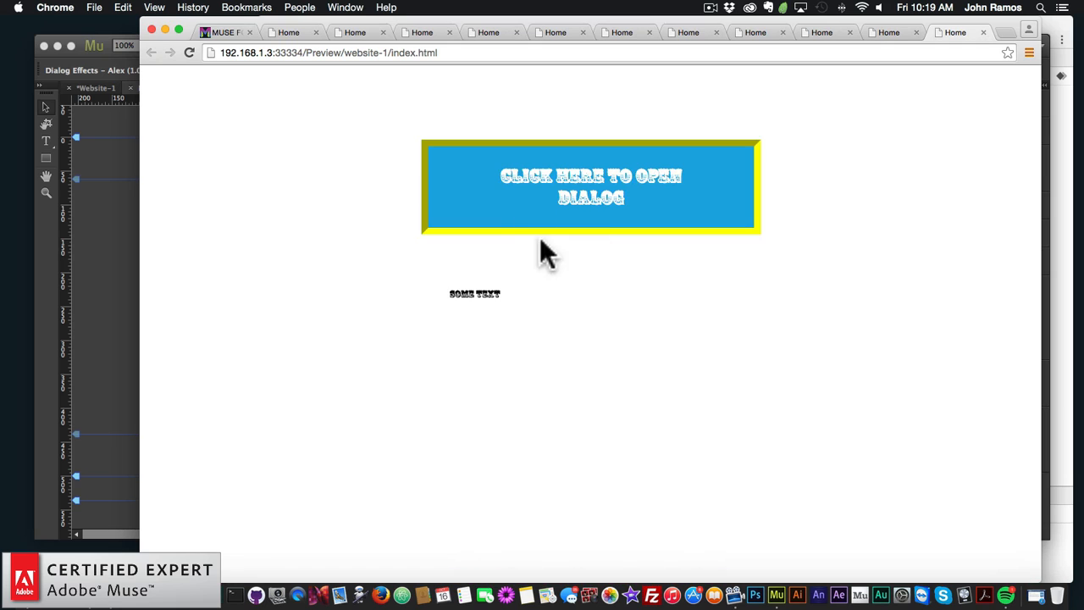
# Step: Switch back to Adobe Muse and set the open button's border radius to 50% in the Button and Dialog Styling widget
pyautogui.click(97, 296)
pyautogui.click(279, 423)
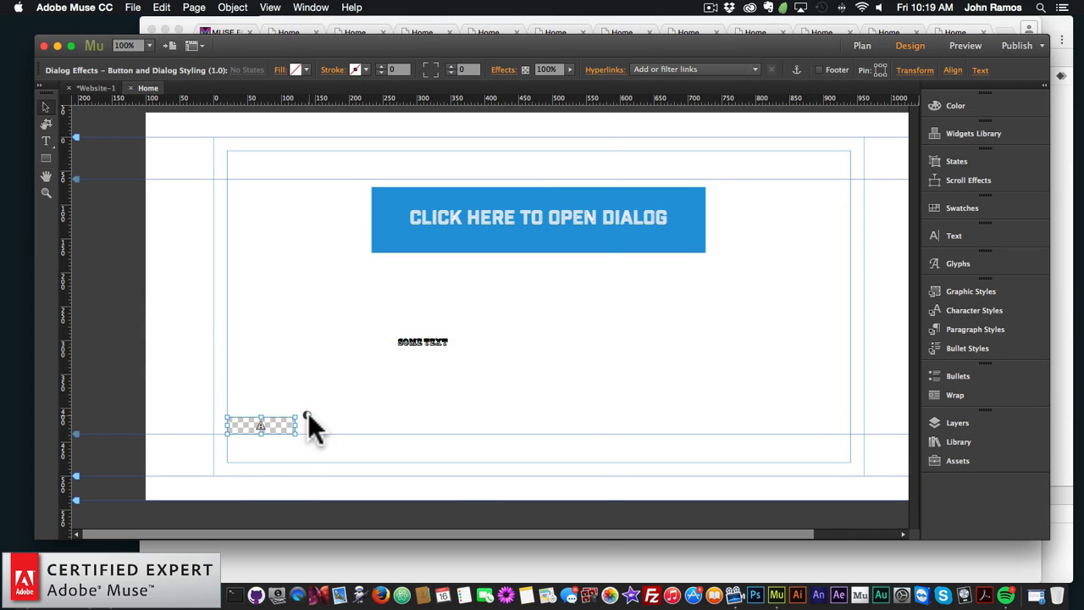
pyautogui.click(306, 415)
pyautogui.click(494, 227)
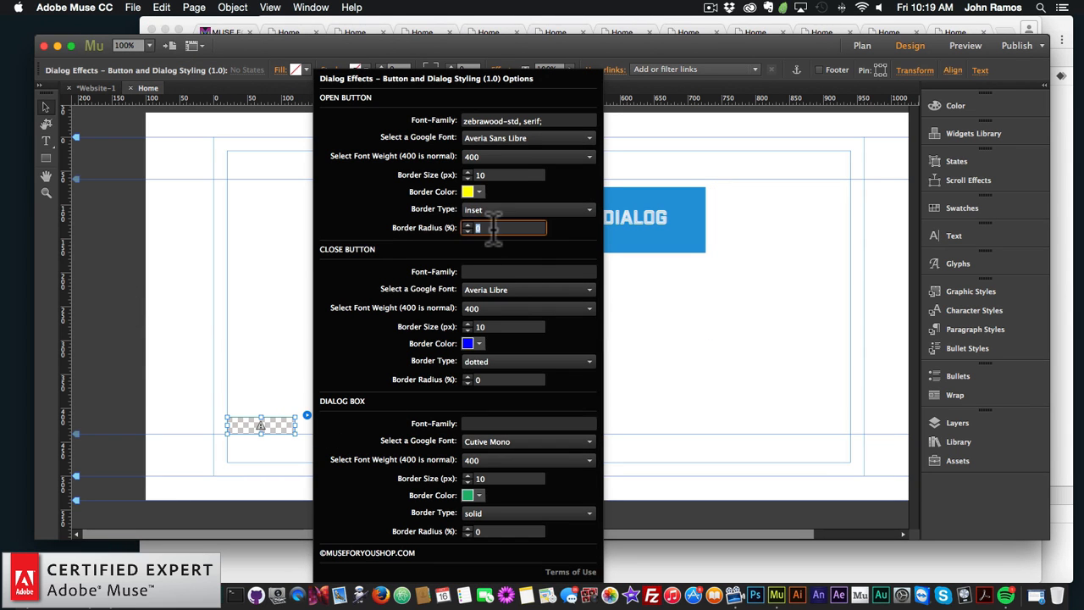
pyautogui.write('50')
pyautogui.press('Return')
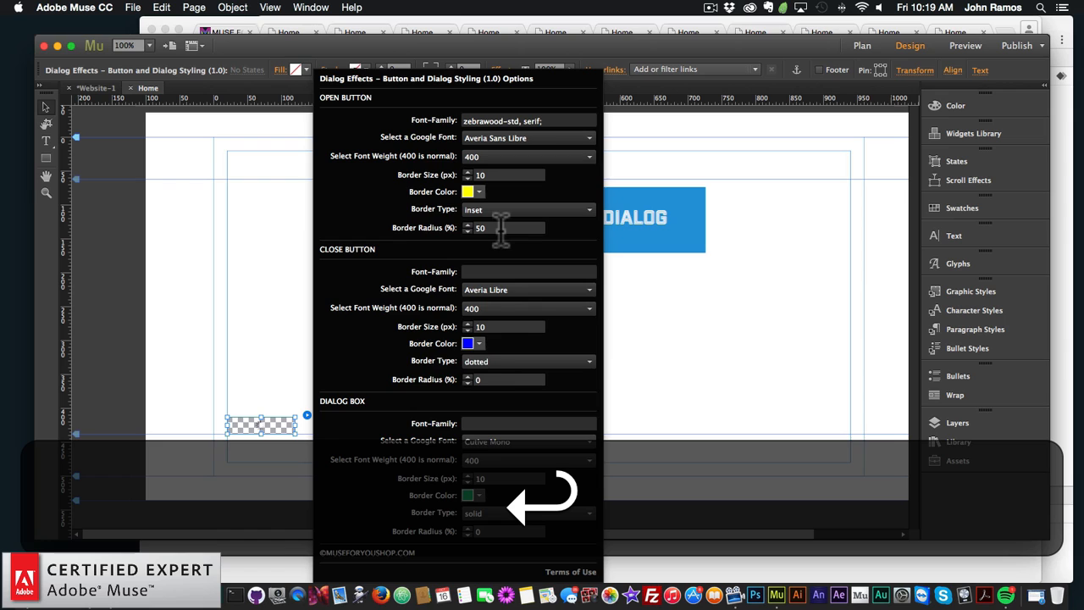
# Step: Set the border radius of both the close button and the dialog box to 50%, and close the widget options
pyautogui.click(480, 378)
pyautogui.write('50')
pyautogui.press('Return')
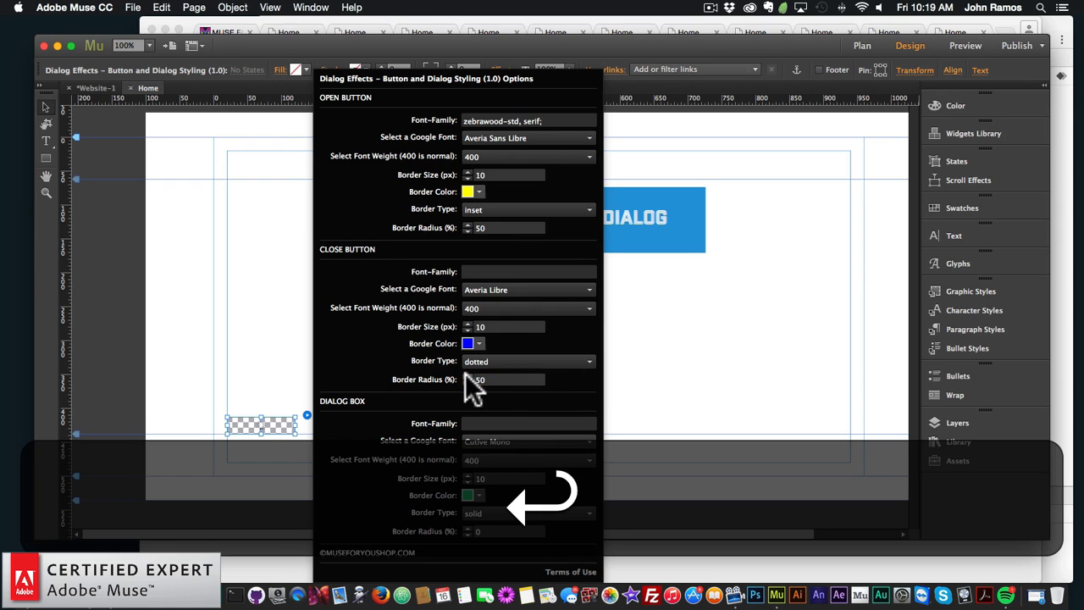
pyautogui.click(476, 531)
pyautogui.write('50')
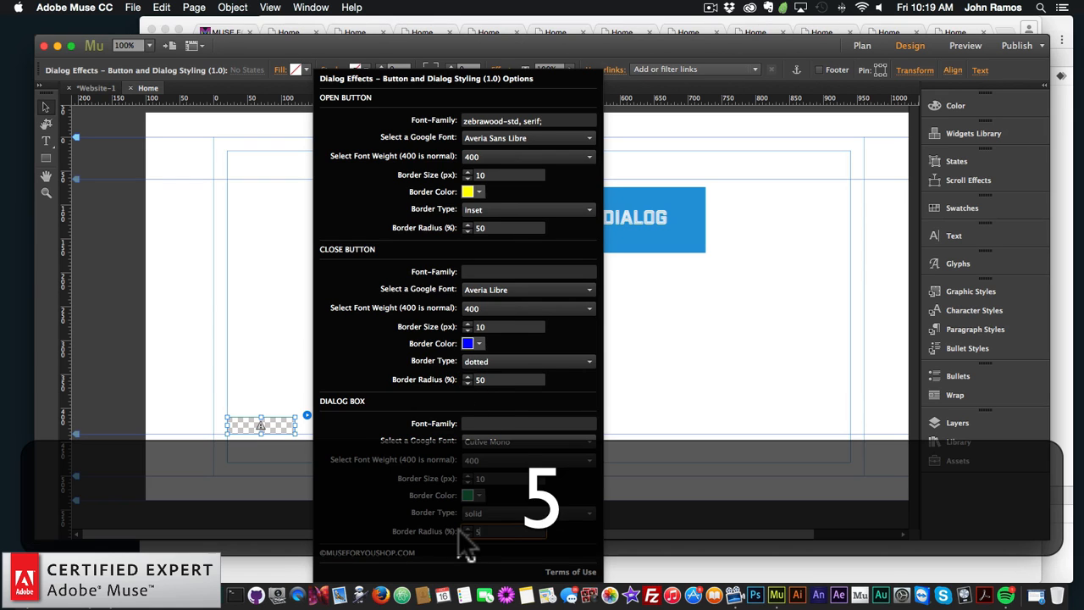
pyautogui.press('Return')
pyautogui.click(246, 304)
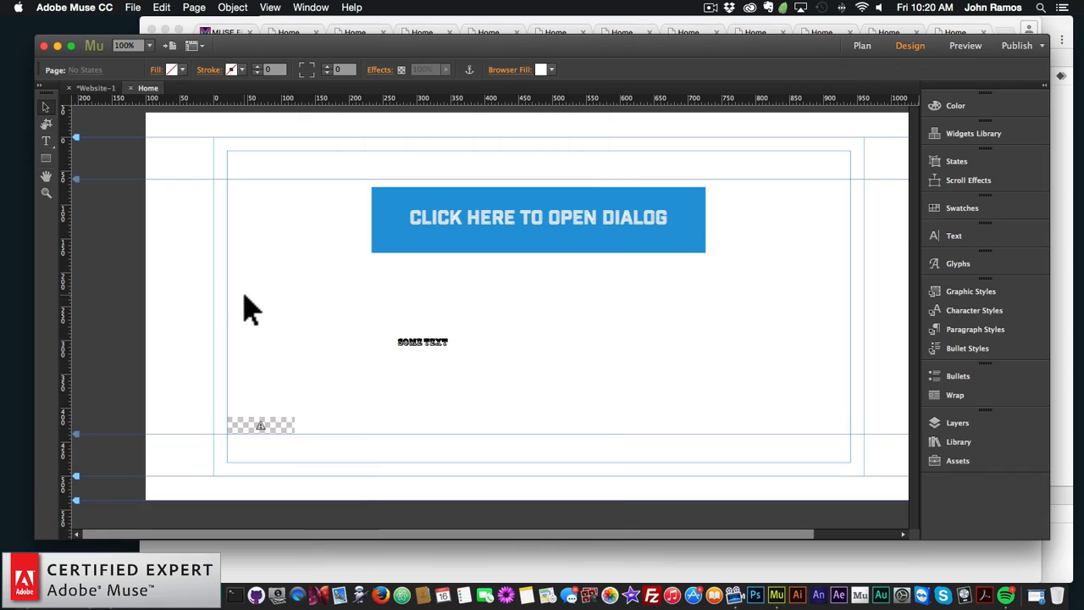
# Step: Preview the page in the browser, and open and close the dialog repeatedly to check the rounded buttons and dialog box
pyautogui.click(133, 7)
pyautogui.click(158, 227)
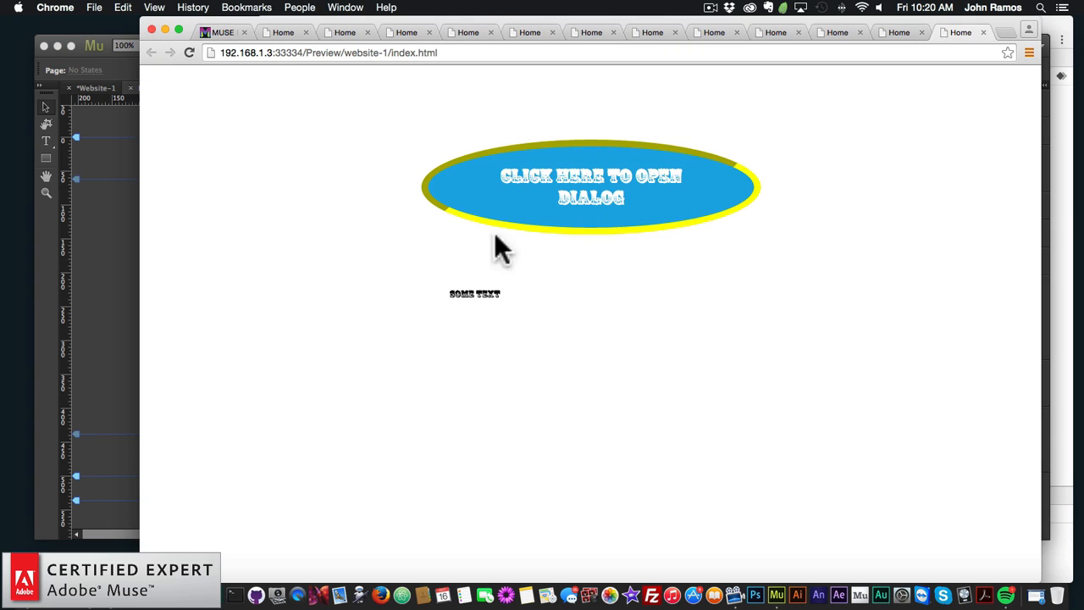
pyautogui.click(593, 178)
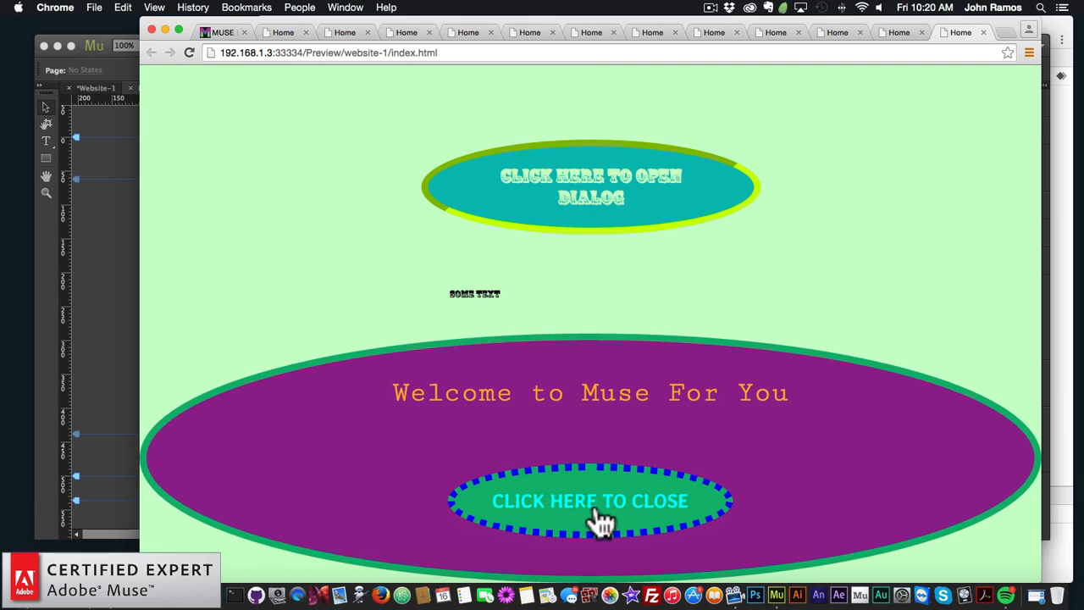
pyautogui.click(601, 513)
pyautogui.click(592, 214)
pyautogui.click(602, 489)
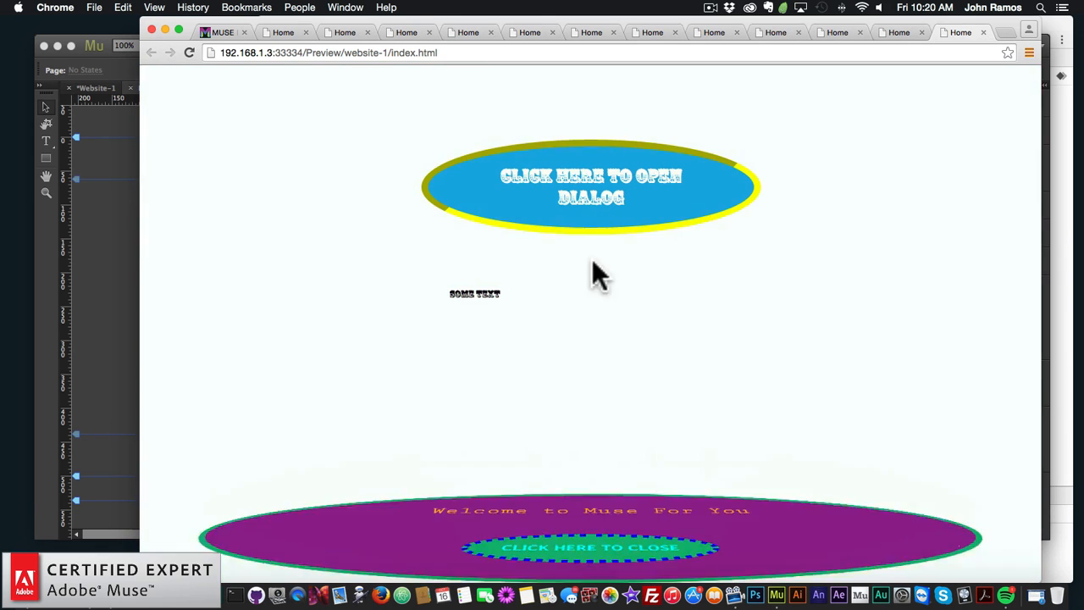
pyautogui.click(593, 209)
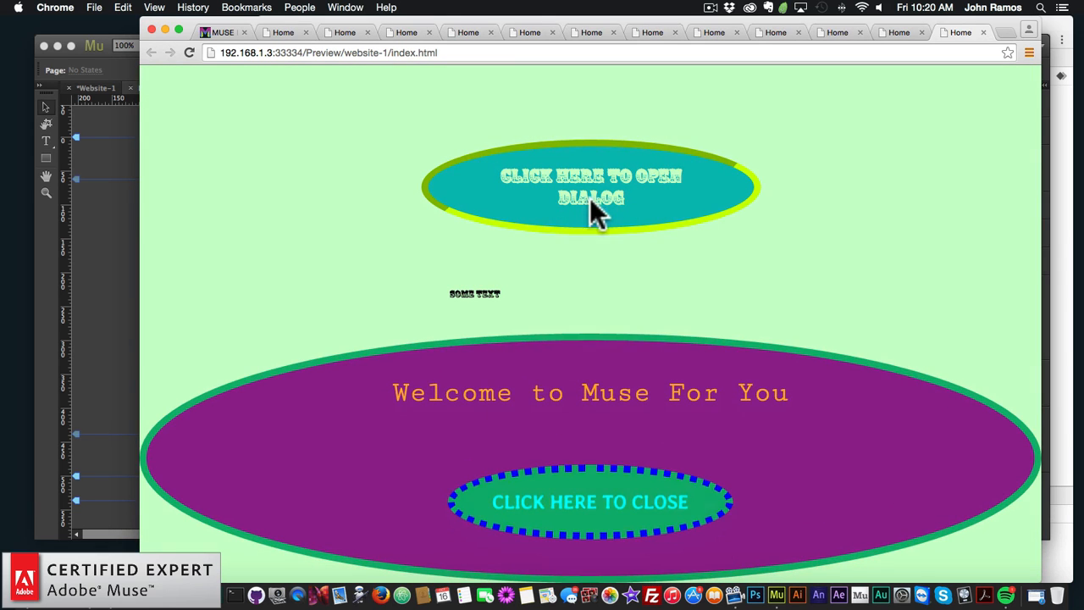
# Step: Close and reopen the dialog in the browser preview to check its rounded shape, and switch back to Adobe Muse
pyautogui.click(598, 512)
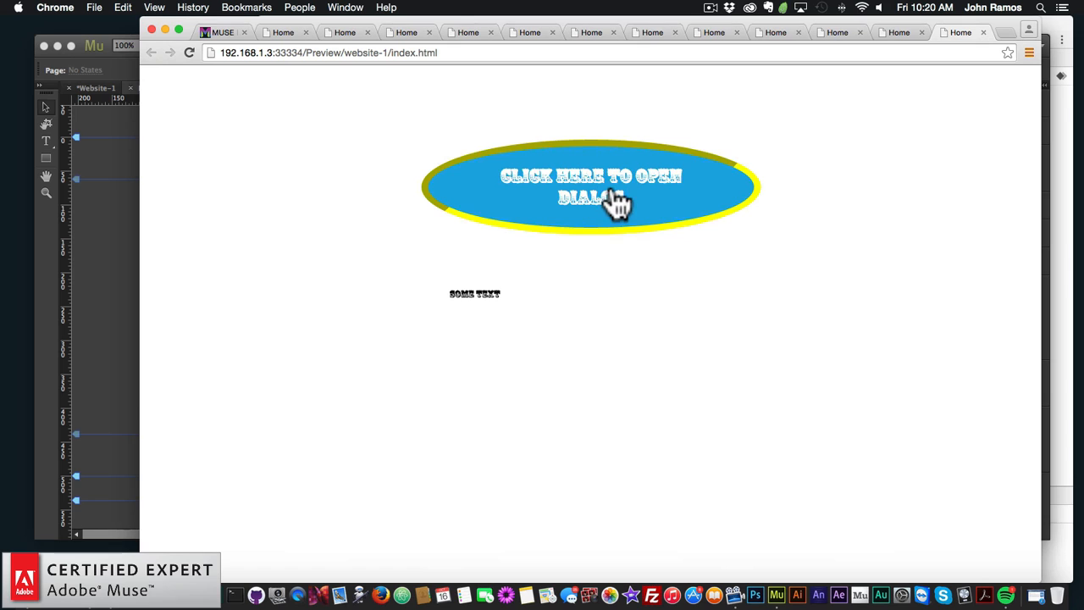
pyautogui.click(617, 202)
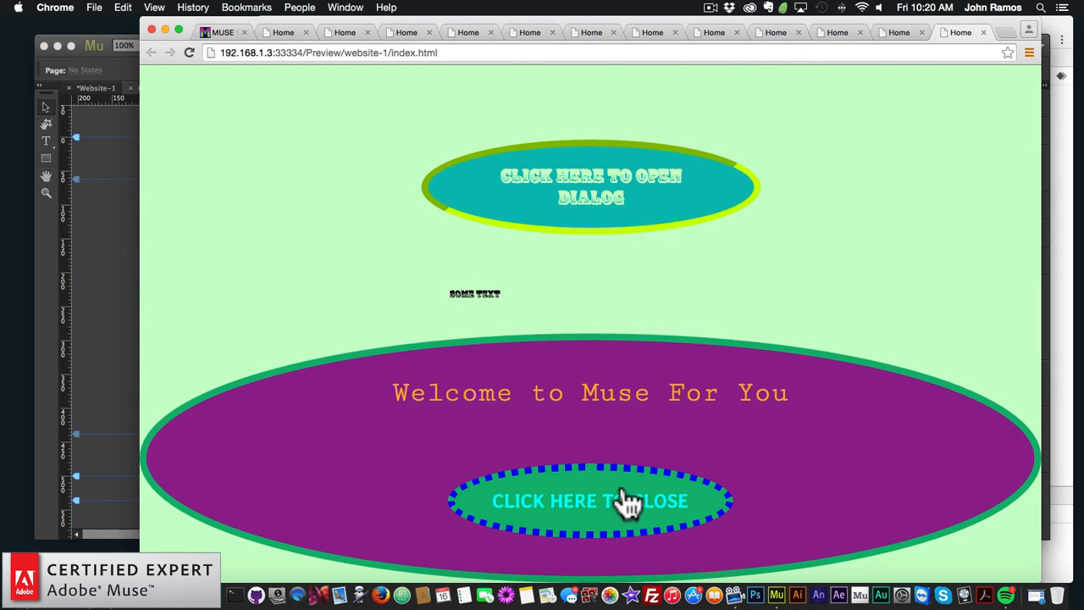
pyautogui.click(114, 306)
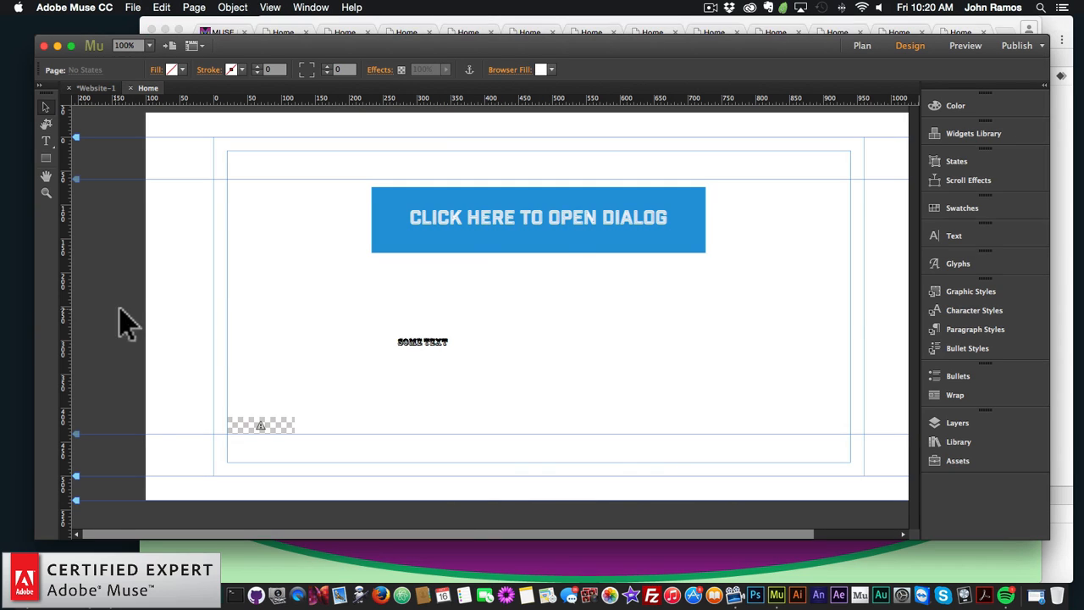
# Step: Set the dialog box width of the Alex dialog effect to 50%
pyautogui.click(271, 423)
pyautogui.click(306, 415)
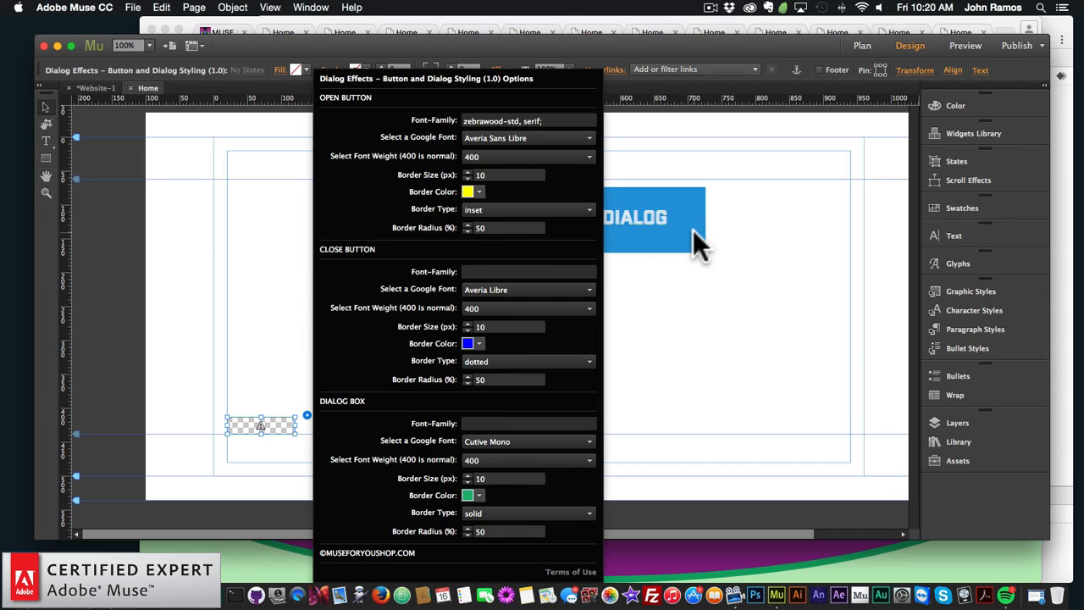
pyautogui.click(639, 239)
pyautogui.click(720, 185)
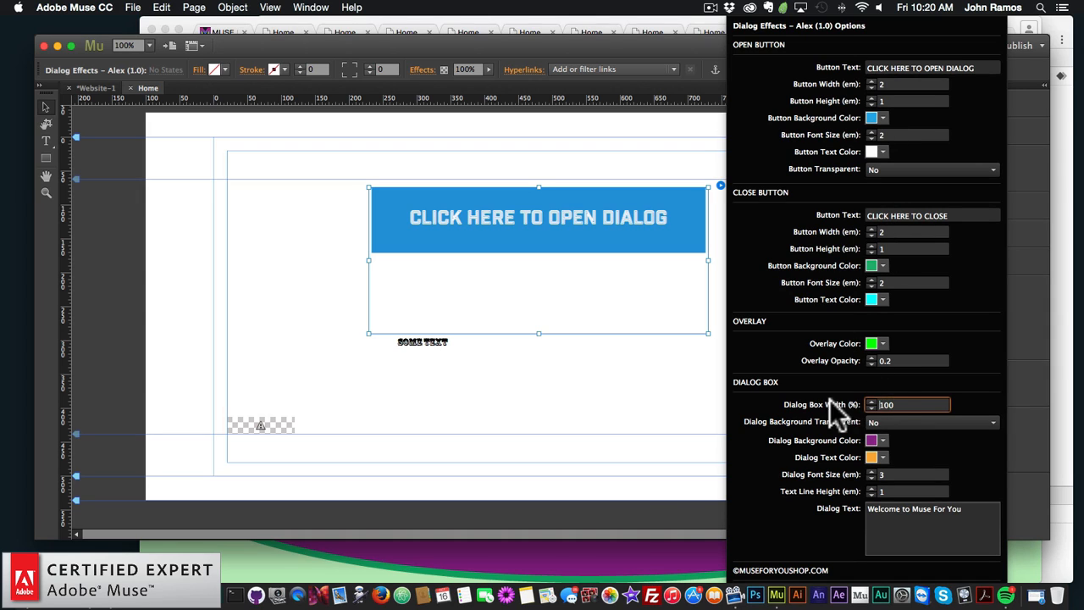
pyautogui.press('super+a')
pyautogui.write('50')
pyautogui.press('Return')
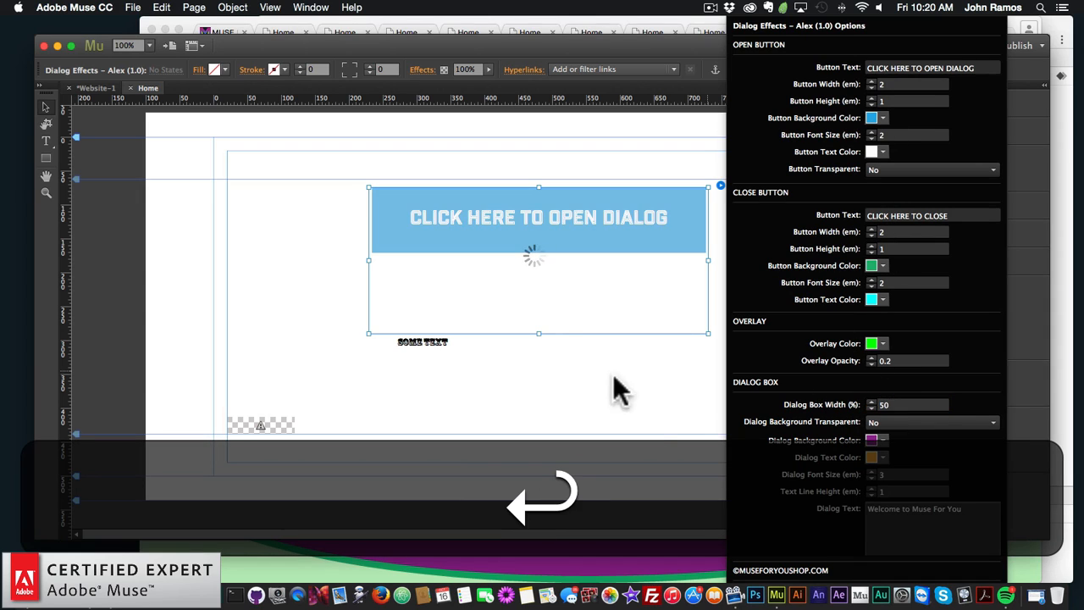
# Step: Preview the page in the browser, and open and close the dialog to check the box width
pyautogui.click(131, 8)
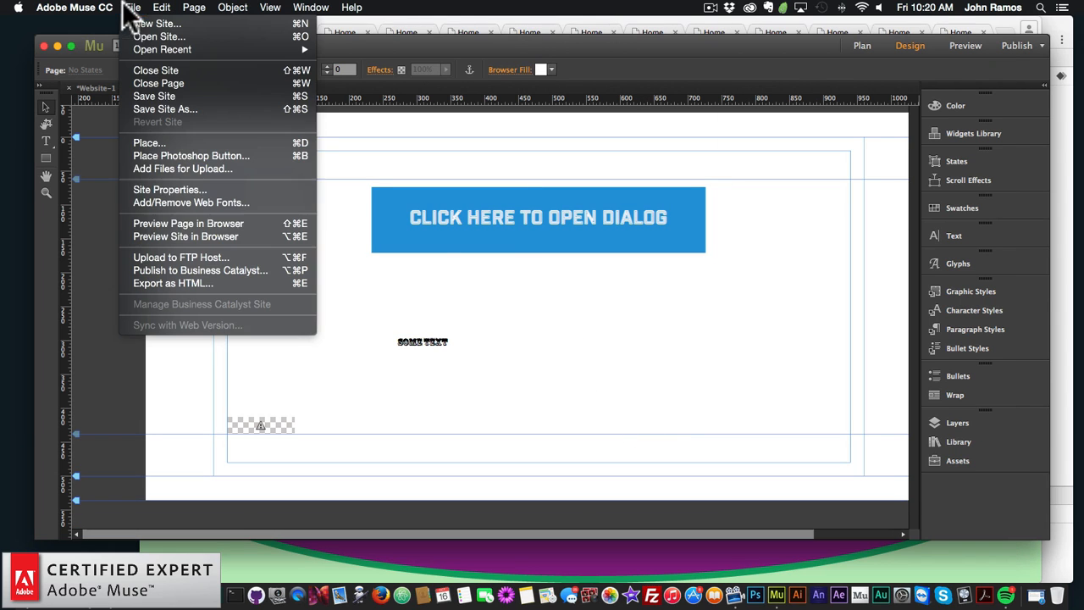
pyautogui.click(170, 222)
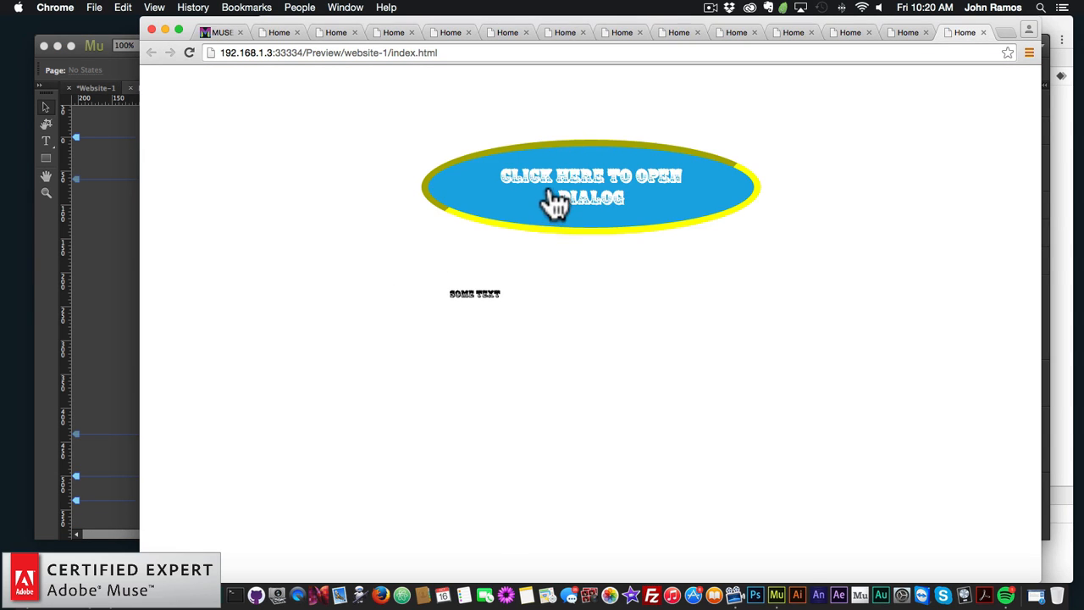
pyautogui.click(550, 188)
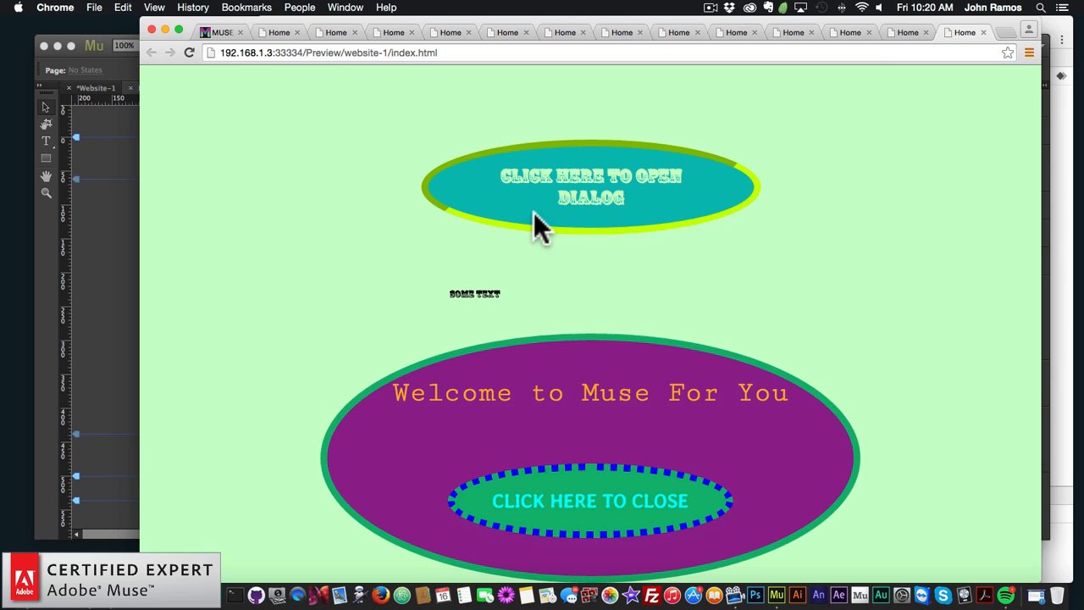
pyautogui.click(533, 213)
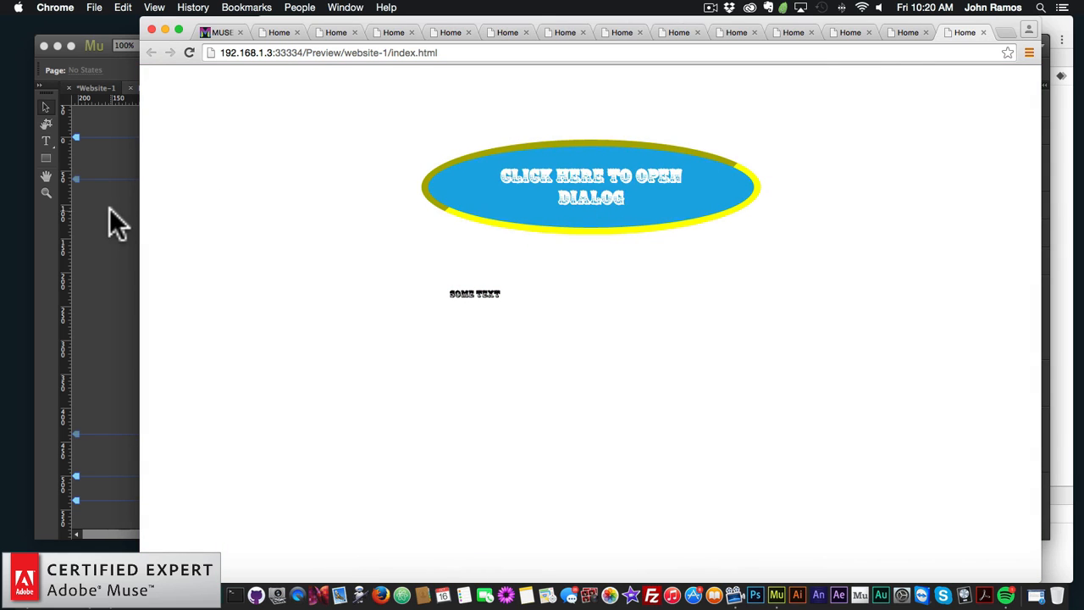
# Step: Switch back to Adobe Muse and delete the sample text and the Button and Dialog Styling widget from the page
pyautogui.click(111, 210)
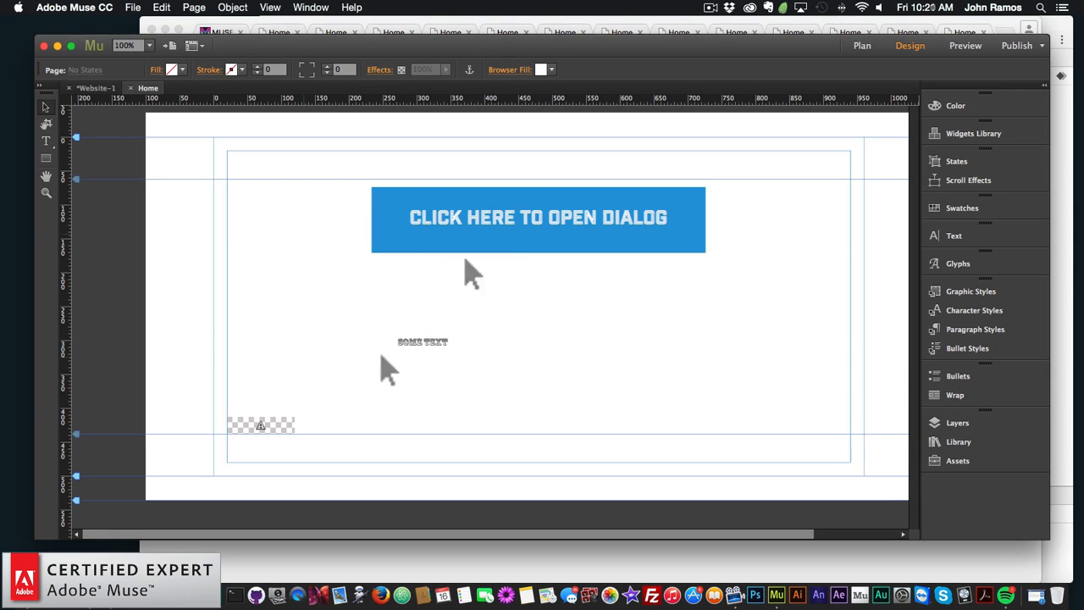
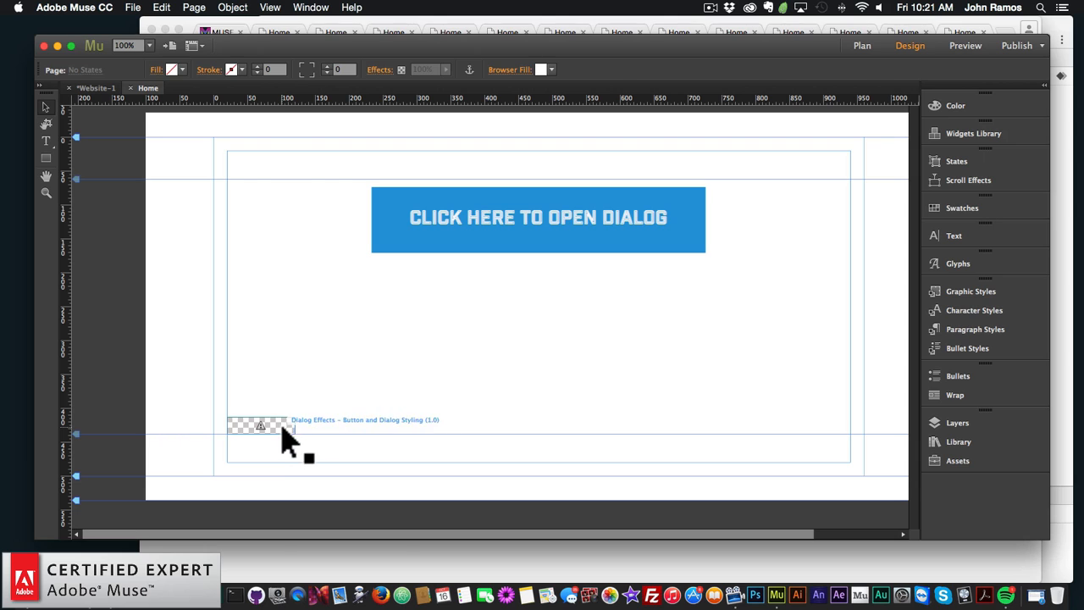
pyautogui.click(282, 424)
pyautogui.click(305, 413)
pyautogui.click(306, 413)
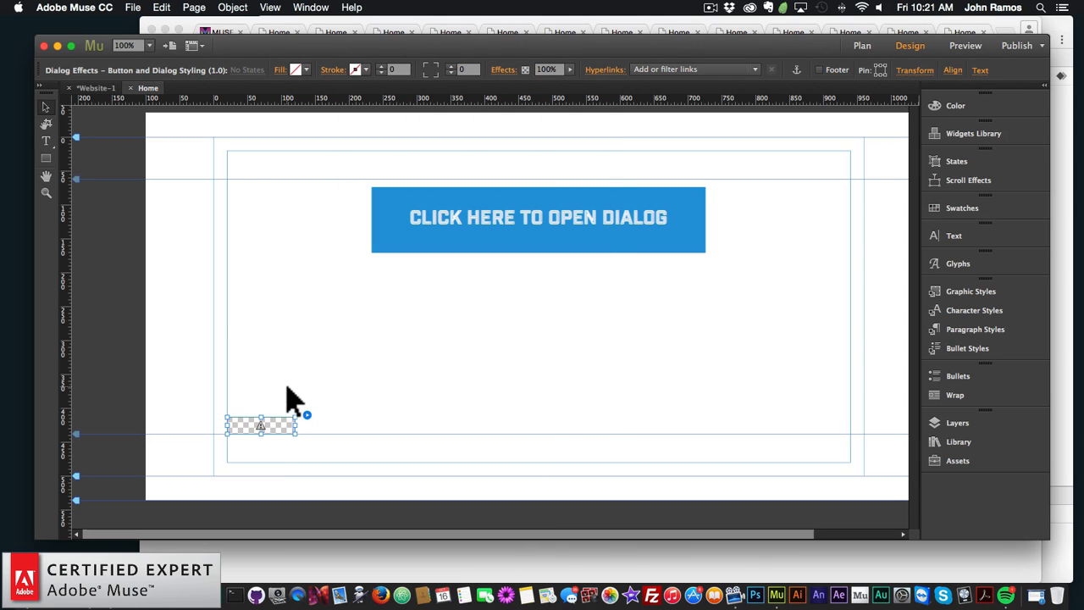
pyautogui.press('BackSpace')
# Step: Move the Alex widget up to Y 62 on the page, and deselect it
pyautogui.click(545, 243)
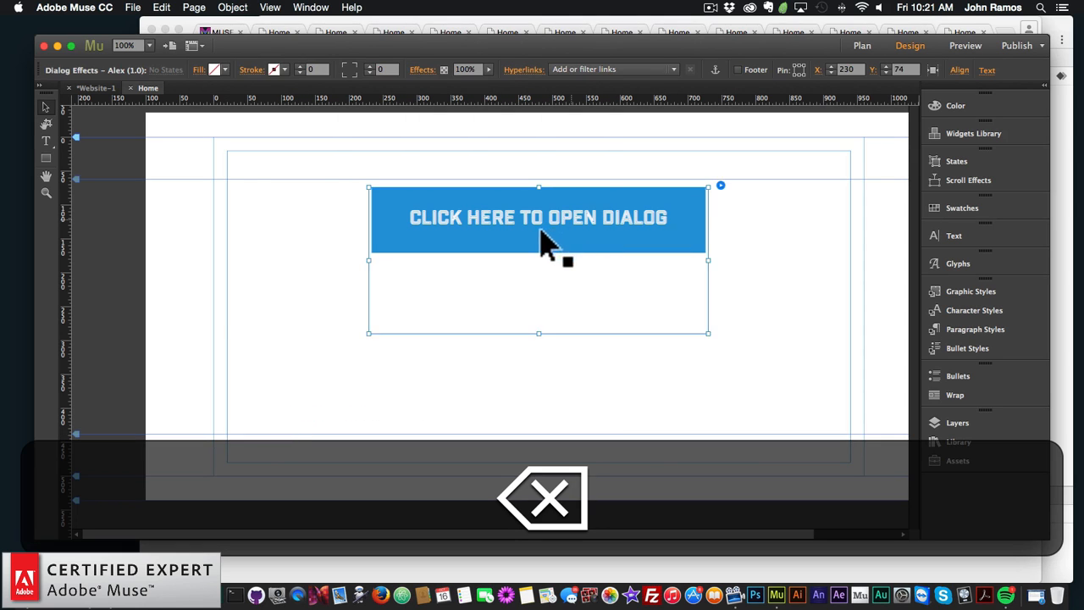
pyautogui.moveTo(545, 242); pyautogui.dragTo(574, 213)
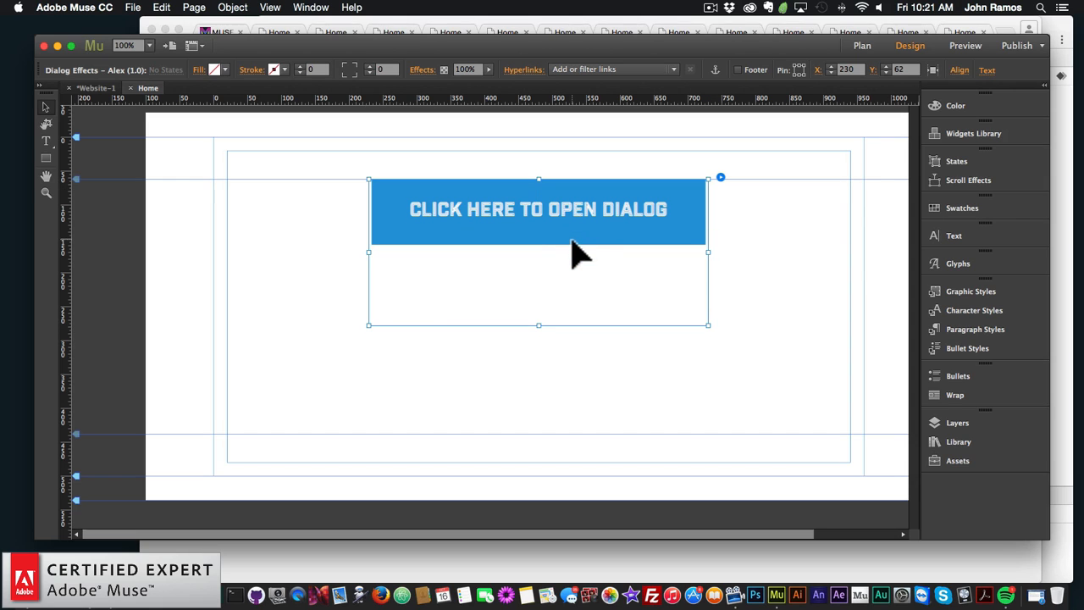
pyautogui.click(501, 375)
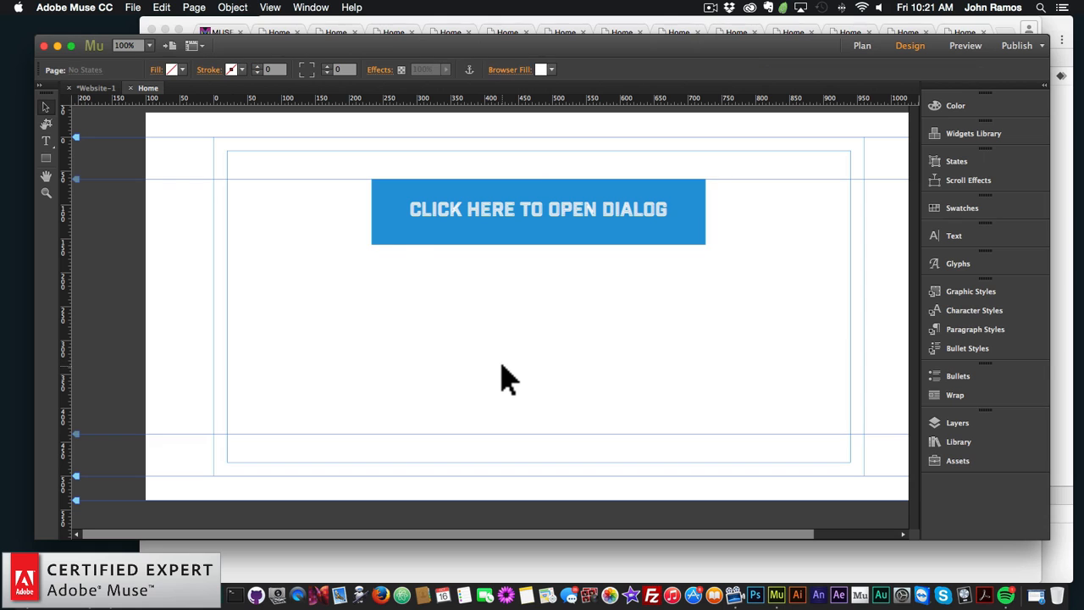
# Step: Preview the page in the browser, and open and close the dialog repeatedly to check the unstyled Alex effect
pyautogui.click(132, 7)
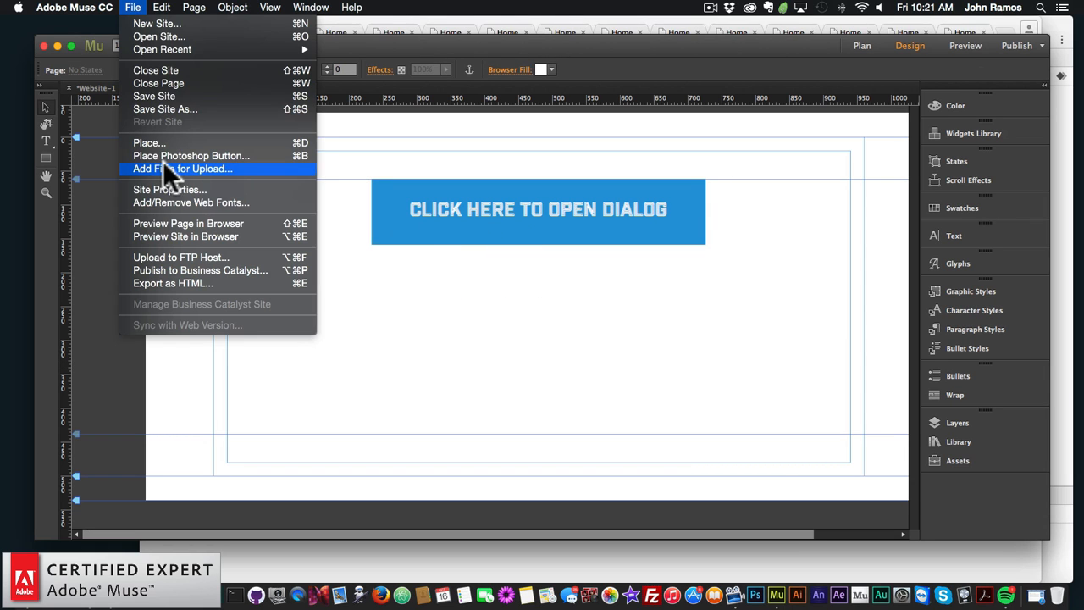
pyautogui.click(157, 219)
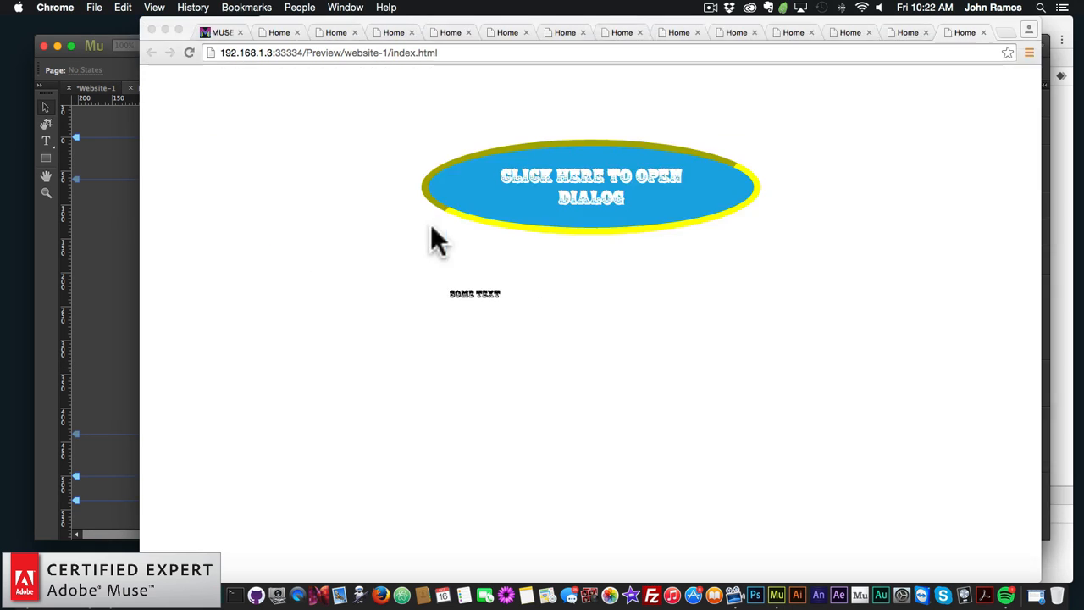
pyautogui.click(587, 161)
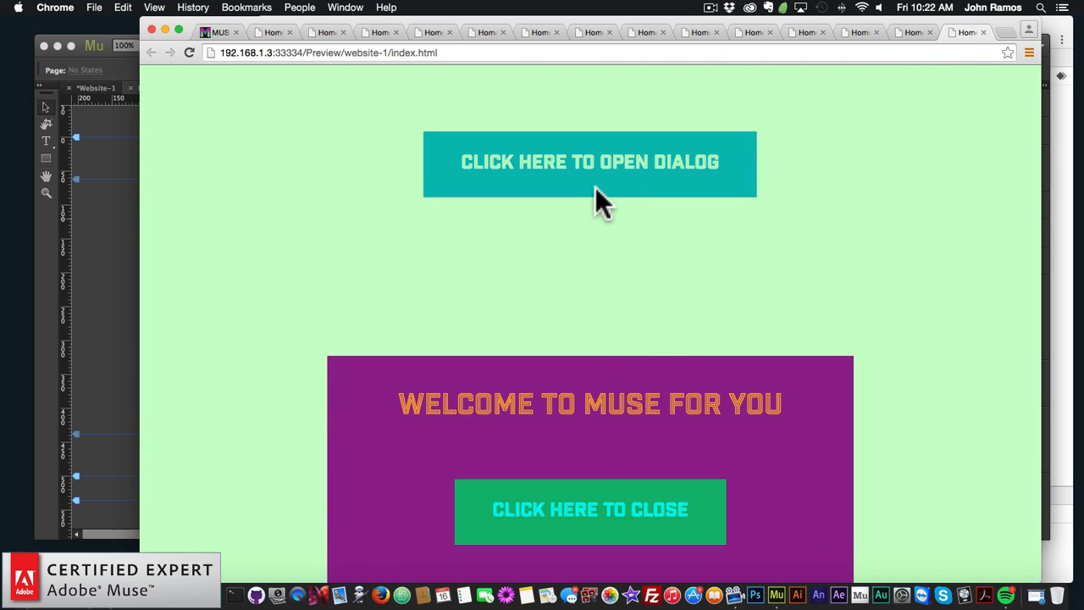
pyautogui.click(595, 199)
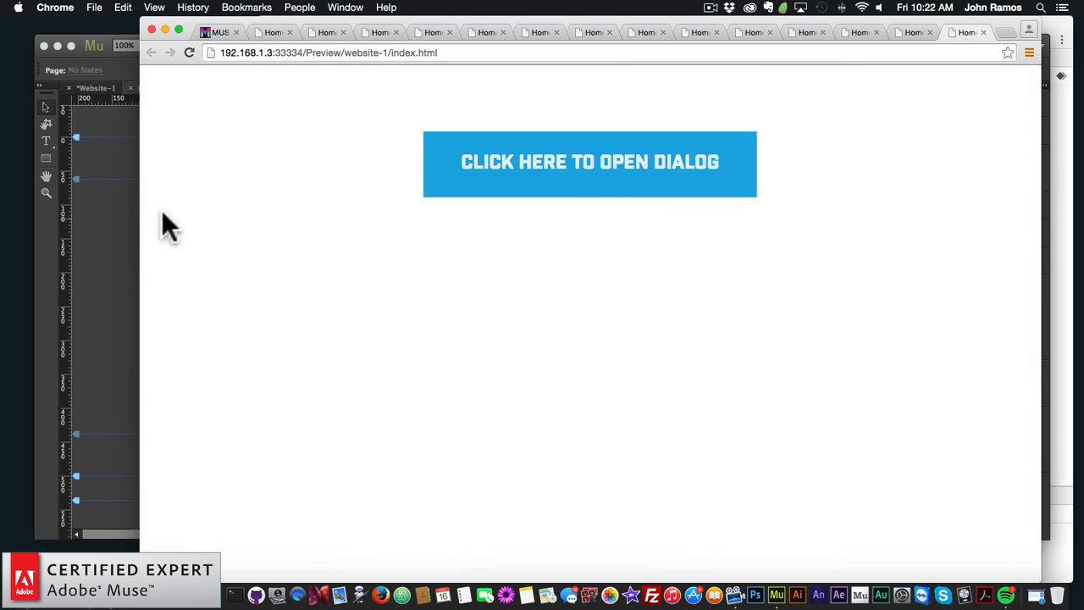
pyautogui.click(486, 180)
pyautogui.click(544, 169)
pyautogui.click(546, 172)
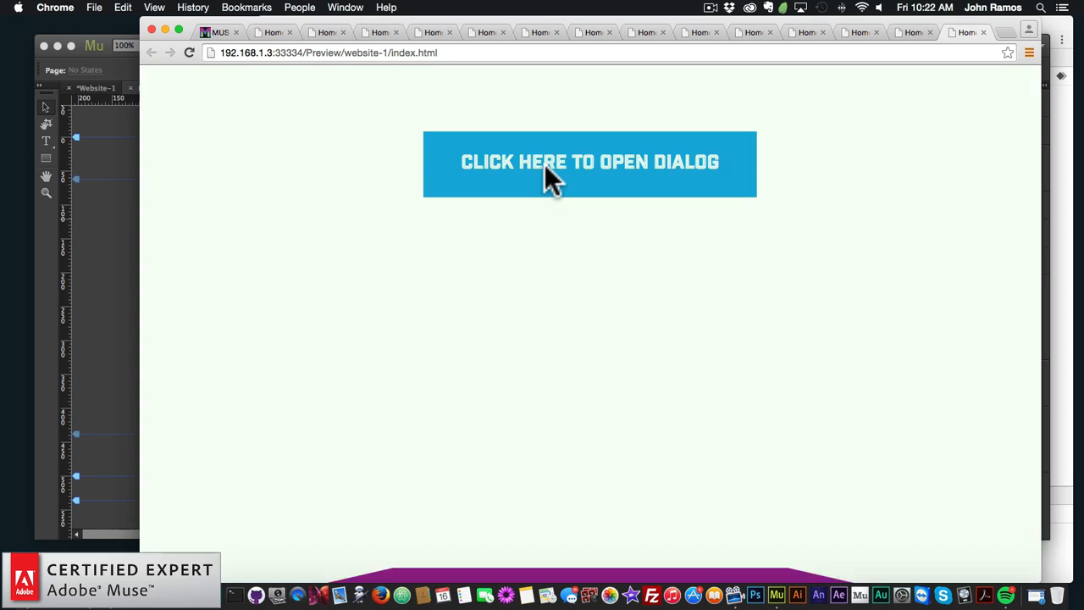
pyautogui.click(508, 273)
# Step: Switch back to Adobe Muse and replace the Alex widget with the Annie effect from the Muse For You Dialog Effects library folder
pyautogui.click(85, 288)
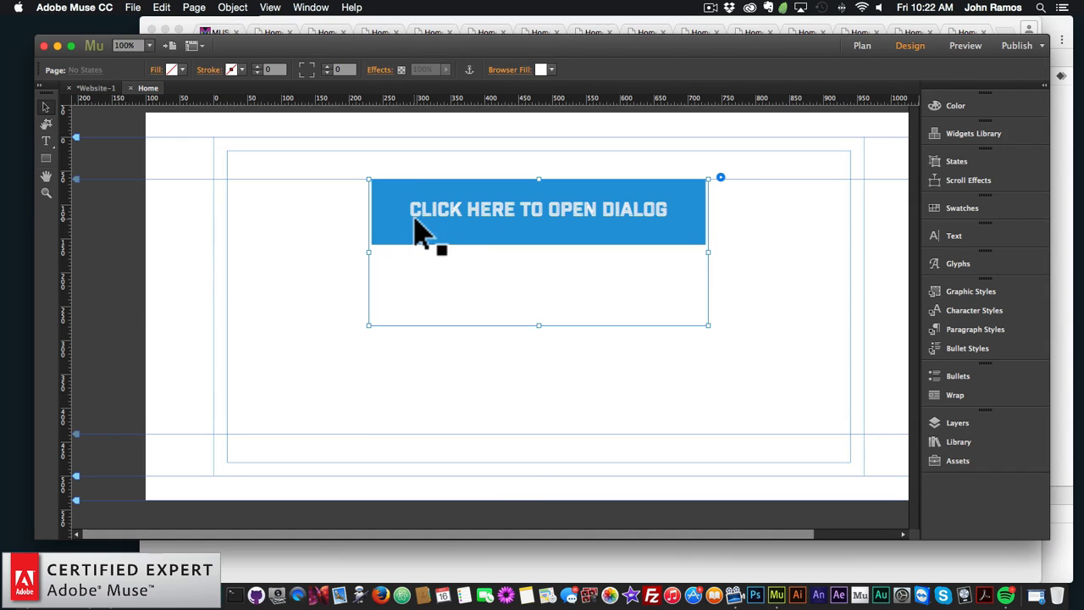
pyautogui.press('BackSpace')
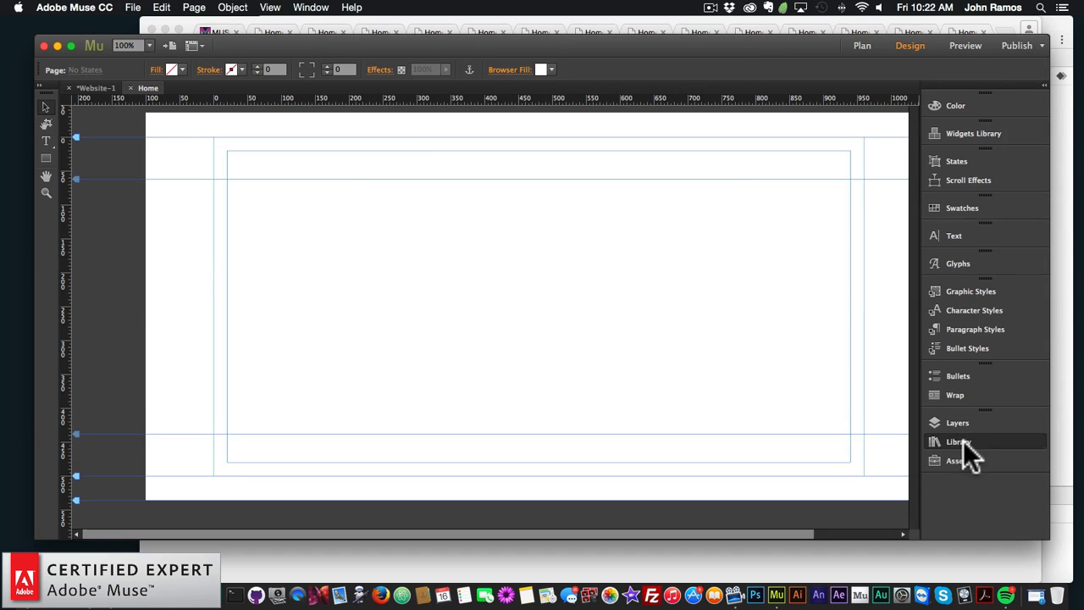
pyautogui.click(960, 442)
pyautogui.scroll(-10, 773, 324)
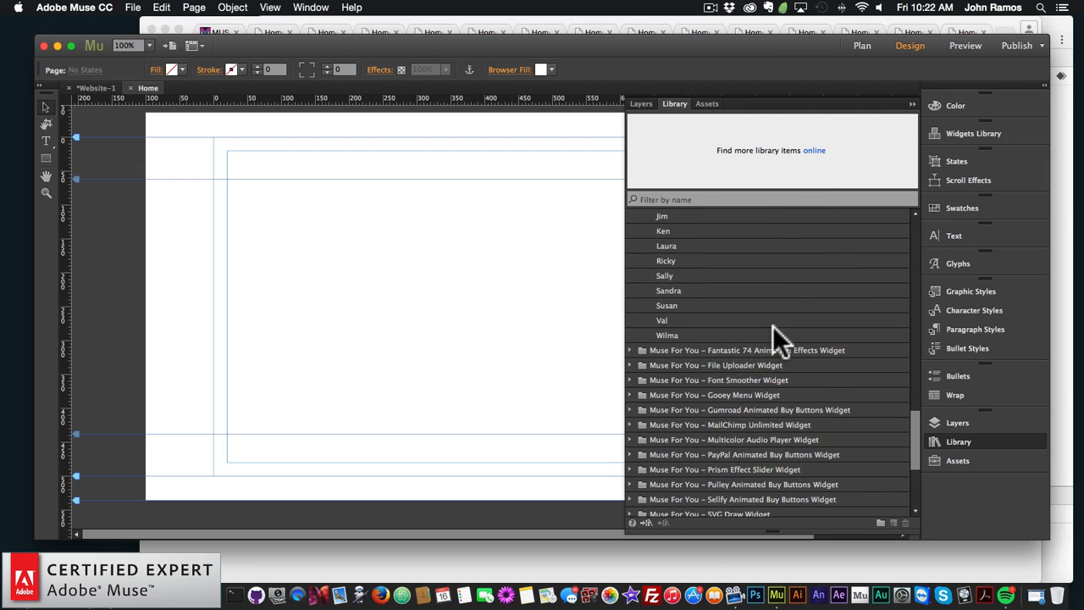
pyautogui.scroll(5, 772, 326)
pyautogui.click(669, 303)
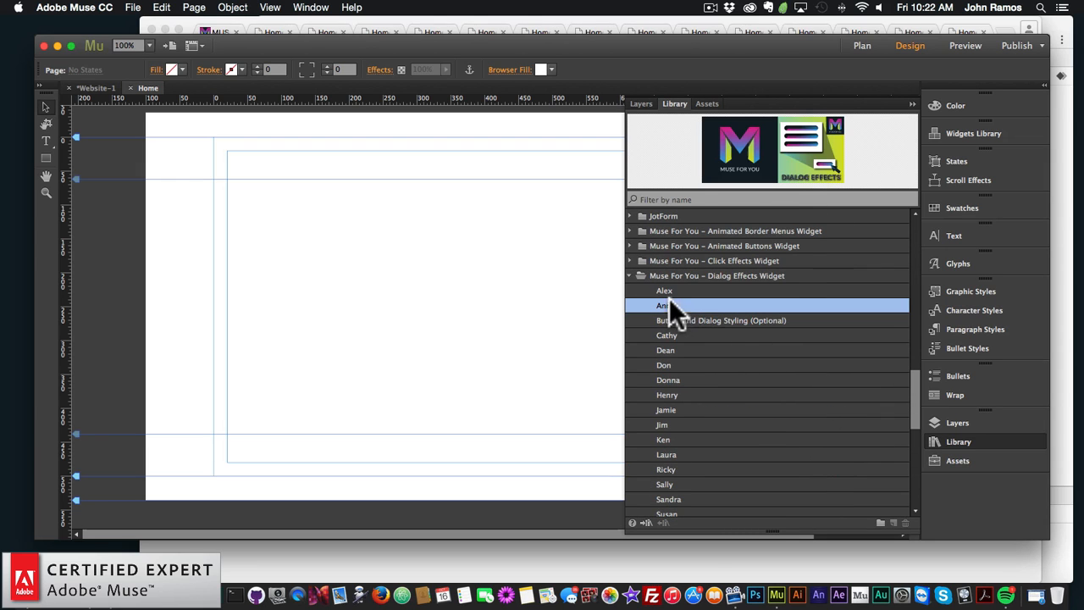
pyautogui.moveTo(683, 303); pyautogui.dragTo(335, 259)
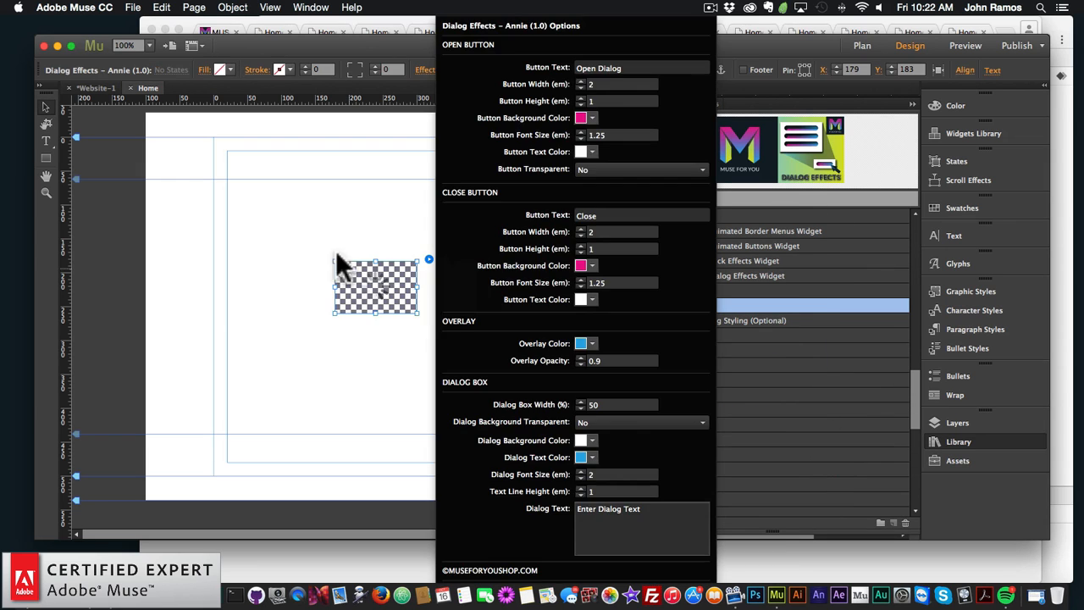
# Step: Close the Annie options, move the widget to about X 420, Y 82, and collapse the library
pyautogui.click(347, 231)
pyautogui.moveTo(382, 296); pyautogui.dragTo(518, 212)
pyautogui.click(958, 442)
# Step: Preview the page in the browser, and open and close the dialog repeatedly to check the Annie effect
pyautogui.click(134, 8)
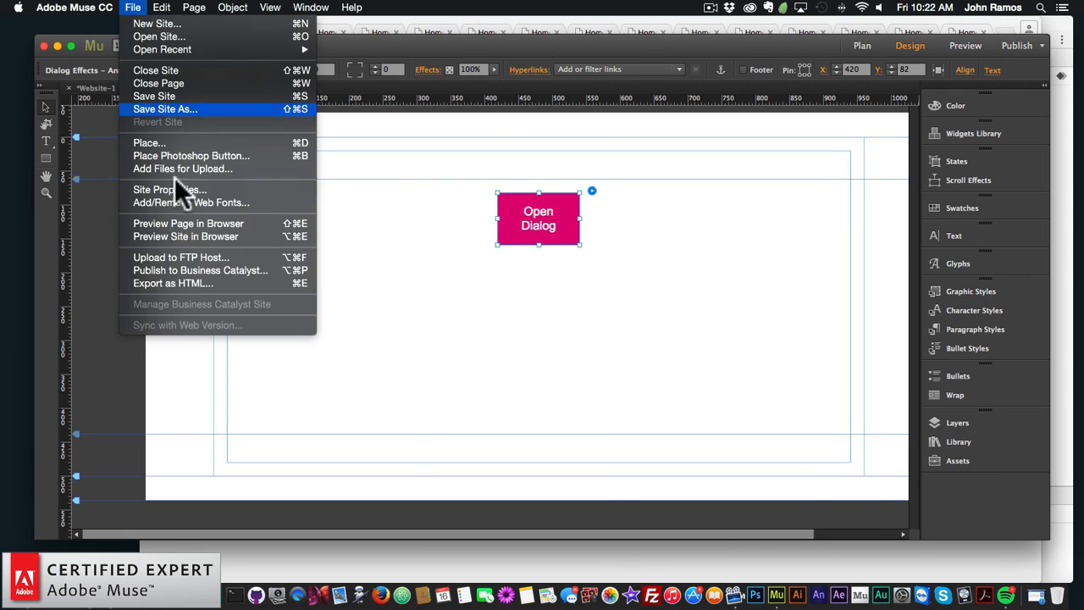
pyautogui.click(195, 224)
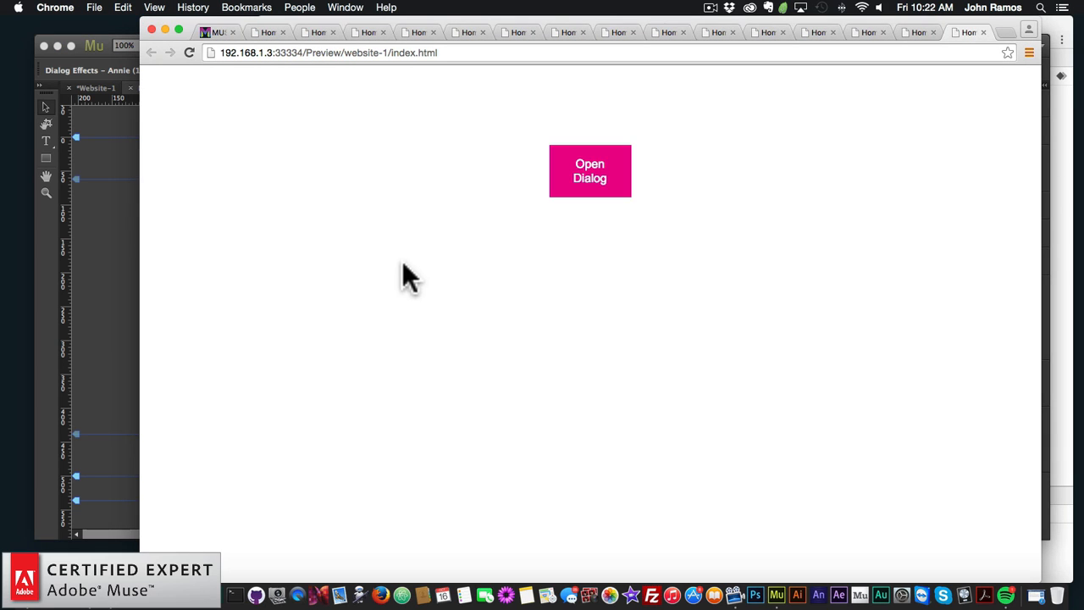
pyautogui.click(597, 179)
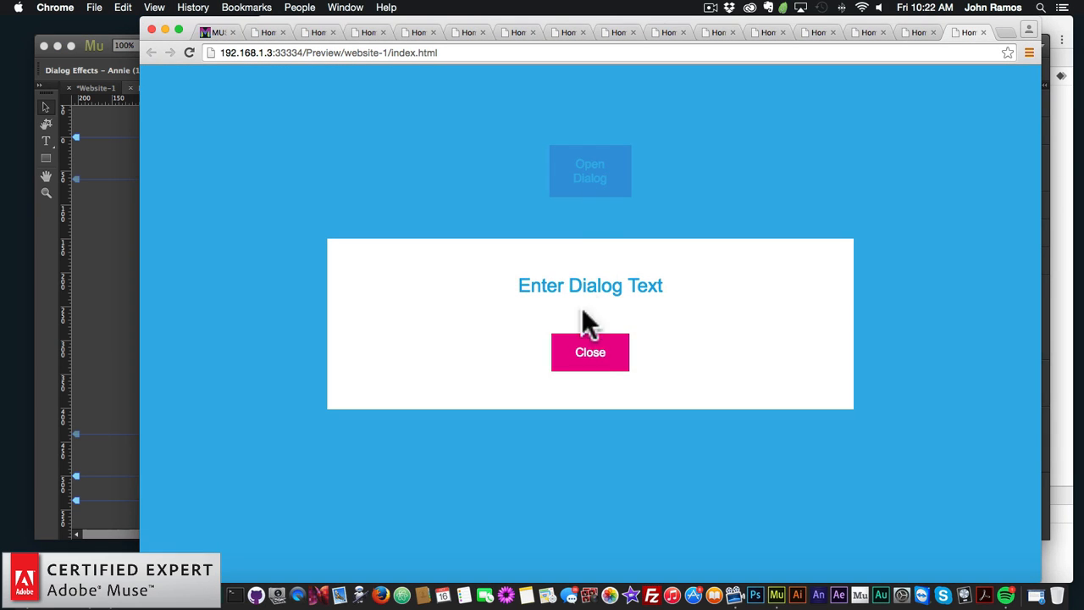
pyautogui.click(595, 362)
pyautogui.click(593, 181)
pyautogui.click(590, 359)
pyautogui.click(598, 178)
pyautogui.click(592, 362)
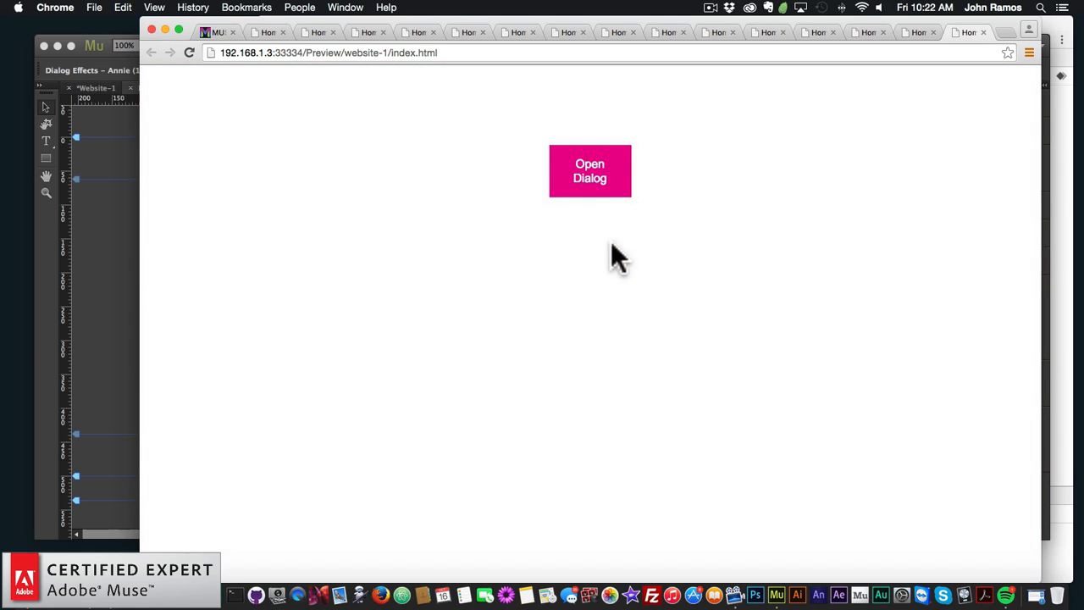
# Step: Open and close the Annie dialog in the browser preview, and return to Adobe Muse
pyautogui.click(597, 186)
pyautogui.click(581, 361)
pyautogui.click(127, 262)
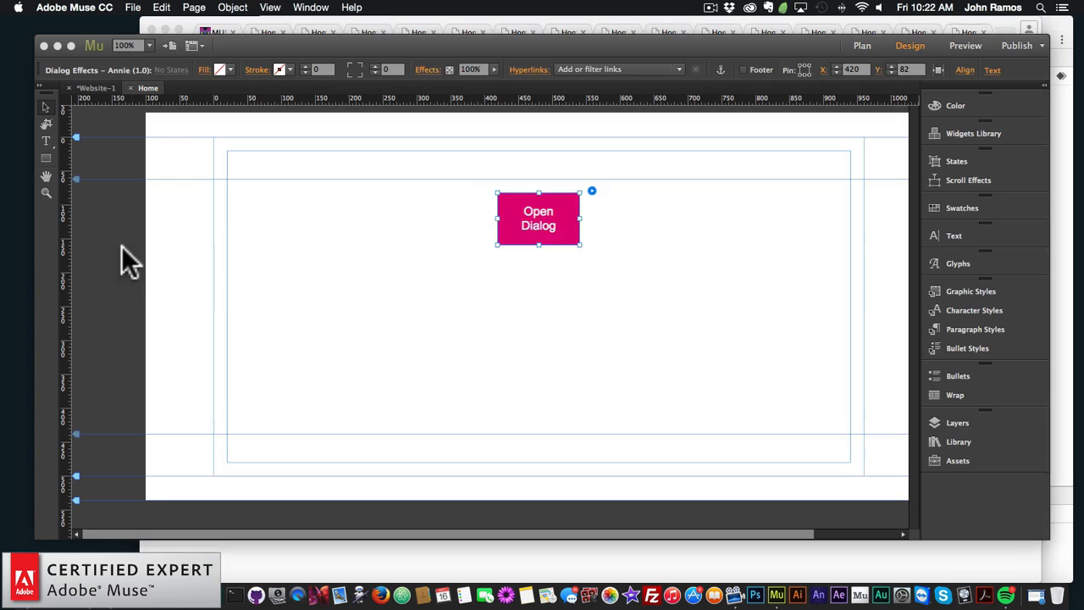
# Step: Replace the Annie widget on the page with the Cathy widget from the Muse For You – Dialog Effects Widget library folder
pyautogui.press('BackSpace')
pyautogui.click(955, 441)
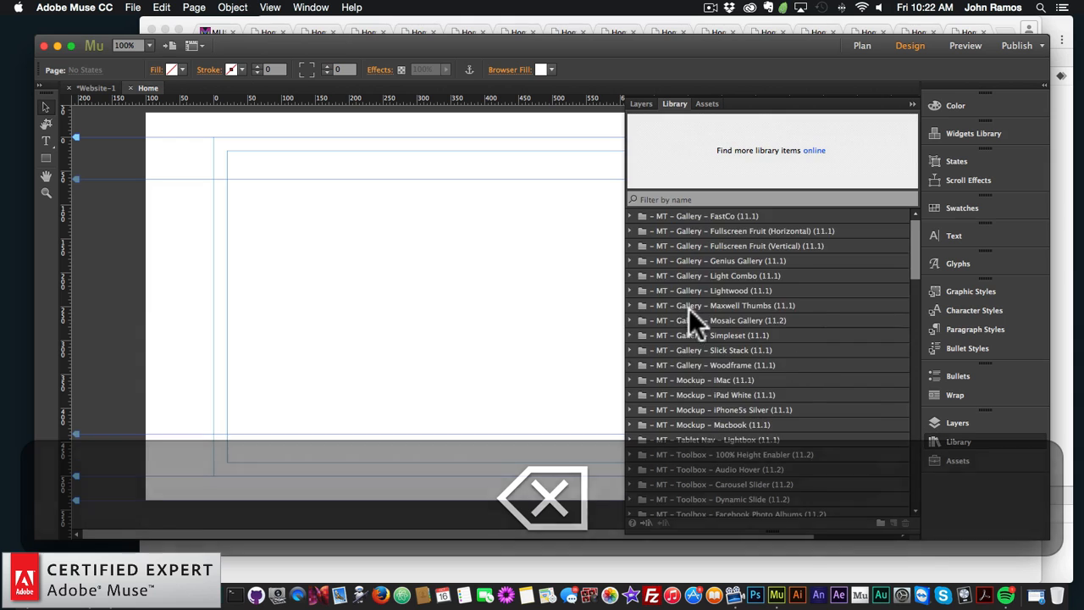
pyautogui.scroll(-10, 690, 312)
pyautogui.click(674, 304)
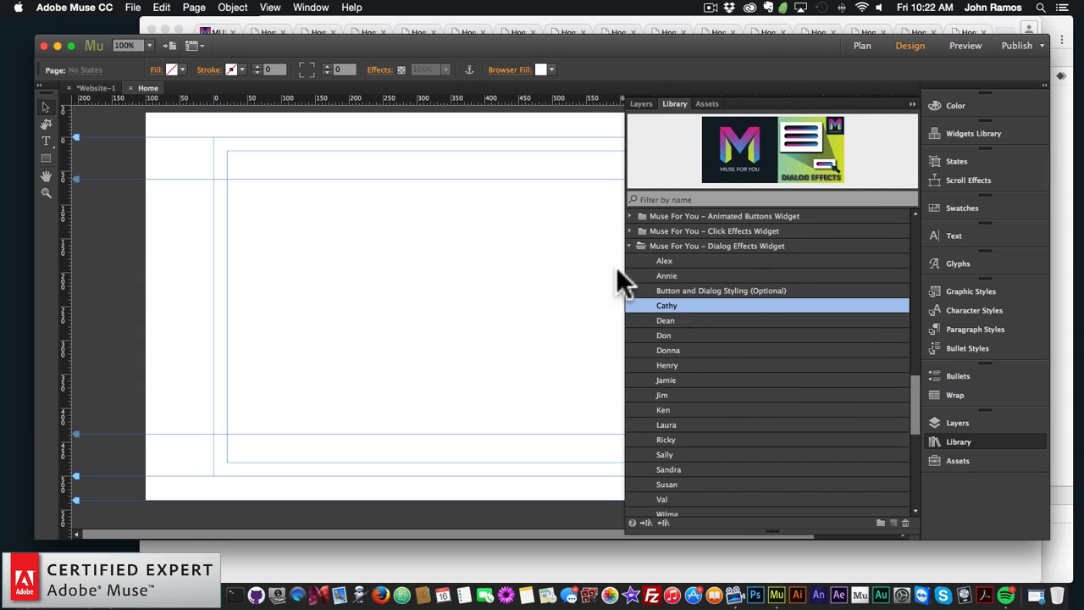
pyautogui.moveTo(615, 267); pyautogui.dragTo(415, 245)
pyautogui.click(533, 255)
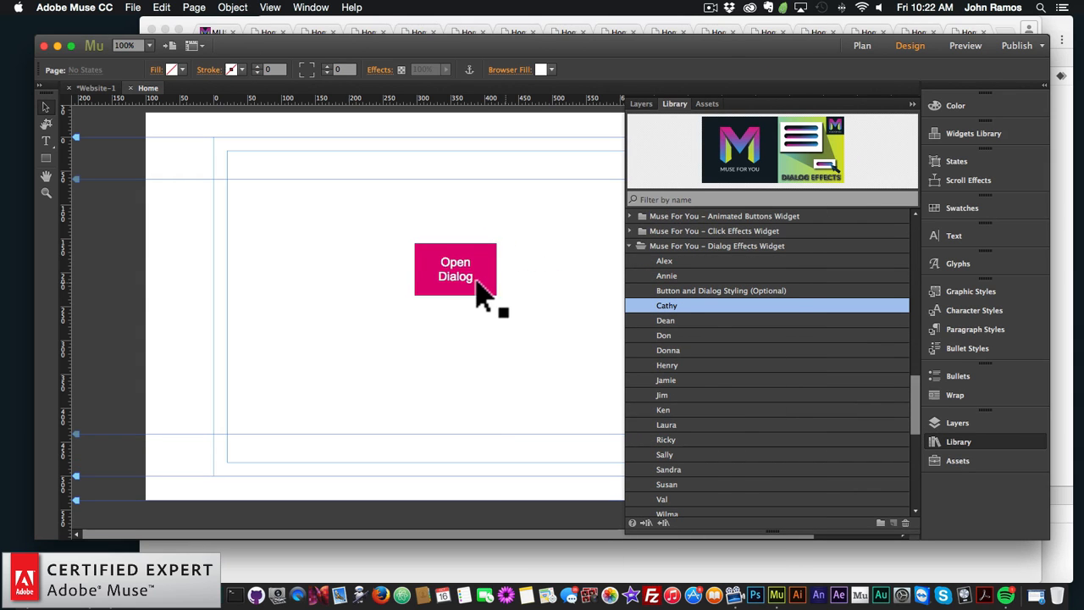
# Step: Reposition the Cathy widget centred near the top of the page, at about X 420, Y 72
pyautogui.click(955, 442)
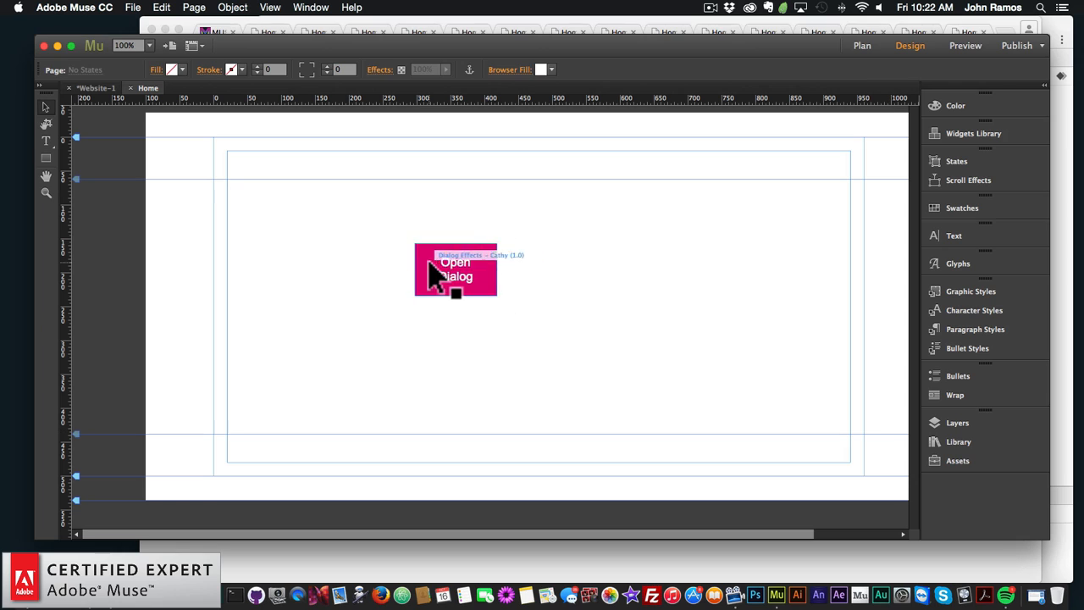
pyautogui.moveTo(435, 274); pyautogui.dragTo(518, 218)
pyautogui.click(512, 273)
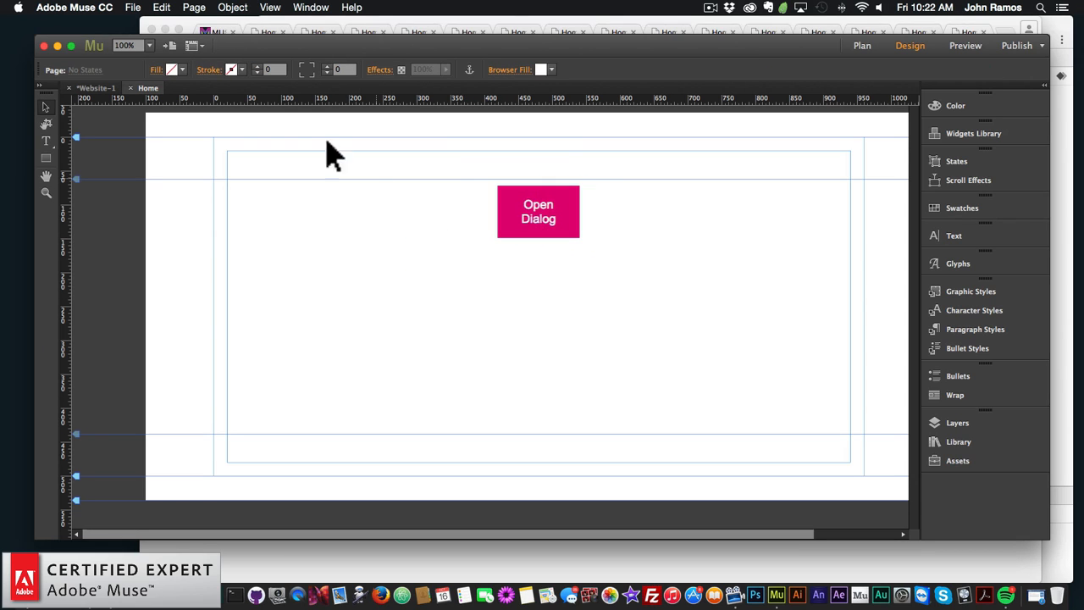
# Step: Preview the page in the browser and open and close the Cathy dialog three times to check its effect
pyautogui.click(133, 9)
pyautogui.click(179, 222)
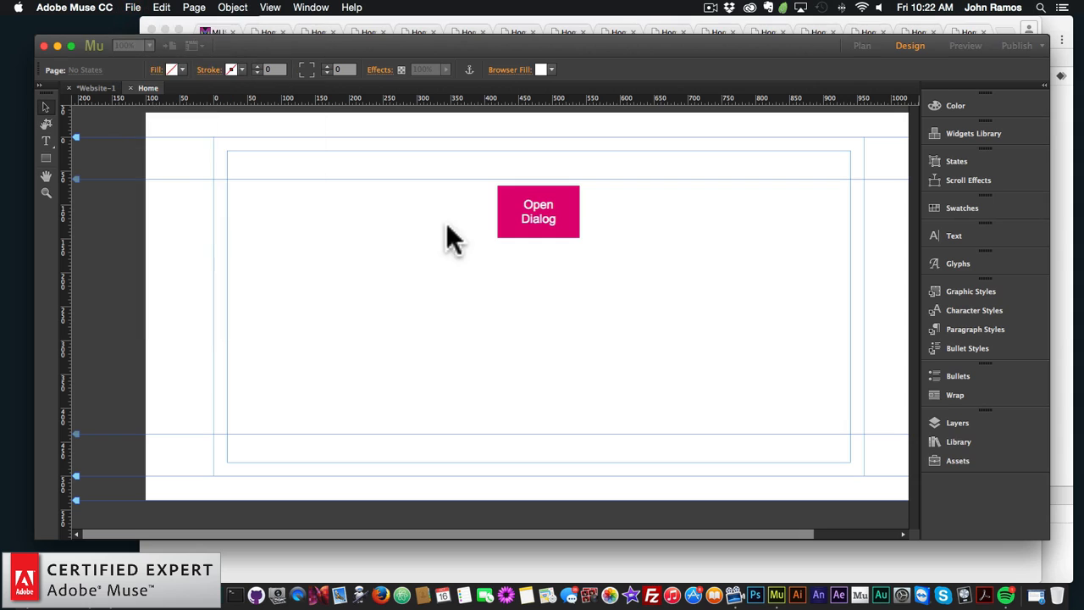
pyautogui.click(576, 153)
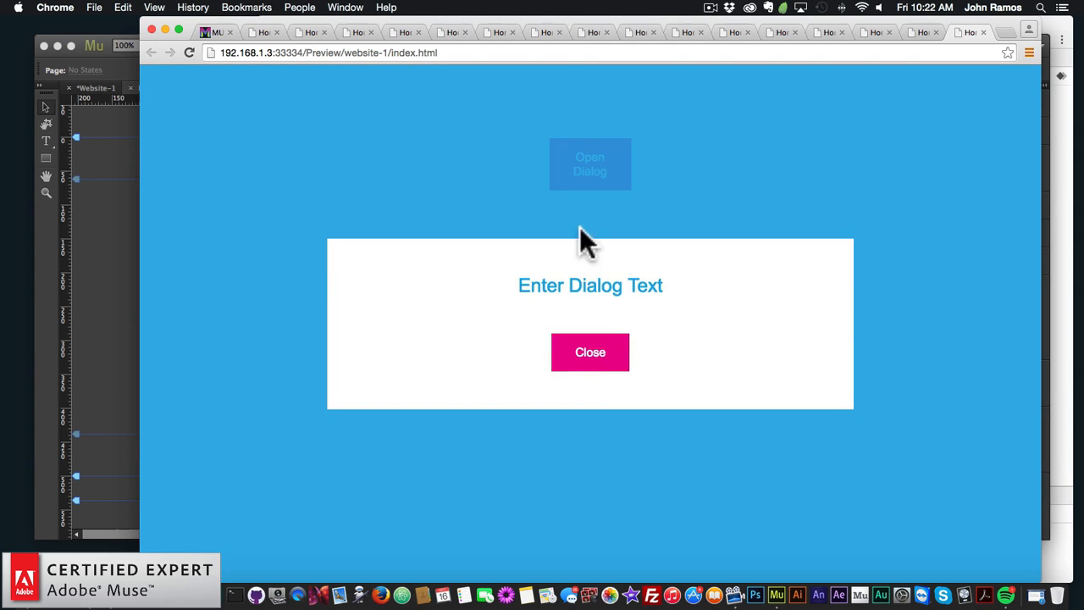
pyautogui.click(606, 359)
pyautogui.click(589, 168)
pyautogui.click(591, 362)
pyautogui.click(590, 174)
pyautogui.click(582, 359)
# Step: Return to Adobe Muse and replace the Cathy widget with the Dean widget from the Dialog Effects library folder
pyautogui.click(133, 259)
pyautogui.click(559, 203)
pyautogui.press('BackSpace')
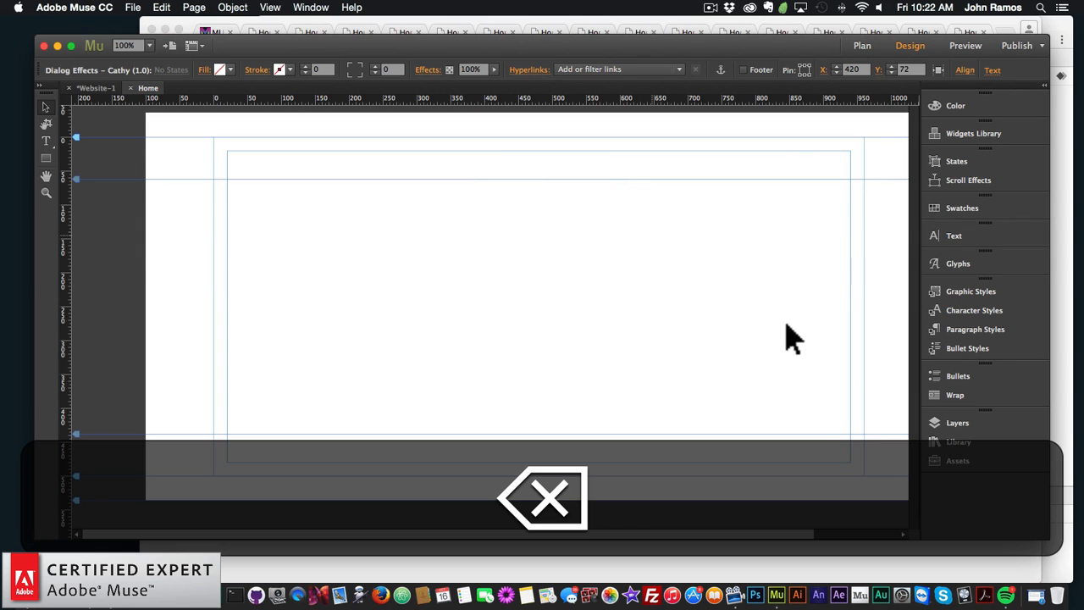
pyautogui.click(958, 442)
pyautogui.scroll(-15, 798, 359)
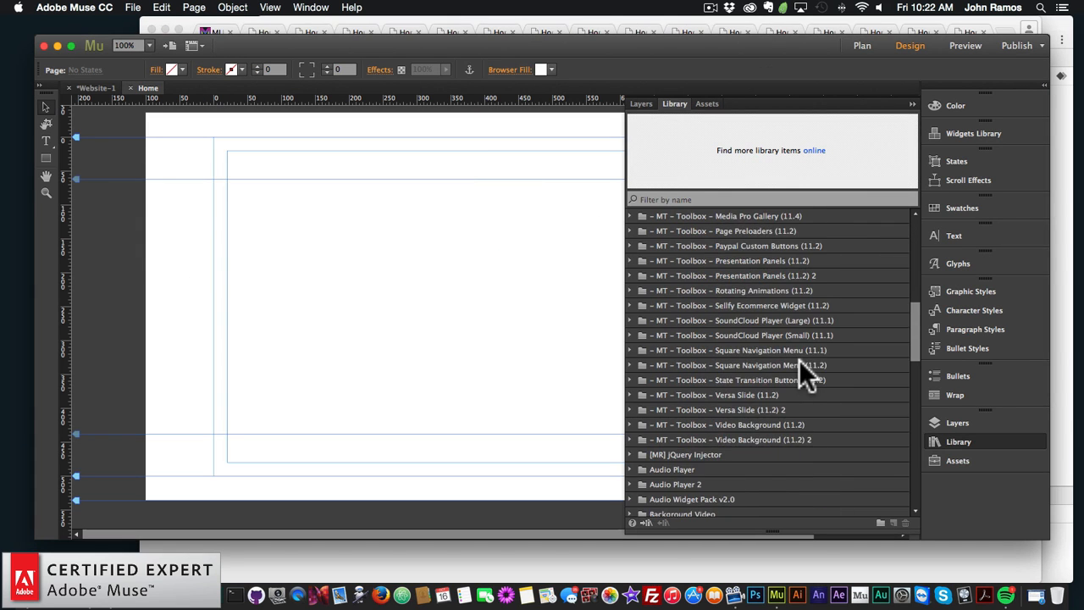
pyautogui.doubleClick(798, 365)
pyautogui.scroll(-3, 798, 365)
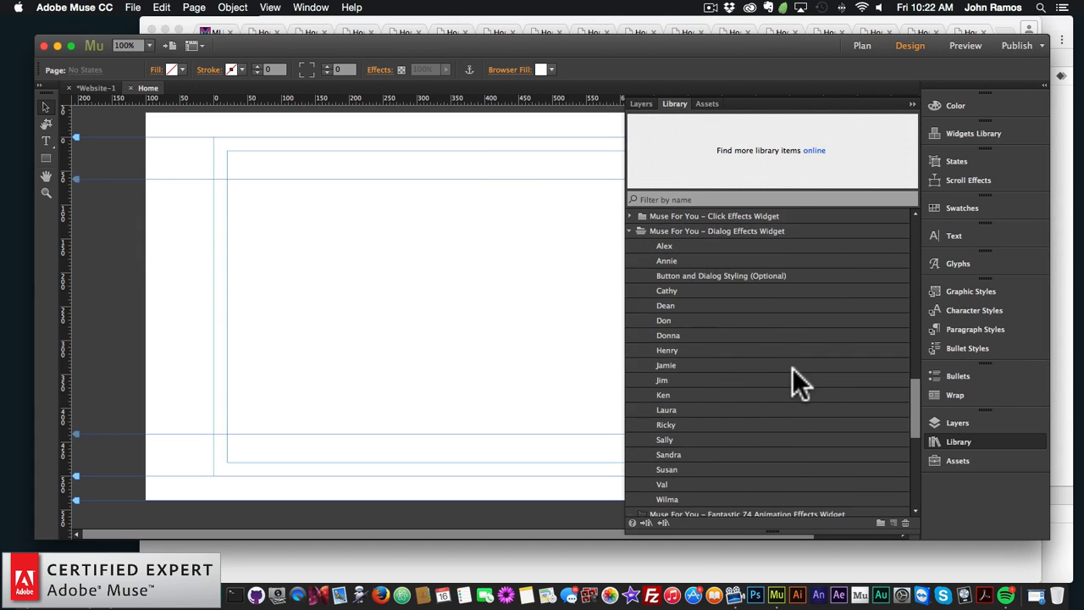
pyautogui.click(679, 305)
pyautogui.moveTo(679, 305); pyautogui.dragTo(383, 217)
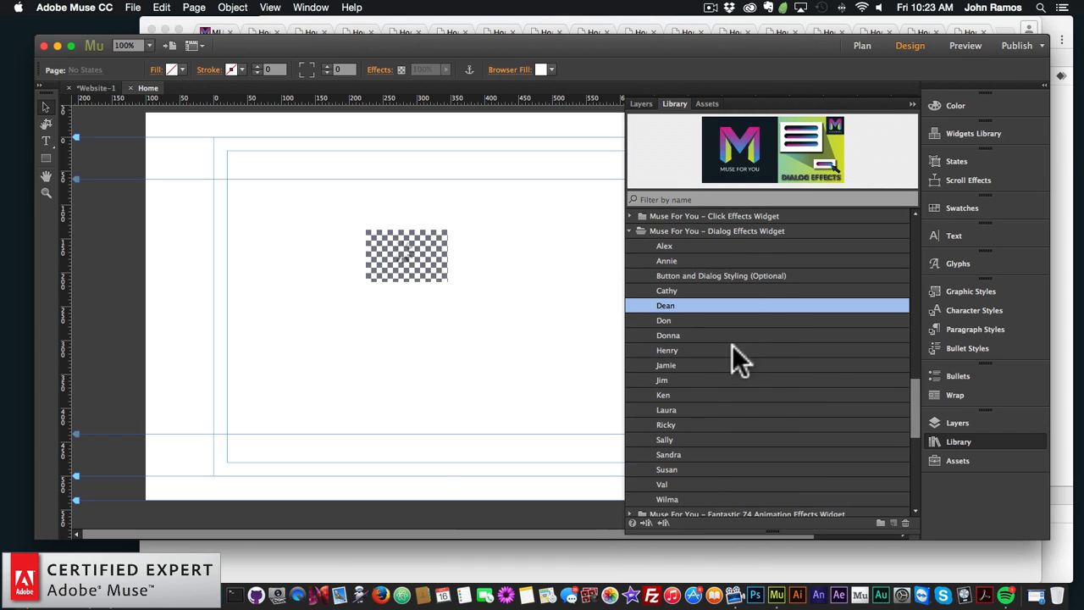
# Step: Reposition the Dean widget so it is horizontally centred near the top of the page
pyautogui.click(990, 441)
pyautogui.moveTo(428, 263); pyautogui.dragTo(553, 228)
pyautogui.click(524, 295)
# Step: Preview the page in the browser and open and close the Dean dialog three times to check its effect
pyautogui.click(138, 12)
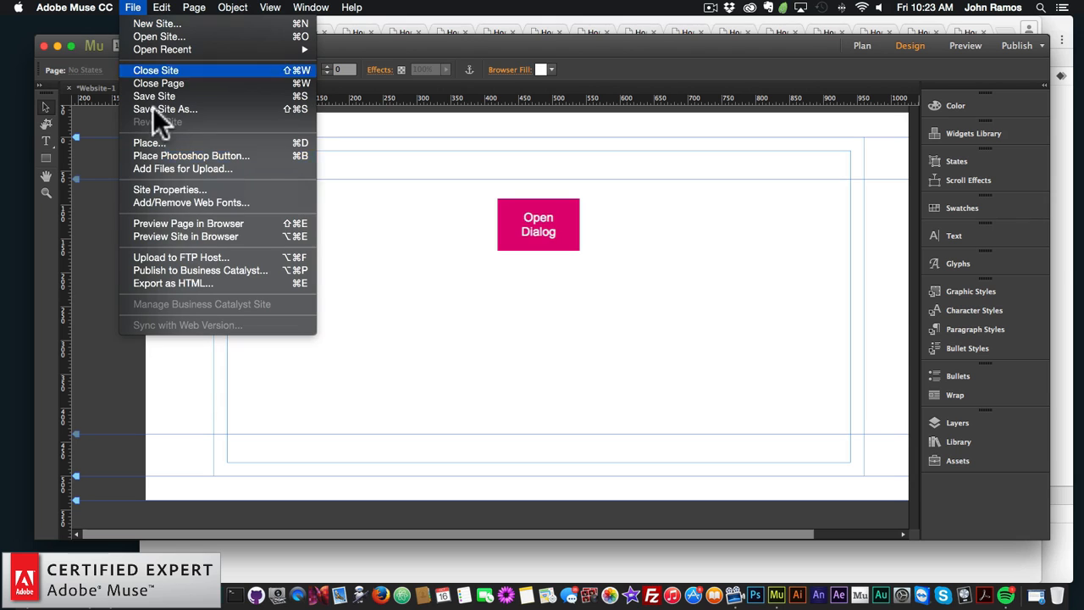
pyautogui.click(180, 224)
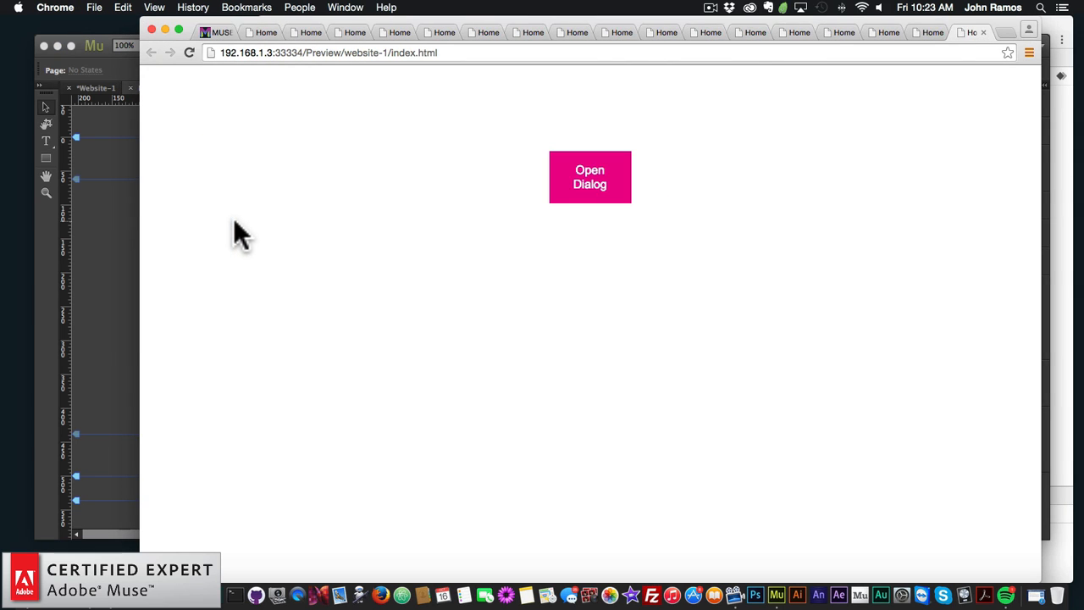
pyautogui.click(586, 192)
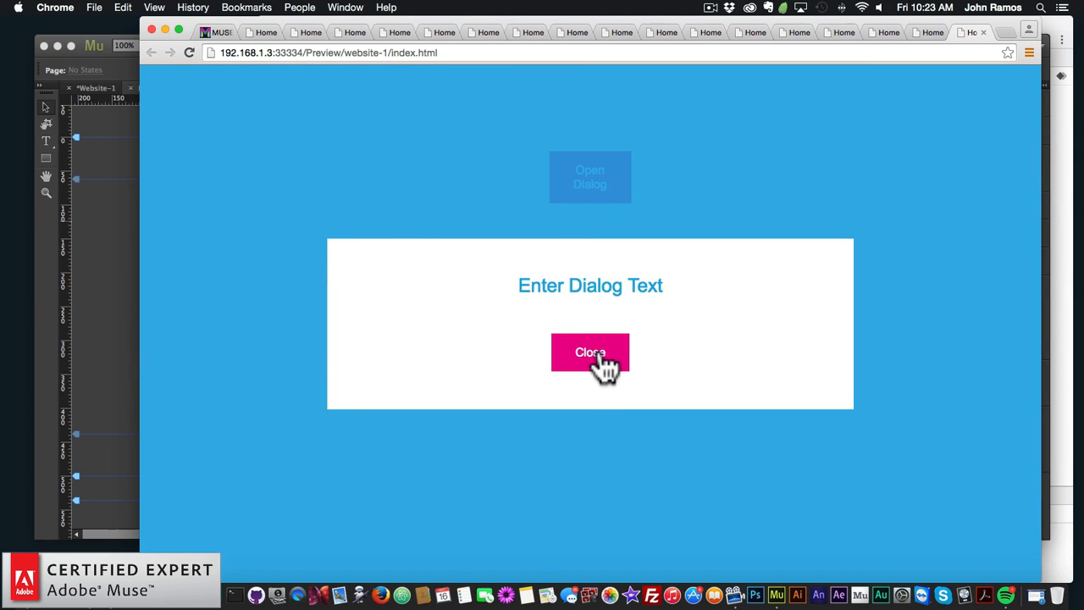
pyautogui.click(604, 356)
pyautogui.click(609, 202)
pyautogui.click(605, 351)
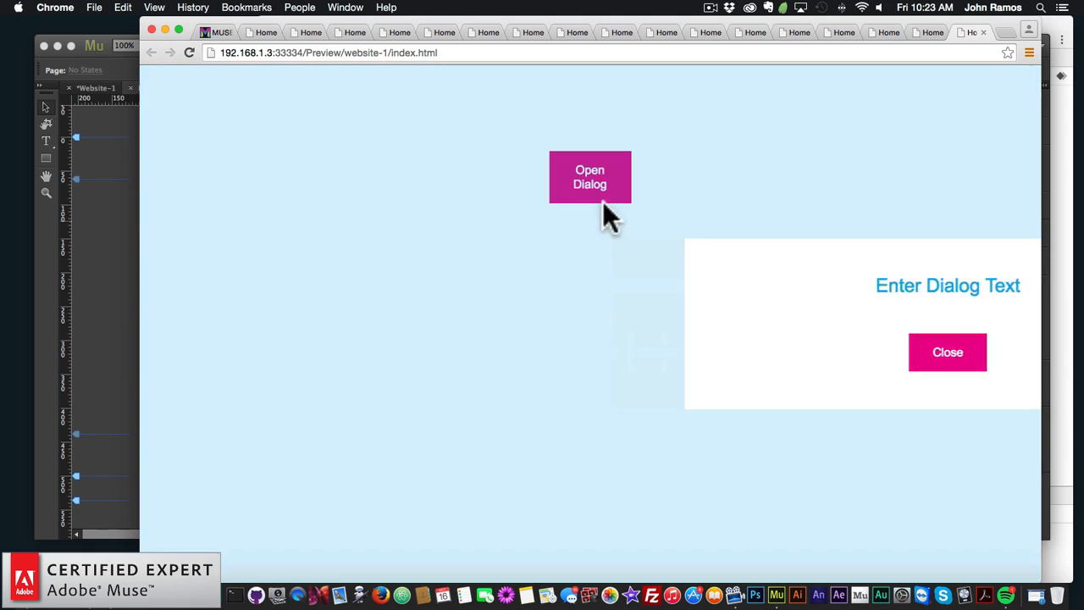
pyautogui.click(588, 189)
pyautogui.click(607, 357)
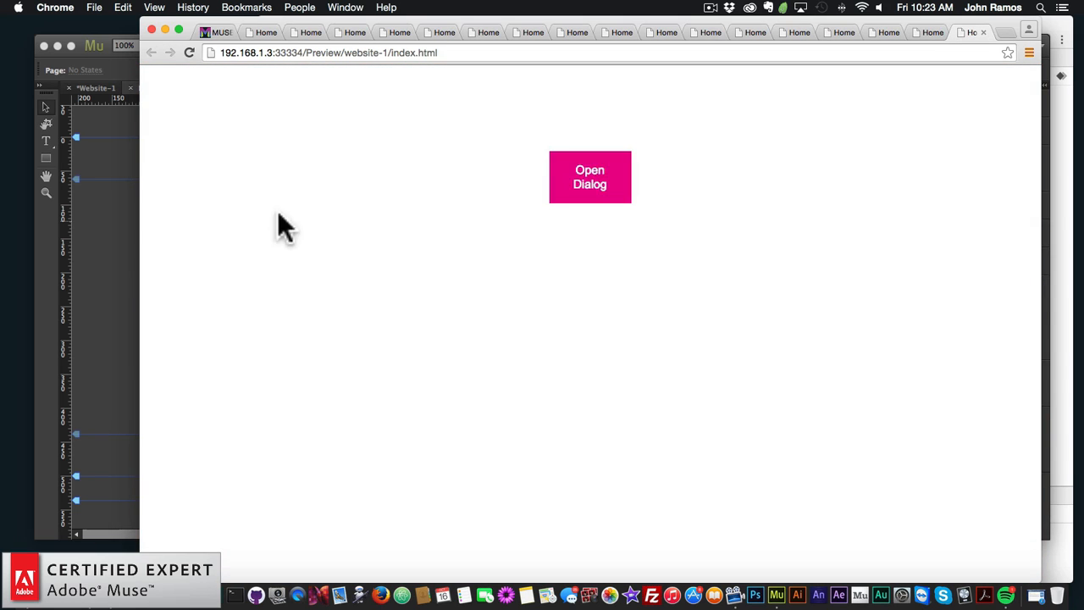
# Step: Return to Adobe Muse and replace the Dean widget with the Don widget from the Dialog Effects library folder
pyautogui.click(130, 241)
pyautogui.click(533, 240)
pyautogui.press('BackSpace')
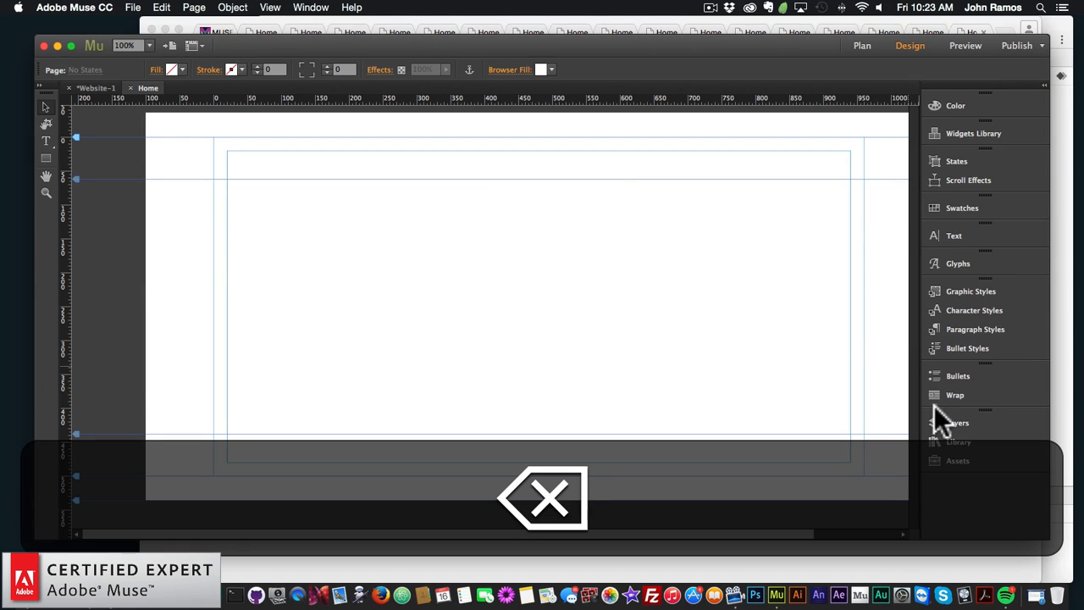
pyautogui.click(949, 441)
pyautogui.scroll(-15, 786, 346)
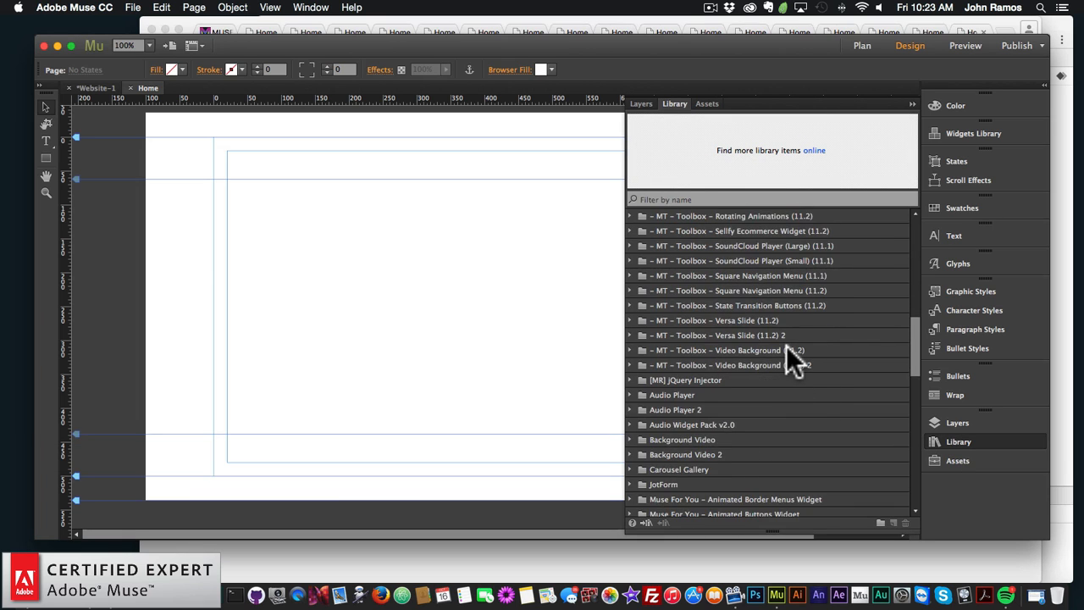
pyautogui.scroll(-2, 786, 348)
pyautogui.click(786, 347)
pyautogui.moveTo(670, 423); pyautogui.dragTo(356, 232)
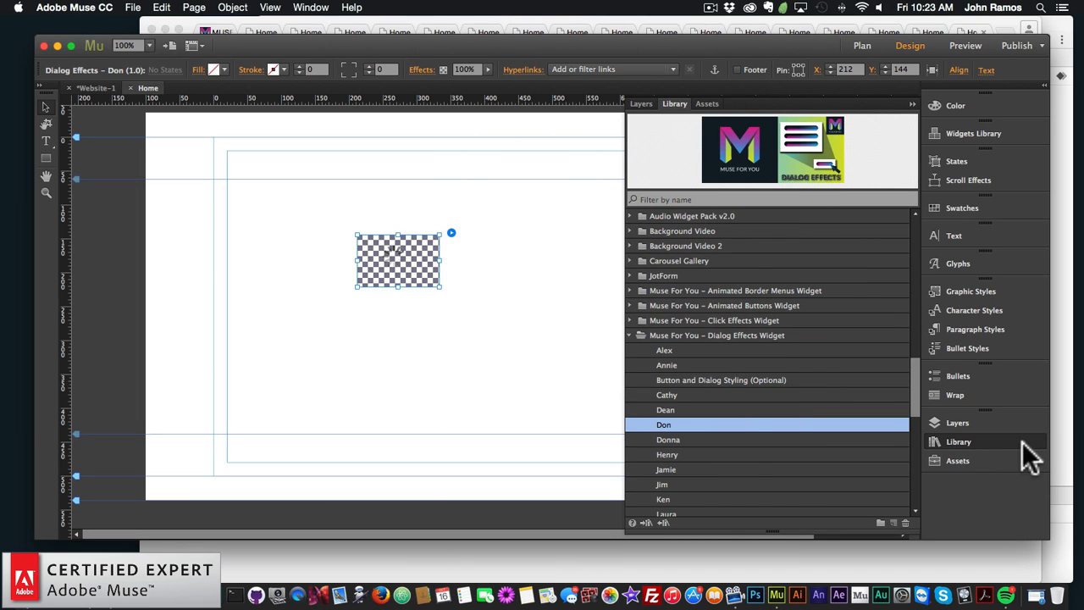
# Step: Reposition the Don widget centred near the top of the page, at about X 420, Y 102
pyautogui.click(969, 443)
pyautogui.moveTo(398, 275); pyautogui.dragTo(539, 247)
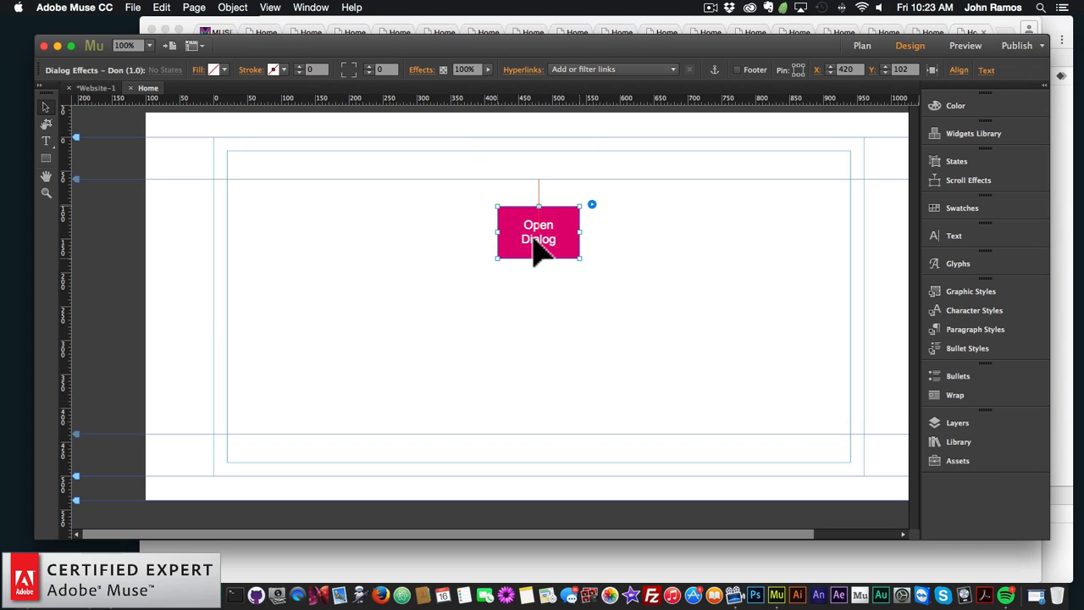
pyautogui.click(502, 288)
# Step: Preview the page in the browser and open and close the Don dialog four times to check its effect
pyautogui.click(134, 8)
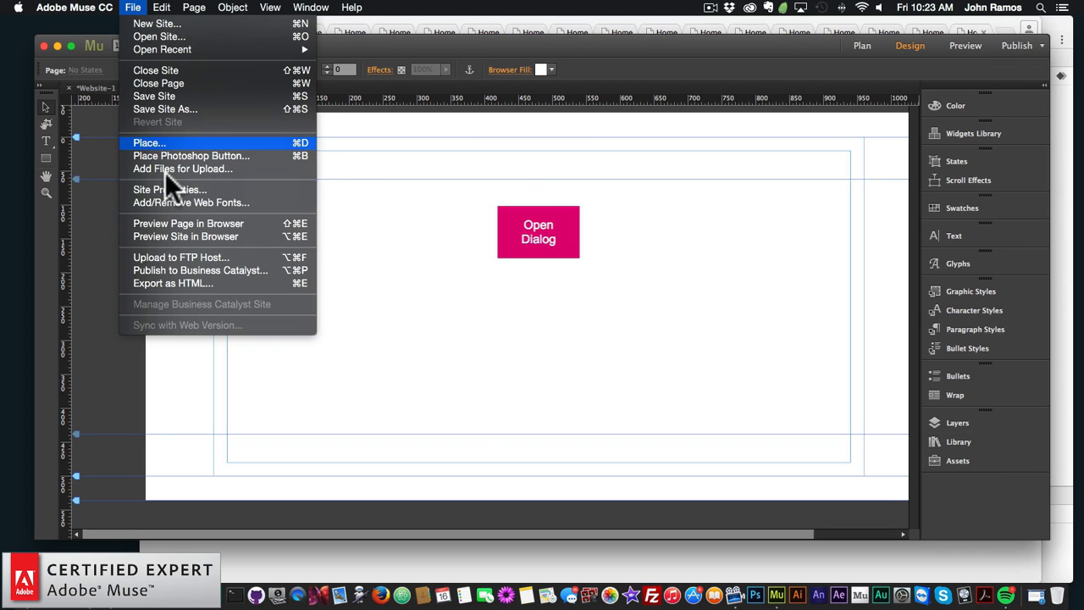
pyautogui.click(170, 222)
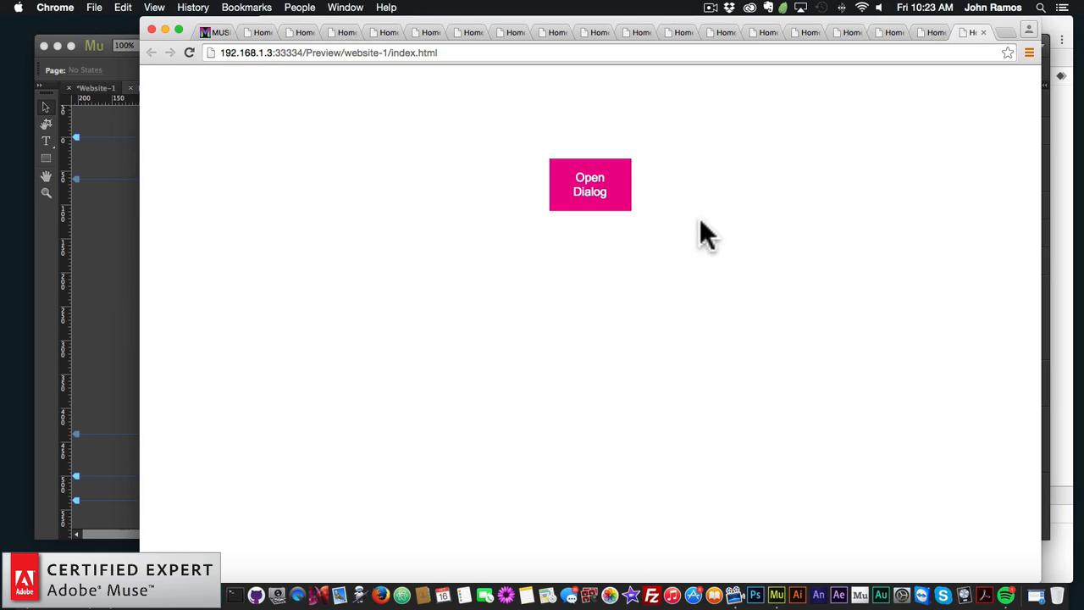
pyautogui.click(590, 184)
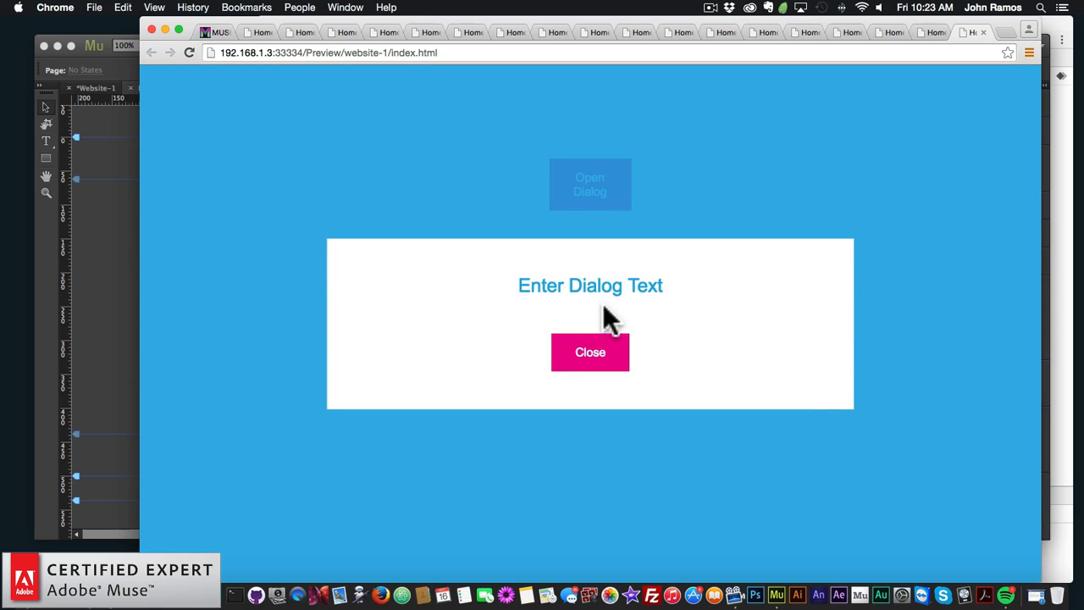
pyautogui.click(587, 356)
pyautogui.click(590, 200)
pyautogui.click(587, 364)
pyautogui.click(590, 196)
pyautogui.click(592, 356)
pyautogui.click(597, 202)
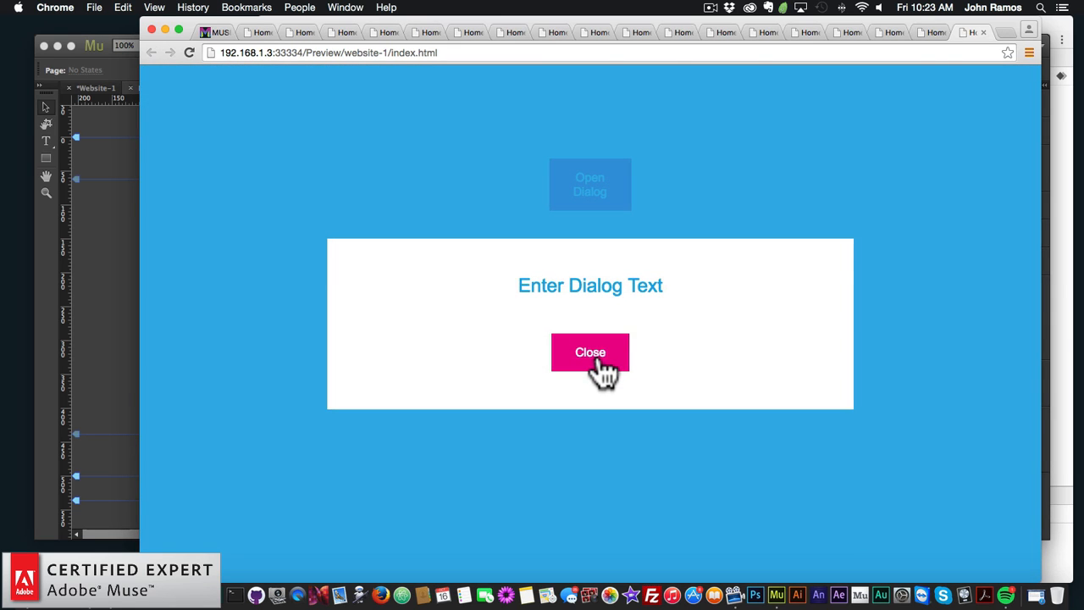
pyautogui.click(603, 369)
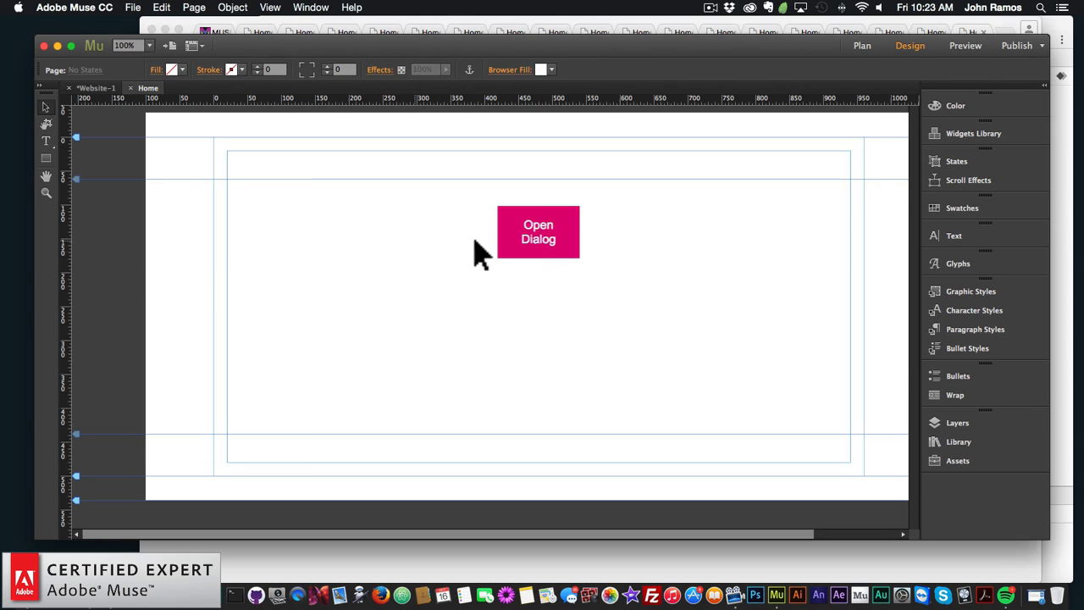
# Step: Replace the Don widget on the page with the Donna widget from the Dialog Effects library folder, keeping its default options
pyautogui.click(508, 252)
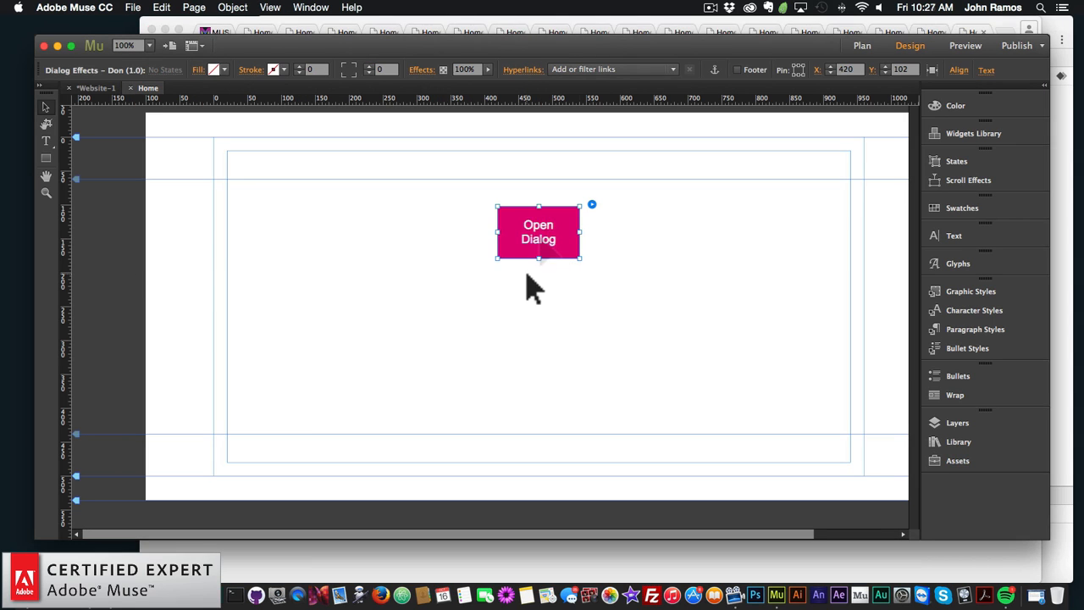
pyautogui.press('BackSpace')
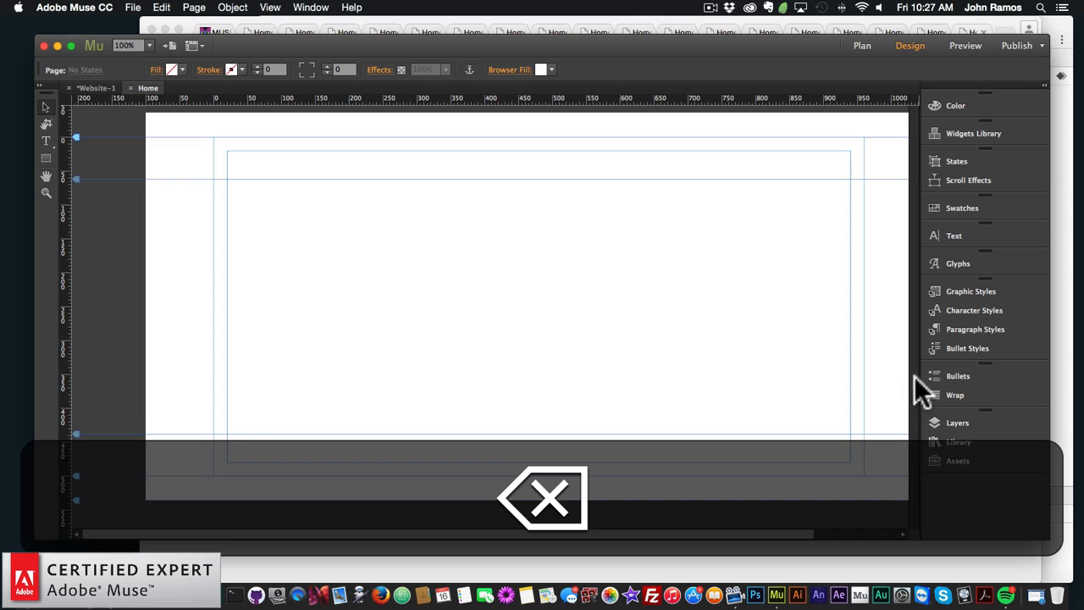
pyautogui.click(946, 436)
pyautogui.scroll(-10, 809, 365)
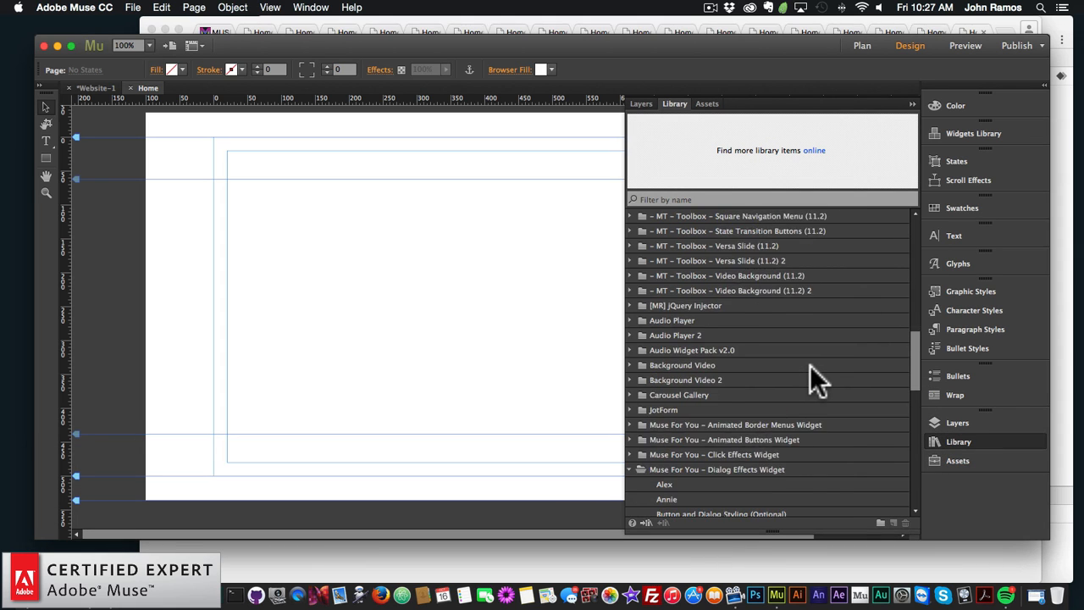
pyautogui.scroll(4, 809, 365)
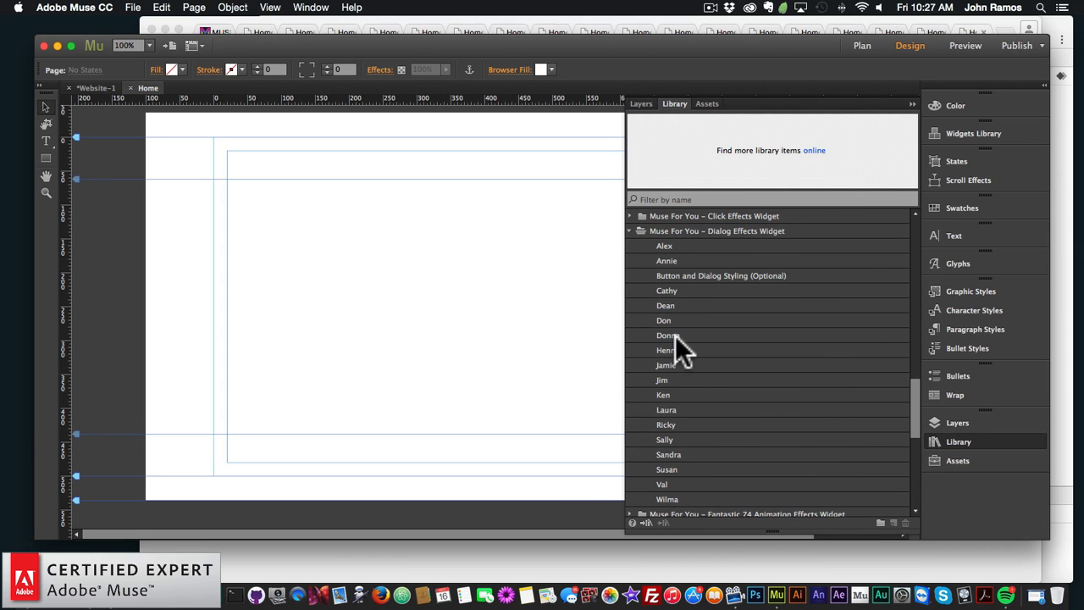
pyautogui.moveTo(675, 335); pyautogui.dragTo(373, 272)
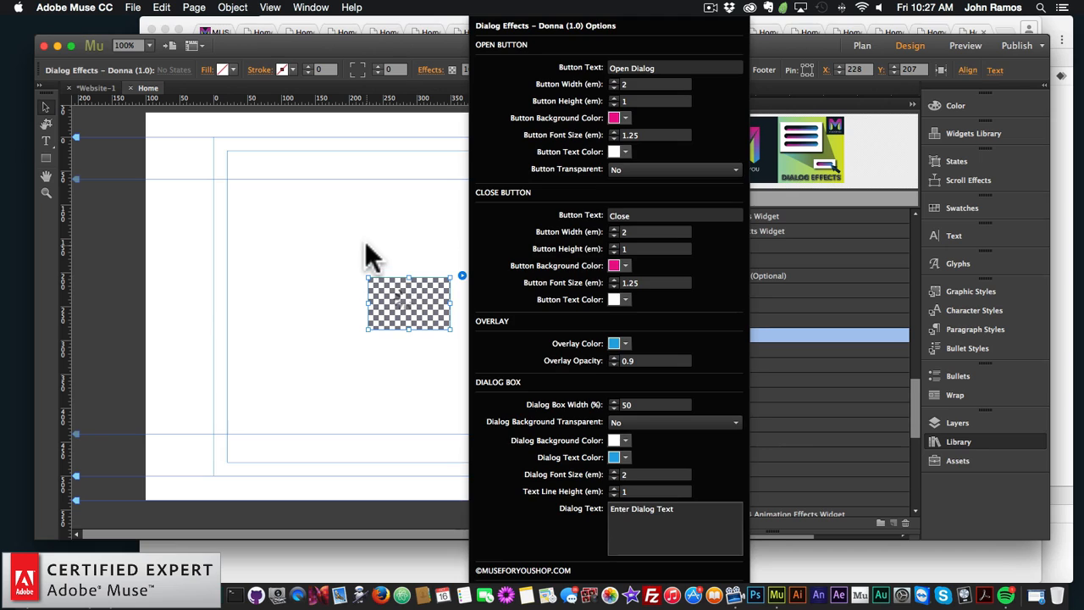
pyautogui.click(368, 247)
# Step: Reposition the Donna widget so it is horizontally centred near the top of the page
pyautogui.click(991, 441)
pyautogui.moveTo(423, 314); pyautogui.dragTo(542, 240)
pyautogui.click(547, 295)
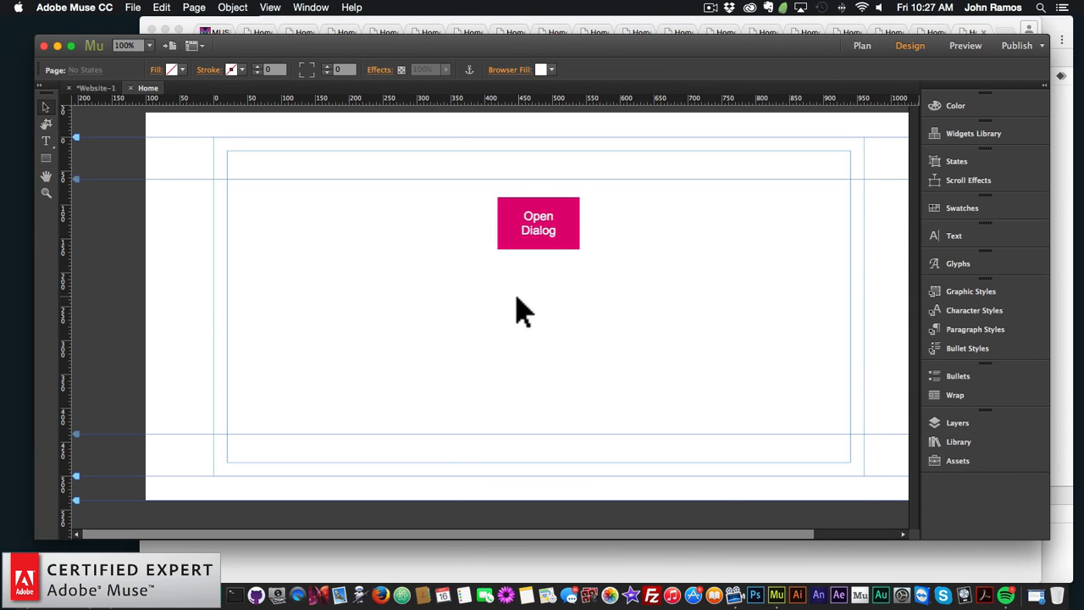
# Step: Preview the page in the browser and open and close the Donna dialog three times to check its effect
pyautogui.click(132, 6)
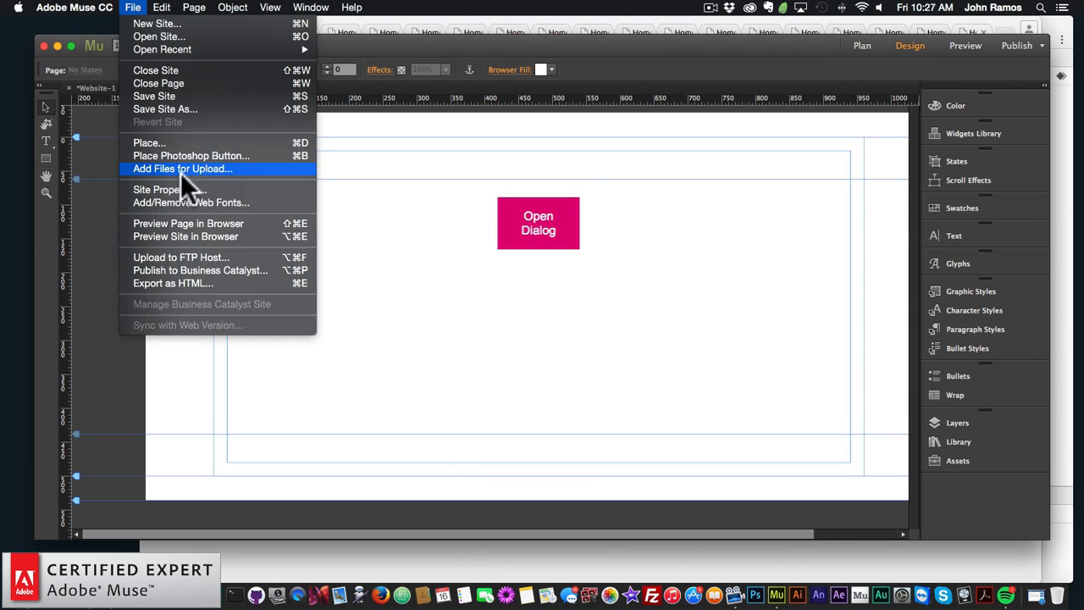
pyautogui.click(188, 223)
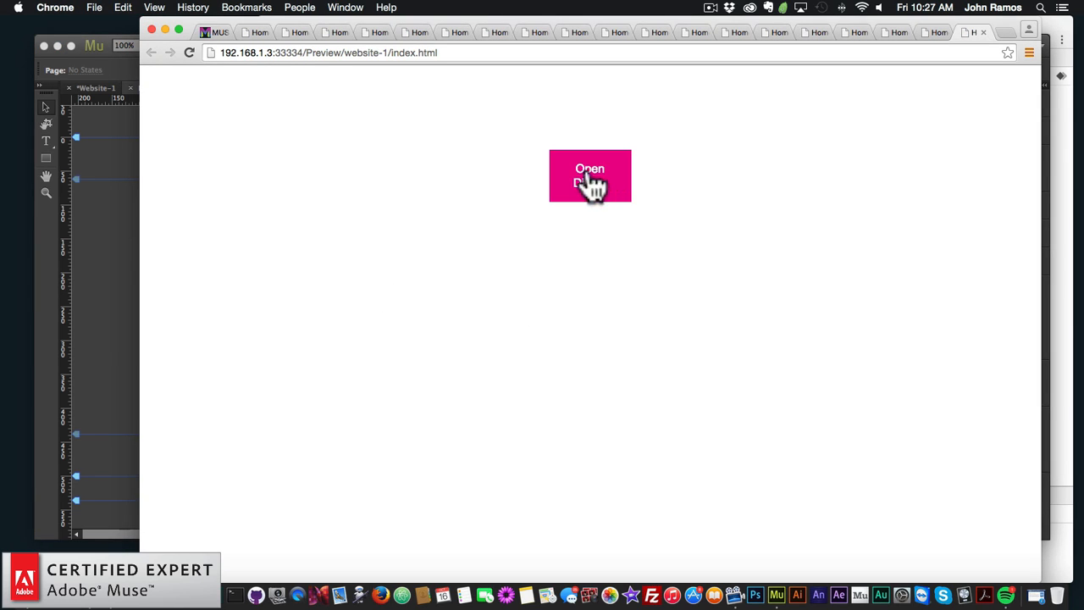
pyautogui.click(590, 181)
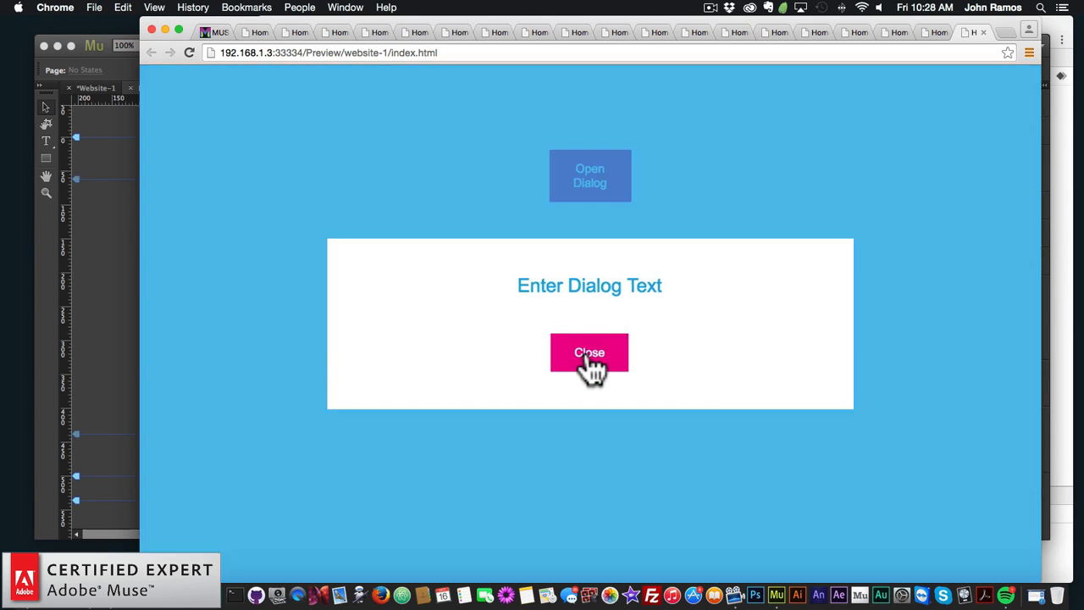
pyautogui.click(590, 360)
pyautogui.click(593, 186)
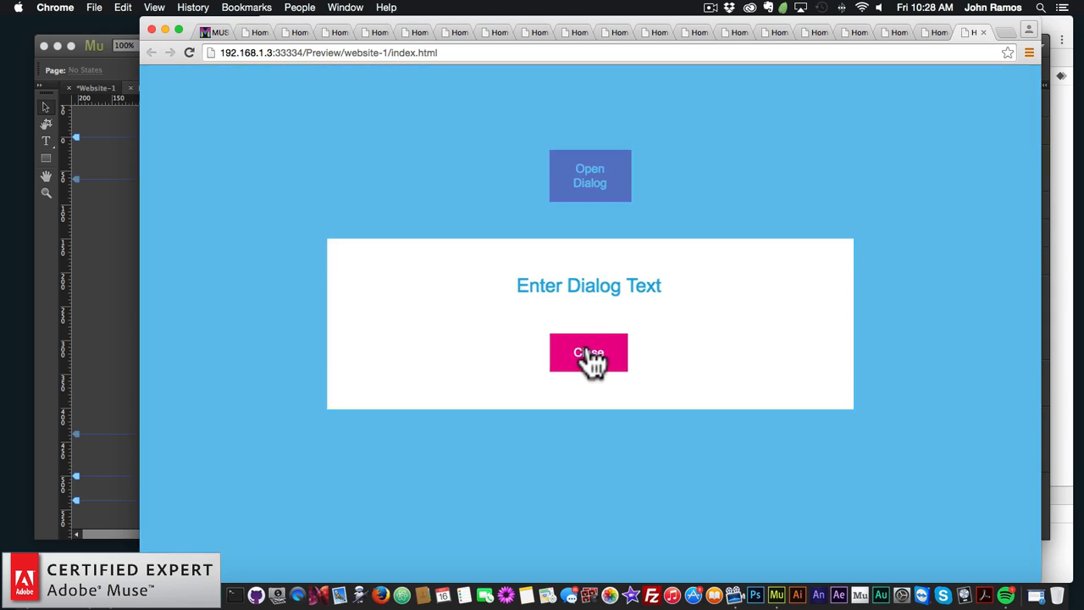
pyautogui.click(592, 362)
pyautogui.click(590, 186)
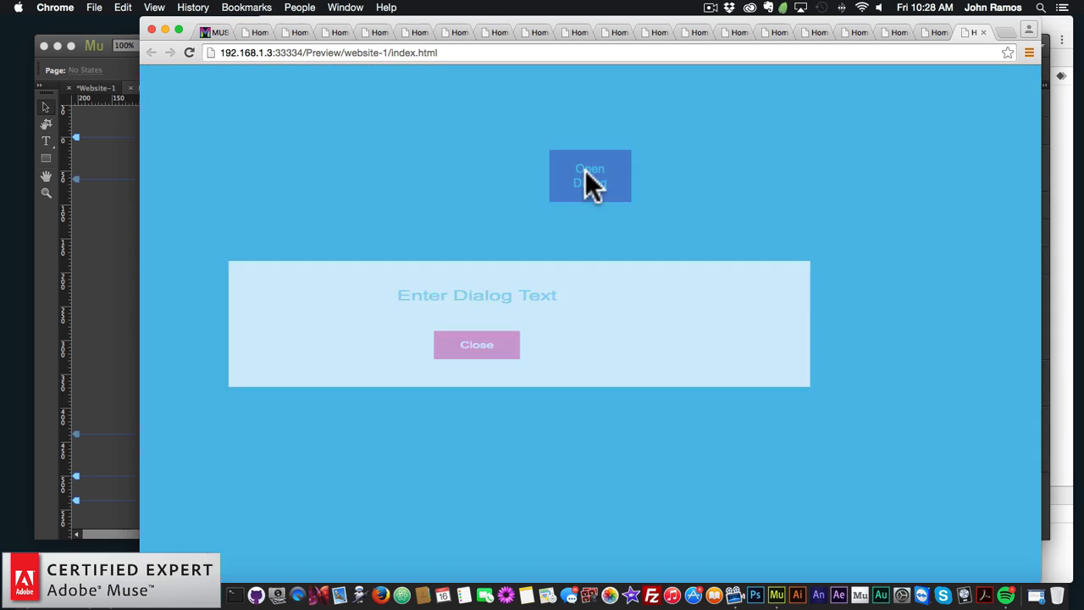
pyautogui.click(592, 365)
# Step: Replace the Donna widget on the page with the Henry widget from the Dialog Effects library folder, keeping its default options
pyautogui.click(118, 242)
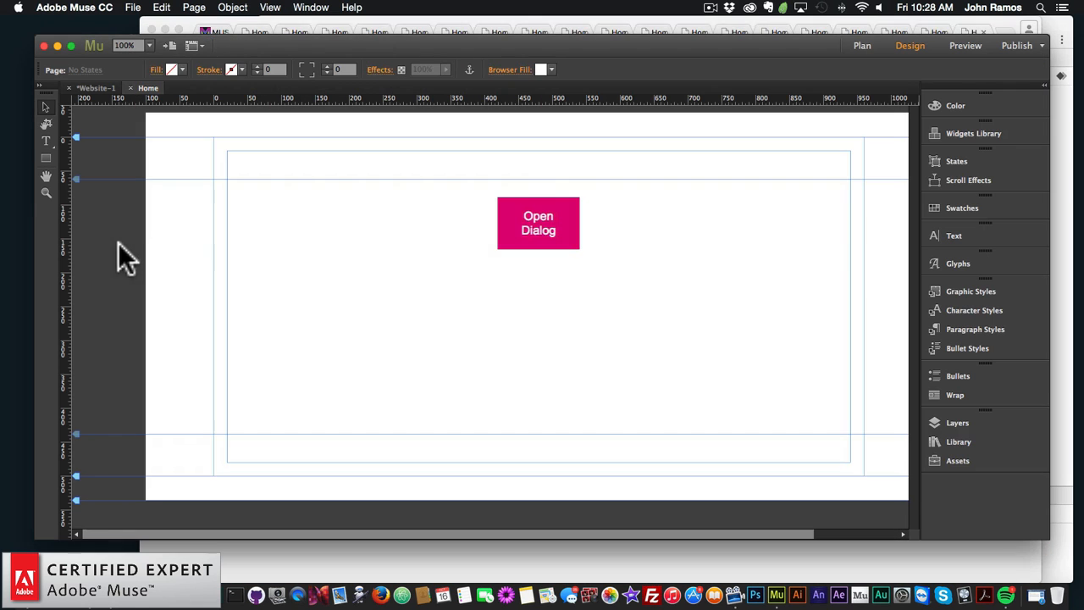
pyautogui.click(549, 237)
pyautogui.press('BackSpace')
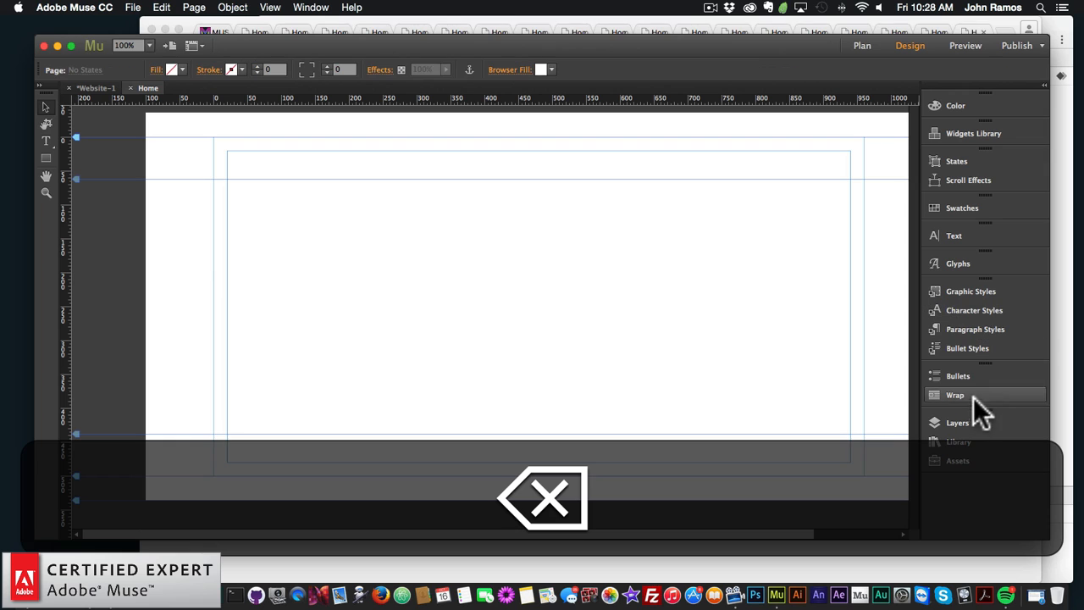
pyautogui.click(968, 438)
pyautogui.scroll(-10, 690, 397)
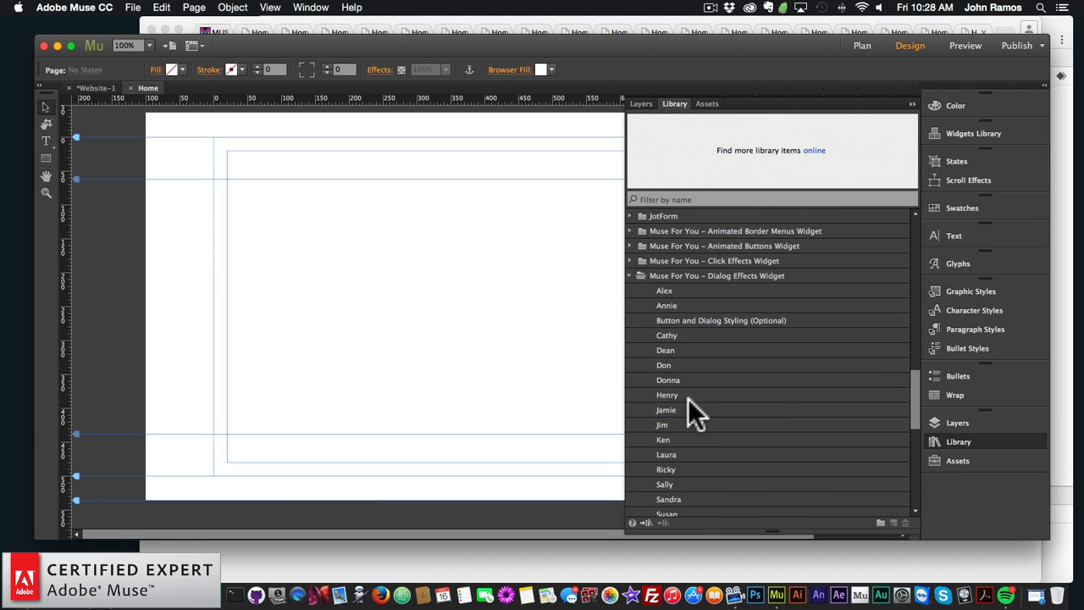
pyautogui.click(640, 393)
pyautogui.moveTo(669, 392); pyautogui.dragTo(359, 267)
pyautogui.click(344, 271)
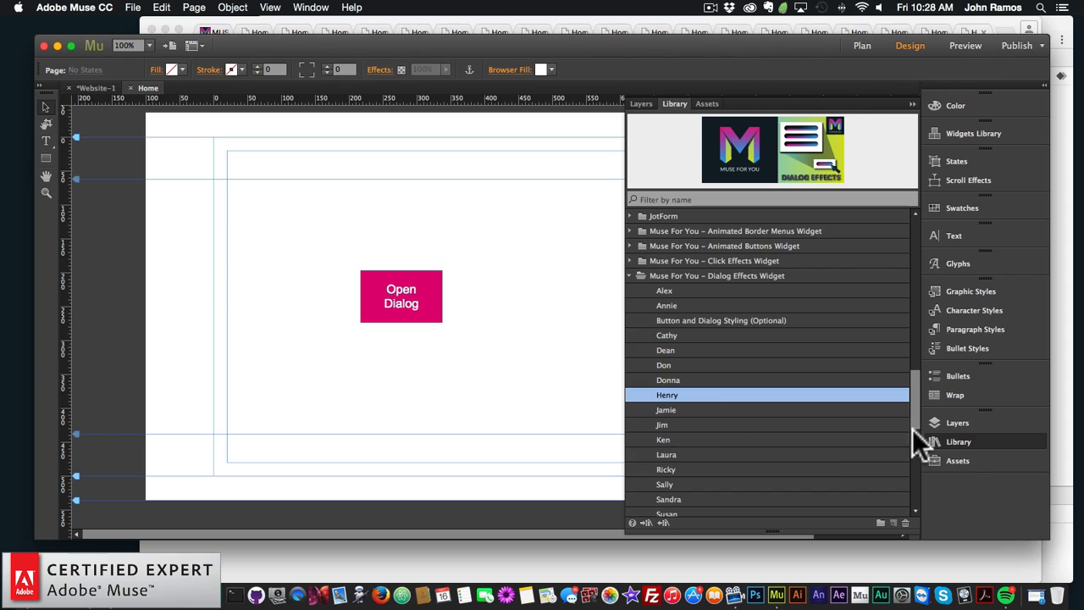
# Step: Reposition the Henry widget so it is horizontally centred just below the upper guide of the page
pyautogui.click(959, 442)
pyautogui.click(407, 307)
pyautogui.moveTo(406, 307); pyautogui.dragTo(537, 220)
pyautogui.click(490, 330)
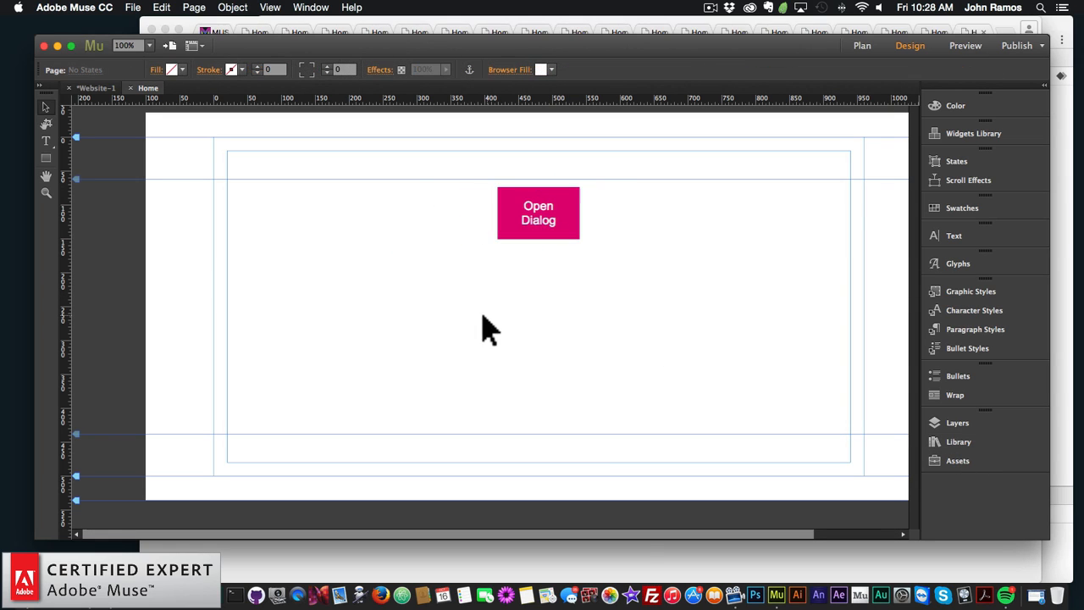
# Step: Preview the page in the browser and open and close the Henry dialog four times to check its effect
pyautogui.click(133, 7)
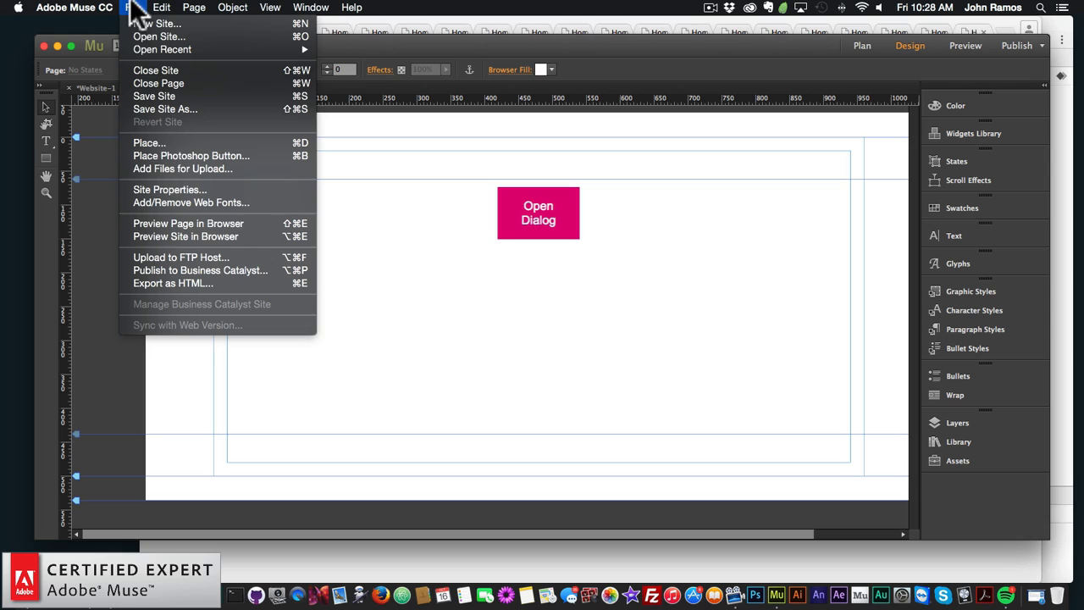
pyautogui.click(195, 222)
pyautogui.click(590, 174)
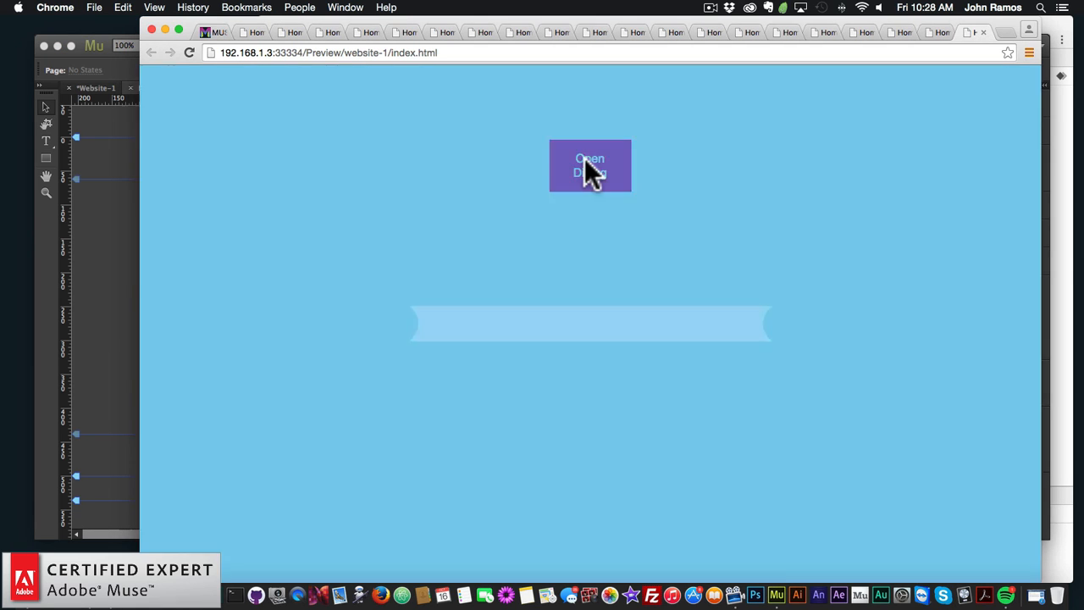
pyautogui.click(587, 360)
pyautogui.click(587, 185)
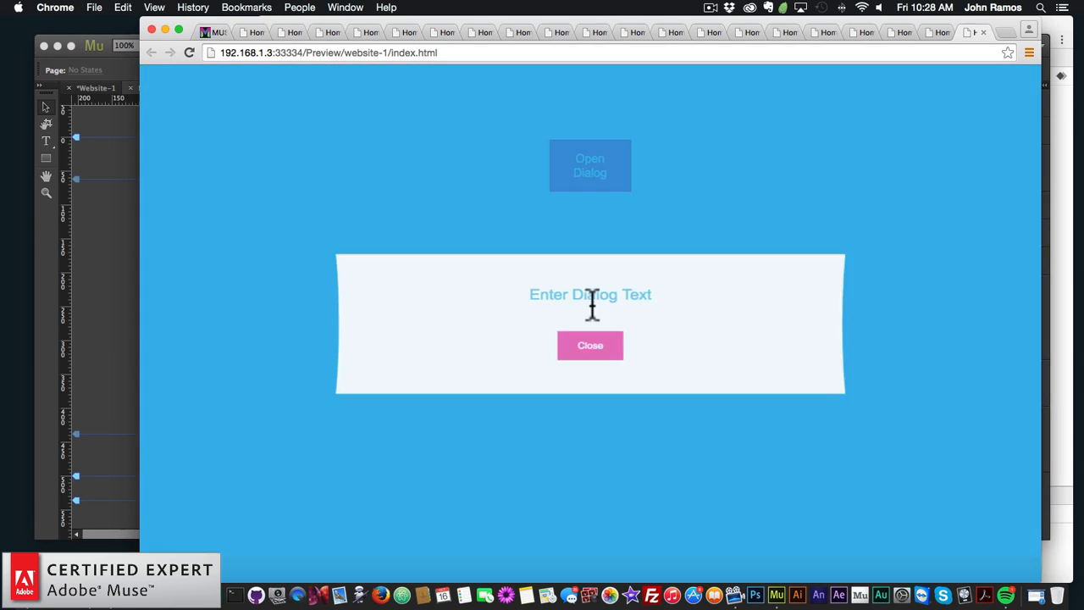
pyautogui.click(597, 358)
pyautogui.click(585, 169)
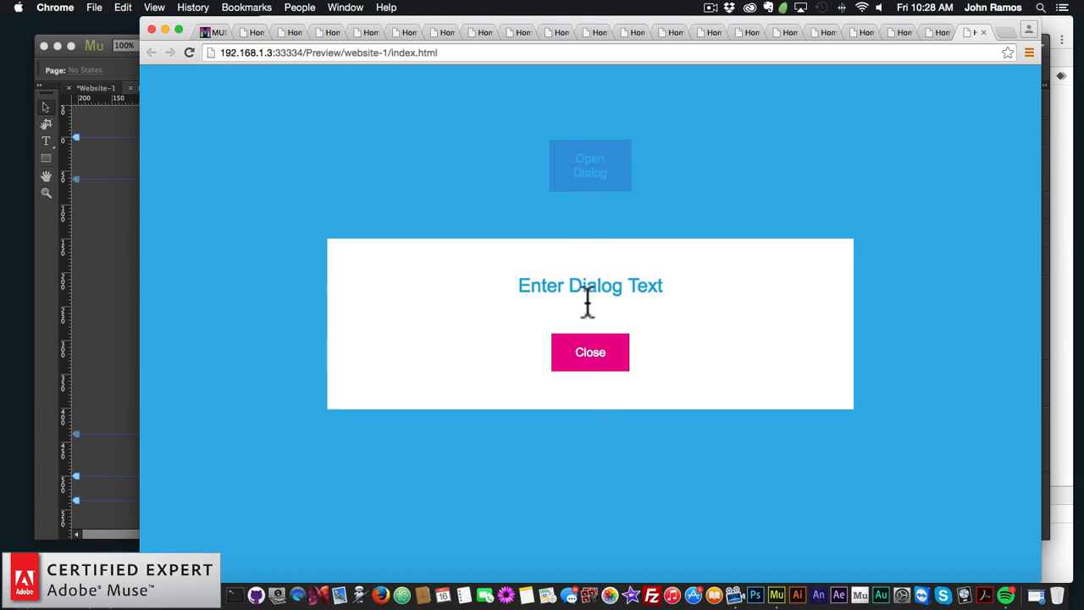
pyautogui.click(593, 359)
pyautogui.click(593, 175)
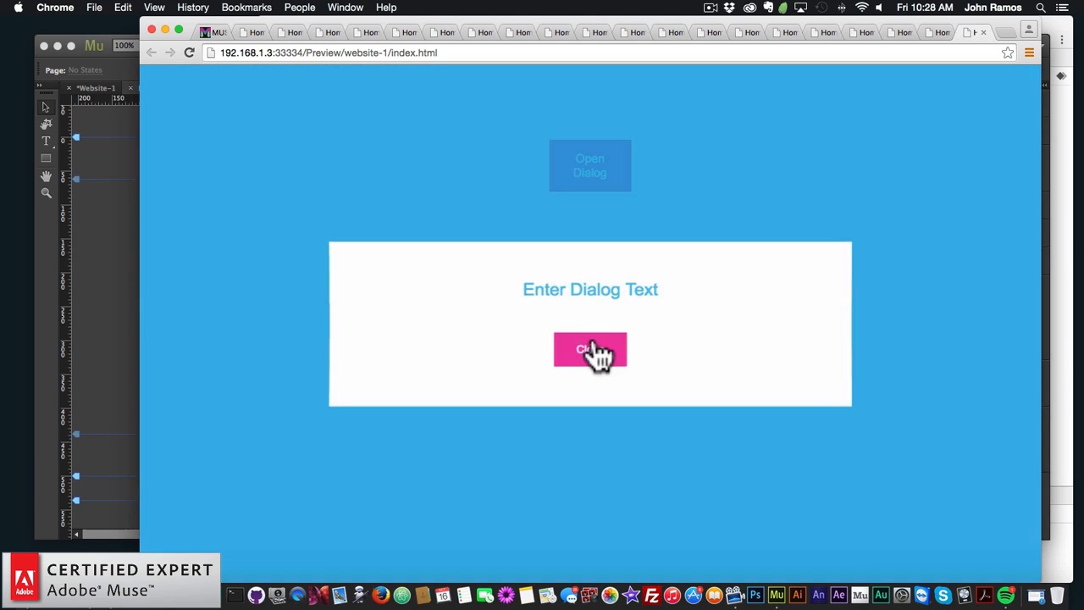
pyautogui.click(588, 359)
# Step: Replace the Henry widget with the Jamie widget from the Dialog Effects library folder, placed at about X 252, Y 137 with default options
pyautogui.click(110, 240)
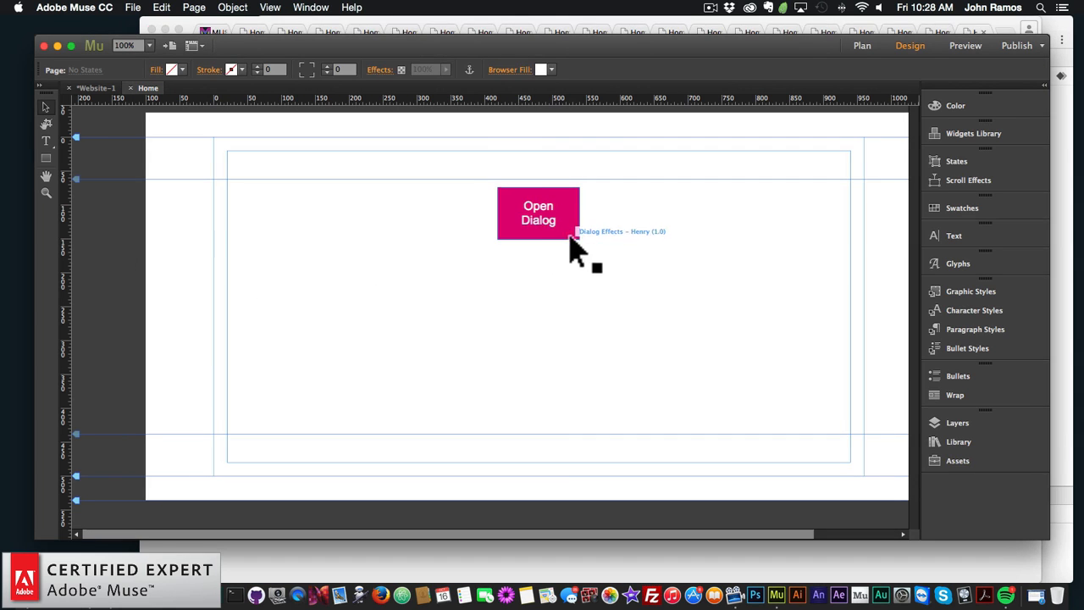
pyautogui.click(569, 235)
pyautogui.press('BackSpace')
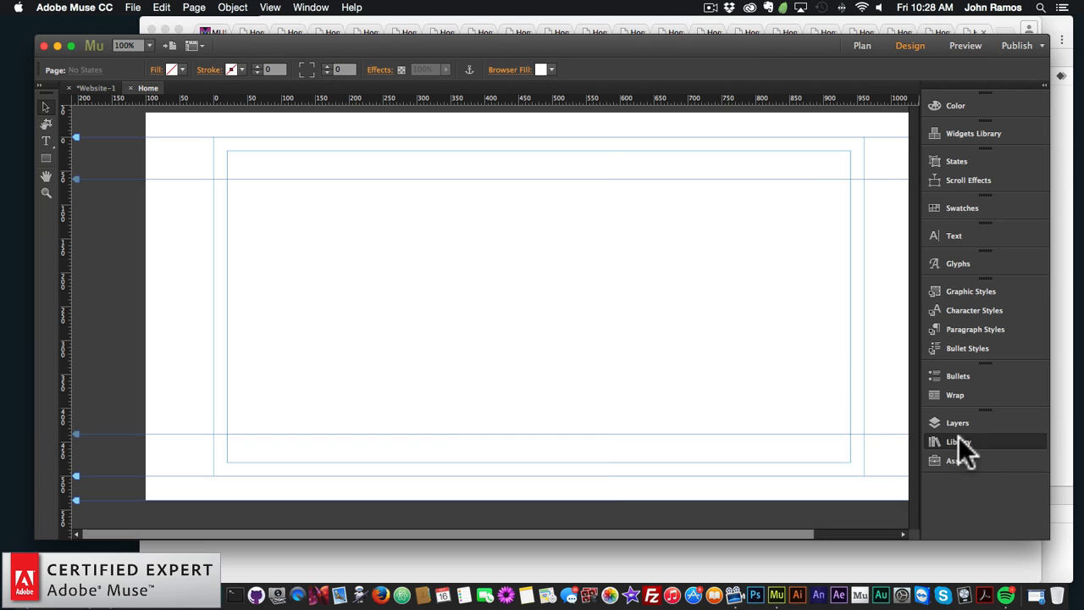
pyautogui.click(957, 442)
pyautogui.scroll(-10, 758, 355)
pyautogui.scroll(5, 758, 354)
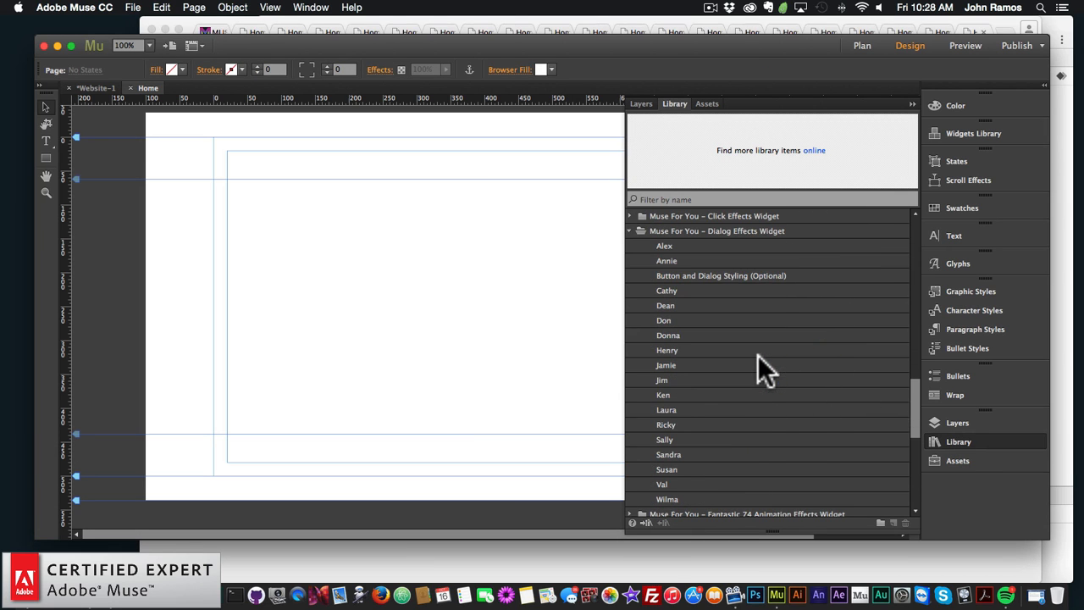
pyautogui.click(663, 365)
pyautogui.moveTo(665, 364); pyautogui.dragTo(375, 216)
pyautogui.click(427, 301)
pyautogui.click(425, 287)
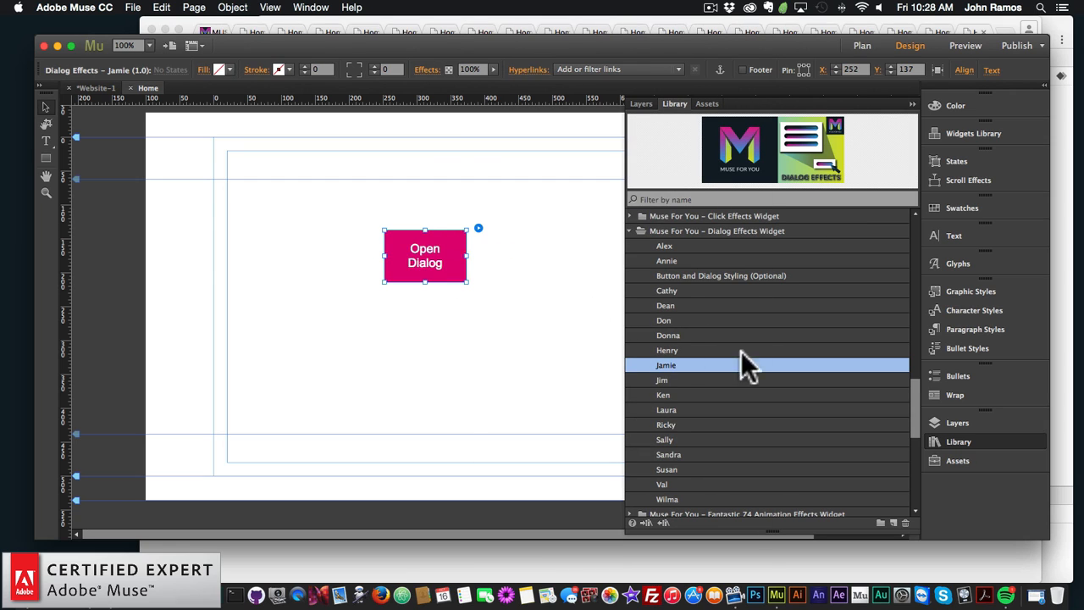
# Step: Reposition the Jamie widget so it is horizontally centred near the top of the page
pyautogui.click(985, 446)
pyautogui.moveTo(431, 238); pyautogui.dragTo(534, 225)
pyautogui.click(410, 256)
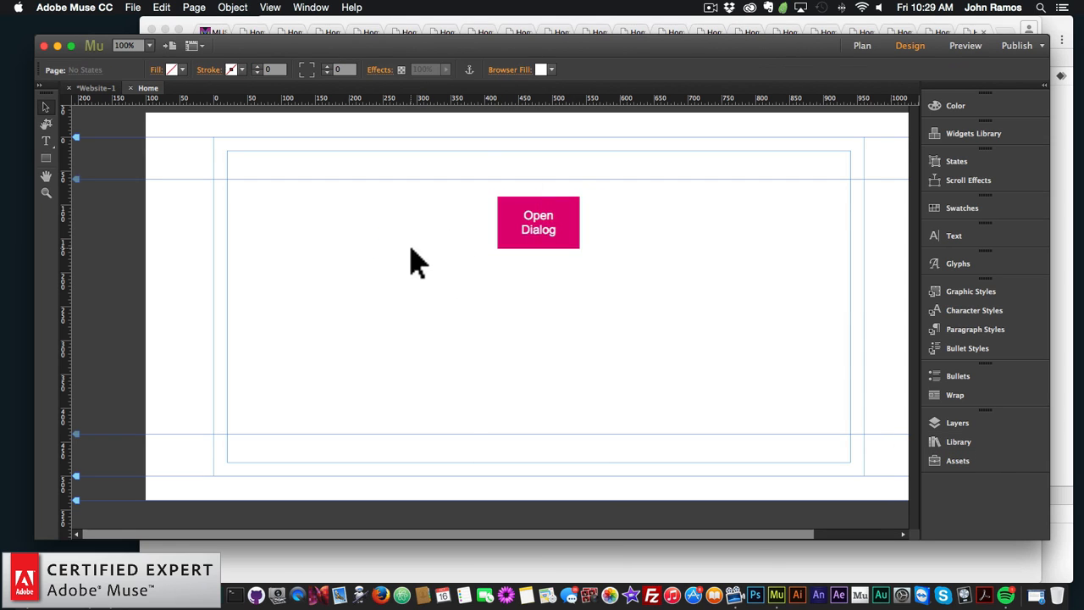
# Step: Preview the page in the browser and open and close the Jamie dialog four times to check its effect
pyautogui.click(131, 8)
pyautogui.click(186, 222)
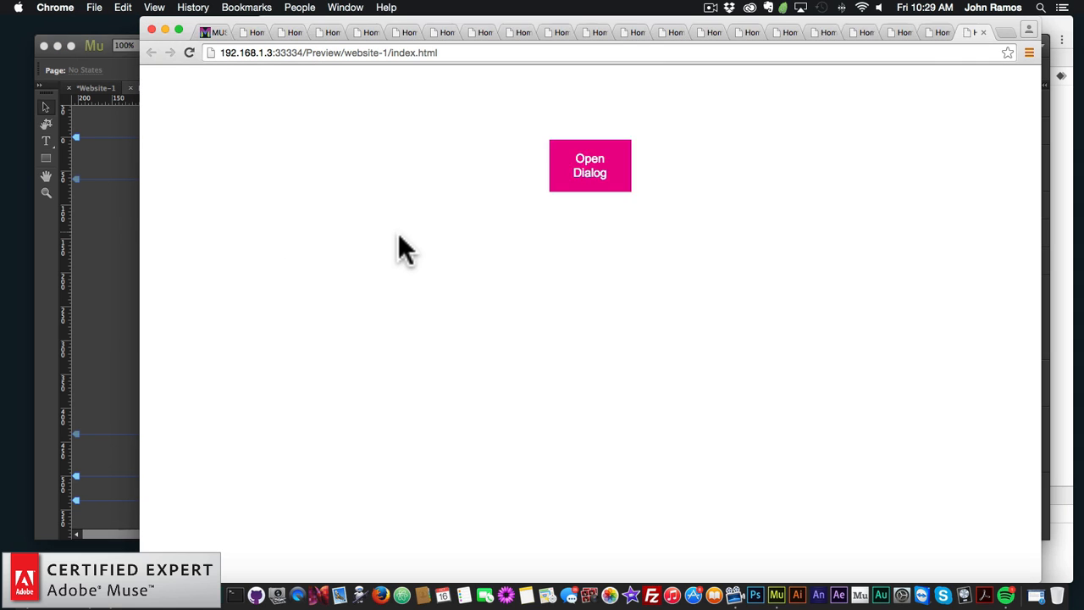
pyautogui.click(590, 191)
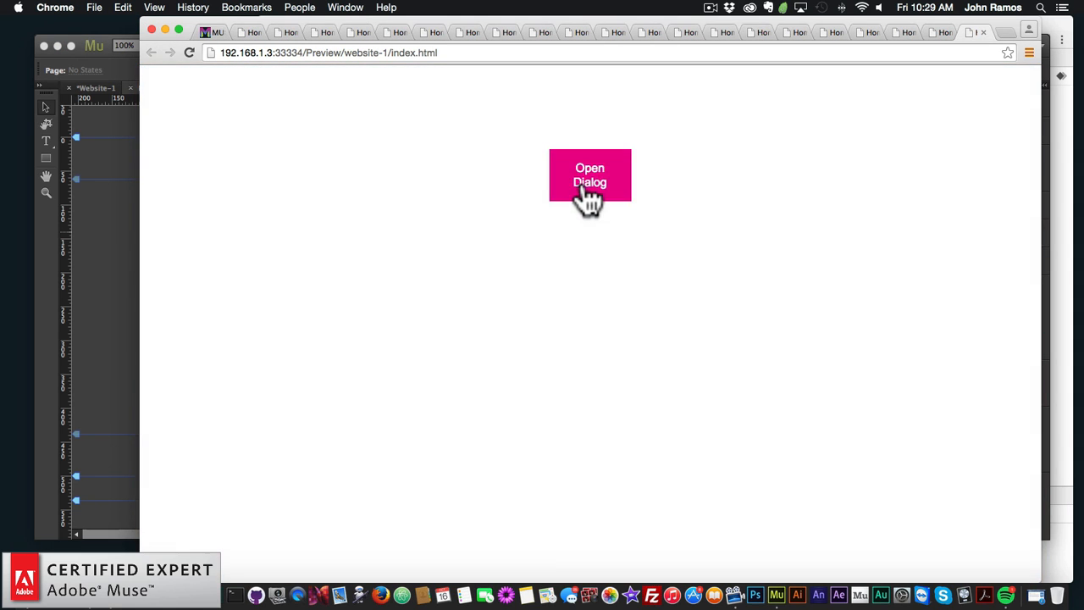
pyautogui.click(581, 186)
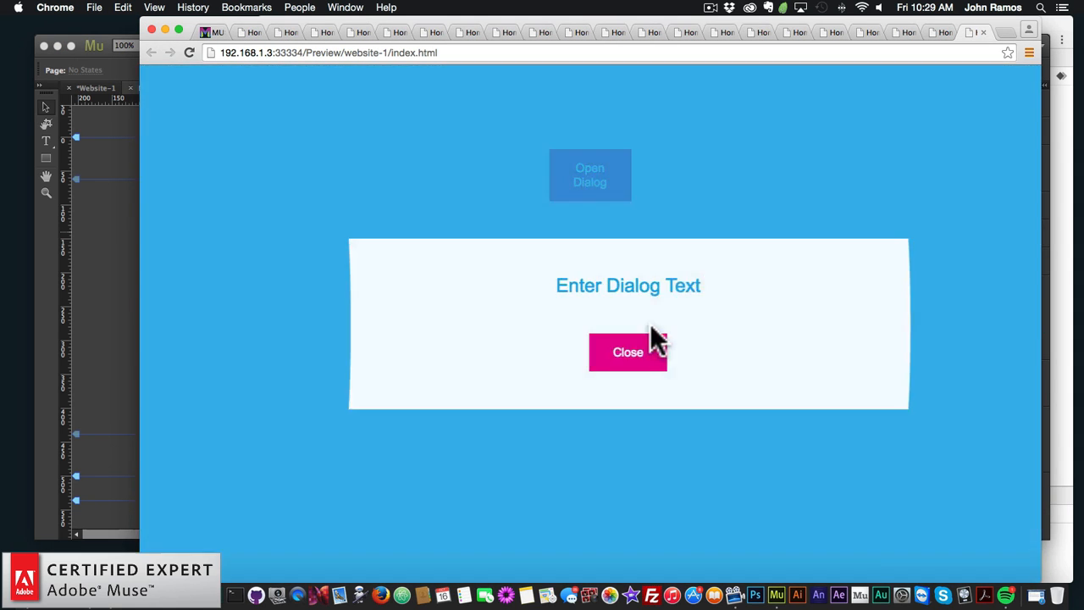
pyautogui.click(604, 353)
pyautogui.click(605, 178)
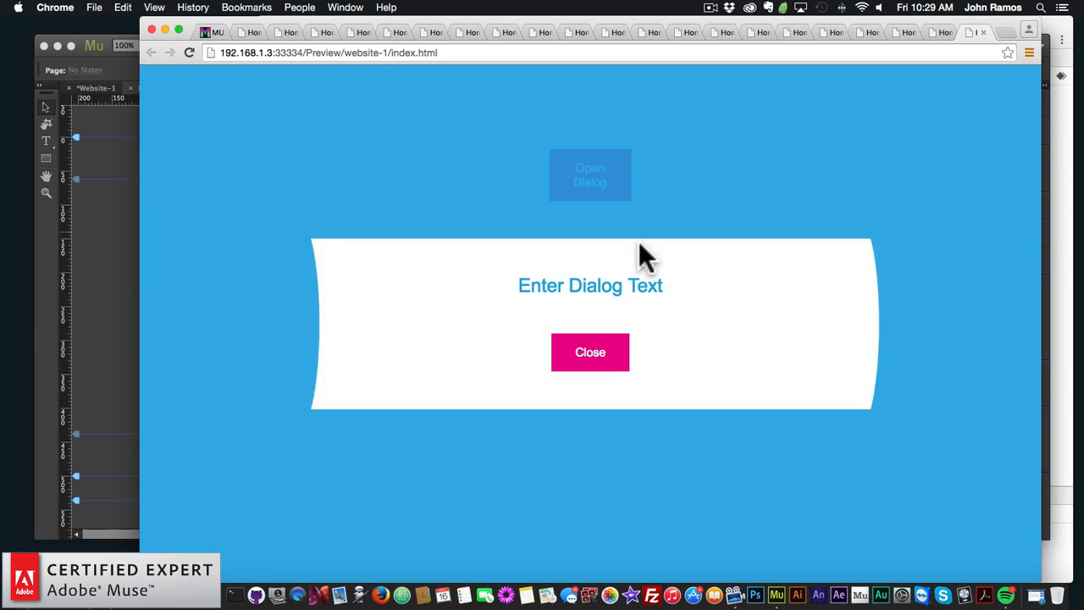
pyautogui.click(588, 359)
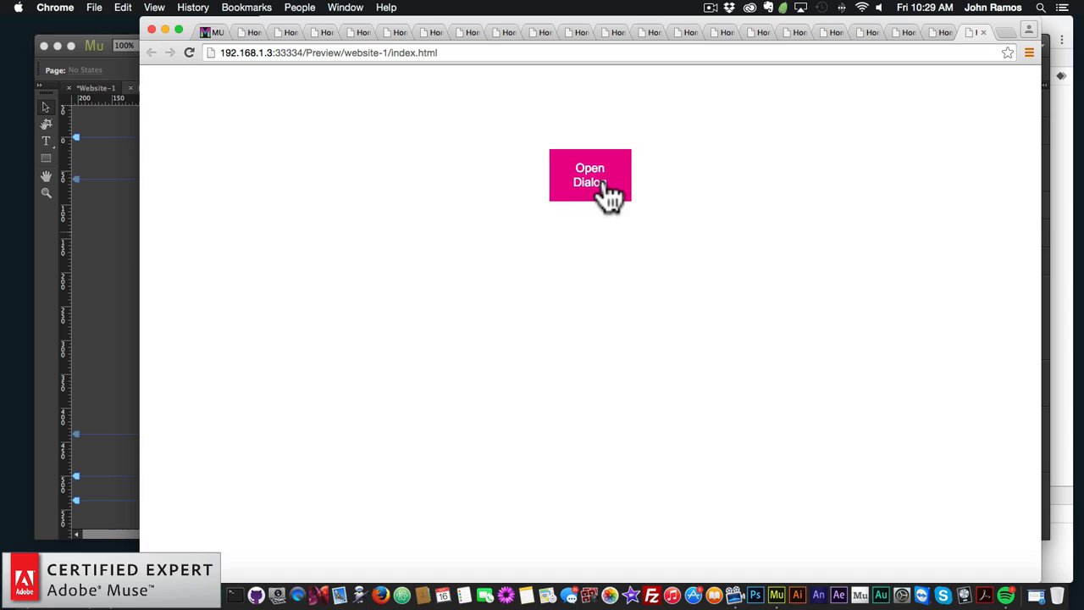
pyautogui.click(602, 180)
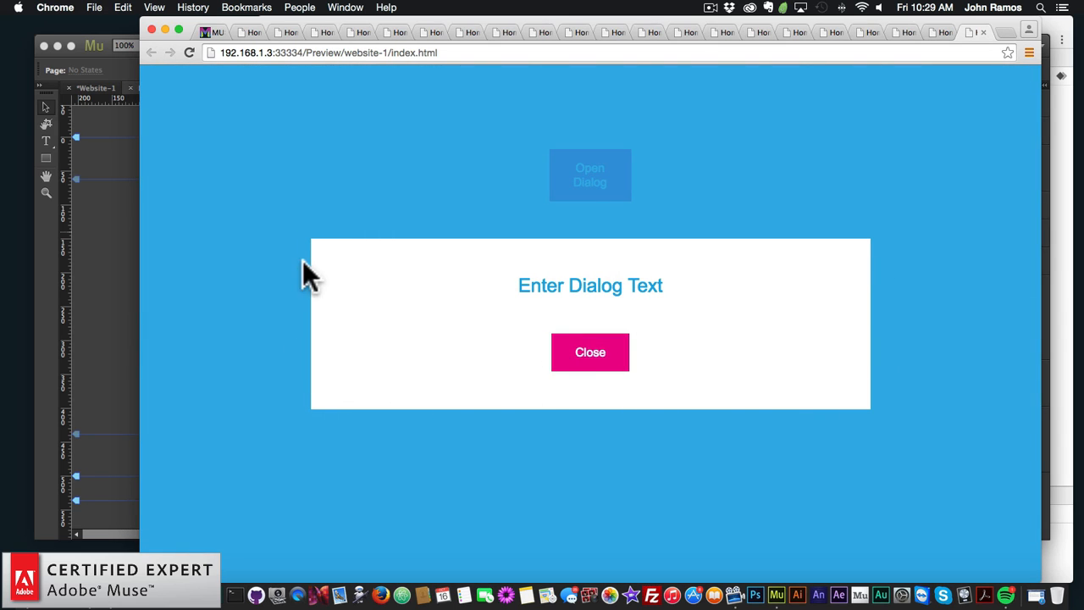
pyautogui.click(578, 362)
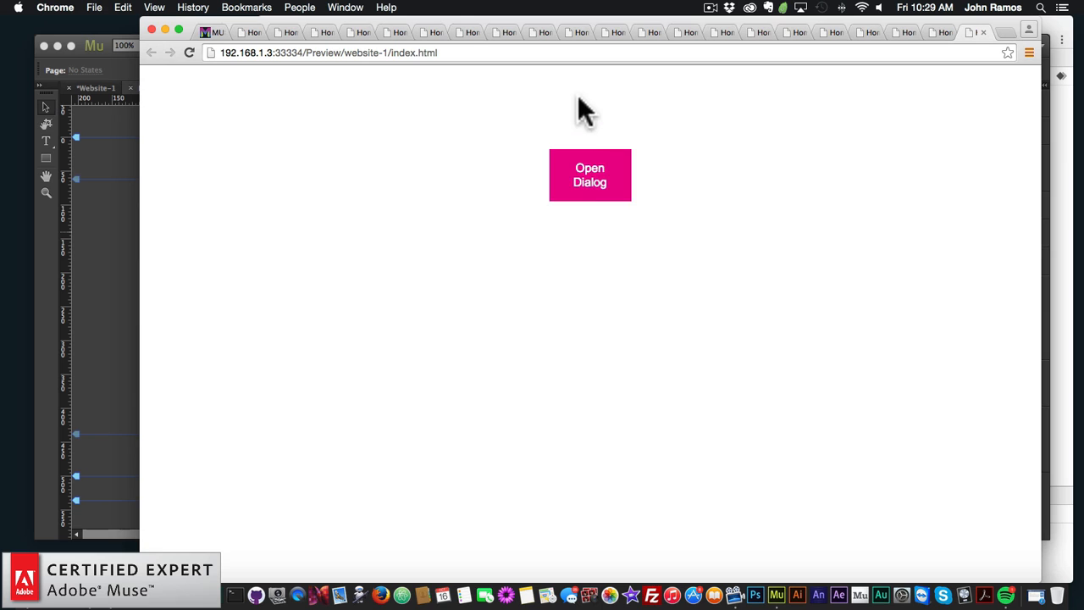
pyautogui.click(593, 179)
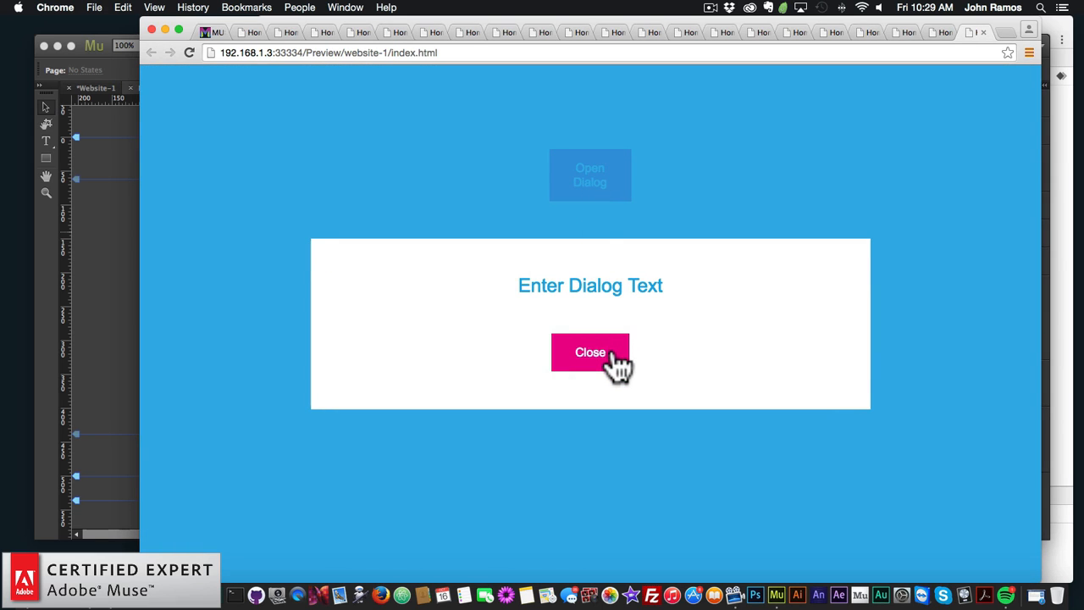
pyautogui.click(617, 360)
# Step: Replace the Jamie widget on the page with the Jim widget from the Dialog Effects library folder, keeping its default options
pyautogui.click(131, 249)
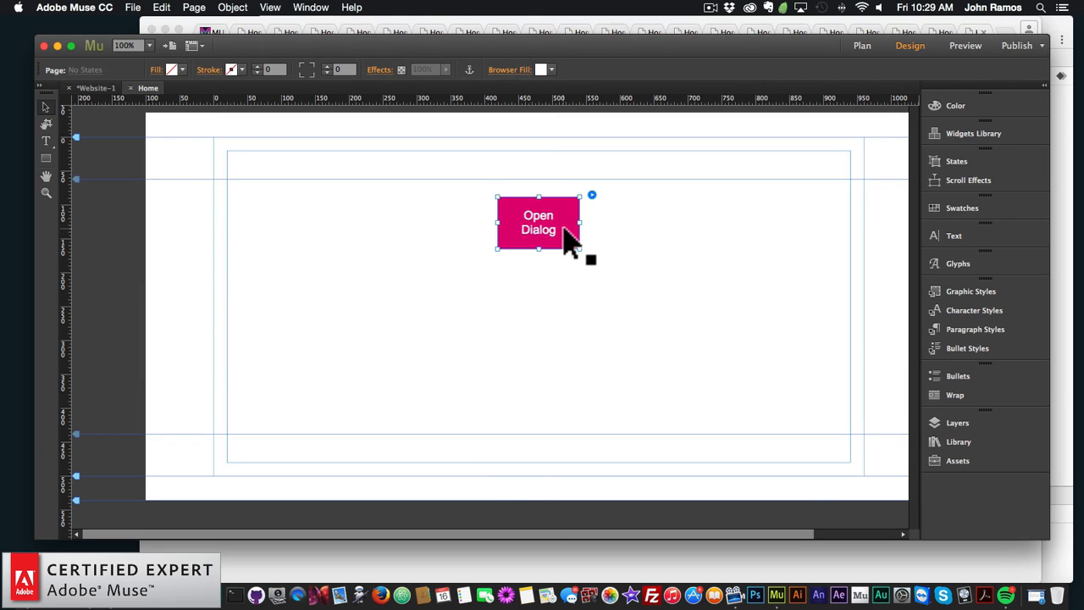
pyautogui.press('BackSpace')
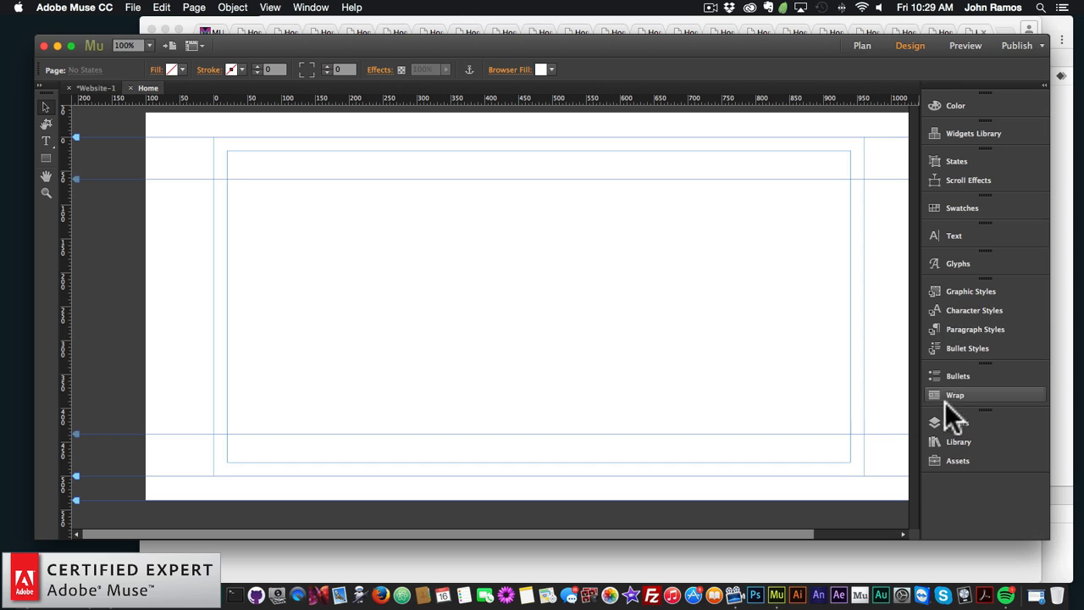
pyautogui.click(950, 441)
pyautogui.scroll(-15, 689, 373)
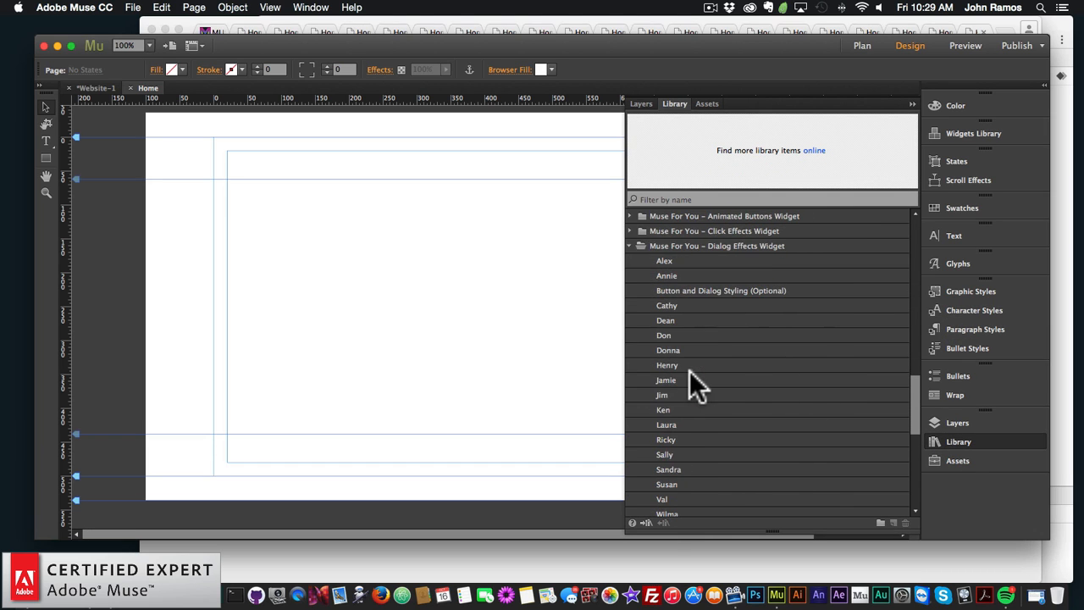
pyautogui.scroll(-1, 690, 384)
pyautogui.moveTo(667, 364); pyautogui.dragTo(364, 239)
pyautogui.click(379, 234)
# Step: Reposition the Jim widget centred near the top of the page, at about X 420, Y 105
pyautogui.click(950, 441)
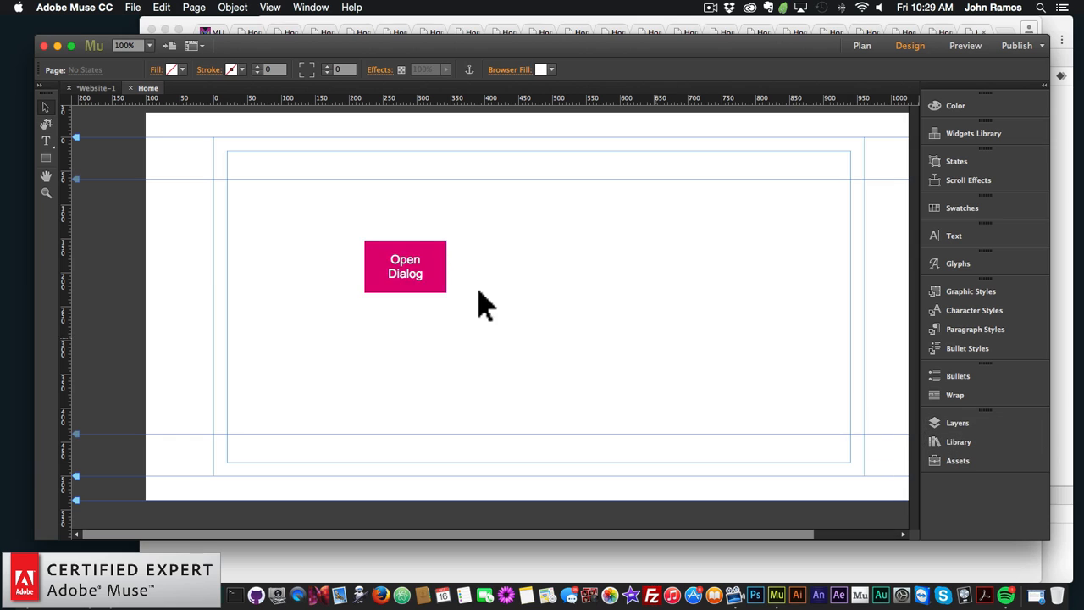
pyautogui.moveTo(399, 275); pyautogui.dragTo(541, 237)
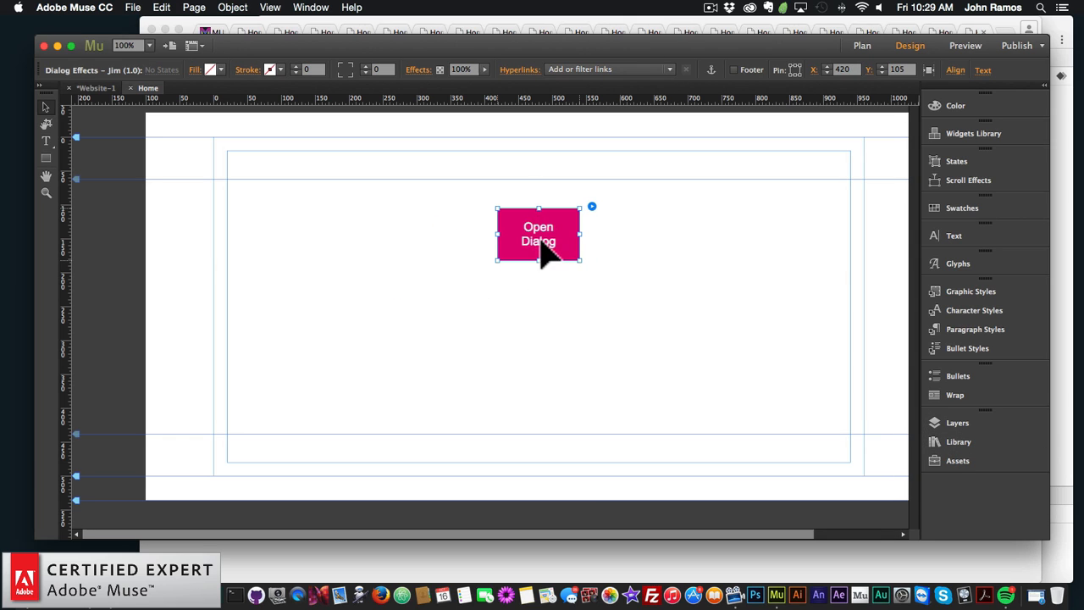
pyautogui.click(326, 167)
# Step: Preview the page in the browser and open and close the Jim dialog several times to check its effect
pyautogui.click(161, 7)
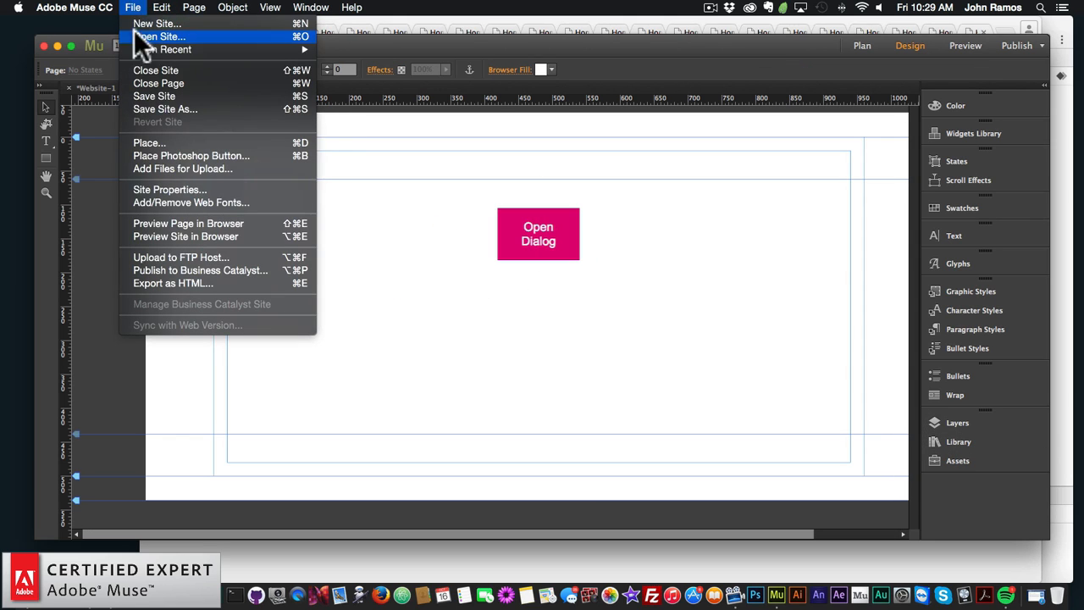
pyautogui.click(158, 222)
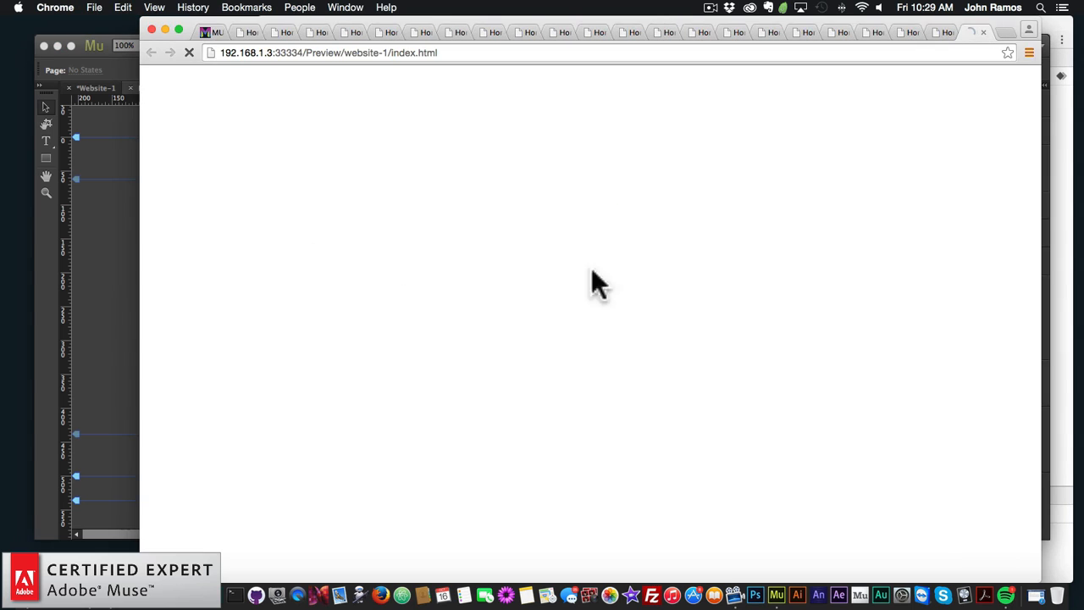
pyautogui.click(597, 198)
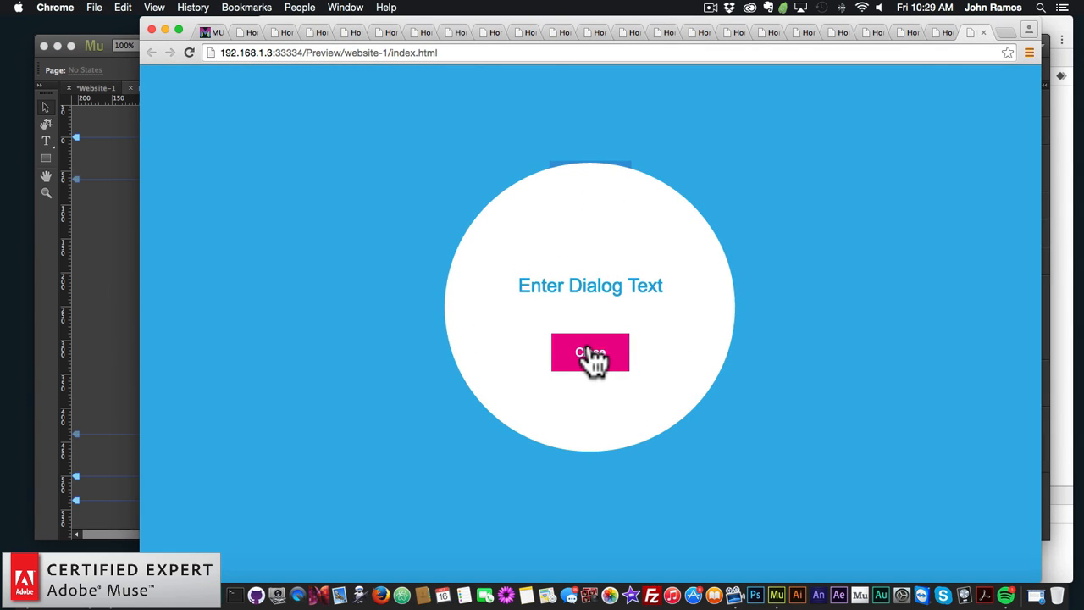
pyautogui.click(595, 362)
pyautogui.click(593, 194)
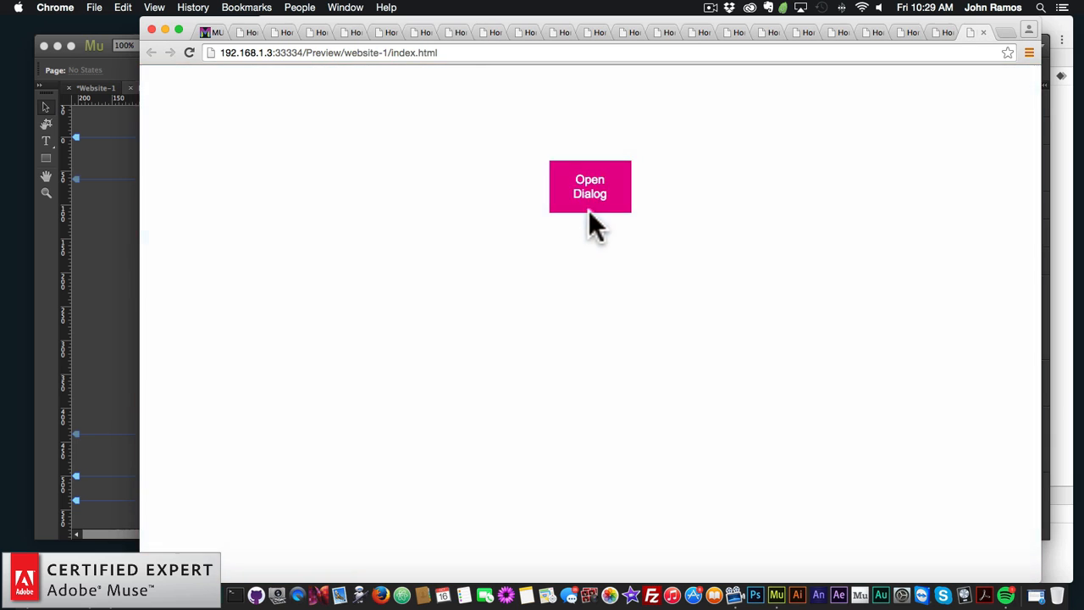
pyautogui.click(587, 207)
pyautogui.click(585, 364)
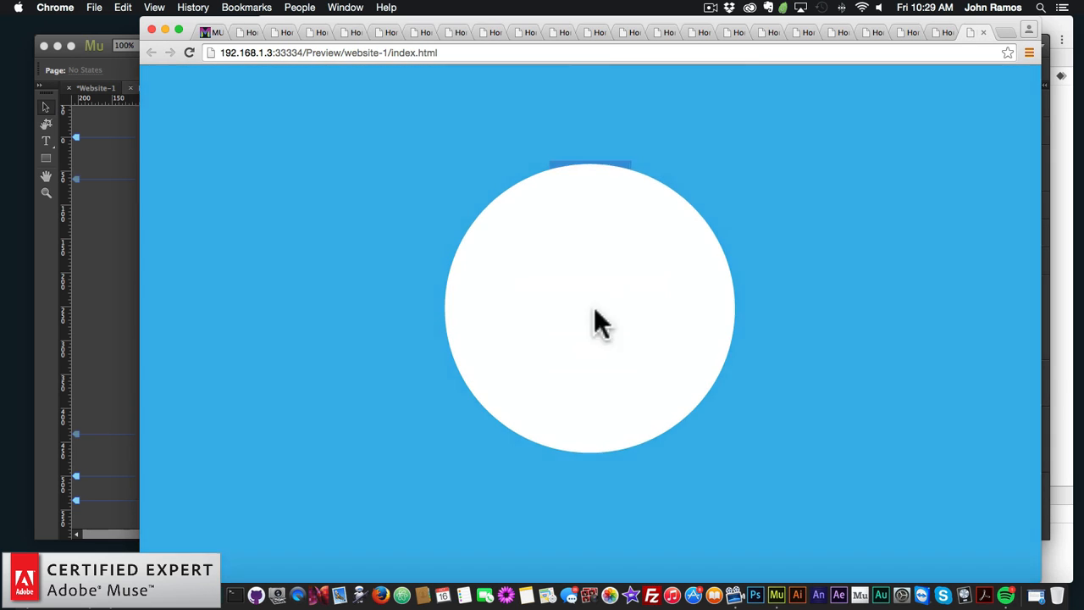
pyautogui.click(582, 186)
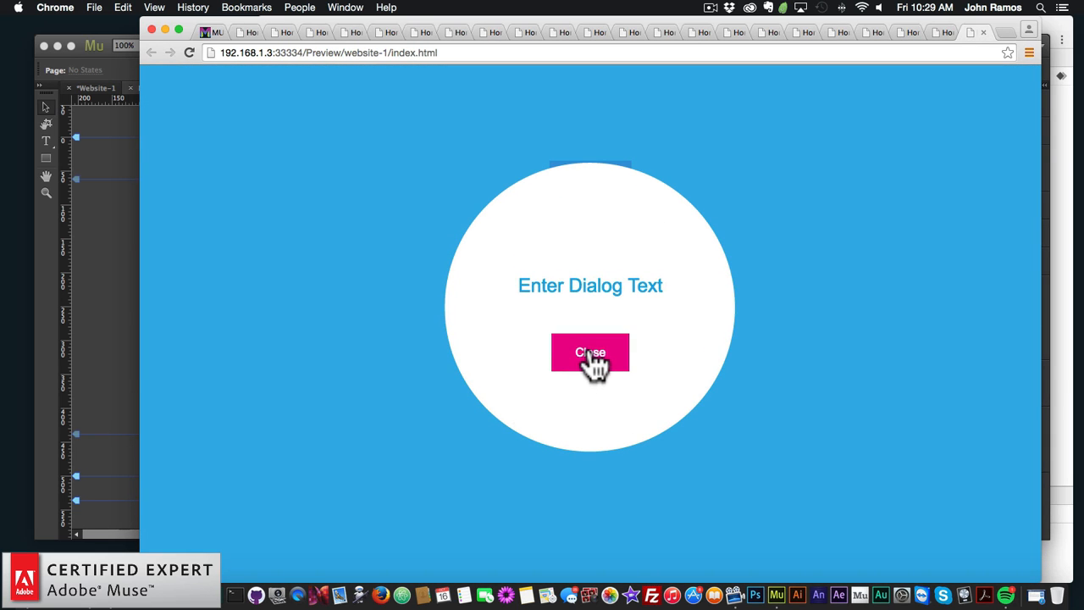
pyautogui.click(595, 362)
# Step: Back in Adobe Muse, replace the Jim widget with the Ken widget from the Dialog Effects library folder and centre it near the page's upper edge
pyautogui.click(121, 271)
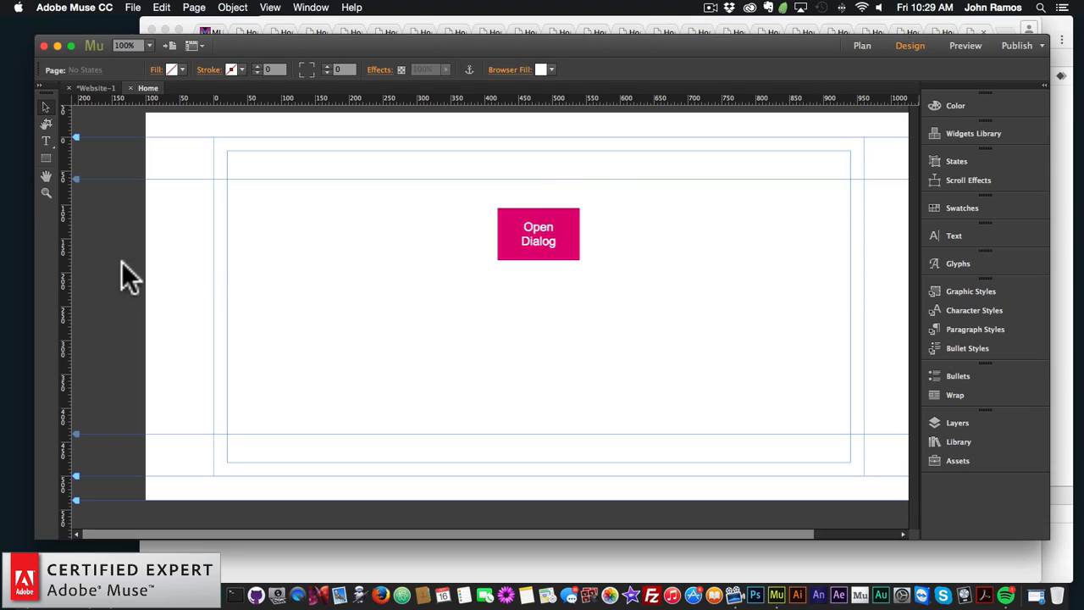
pyautogui.click(552, 222)
pyautogui.press('Delete')
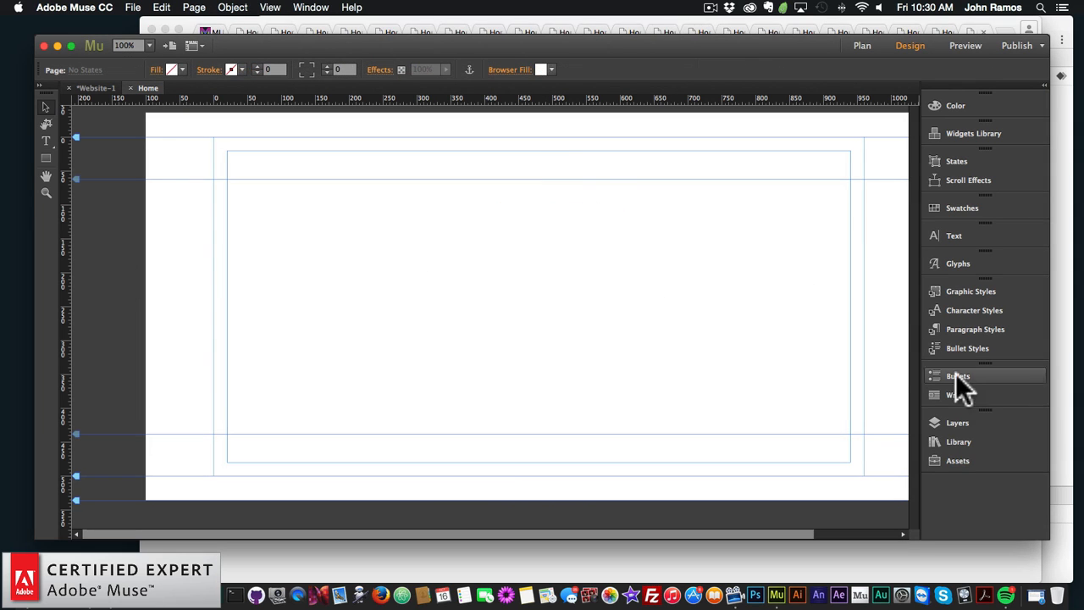
pyautogui.click(955, 438)
pyautogui.scroll(-10, 794, 366)
pyautogui.scroll(1, 793, 367)
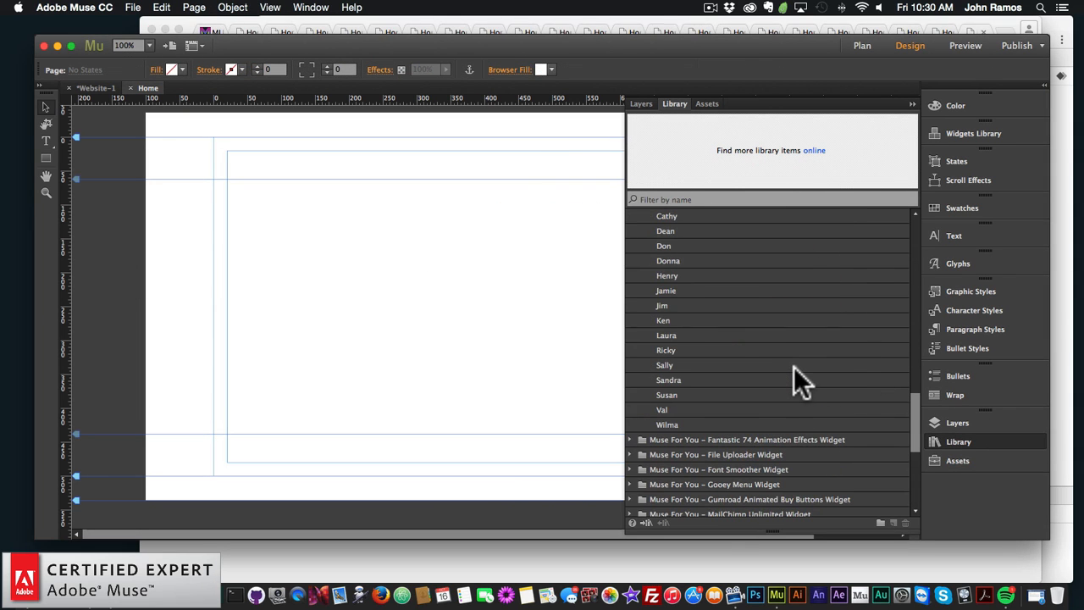
pyautogui.moveTo(657, 320); pyautogui.dragTo(349, 252)
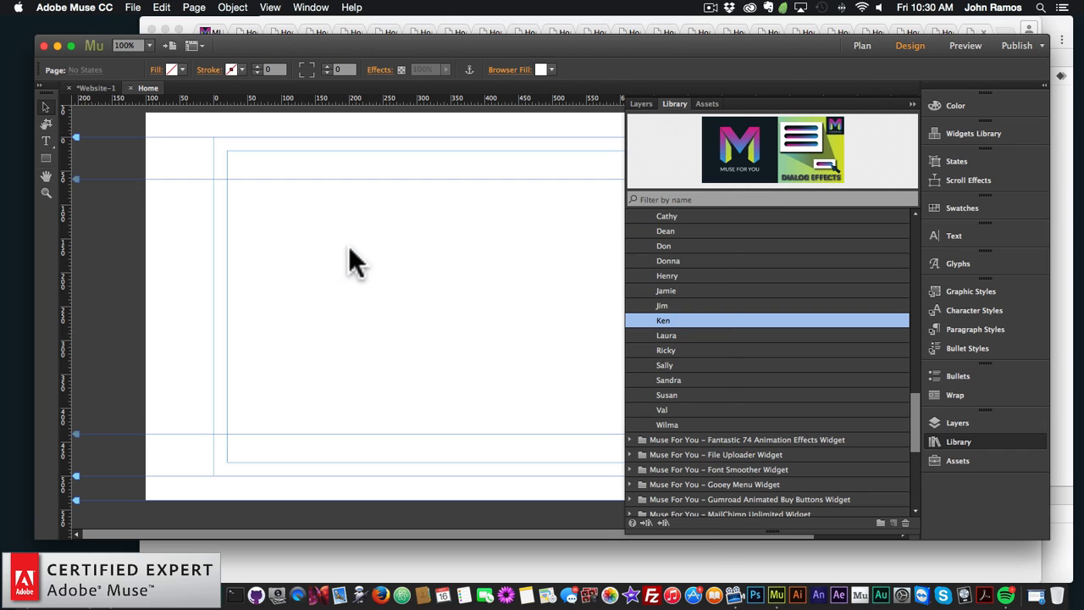
pyautogui.click(286, 245)
pyautogui.click(965, 439)
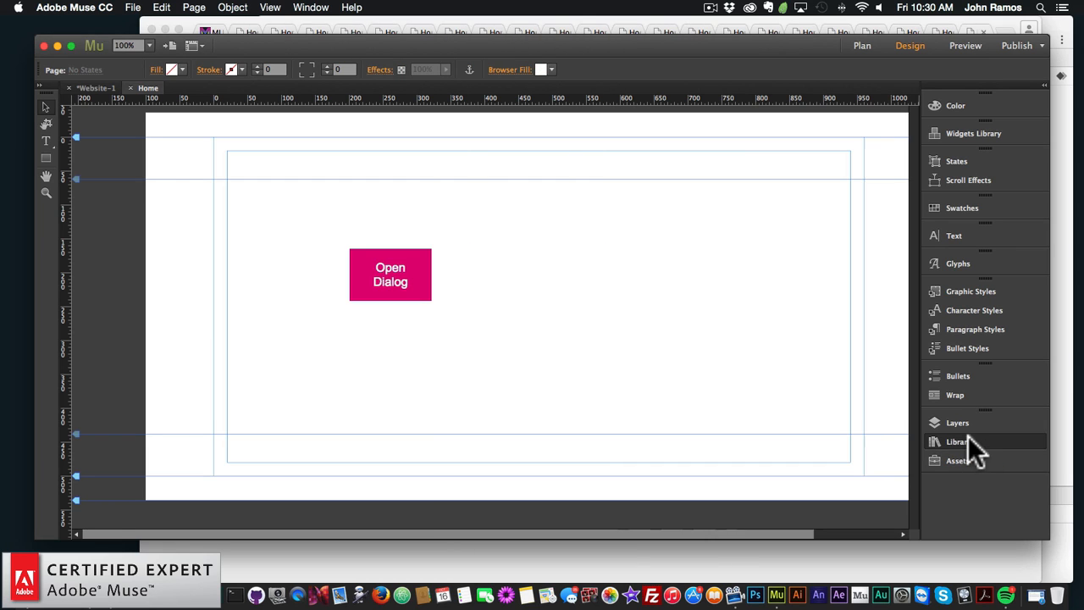
pyautogui.moveTo(370, 272); pyautogui.dragTo(519, 226)
pyautogui.click(208, 136)
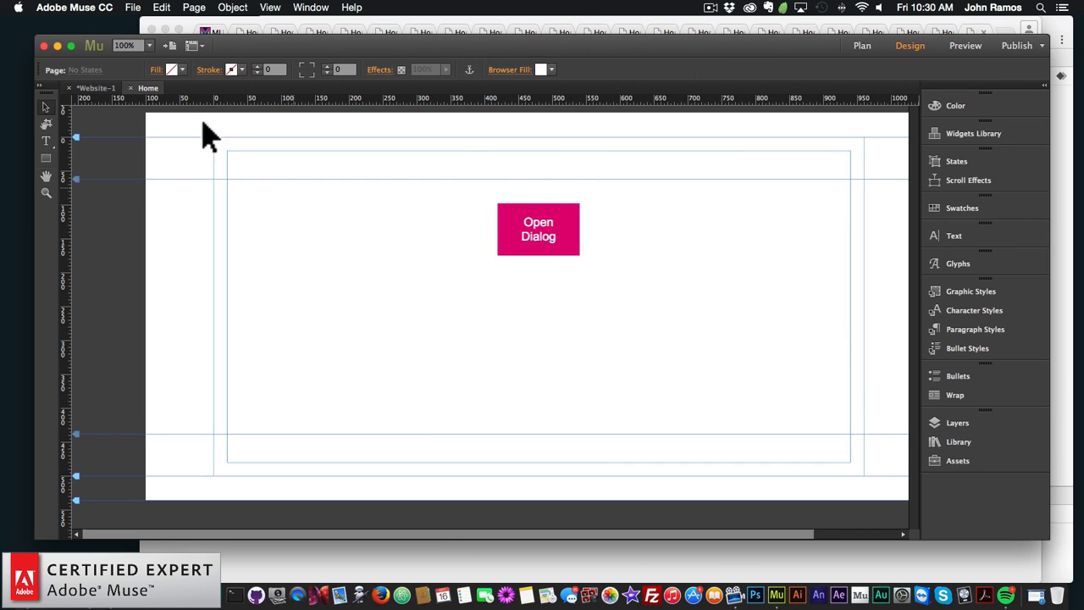
# Step: Preview the page in the browser and open and close the Ken dialog three times to check its effect
pyautogui.click(133, 8)
pyautogui.click(185, 222)
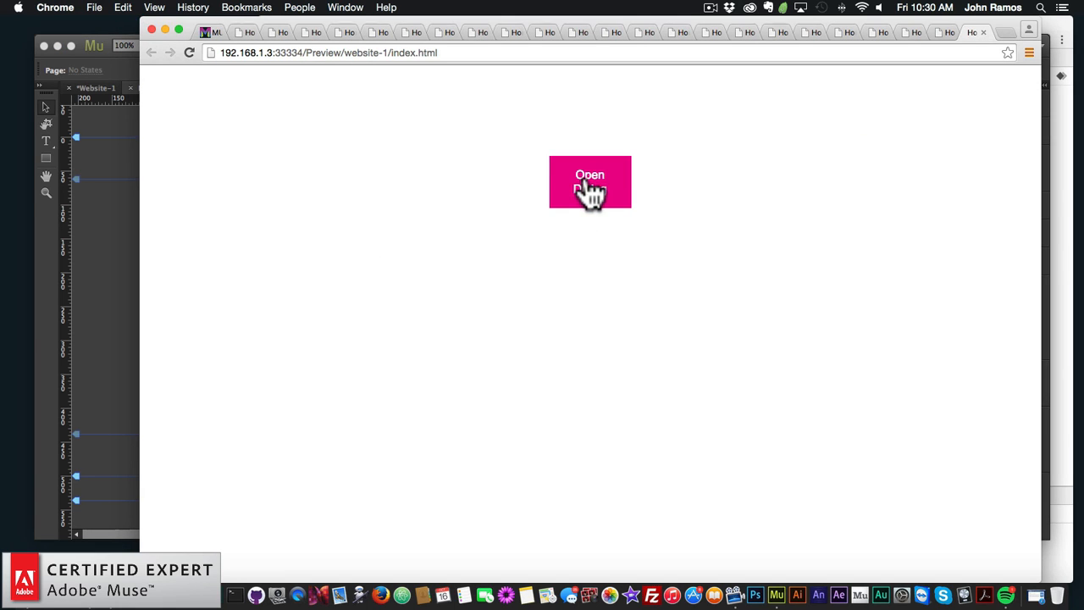
pyautogui.click(590, 191)
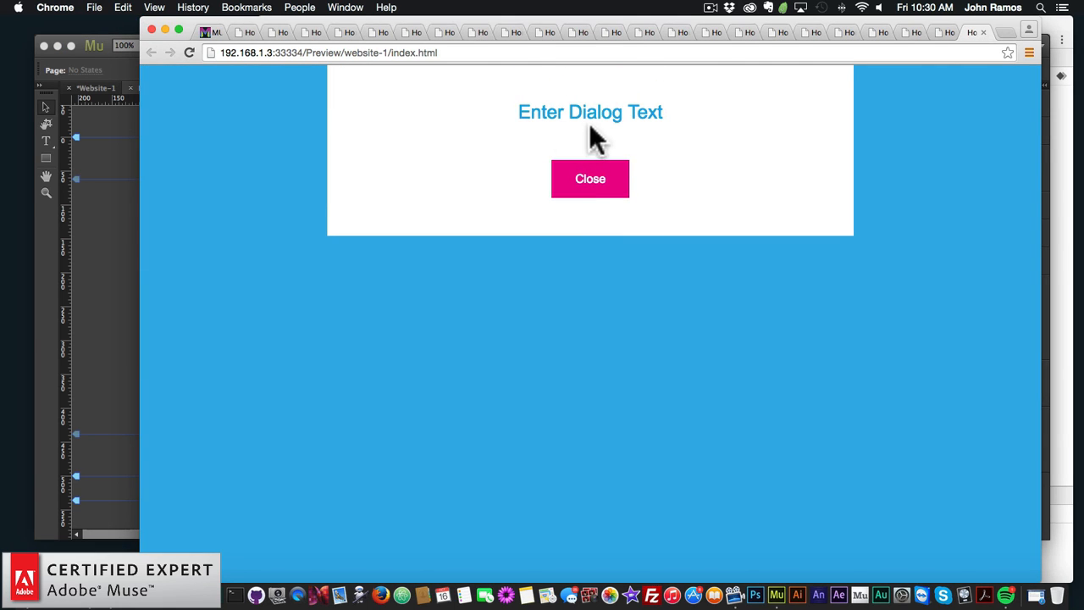
pyautogui.click(596, 182)
pyautogui.click(594, 185)
pyautogui.click(595, 182)
pyautogui.click(595, 193)
pyautogui.click(593, 178)
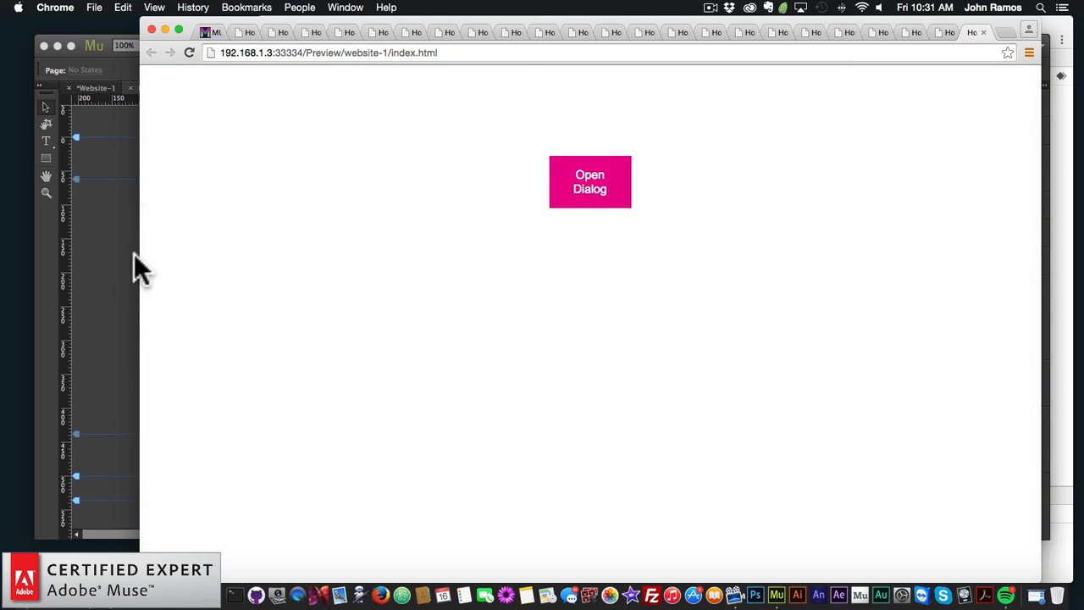
# Step: Back in Adobe Muse, replace the Ken widget with the Laura widget from the library, positioned at about X 420, Y 97
pyautogui.click(134, 254)
pyautogui.moveTo(547, 240); pyautogui.dragTo(571, 234)
pyautogui.press('BackSpace')
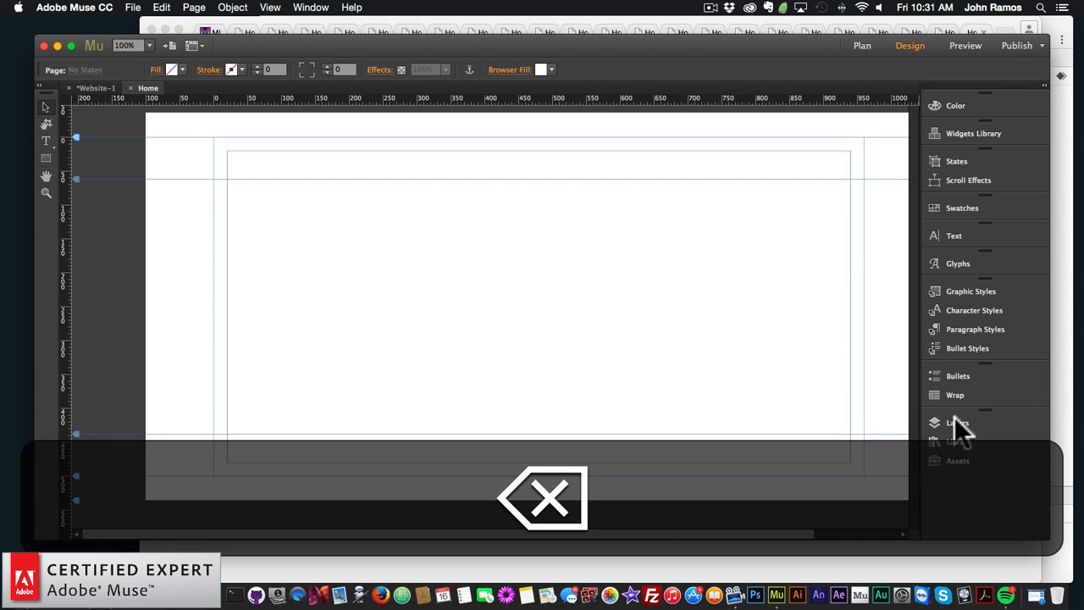
pyautogui.click(953, 440)
pyautogui.scroll(-15, 756, 364)
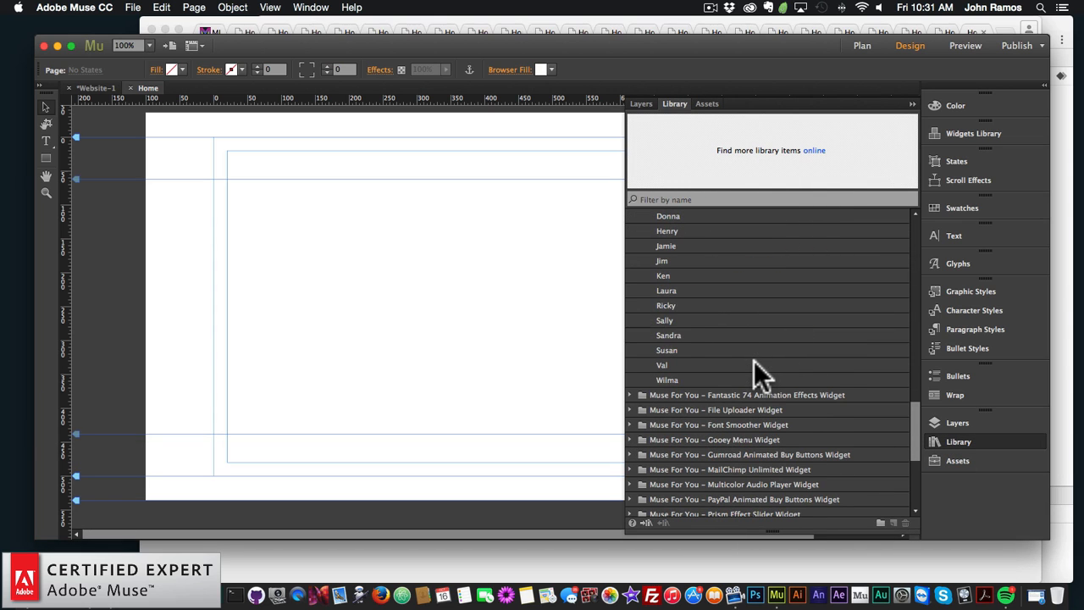
pyautogui.moveTo(673, 288); pyautogui.dragTo(362, 273)
pyautogui.click(980, 440)
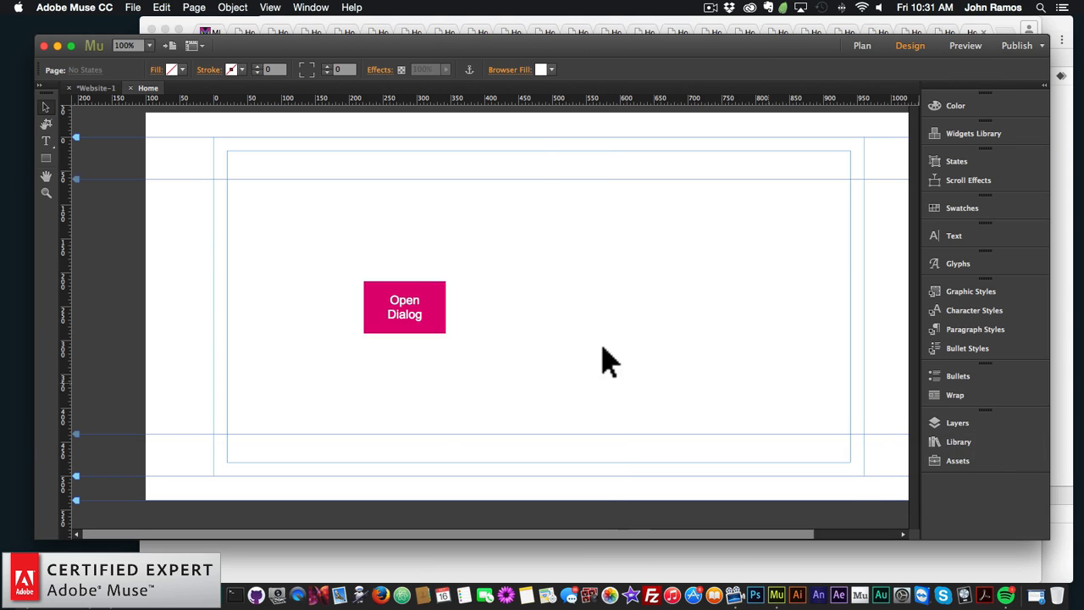
pyautogui.moveTo(427, 320); pyautogui.dragTo(533, 239)
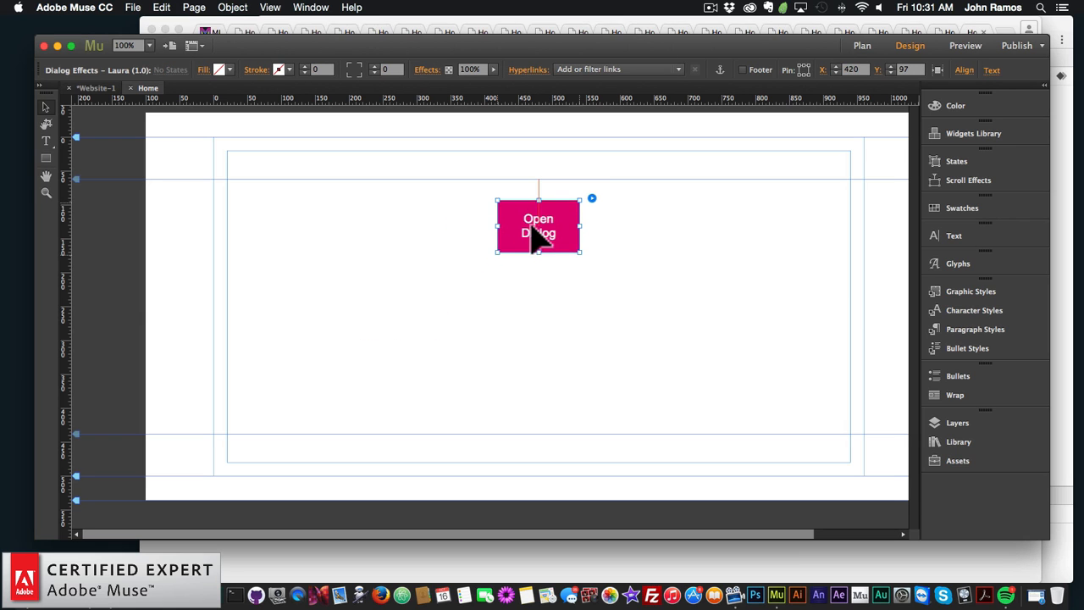
pyautogui.click(432, 244)
# Step: Preview the page in the browser and open and close the Laura dialog five times to check its effect
pyautogui.click(133, 6)
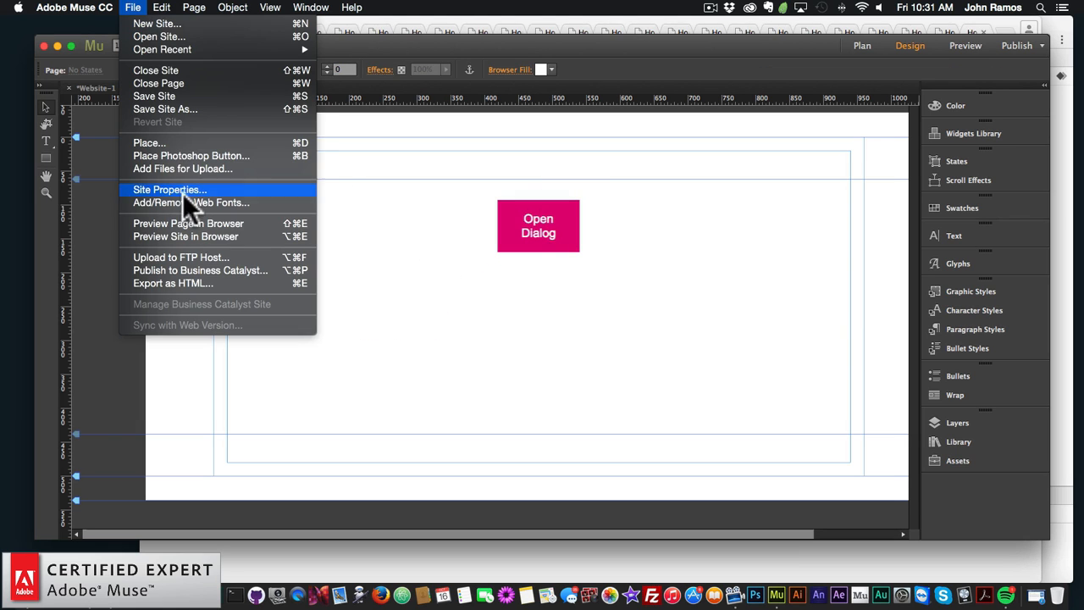
pyautogui.click(189, 222)
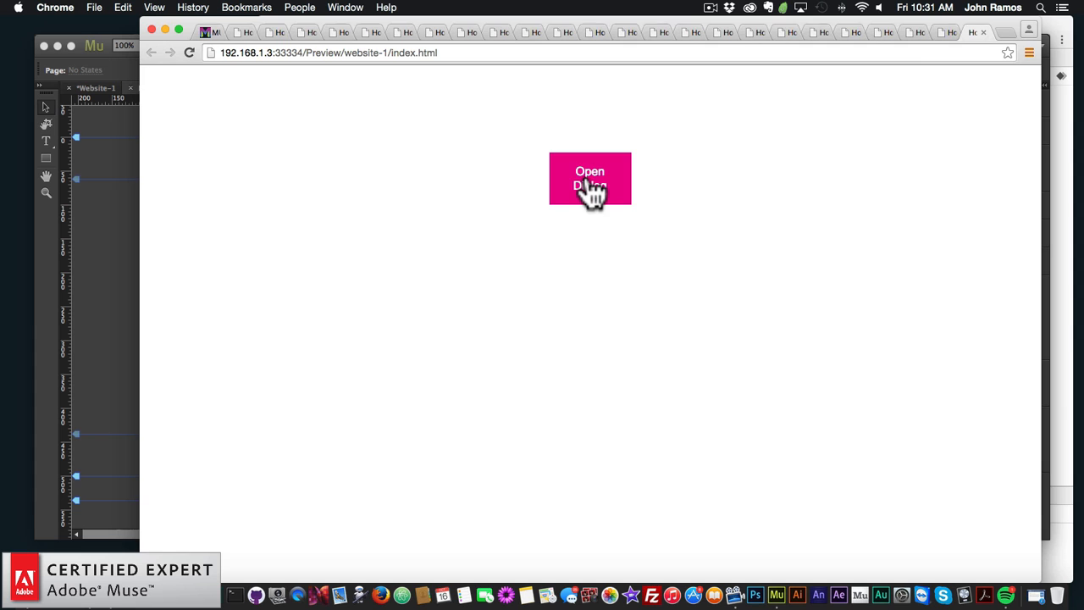
pyautogui.click(593, 190)
pyautogui.click(590, 366)
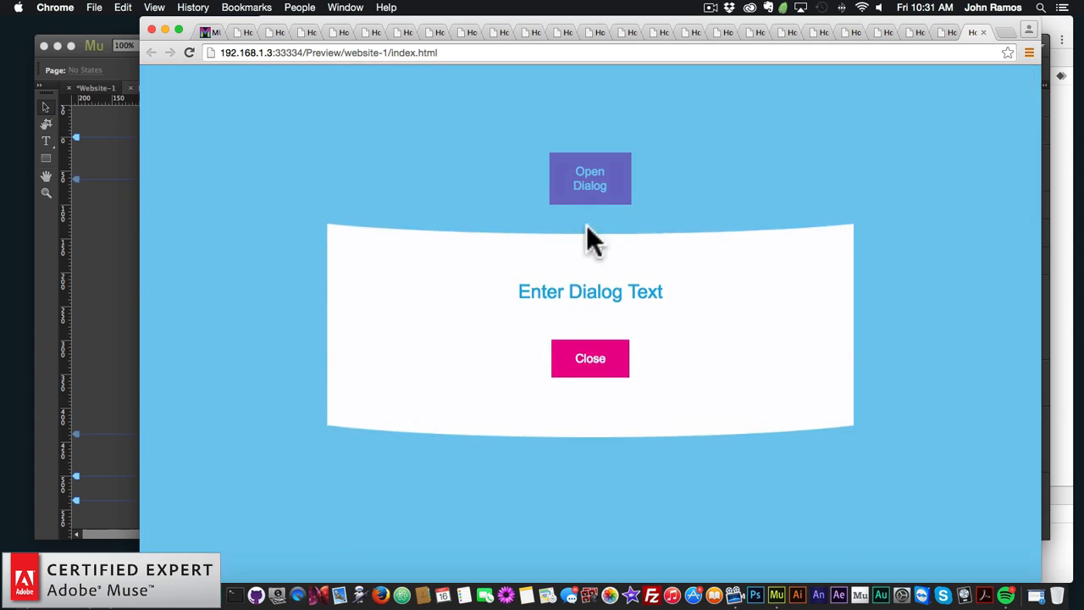
pyautogui.click(591, 182)
pyautogui.click(586, 356)
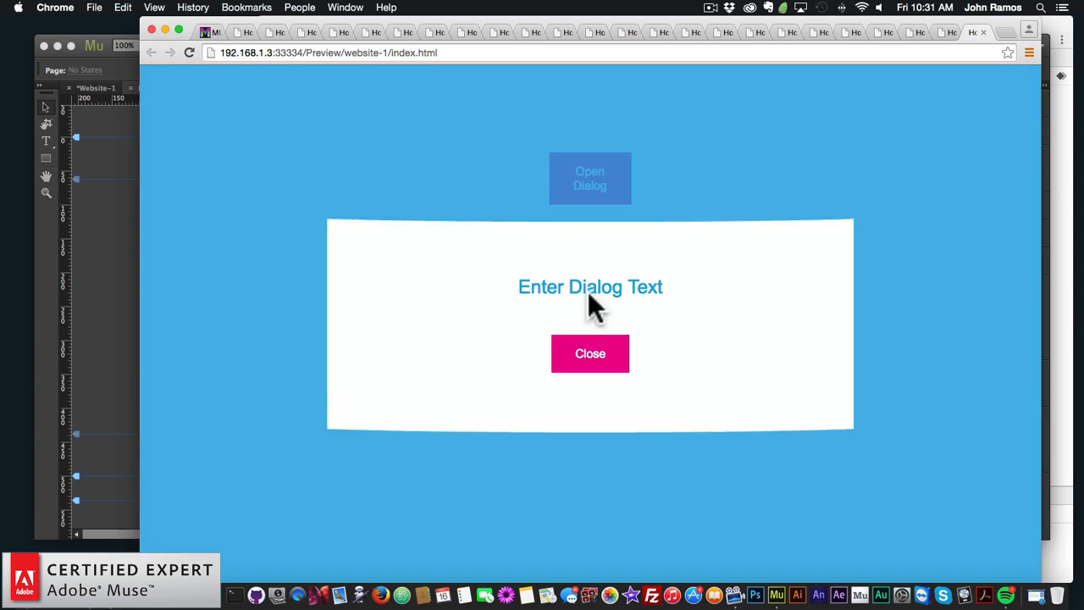
pyautogui.click(590, 177)
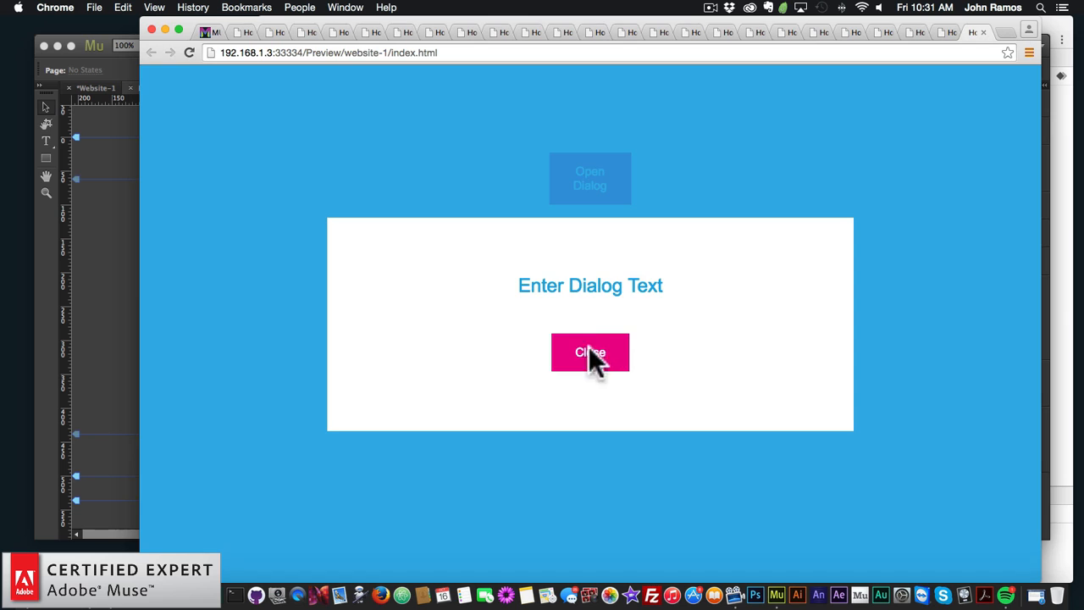
pyautogui.click(589, 348)
pyautogui.click(597, 190)
pyautogui.click(596, 366)
pyautogui.click(596, 173)
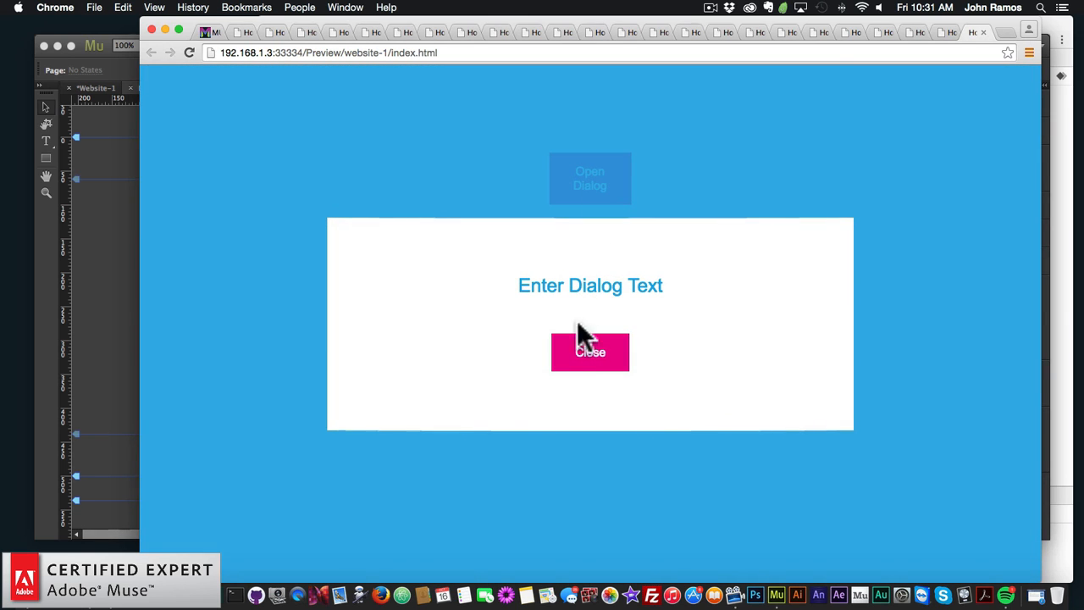
pyautogui.click(588, 353)
# Step: Back in Adobe Muse, replace the Laura widget with the Ricky widget from the library, positioned at about X 420, Y 88
pyautogui.click(126, 285)
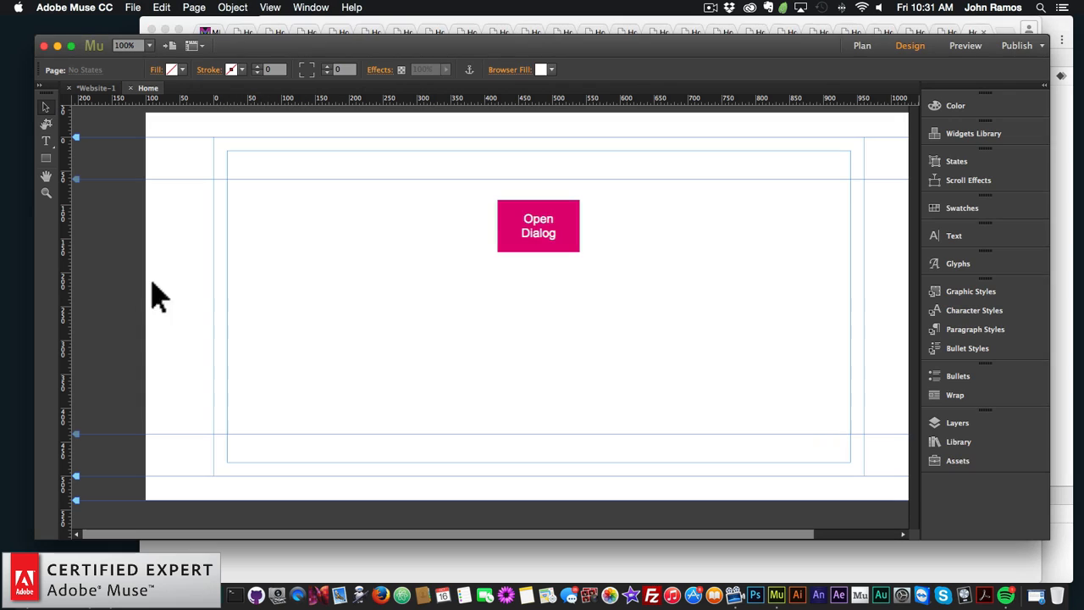
pyautogui.click(549, 243)
pyautogui.press('BackSpace')
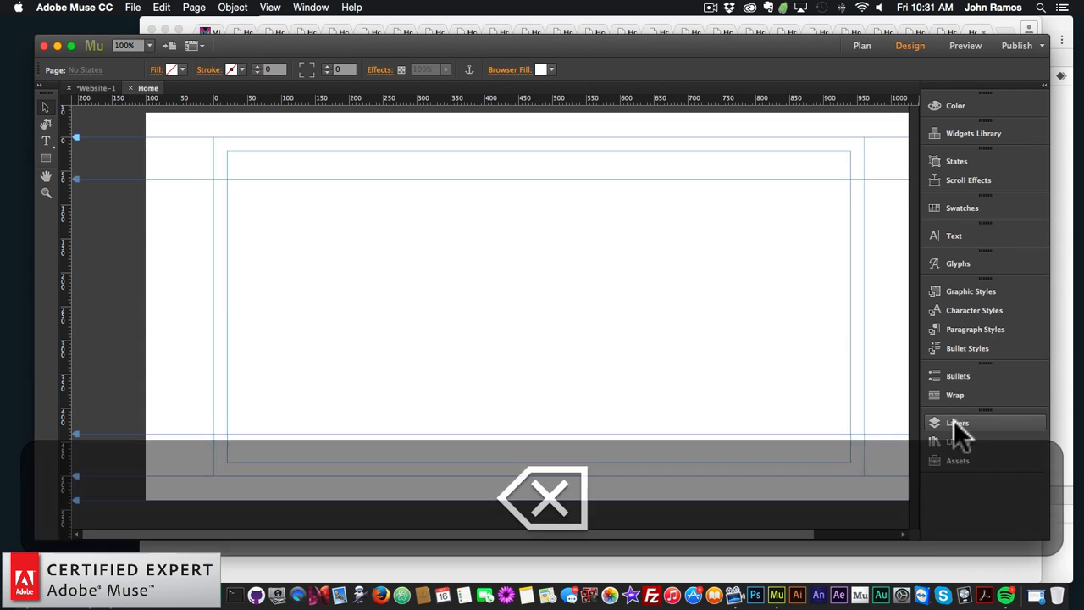
pyautogui.click(948, 438)
pyautogui.scroll(-10, 751, 324)
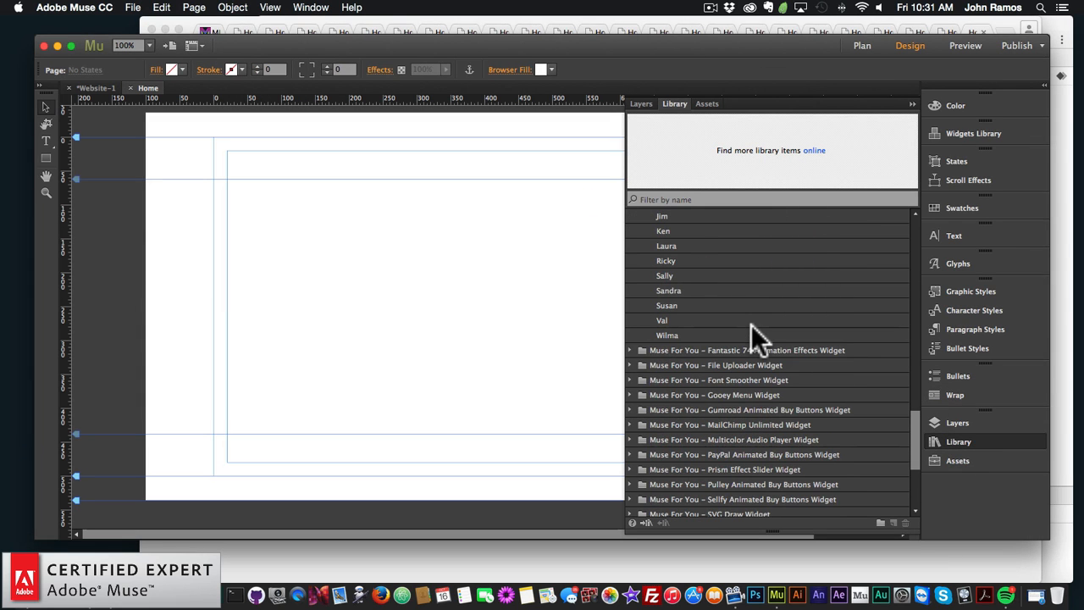
pyautogui.moveTo(670, 257); pyautogui.dragTo(541, 223)
pyautogui.click(360, 241)
pyautogui.click(959, 442)
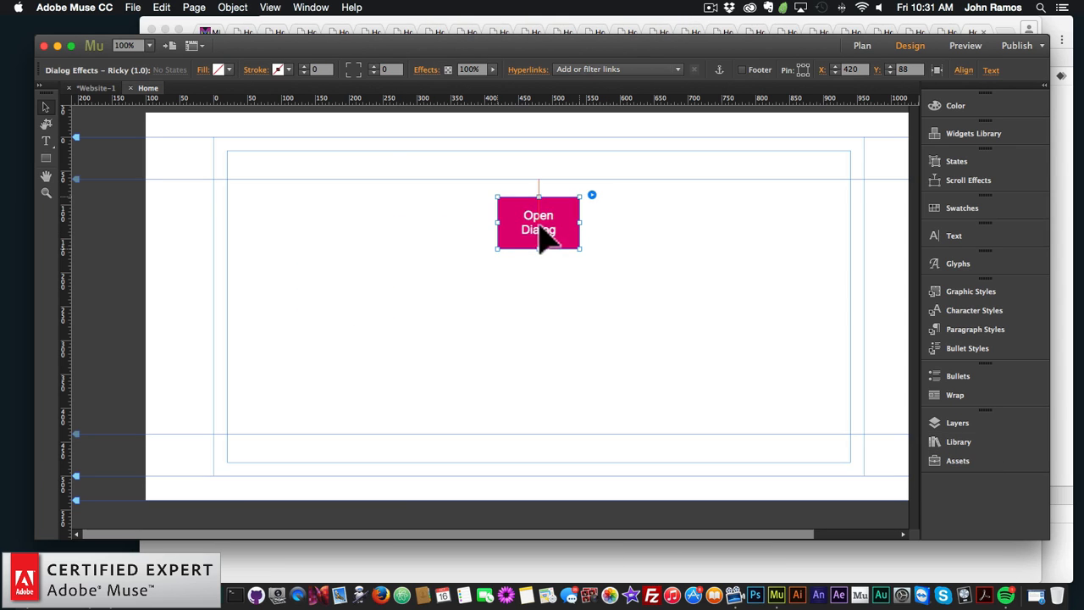
pyautogui.click(424, 240)
# Step: Preview the page in the browser and open and close the Ricky dialog five times to check its effect
pyautogui.click(133, 8)
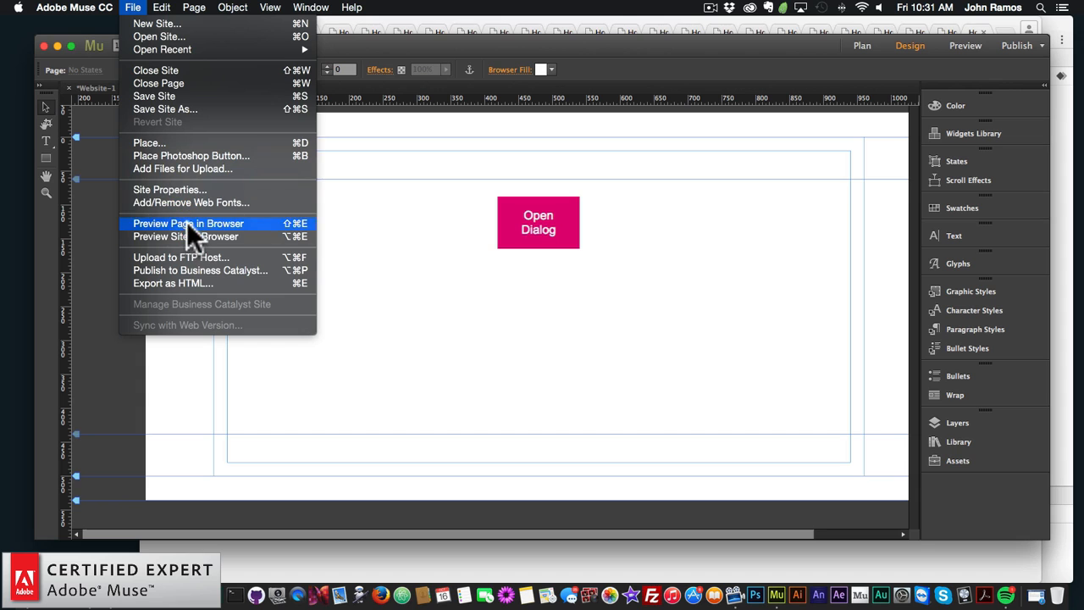
pyautogui.click(187, 223)
pyautogui.click(590, 188)
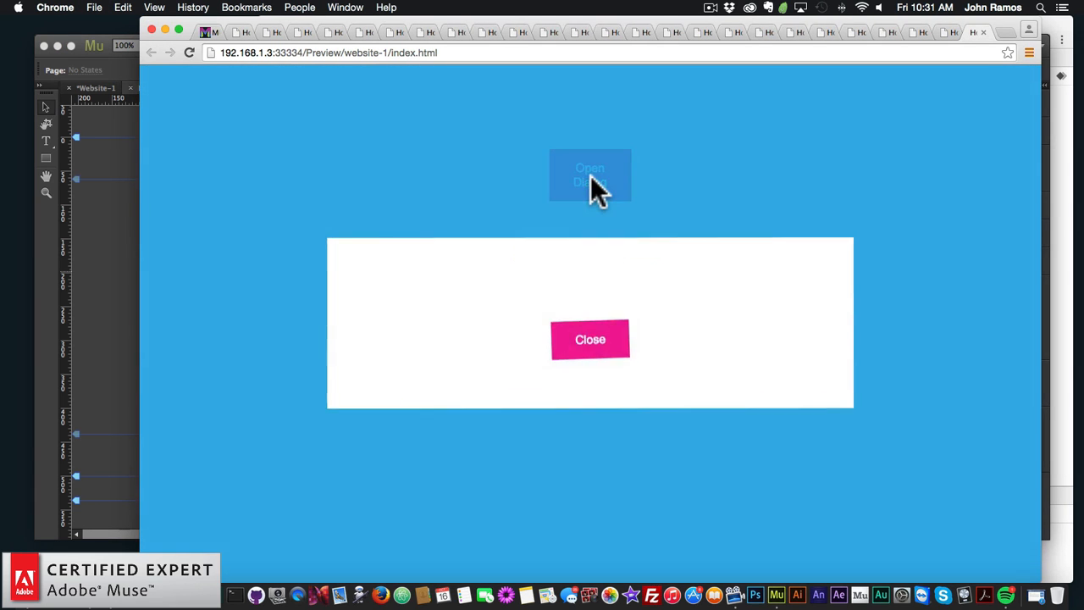
pyautogui.click(586, 360)
pyautogui.click(587, 191)
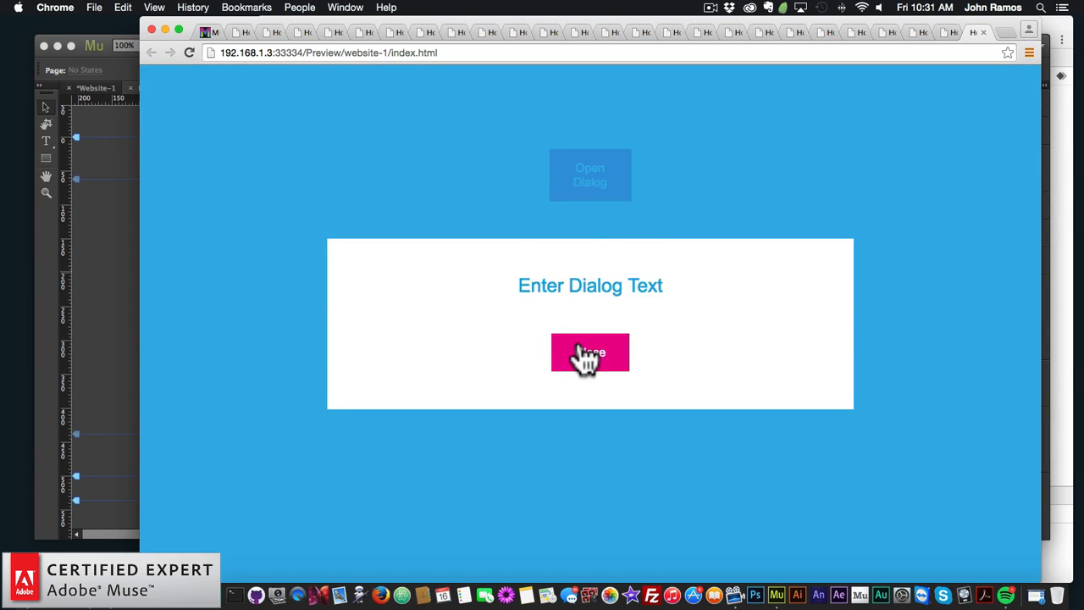
pyautogui.click(586, 358)
pyautogui.click(597, 186)
pyautogui.click(592, 360)
pyautogui.click(591, 188)
pyautogui.click(606, 360)
pyautogui.click(597, 185)
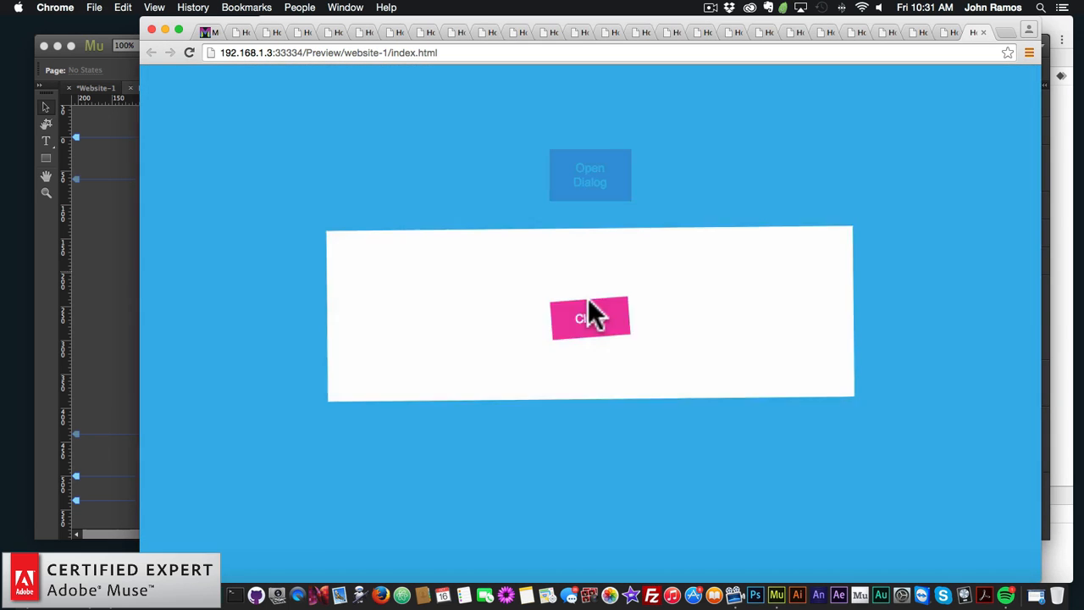
pyautogui.click(593, 357)
# Step: Back in Adobe Muse, replace the Ricky widget with the Sally widget from the library, centred horizontally near the top of the page
pyautogui.click(111, 272)
pyautogui.click(550, 216)
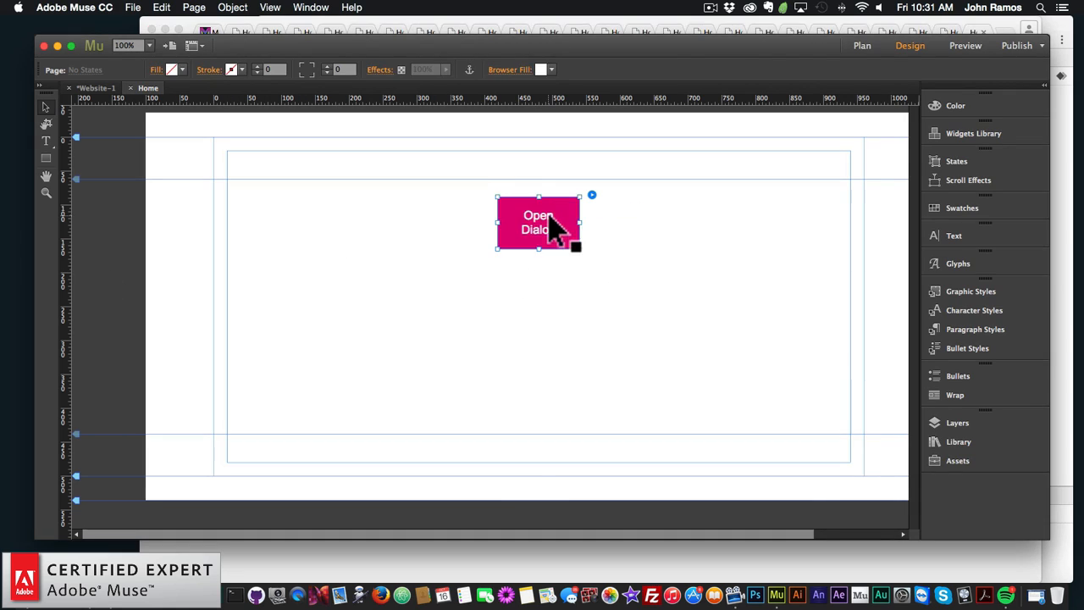
pyautogui.press('BackSpace')
pyautogui.click(946, 440)
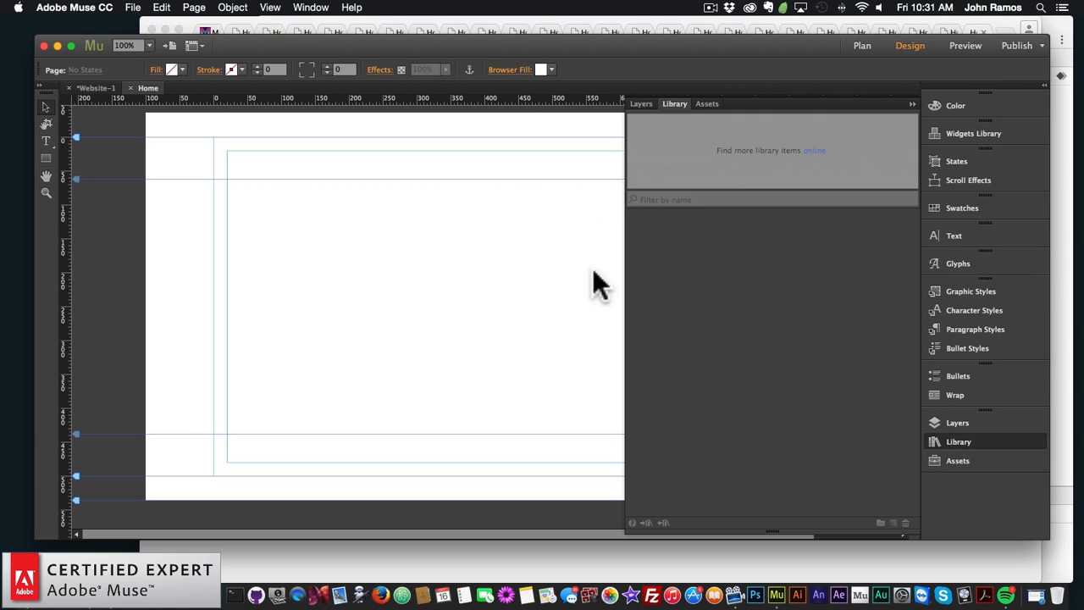
pyautogui.scroll(-5, 691, 316)
pyautogui.moveTo(669, 335); pyautogui.dragTo(335, 201)
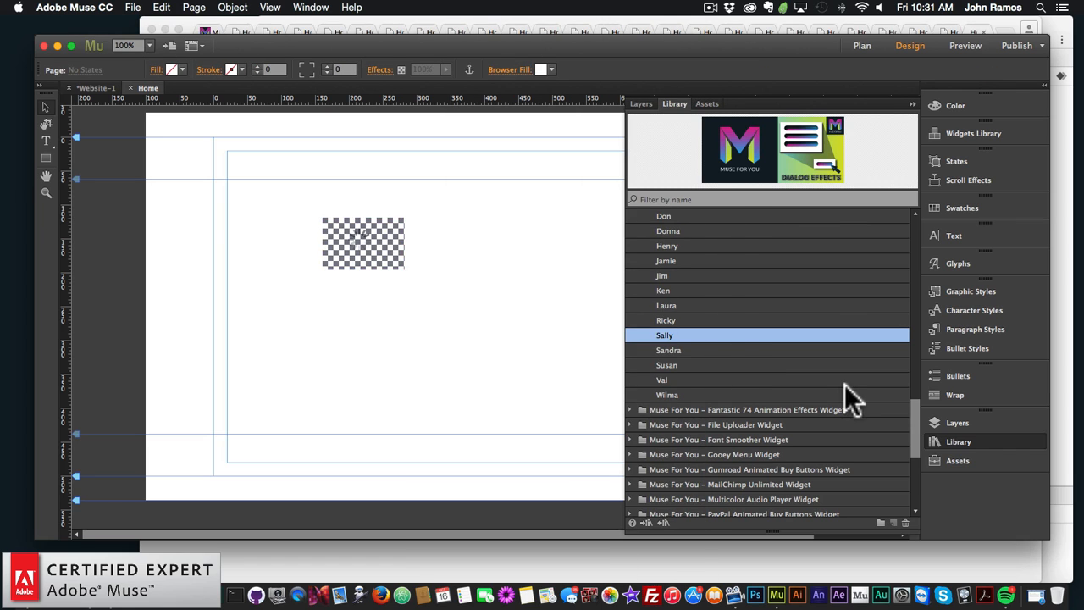
pyautogui.click(958, 441)
pyautogui.moveTo(371, 243); pyautogui.dragTo(549, 225)
pyautogui.click(496, 232)
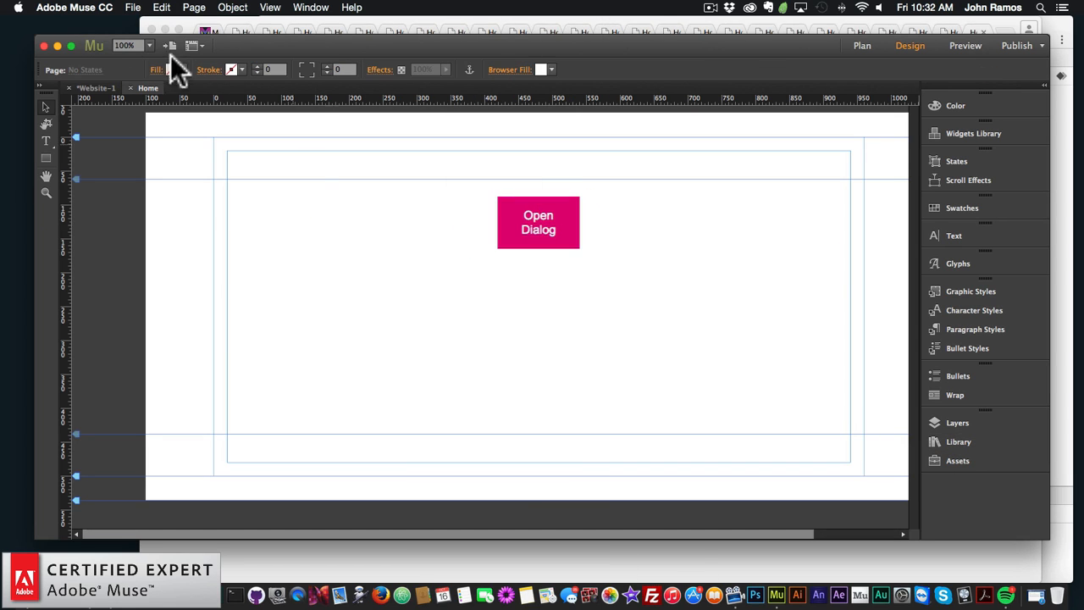
# Step: Preview the page in the browser and open and close the Sally dialog four times to check its effect
pyautogui.click(134, 8)
pyautogui.click(196, 223)
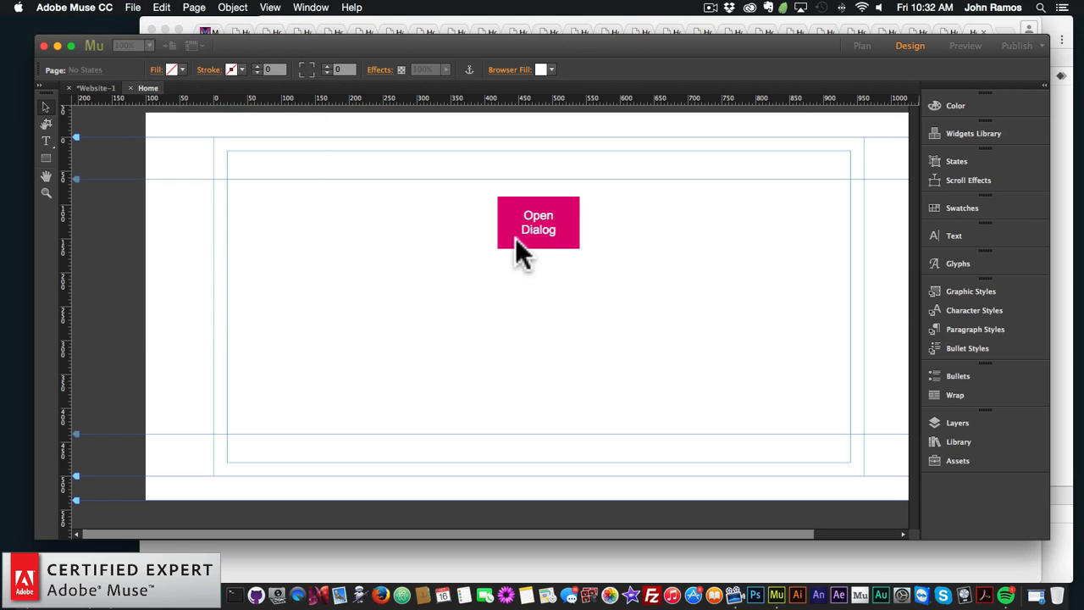
pyautogui.click(574, 185)
pyautogui.click(590, 347)
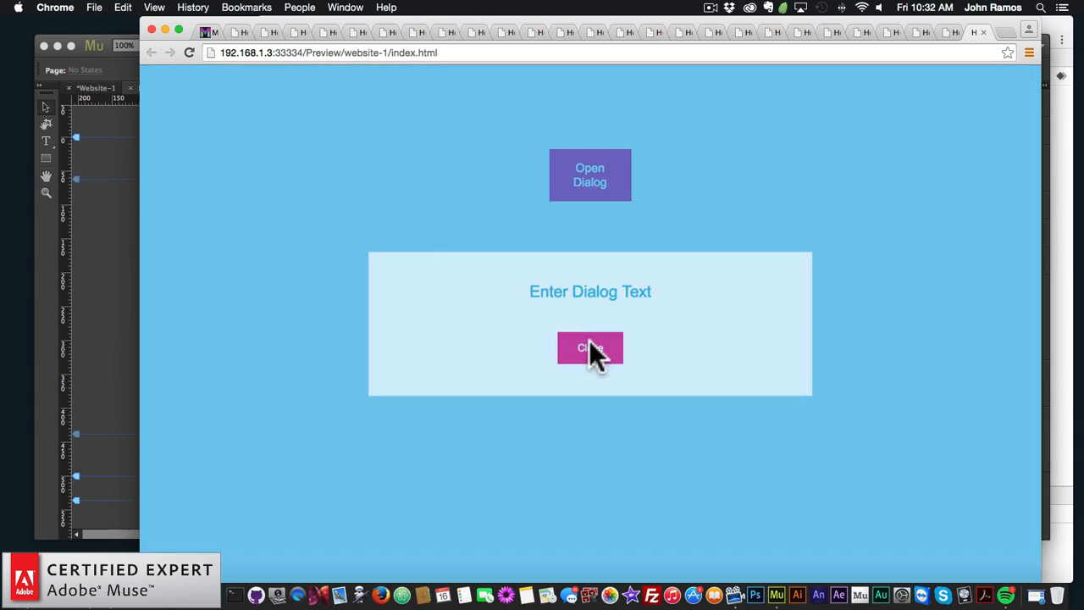
pyautogui.click(593, 187)
pyautogui.click(597, 258)
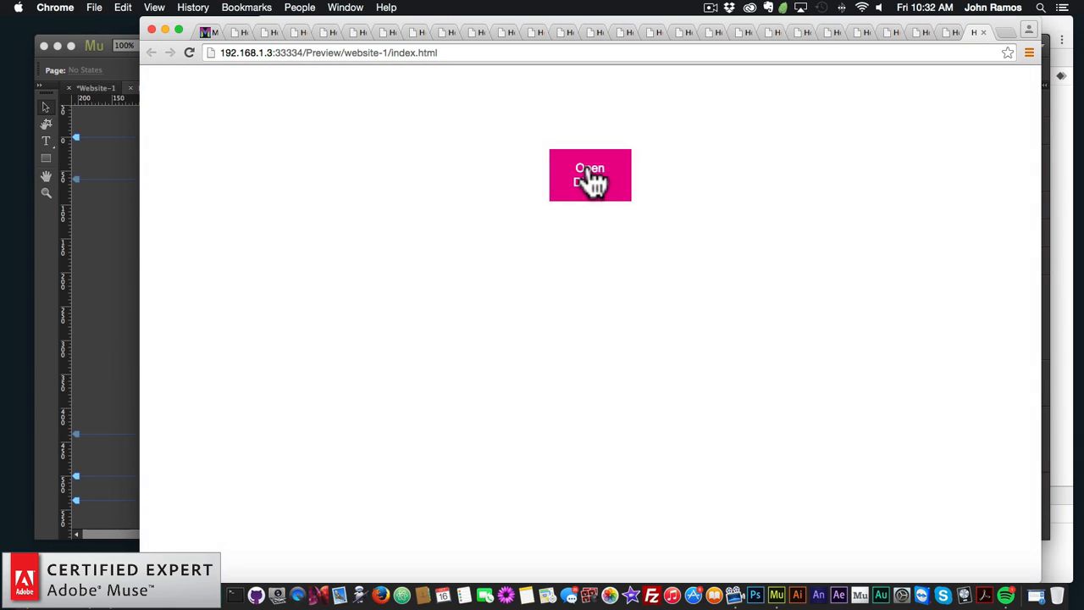
pyautogui.click(588, 179)
pyautogui.click(587, 360)
pyautogui.click(595, 186)
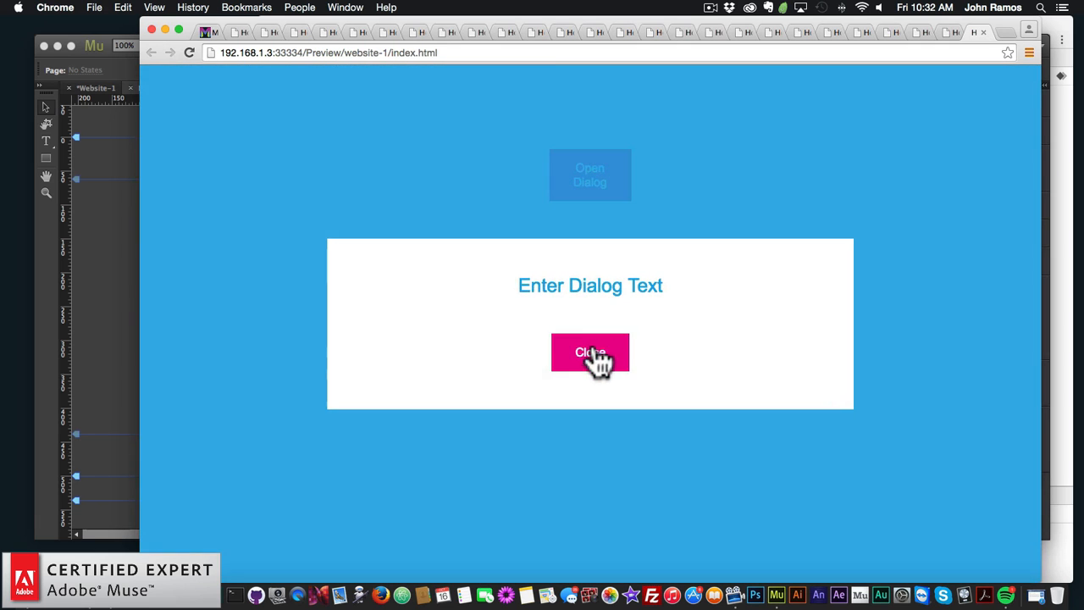
pyautogui.click(597, 360)
# Step: Back in Adobe Muse, replace the Sally widget with the Sandra widget from the library, centred horizontally at about Y 89
pyautogui.press('super+Tab')
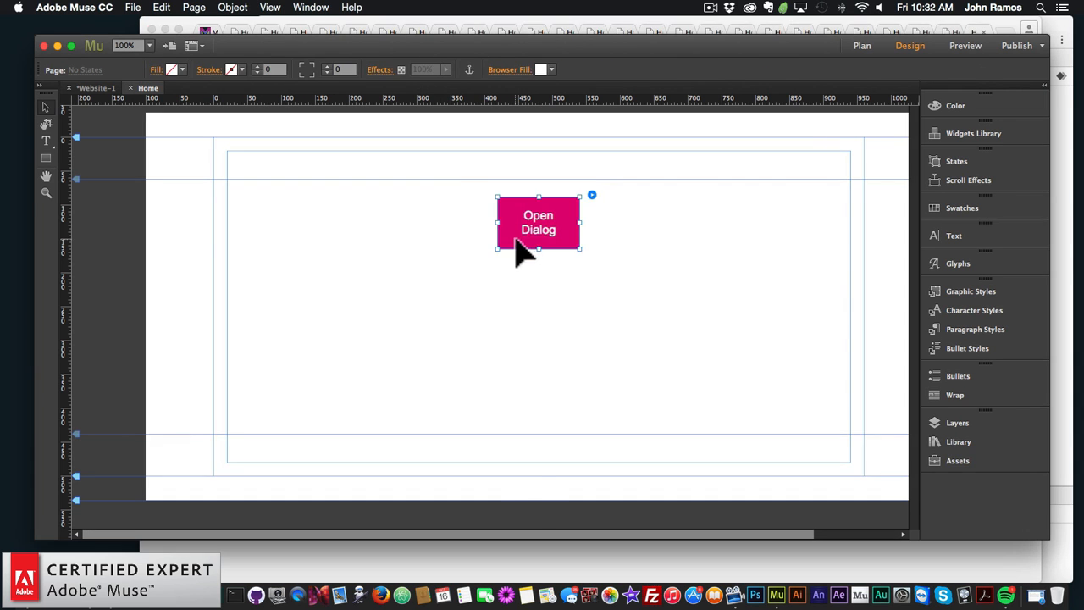
pyautogui.press('BackSpace')
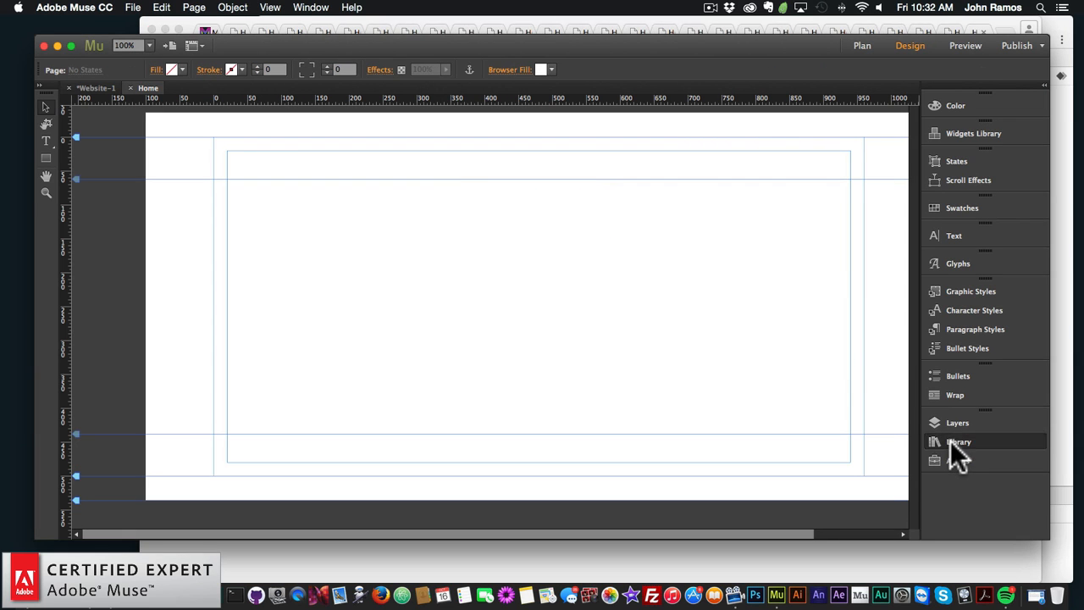
pyautogui.click(958, 441)
pyautogui.scroll(-15, 734, 318)
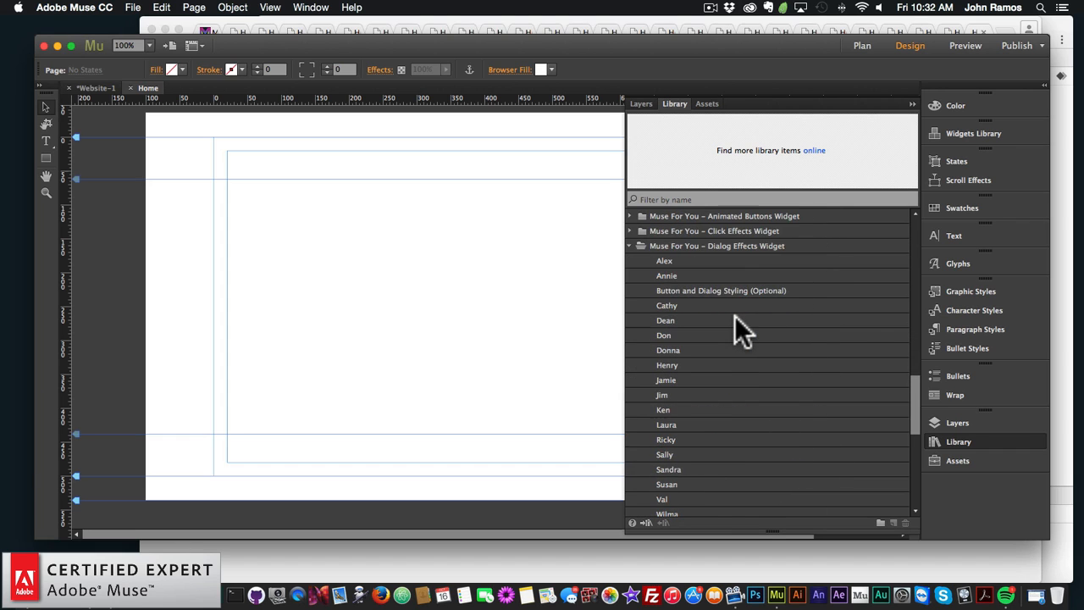
pyautogui.scroll(-1, 735, 317)
pyautogui.moveTo(669, 440); pyautogui.dragTo(332, 275)
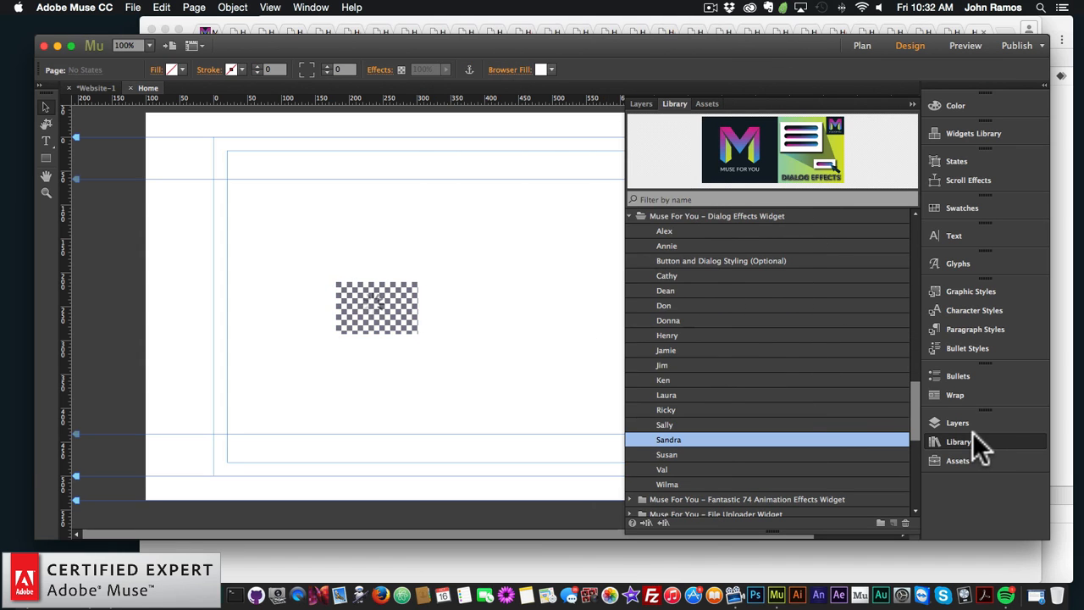
pyautogui.click(974, 439)
pyautogui.click(387, 303)
pyautogui.moveTo(387, 303); pyautogui.dragTo(563, 216)
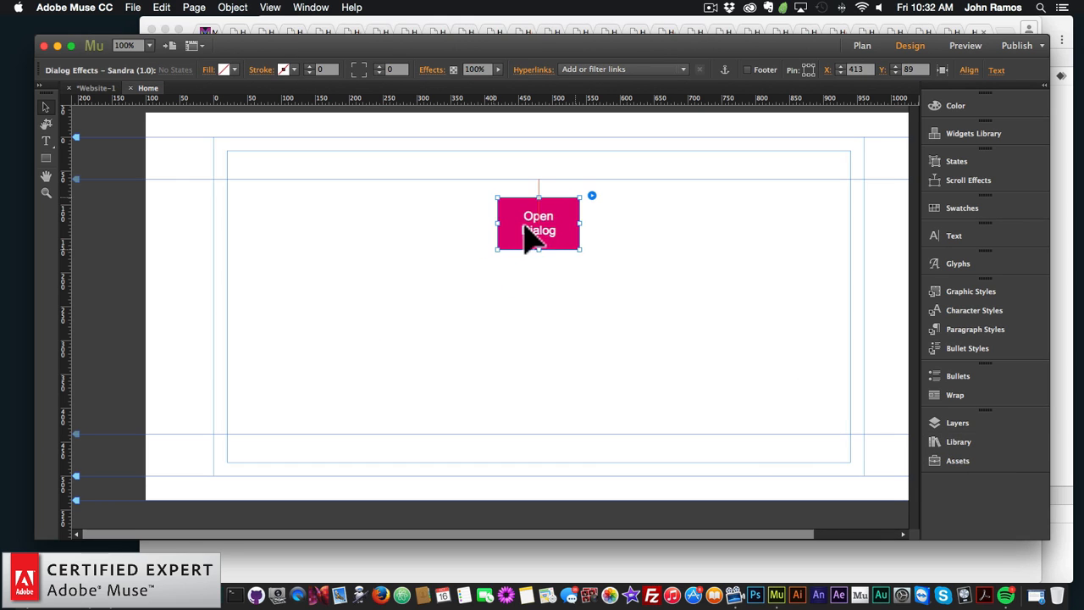
pyautogui.click(416, 234)
# Step: Preview the page in the browser and open and close the Sandra dialog five times to check its effect
pyautogui.click(133, 7)
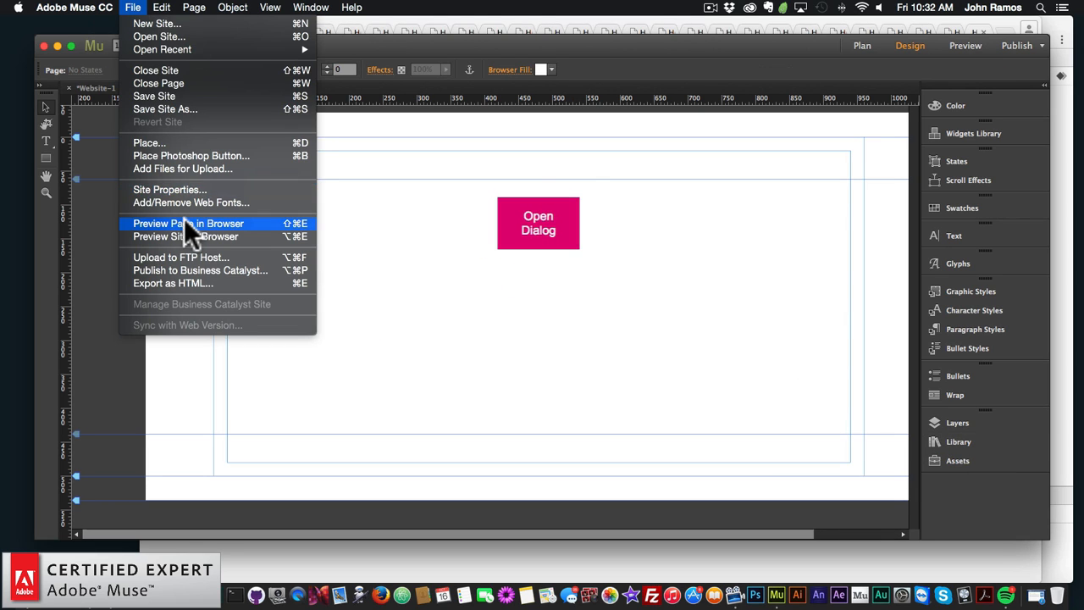
pyautogui.click(188, 224)
pyautogui.click(576, 193)
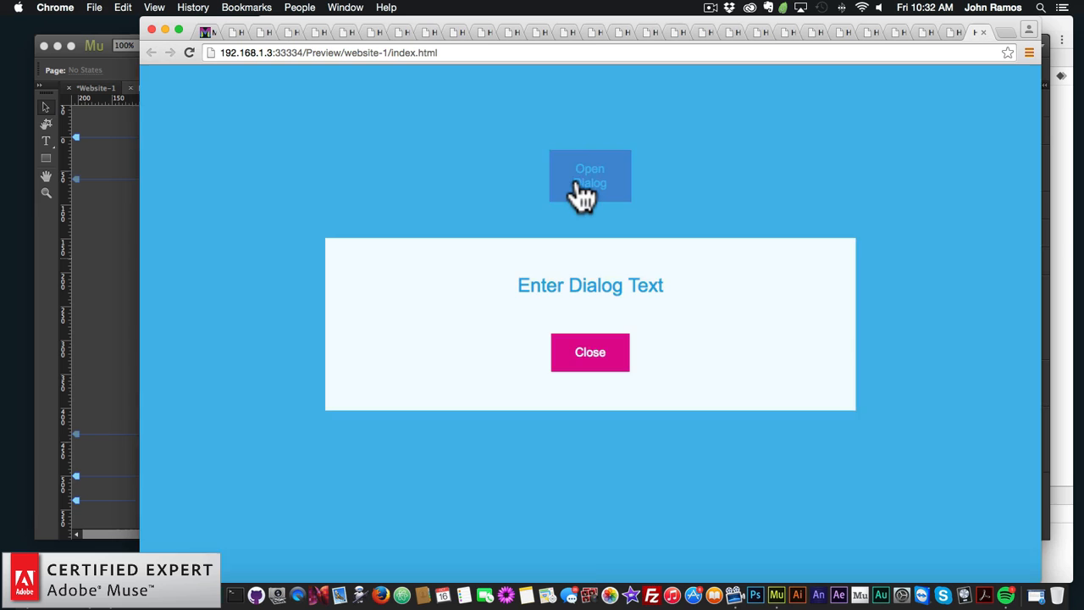
pyautogui.click(607, 349)
pyautogui.click(599, 183)
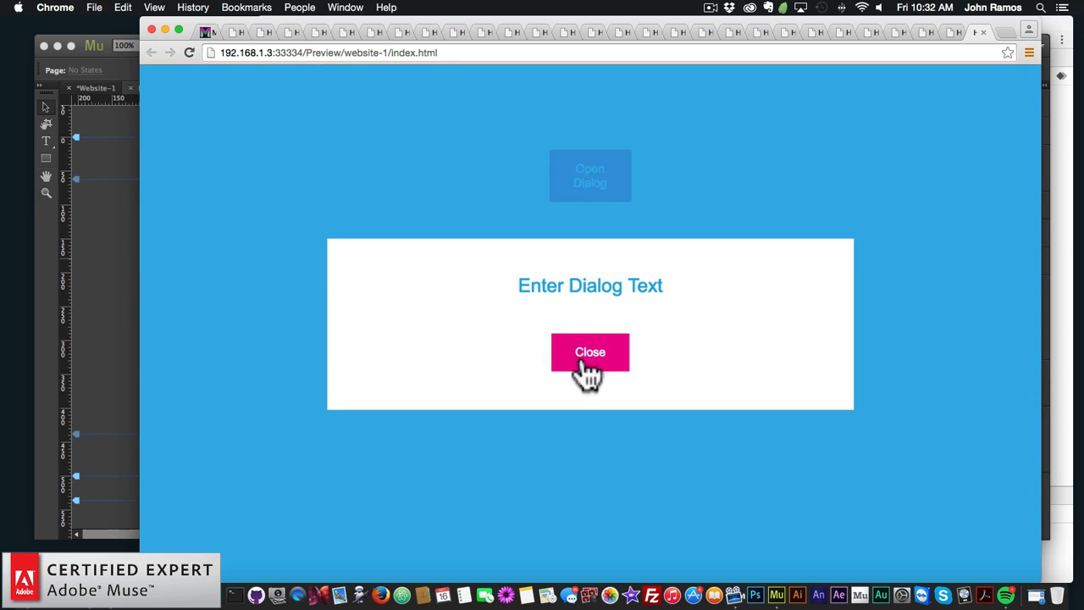
pyautogui.click(583, 362)
pyautogui.click(587, 184)
pyautogui.click(592, 354)
pyautogui.click(595, 194)
pyautogui.click(591, 235)
pyautogui.click(583, 182)
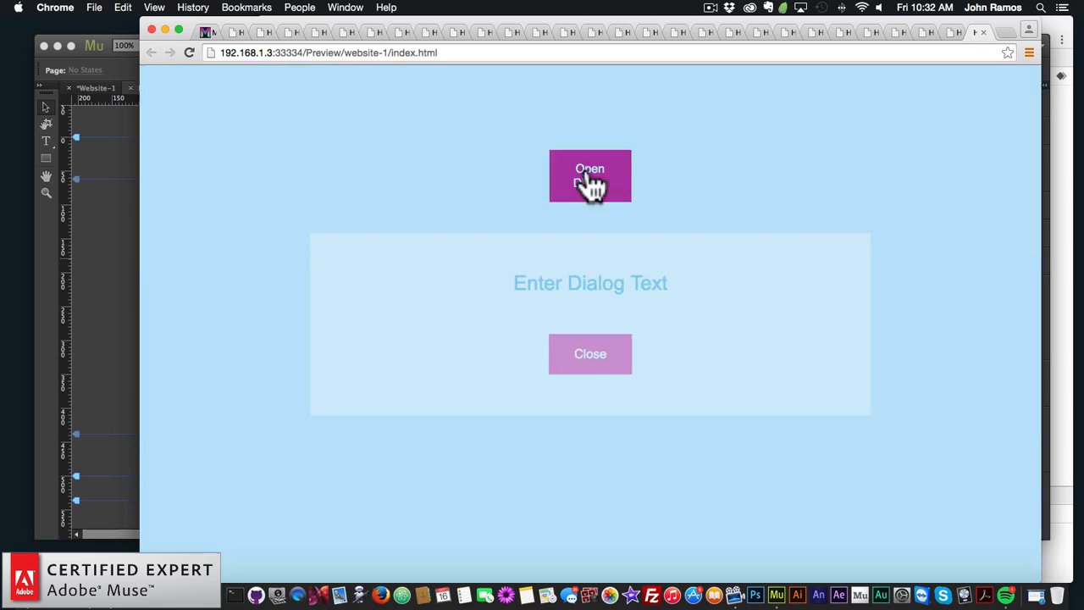
pyautogui.click(595, 363)
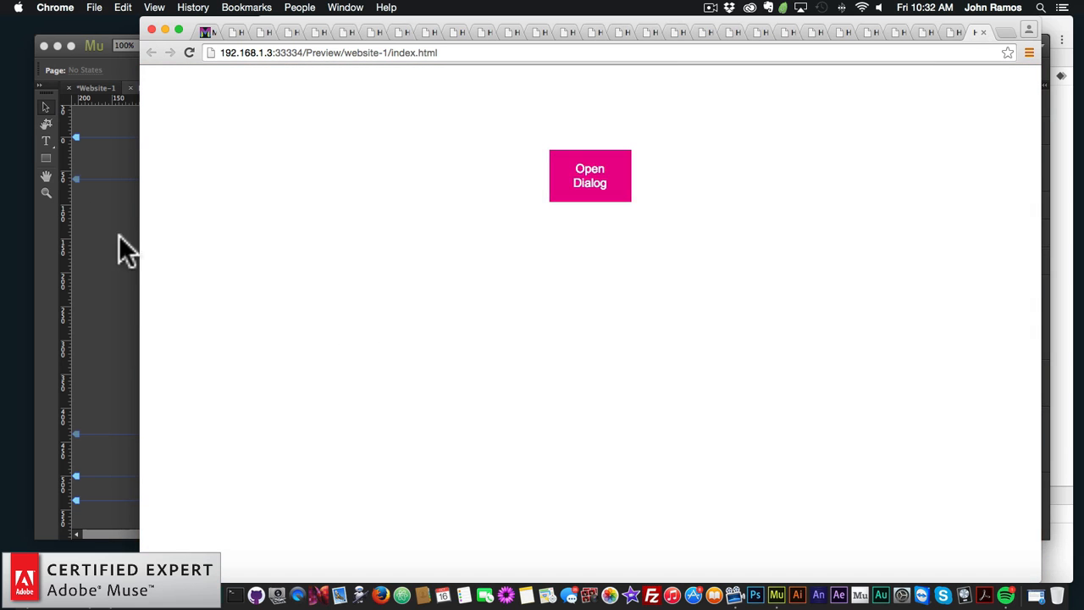
# Step: Back in Adobe Muse, replace the Sandra widget with the Susan widget from the library, positioned at about X 420, Y 93
pyautogui.click(125, 250)
pyautogui.click(517, 239)
pyautogui.press('BackSpace')
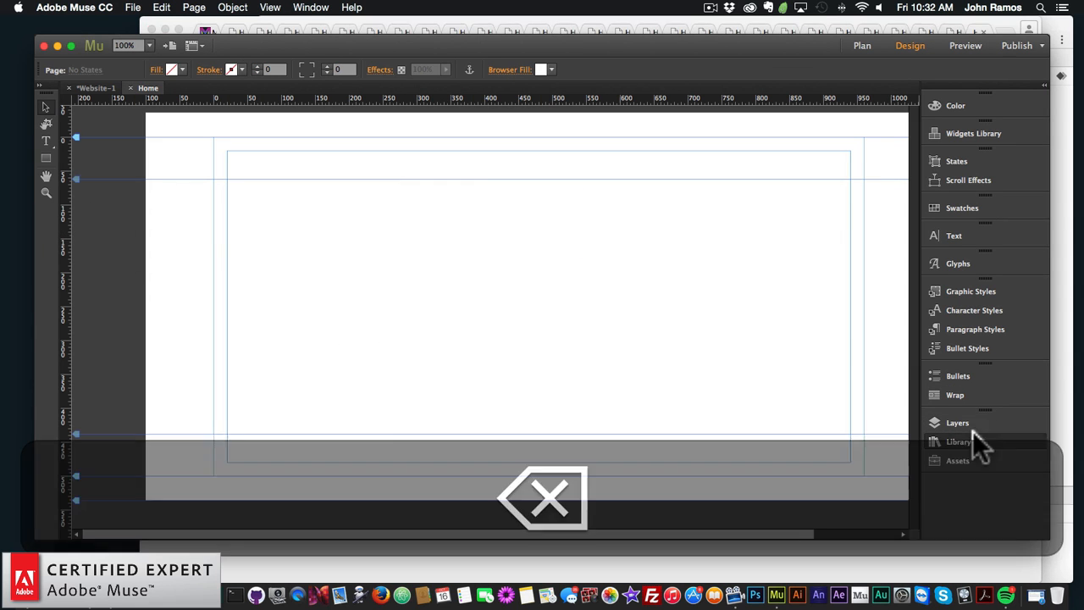
pyautogui.click(972, 437)
pyautogui.scroll(-10, 857, 370)
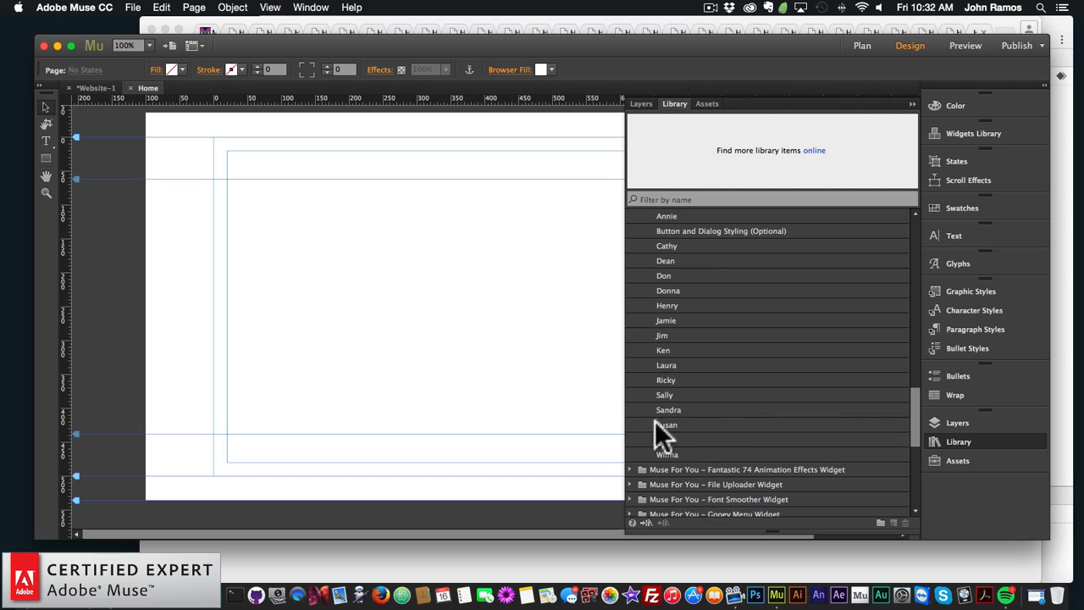
pyautogui.moveTo(665, 425); pyautogui.dragTo(424, 283)
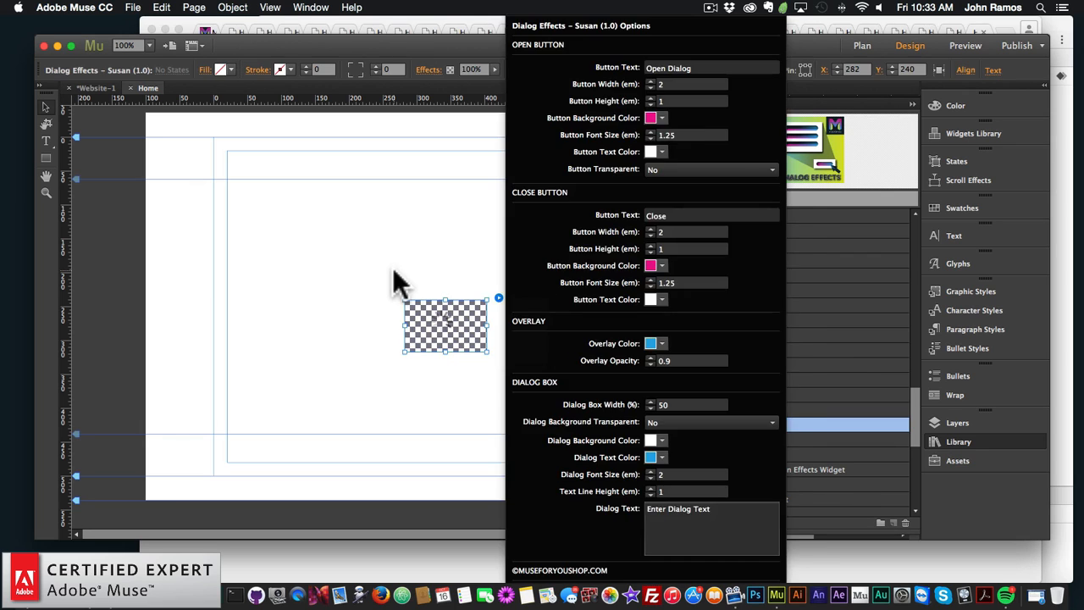
pyautogui.click(957, 441)
pyautogui.click(449, 333)
pyautogui.moveTo(450, 334); pyautogui.dragTo(538, 237)
pyautogui.click(474, 247)
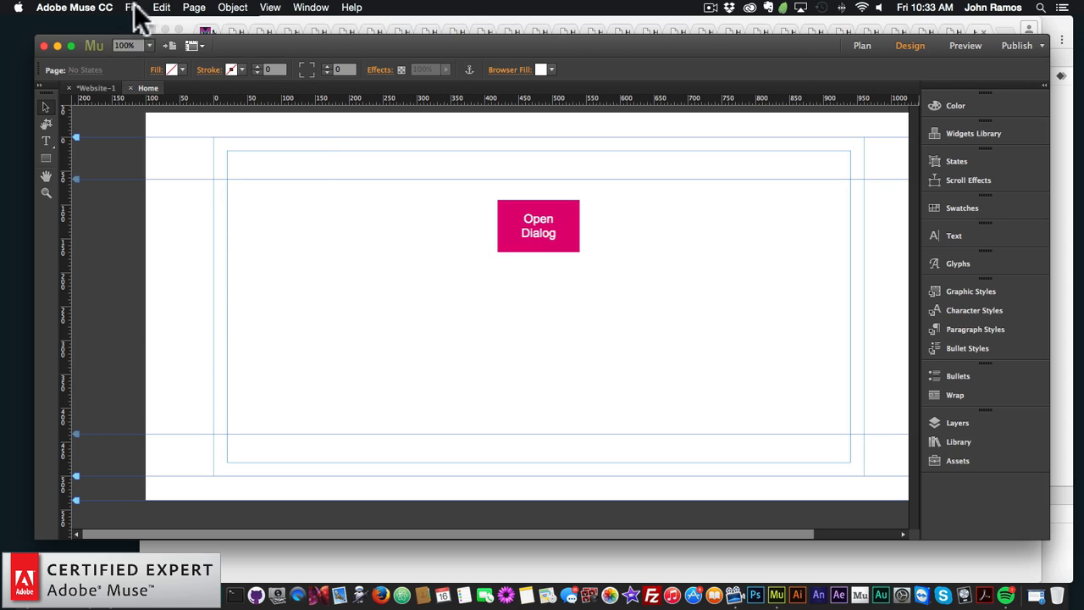
# Step: Preview the page in the browser and open and close the Susan dialog several times to check its effect
pyautogui.click(133, 9)
pyautogui.click(204, 223)
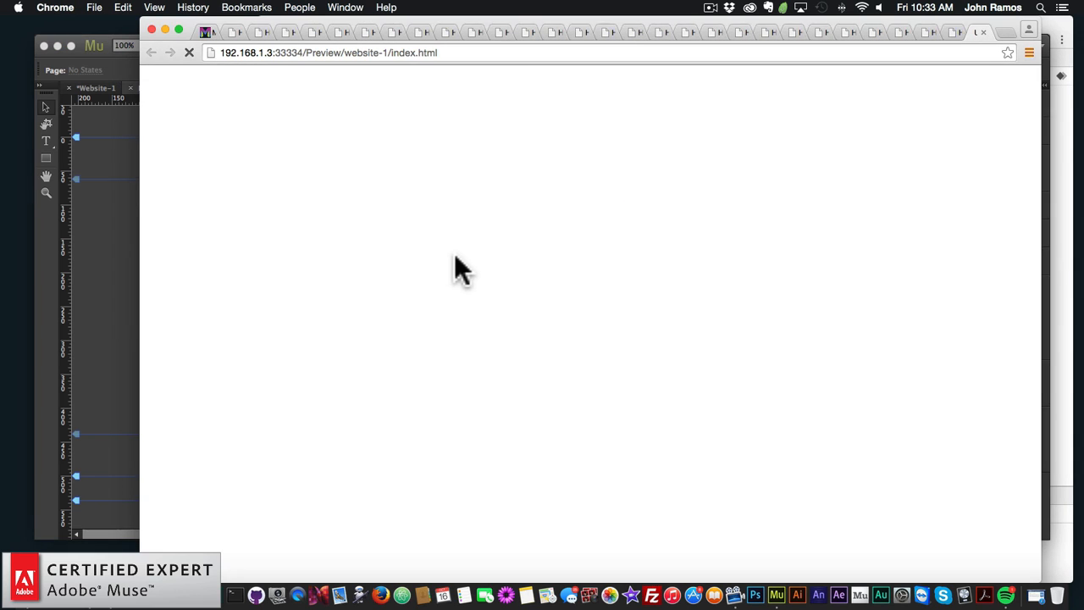
pyautogui.click(587, 182)
pyautogui.click(596, 363)
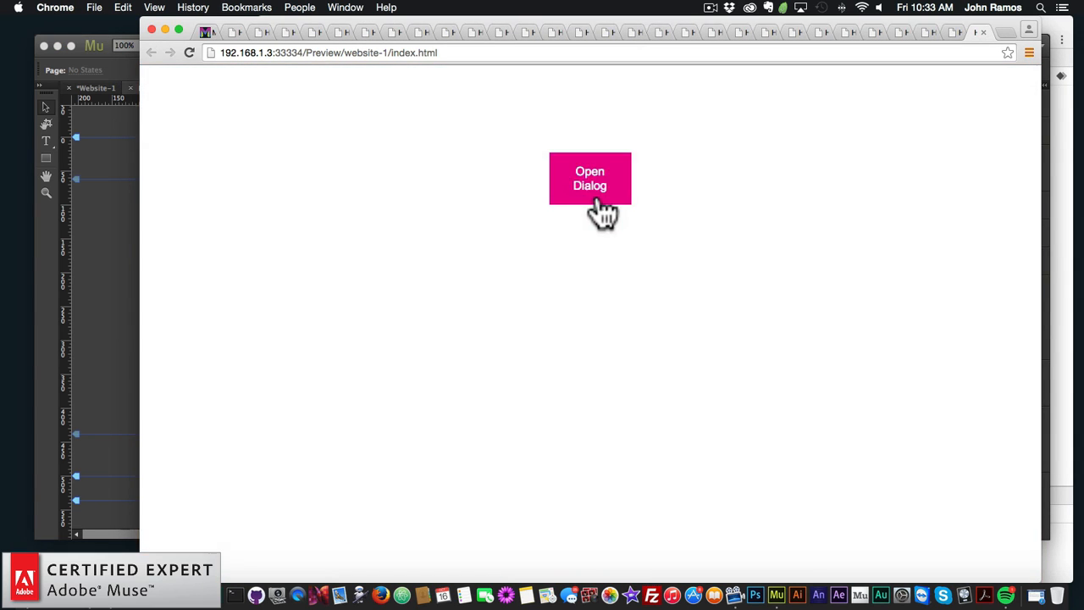
pyautogui.click(593, 188)
pyautogui.click(584, 354)
pyautogui.click(588, 195)
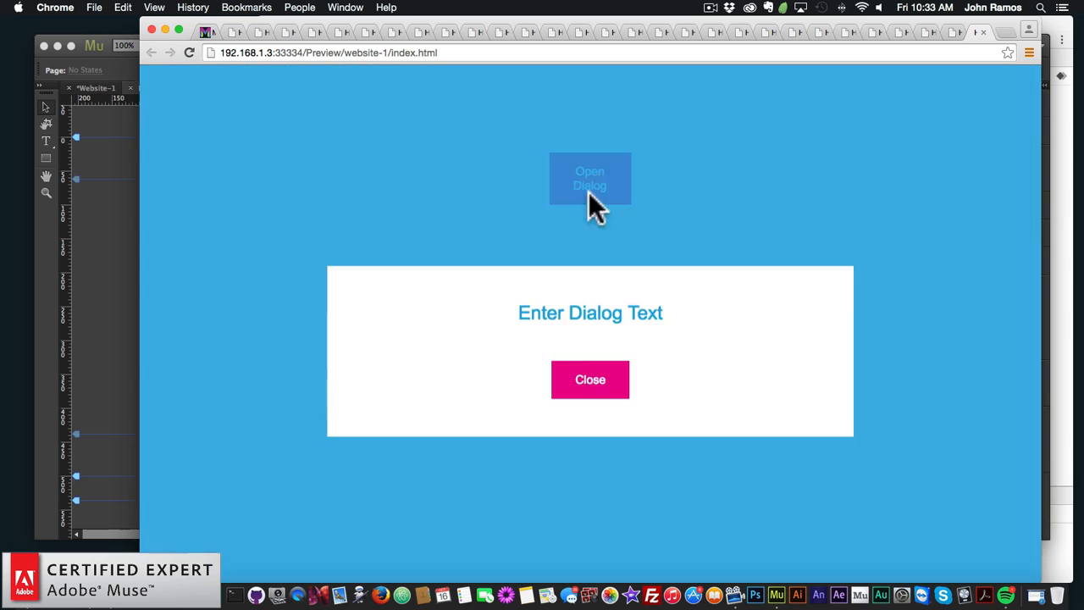
pyautogui.click(583, 355)
pyautogui.click(597, 191)
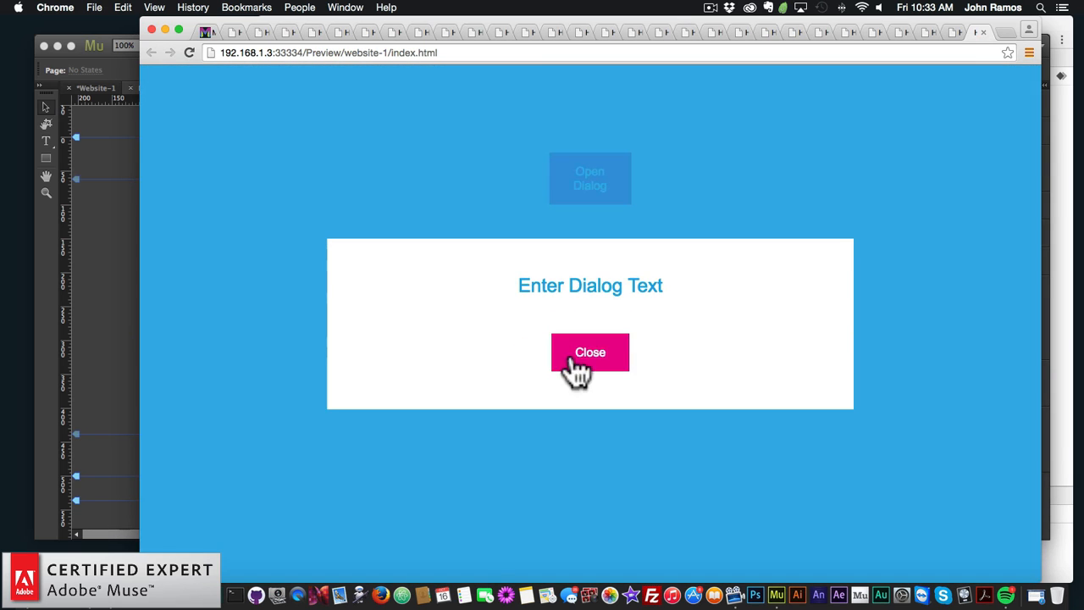
pyautogui.click(582, 362)
pyautogui.click(596, 362)
# Step: Back in Adobe Muse, replace the Susan widget with the Val widget from the library, centred horizontally in the upper part of the page
pyautogui.click(131, 273)
pyautogui.click(507, 231)
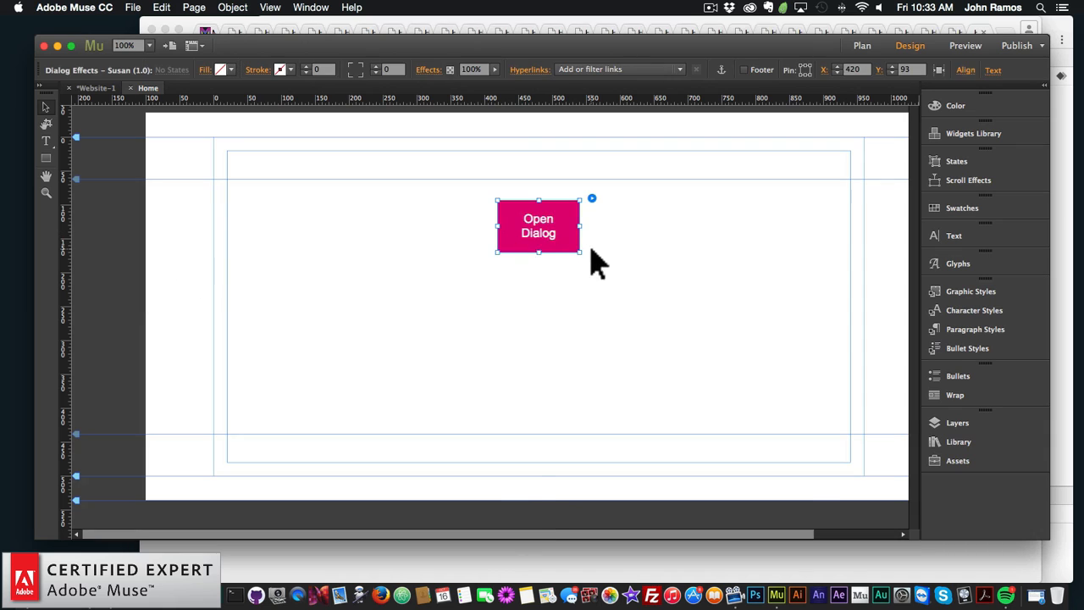
pyautogui.press('BackSpace')
pyautogui.click(948, 444)
pyautogui.scroll(-10, 740, 397)
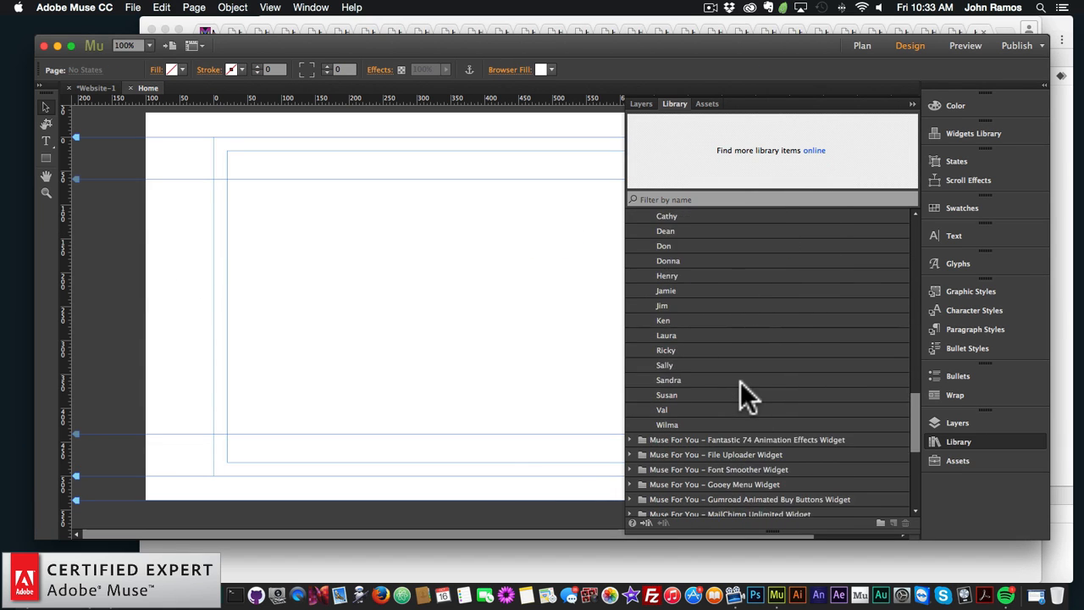
pyautogui.click(649, 349)
pyautogui.moveTo(648, 347); pyautogui.dragTo(343, 250)
pyautogui.click(958, 441)
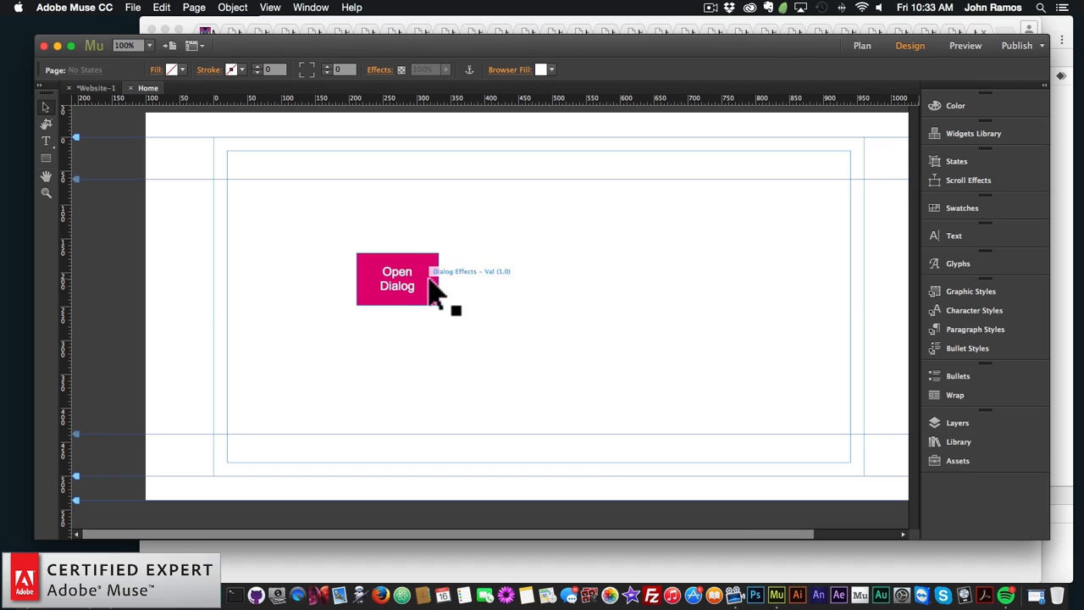
pyautogui.click(438, 268)
pyautogui.moveTo(393, 284); pyautogui.dragTo(538, 257)
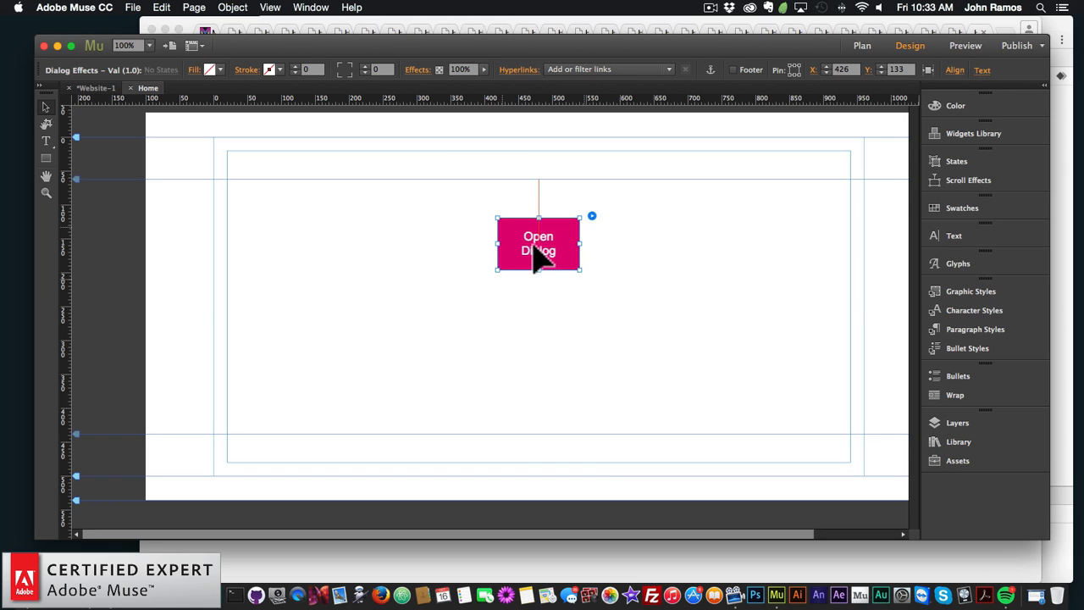
pyautogui.click(431, 275)
# Step: Preview the page in the browser and open and close the Val dialog five times to check its effect
pyautogui.click(133, 7)
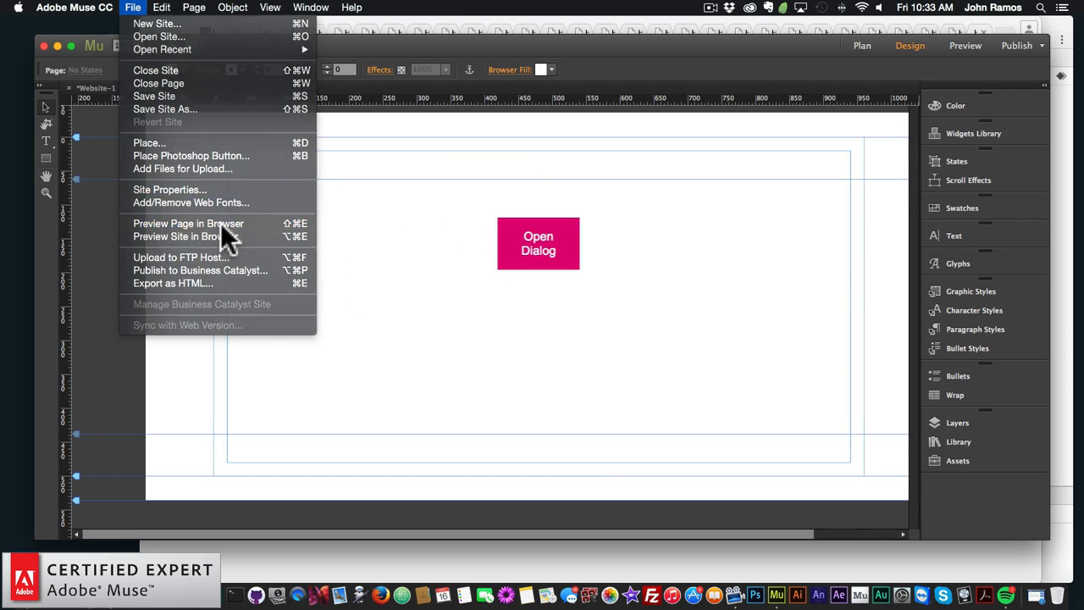
pyautogui.click(222, 223)
pyautogui.click(595, 207)
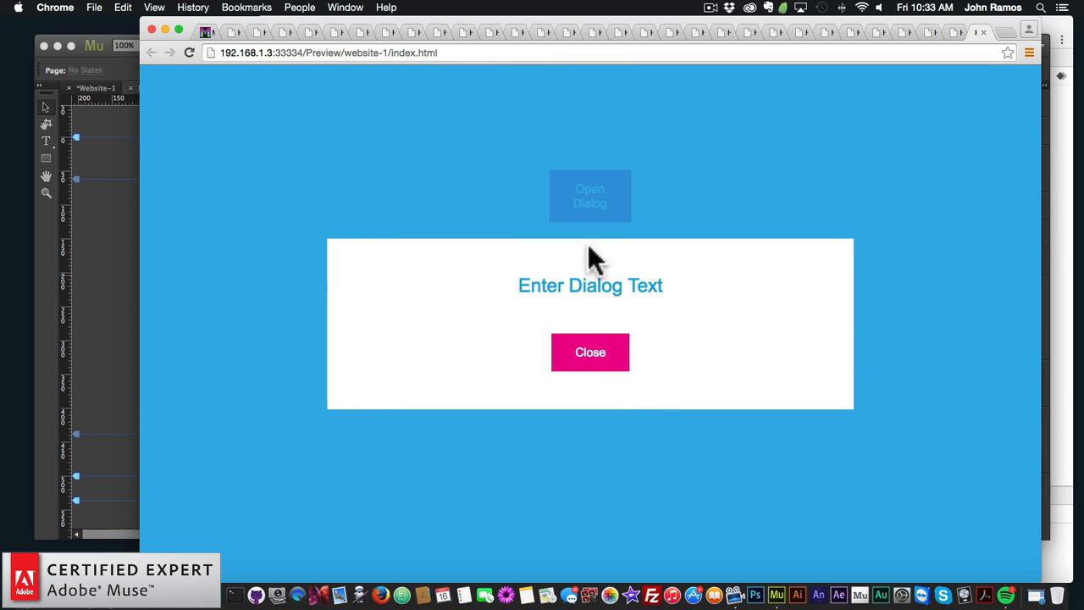
pyautogui.click(600, 360)
pyautogui.click(588, 210)
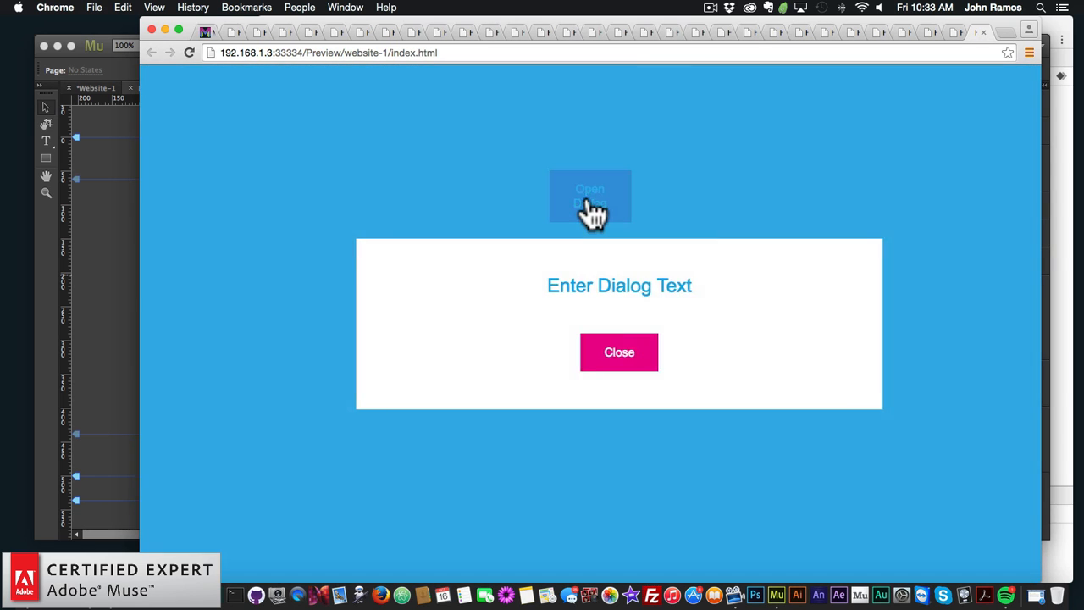
pyautogui.click(590, 360)
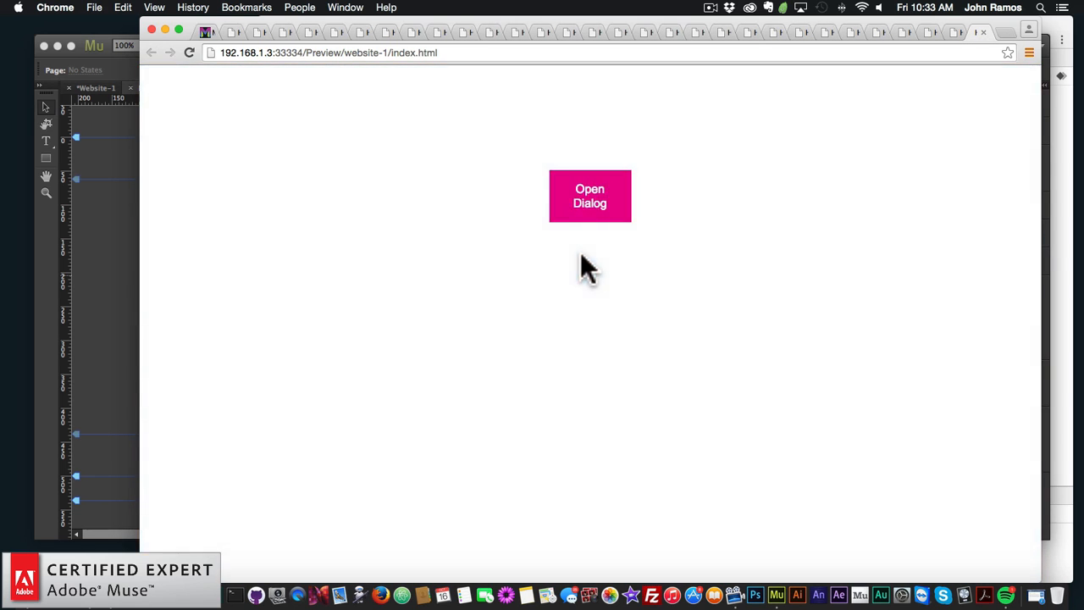
pyautogui.click(584, 205)
pyautogui.click(610, 356)
pyautogui.click(586, 214)
pyautogui.click(622, 365)
pyautogui.click(593, 213)
pyautogui.click(590, 362)
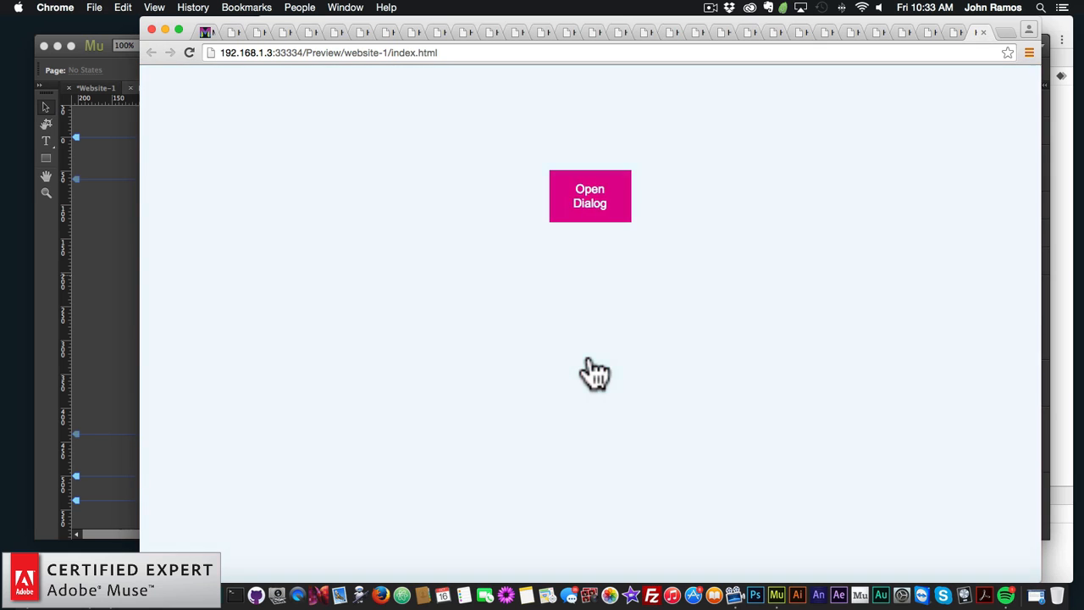
# Step: Back in Adobe Muse, replace the Val widget with the Wilma widget from the library, positioned at about X 420, Y 107
pyautogui.click(87, 266)
pyautogui.click(580, 251)
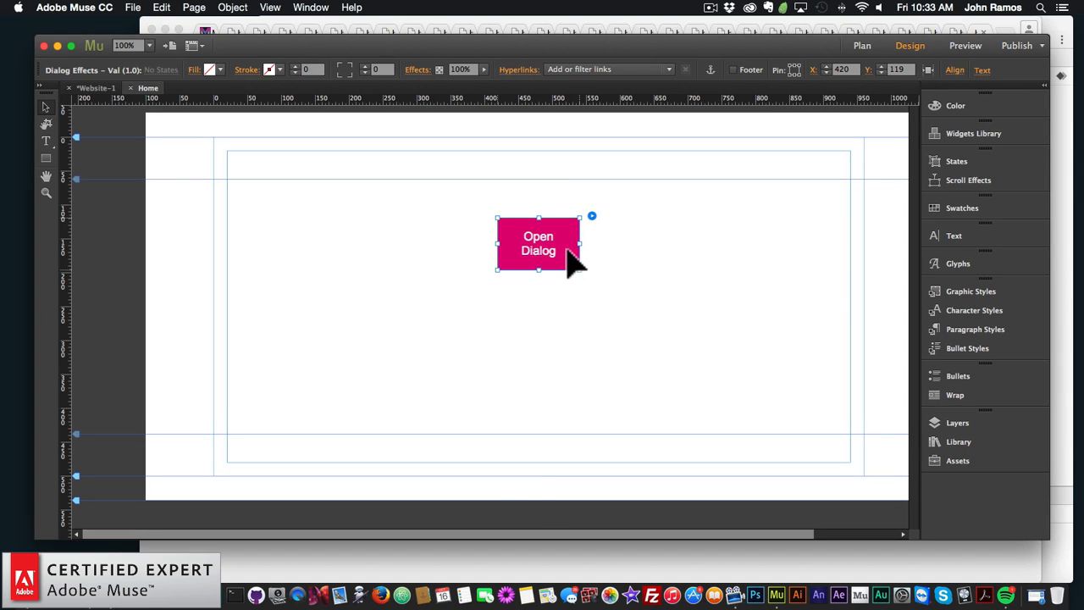
pyautogui.press('BackSpace')
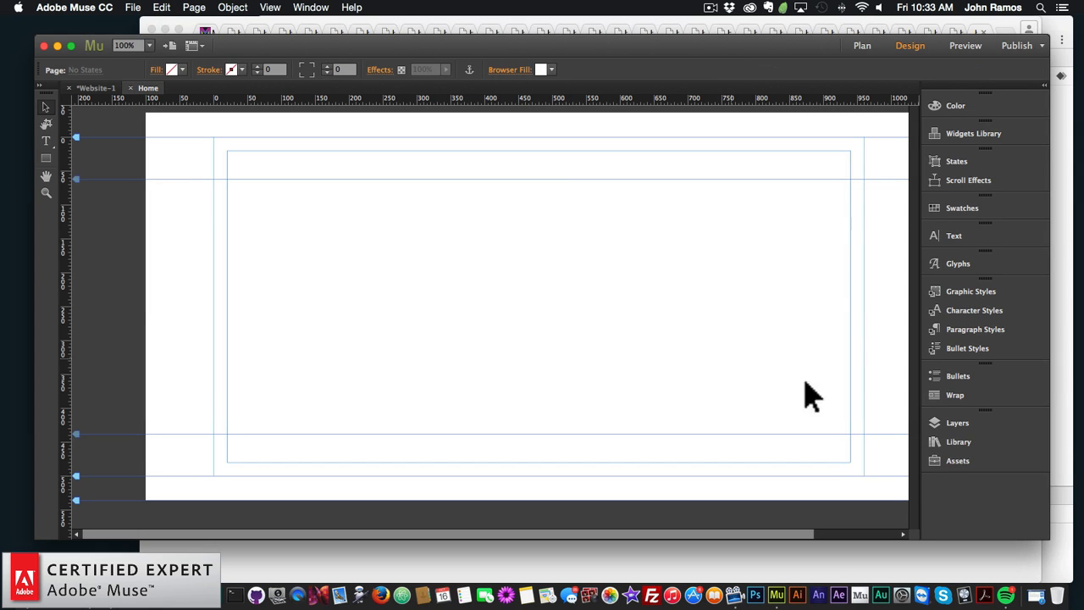
pyautogui.click(952, 439)
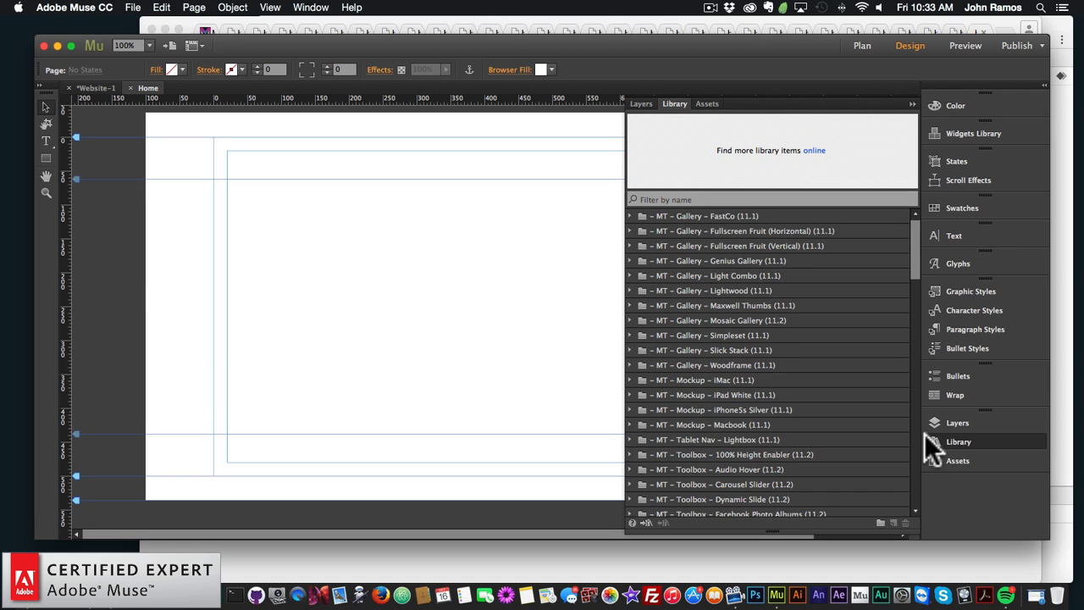
pyautogui.scroll(-15, 904, 428)
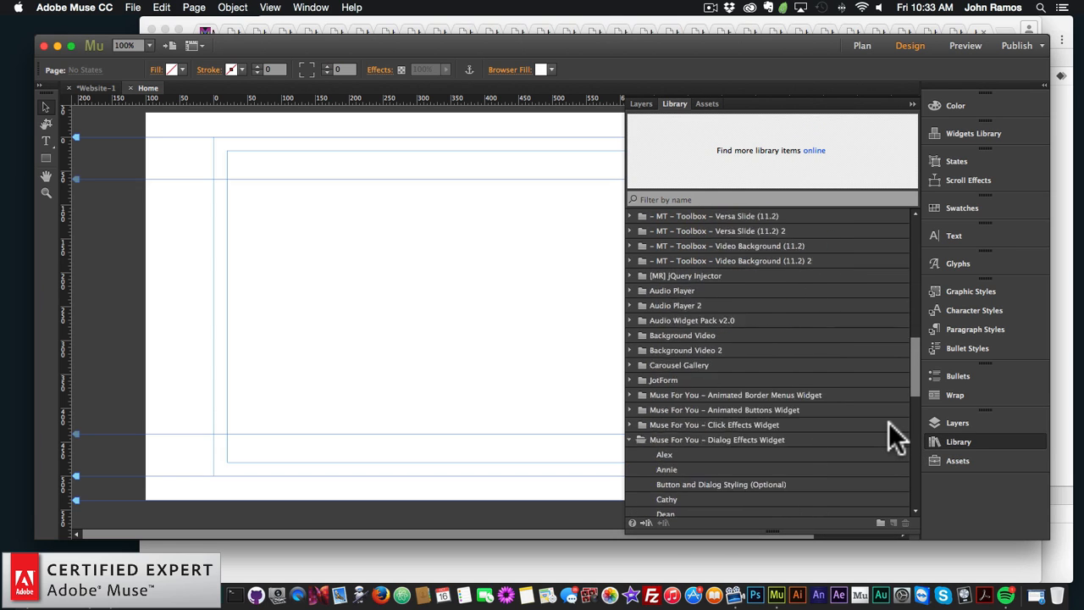
pyautogui.scroll(-5, 897, 437)
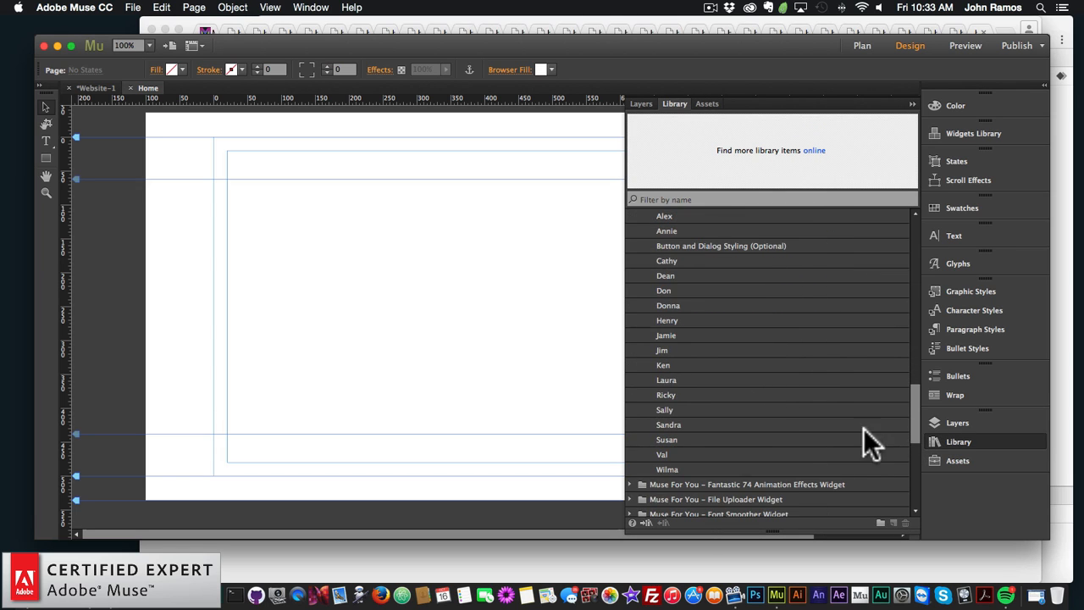
pyautogui.click(674, 469)
pyautogui.moveTo(670, 468); pyautogui.dragTo(531, 247)
pyautogui.click(970, 435)
pyautogui.click(457, 242)
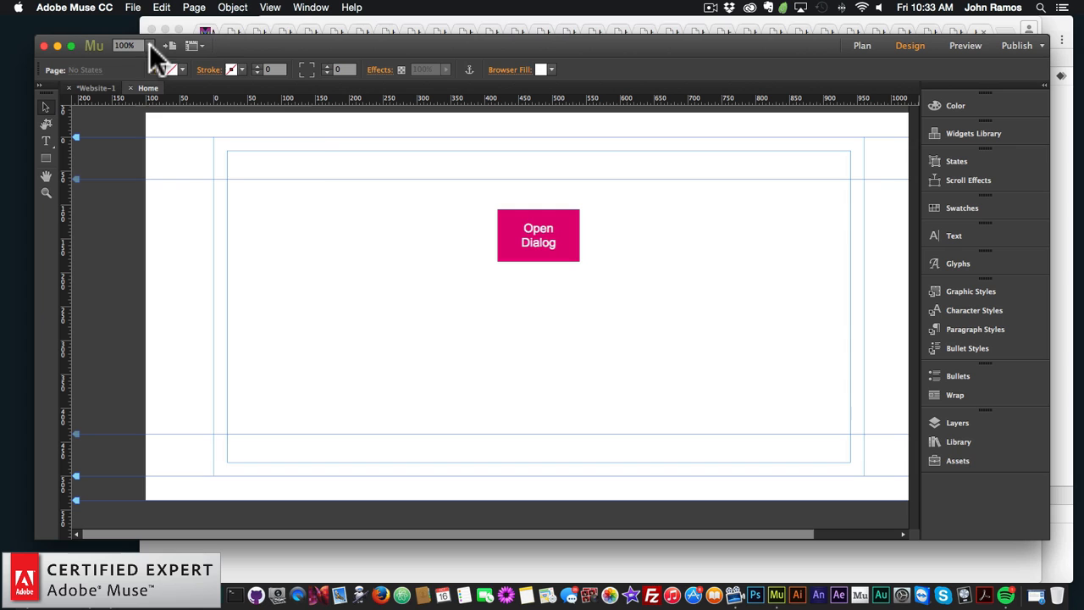
# Step: Preview the page in the browser and open and close the Wilma dialog four times to check its effect
pyautogui.click(135, 8)
pyautogui.click(175, 224)
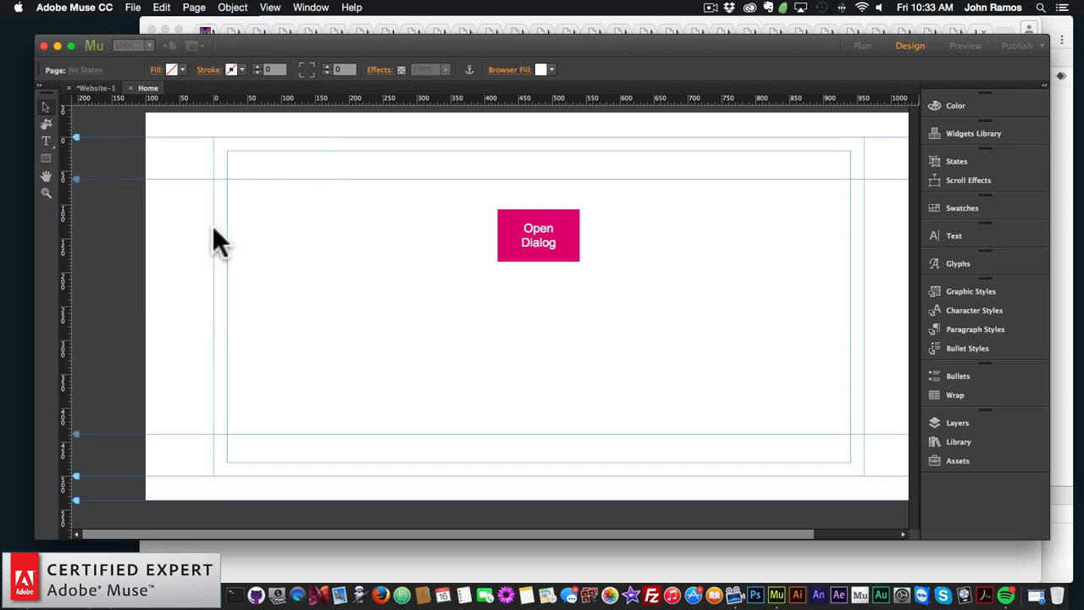
pyautogui.click(586, 194)
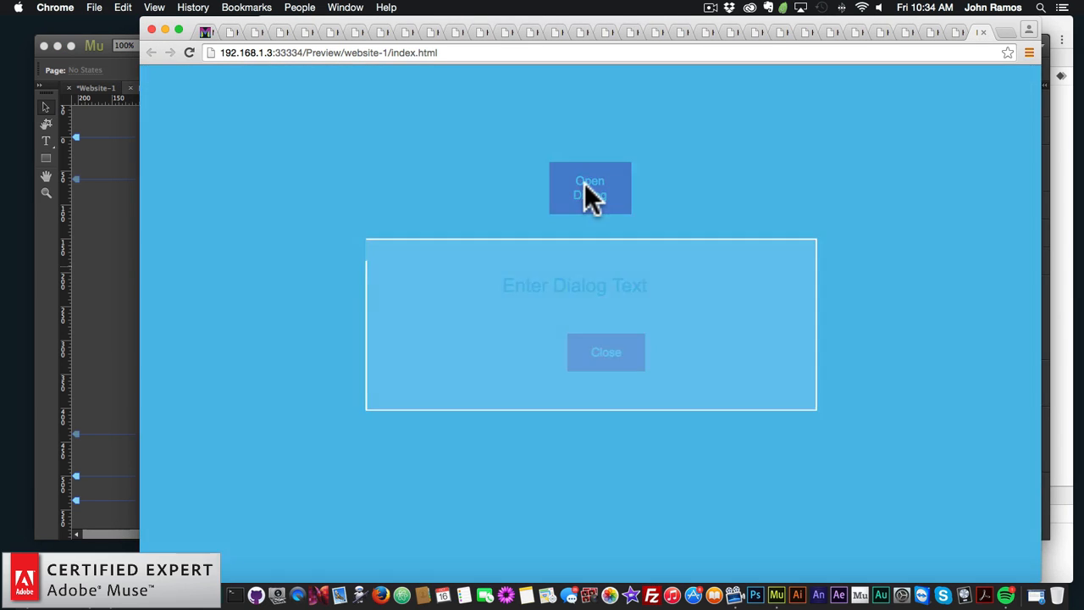
pyautogui.click(599, 360)
pyautogui.click(593, 186)
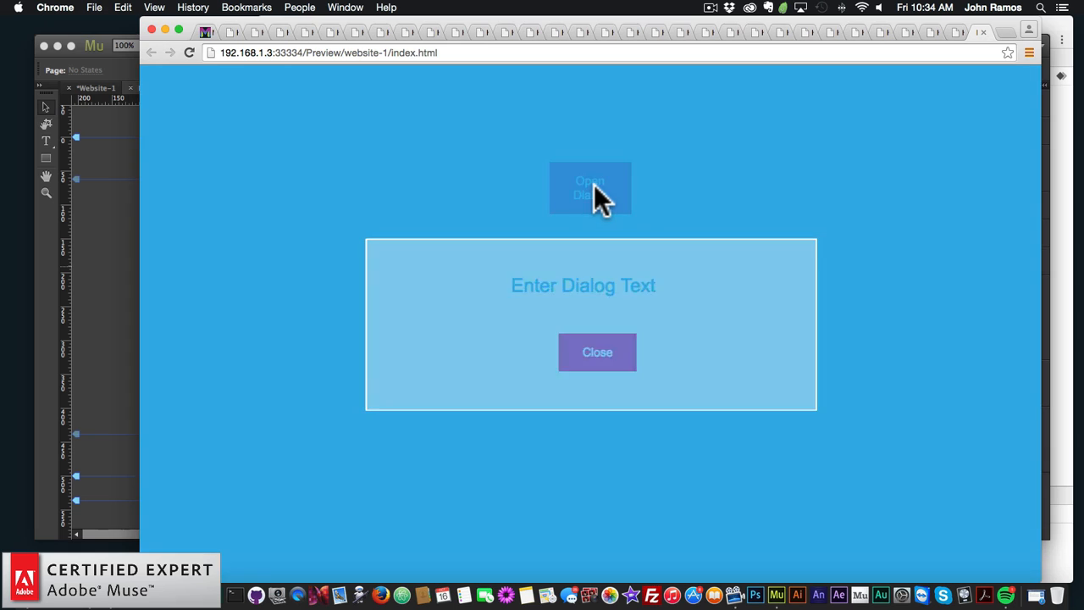
pyautogui.click(592, 354)
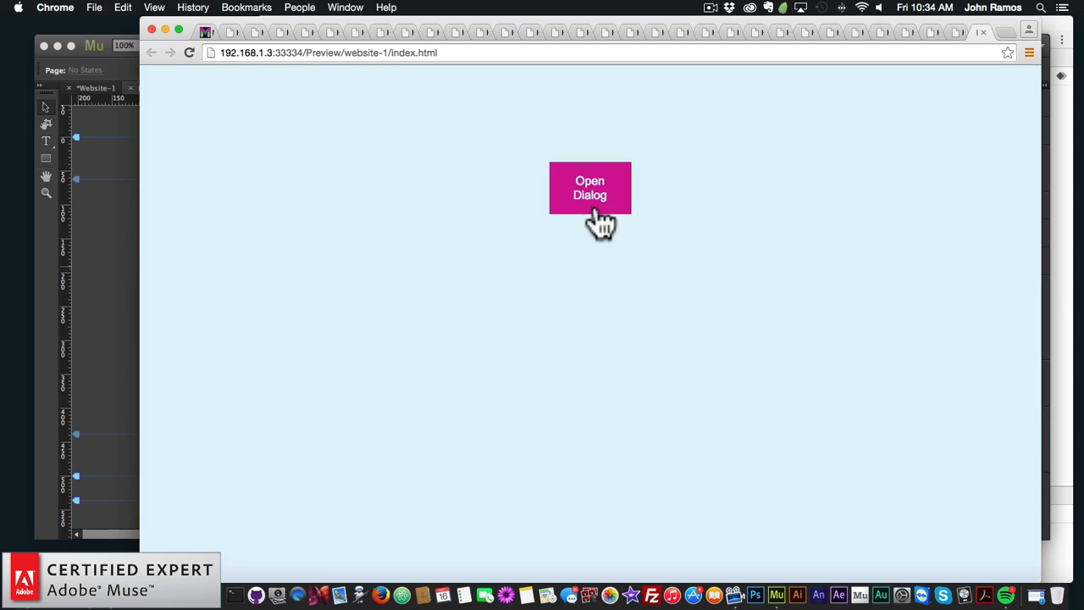
pyautogui.click(595, 182)
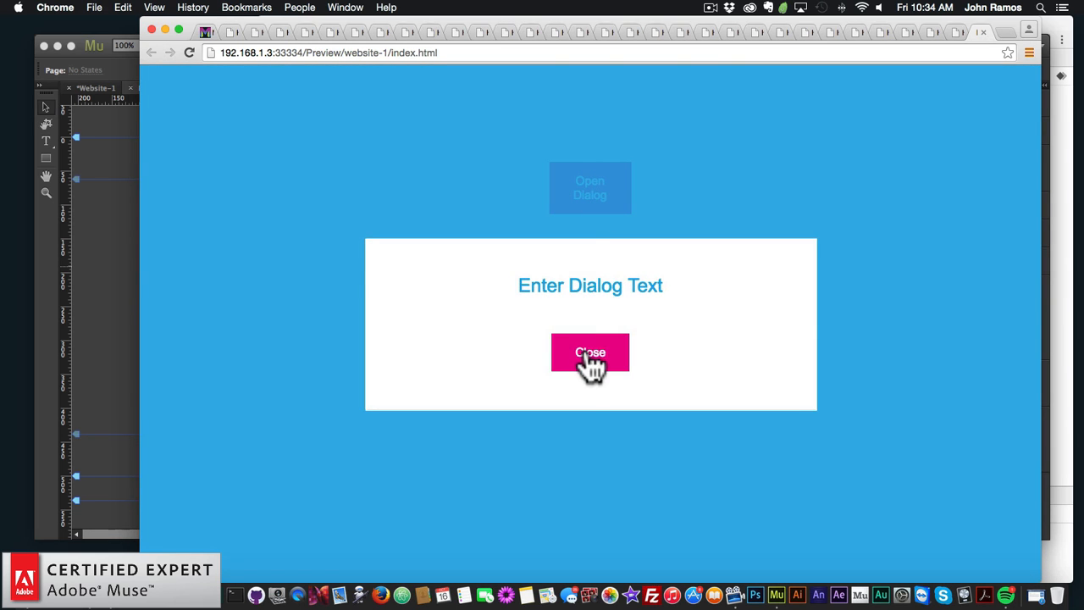
pyautogui.click(590, 356)
pyautogui.click(597, 193)
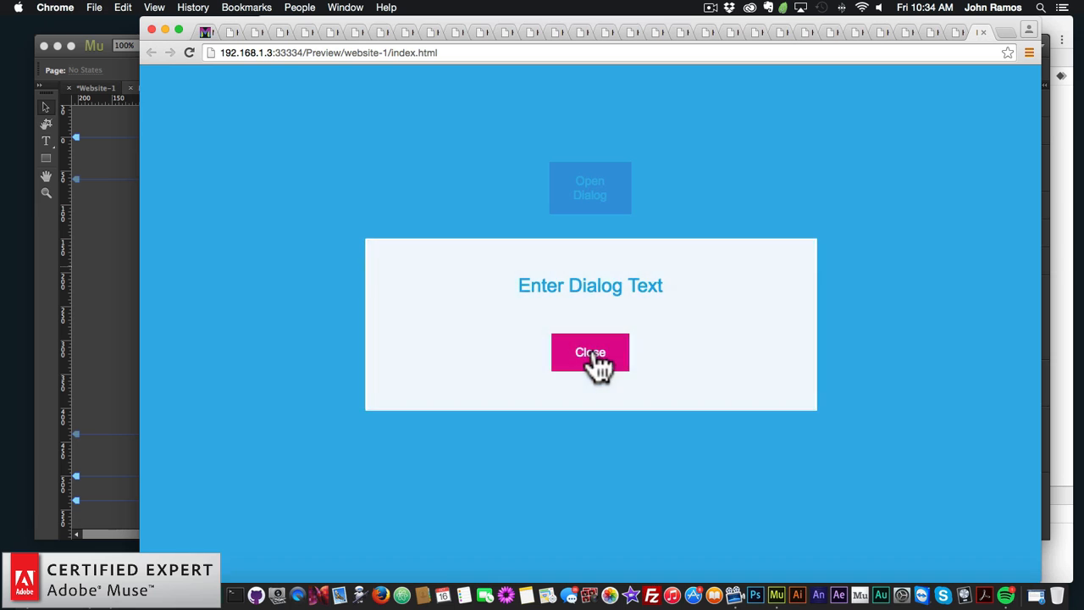
pyautogui.click(590, 356)
# Step: Back in Adobe Muse, set the Wilma widget's dialog background color to the orange swatch
pyautogui.click(136, 296)
pyautogui.click(531, 251)
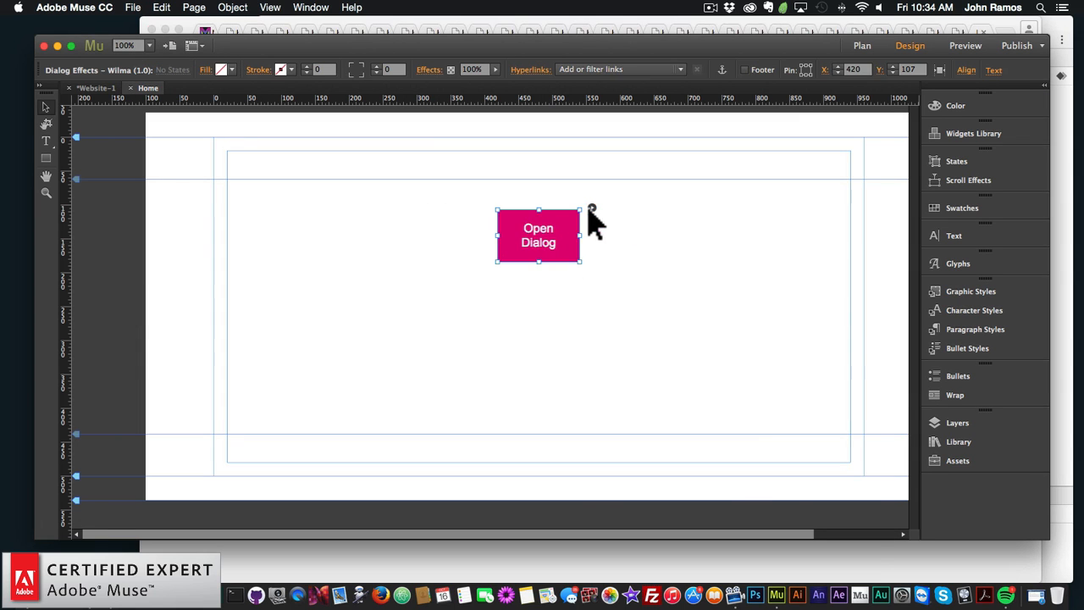
pyautogui.click(591, 209)
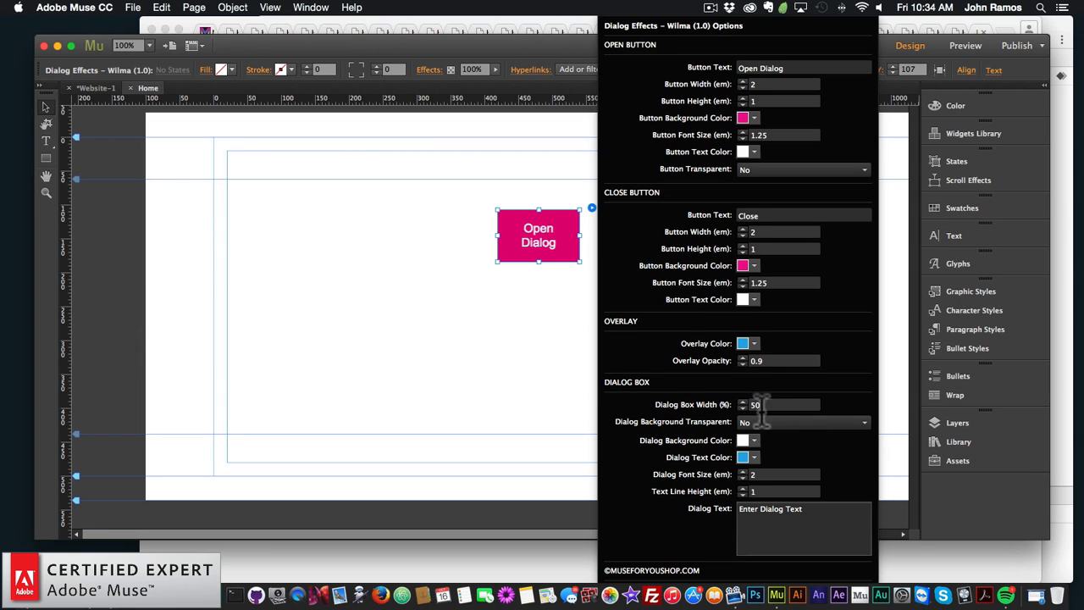
pyautogui.click(752, 441)
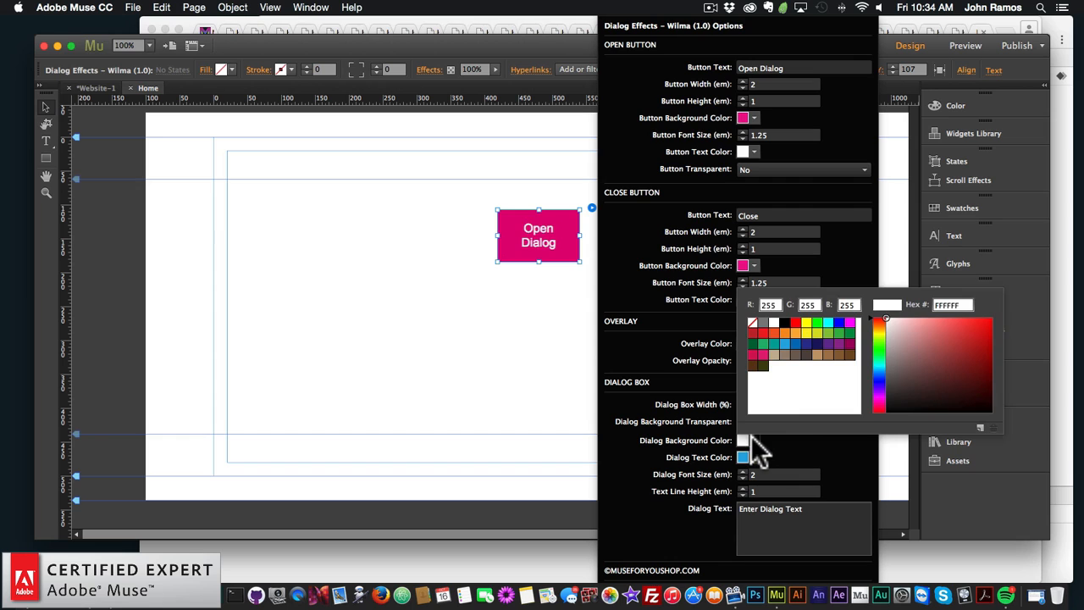
pyautogui.click(795, 331)
pyautogui.click(460, 342)
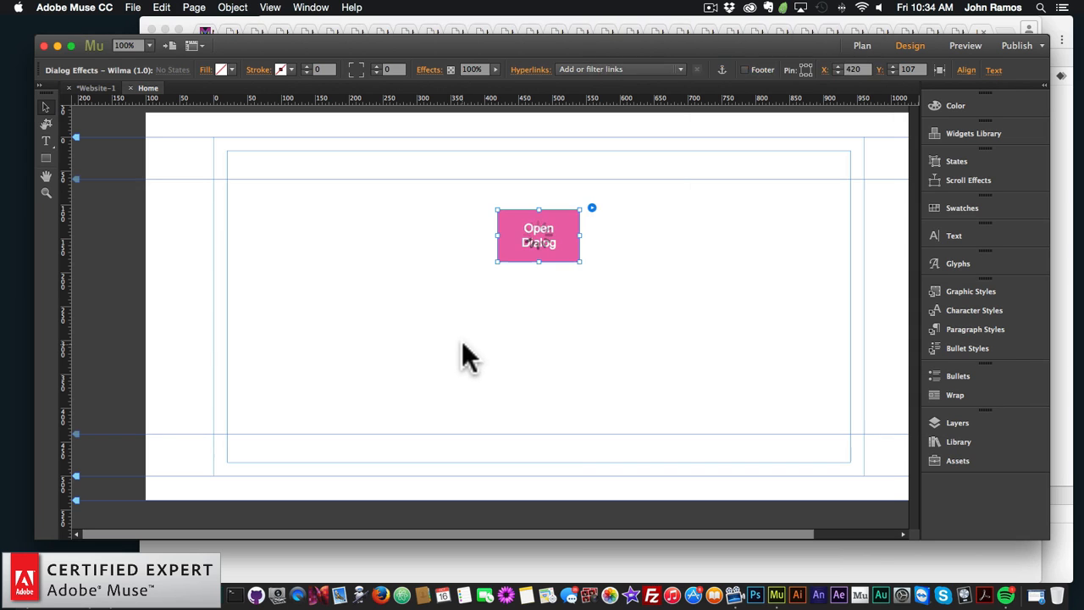
# Step: Preview the page in the browser and open and close the Wilma dialog twice to check its new background color
pyautogui.click(133, 7)
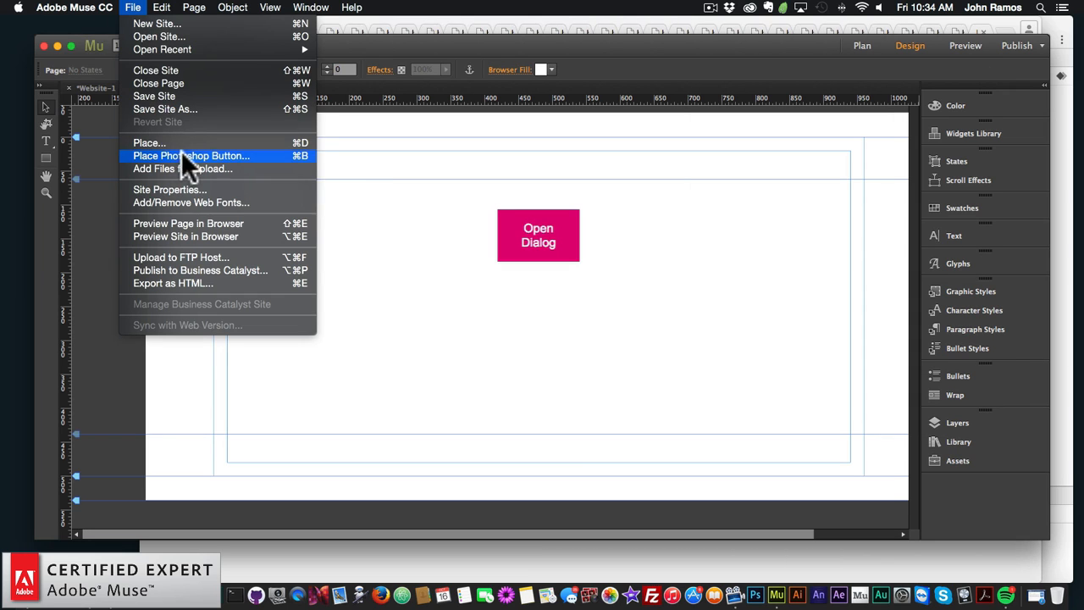
pyautogui.click(181, 223)
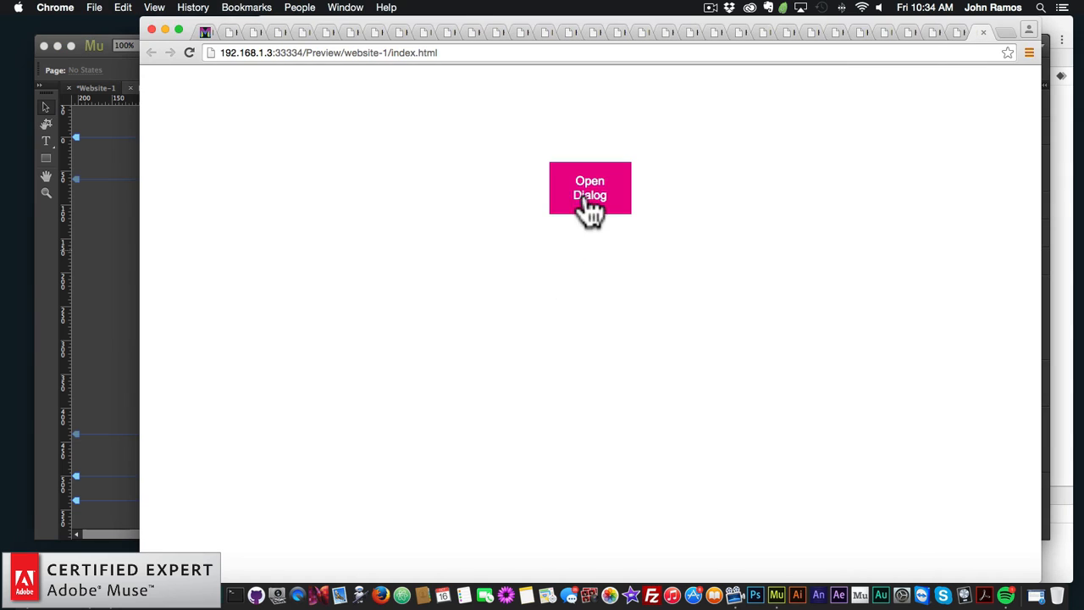
pyautogui.click(598, 195)
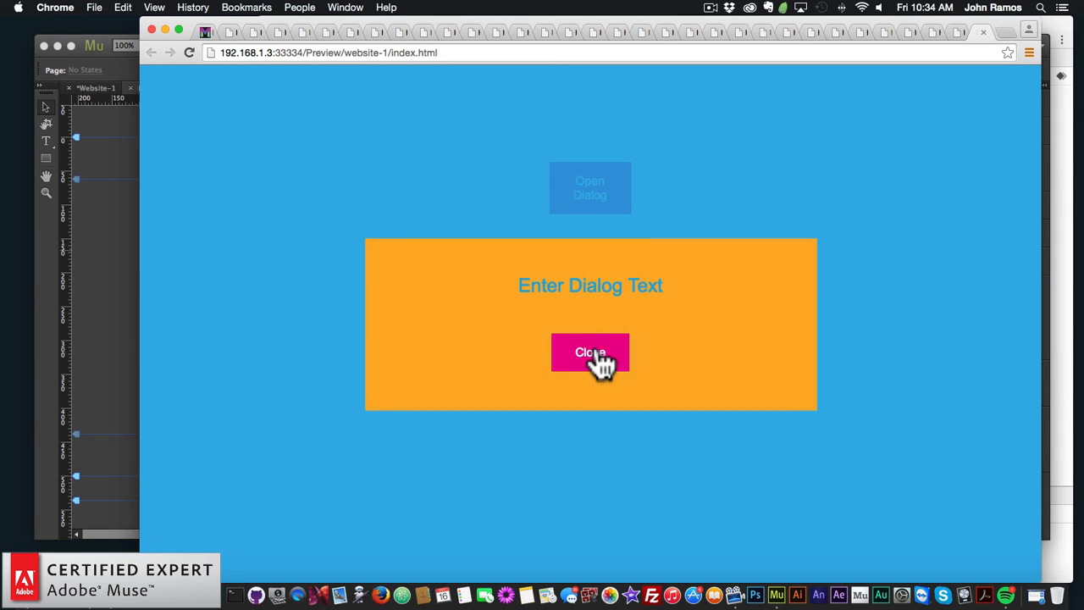
pyautogui.click(594, 358)
pyautogui.click(595, 193)
pyautogui.click(584, 356)
# Step: Back in Adobe Muse, place the Dialog Effects PNG image from Finder on the blank Home page at X 20, Y 20
pyautogui.click(135, 240)
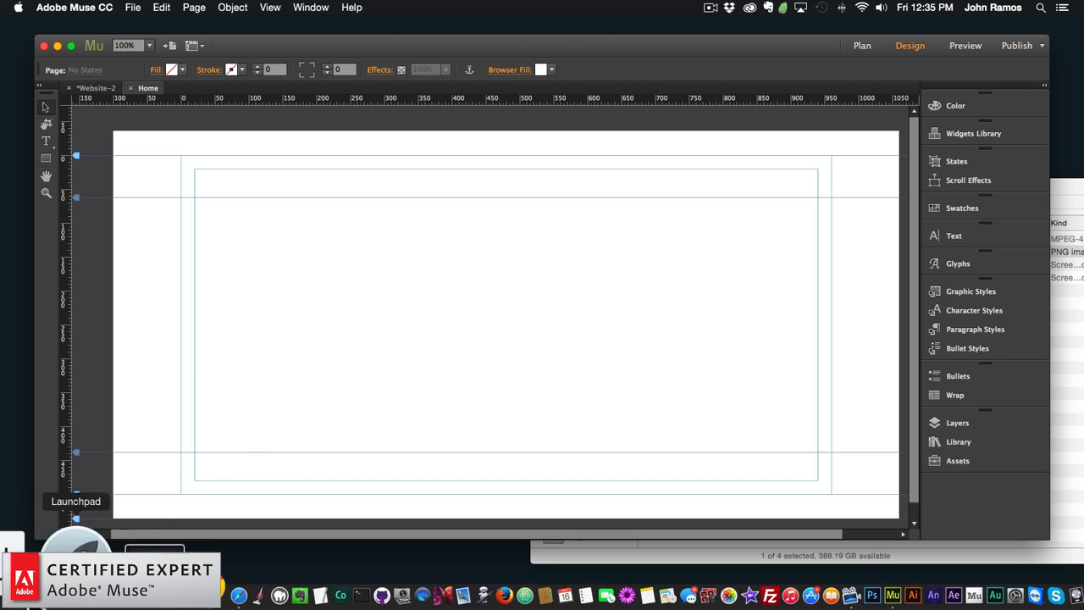
pyautogui.click(48, 593)
pyautogui.moveTo(695, 252); pyautogui.dragTo(215, 273)
pyautogui.moveTo(289, 326); pyautogui.dragTo(262, 251)
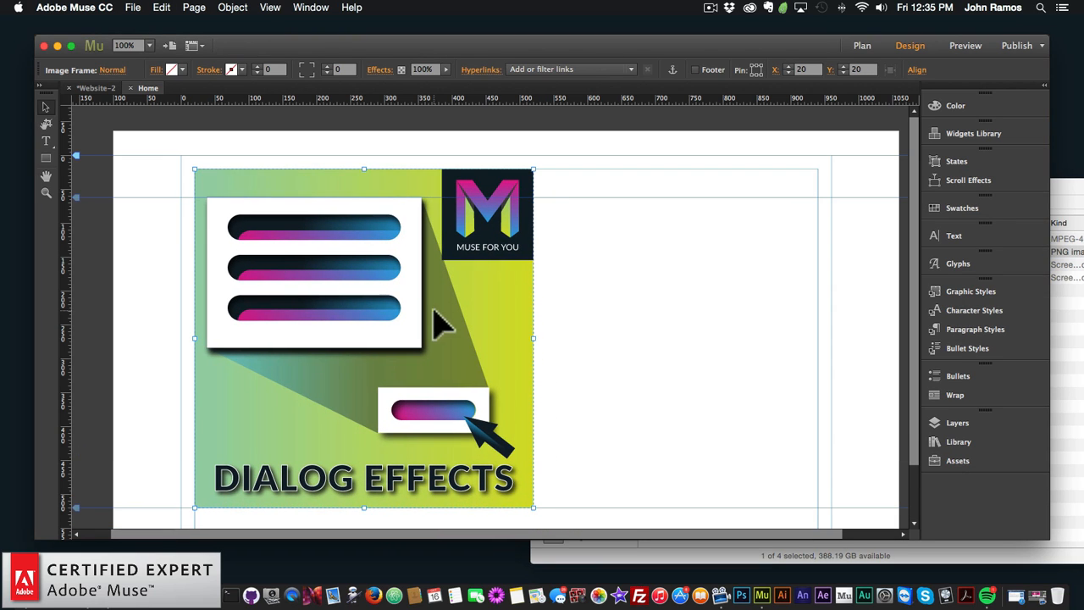
# Step: Place the Wilma widget from the library over the Dialog Effects image and stretch its frame to match the image's width and height at X 20, Y 20
pyautogui.click(958, 442)
pyautogui.scroll(-15, 823, 406)
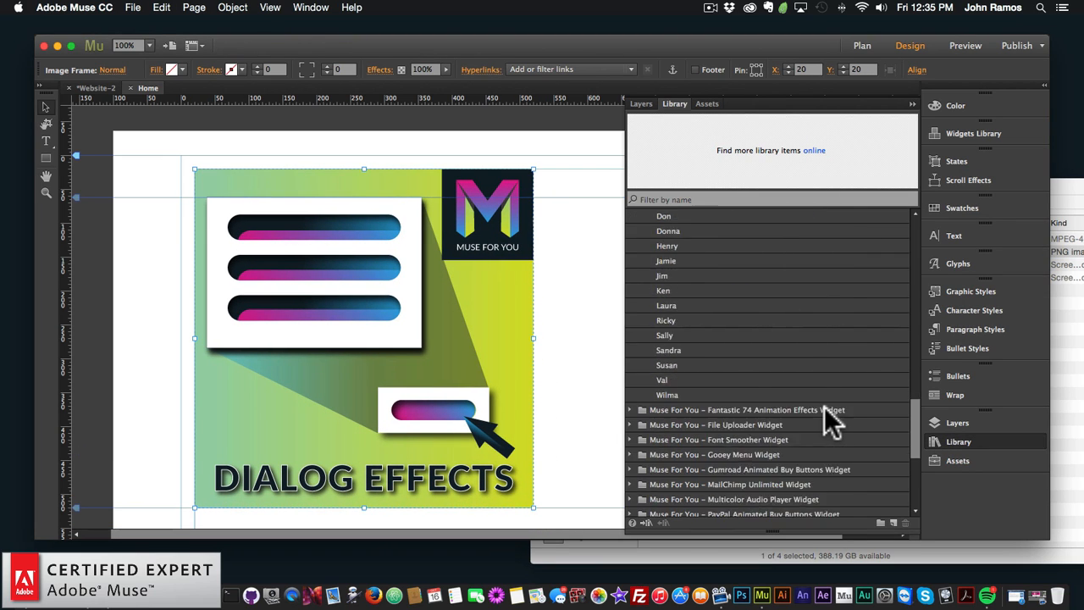
pyautogui.click(683, 335)
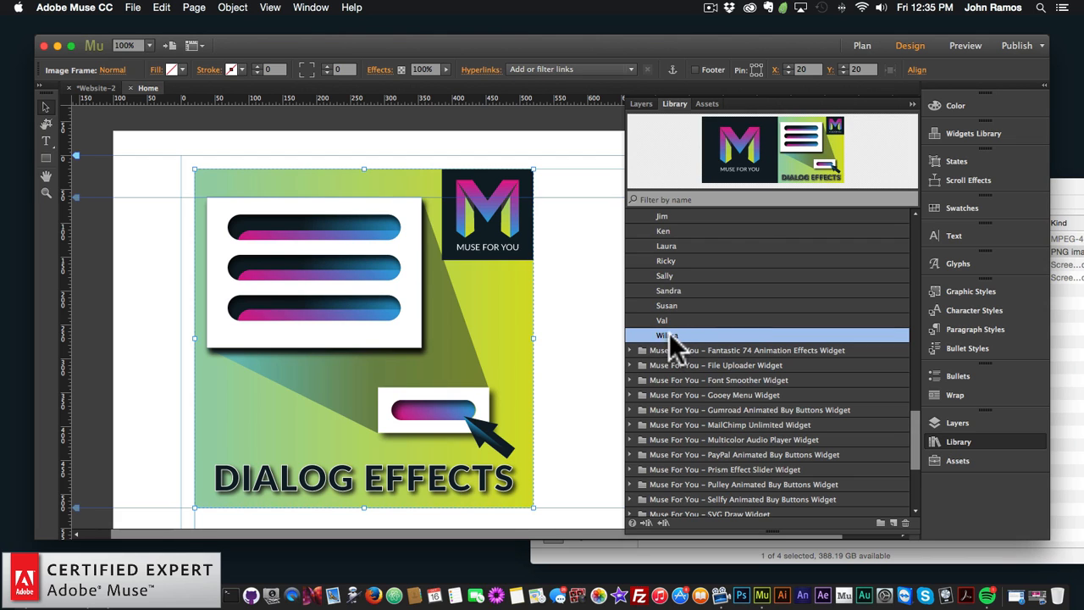
pyautogui.moveTo(683, 334); pyautogui.dragTo(322, 231)
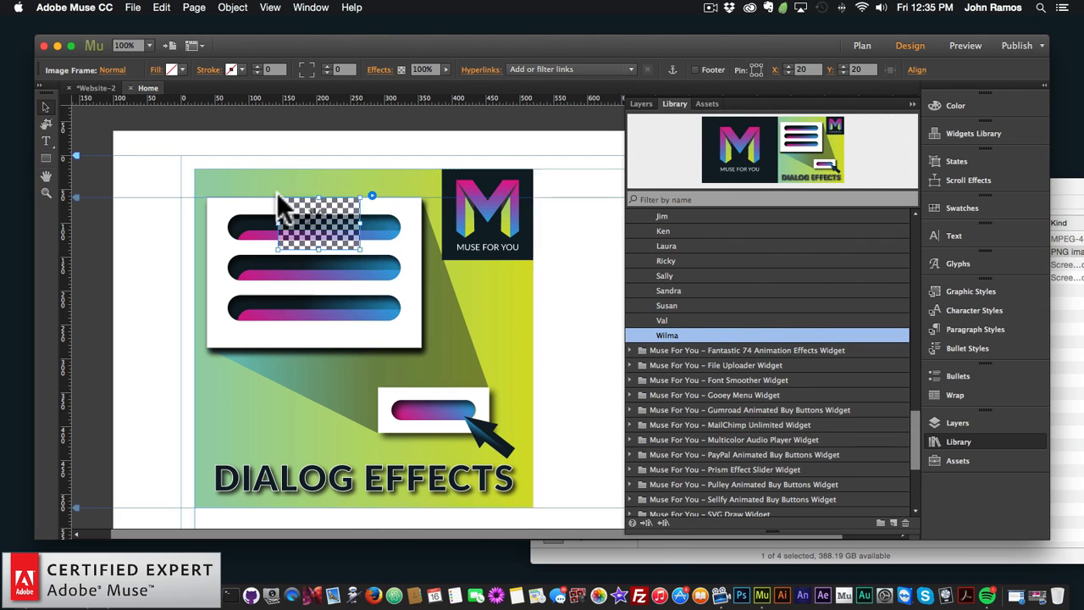
pyautogui.click(980, 442)
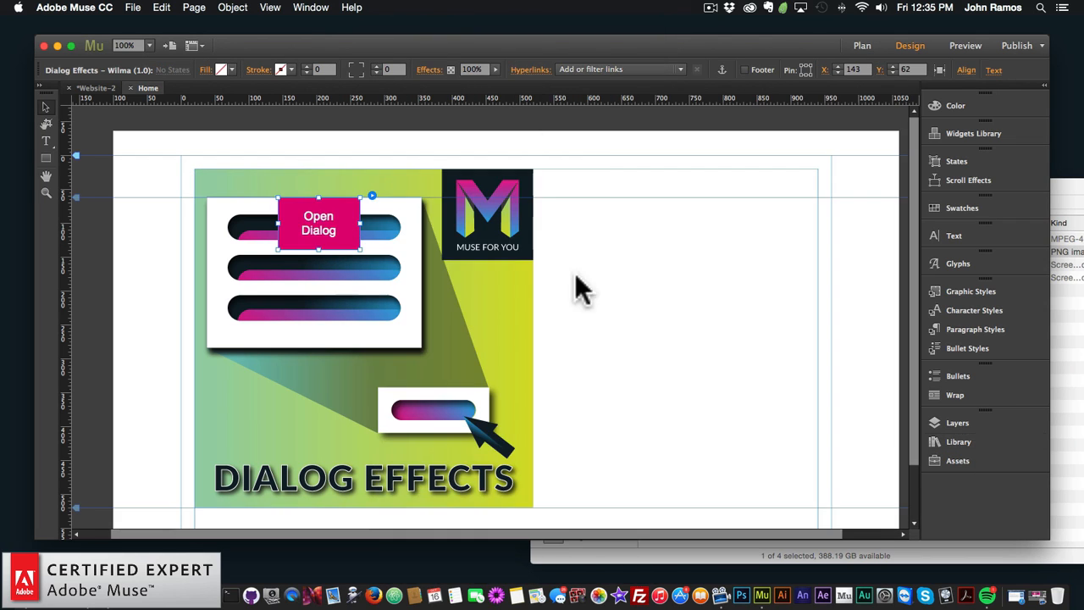
pyautogui.moveTo(319, 225); pyautogui.dragTo(536, 205)
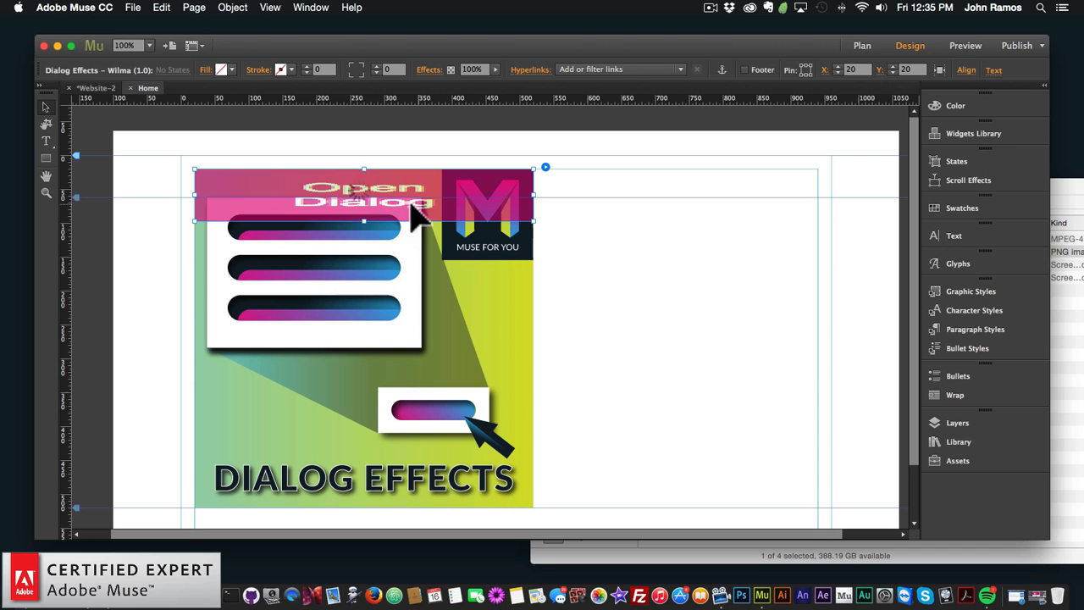
pyautogui.moveTo(365, 222); pyautogui.dragTo(374, 479)
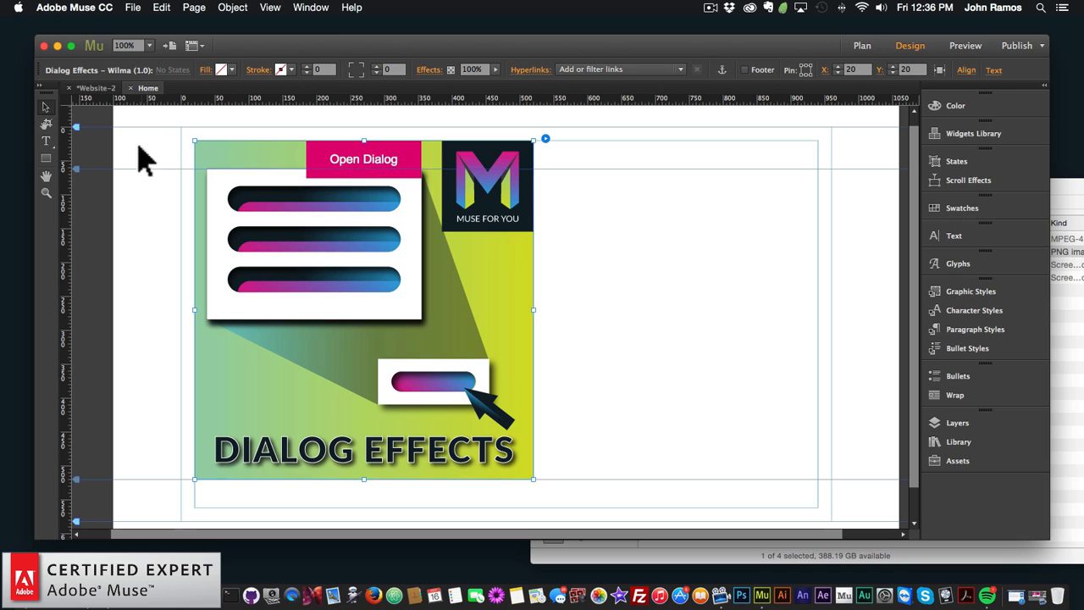
# Step: Set the widget's Open button width to 12 em and height to 14 em, and move the widget up to Y 10
pyautogui.click(545, 138)
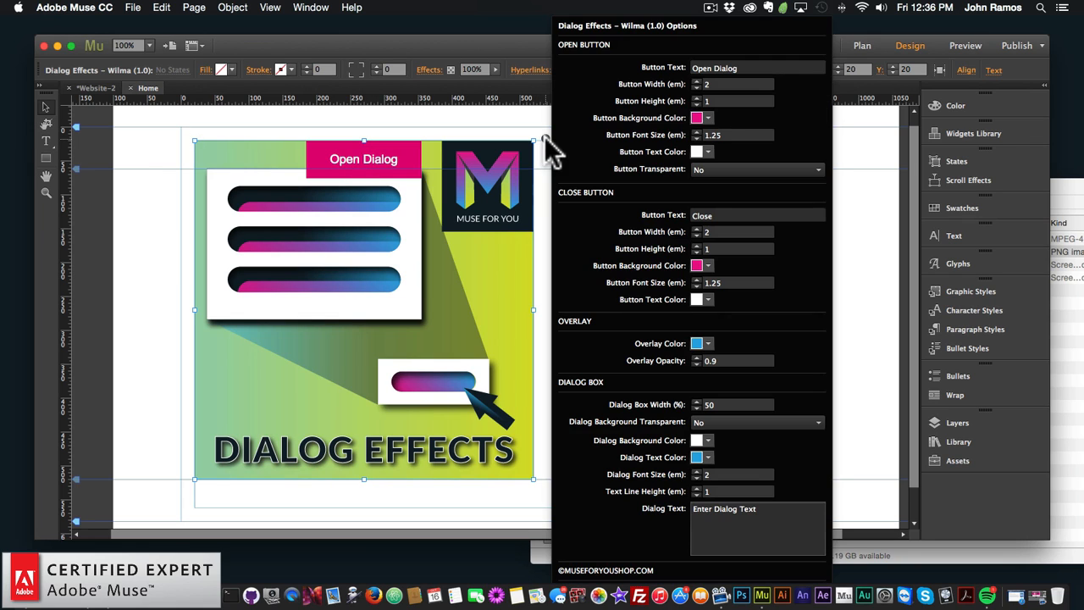
pyautogui.click(718, 85)
pyautogui.write('12')
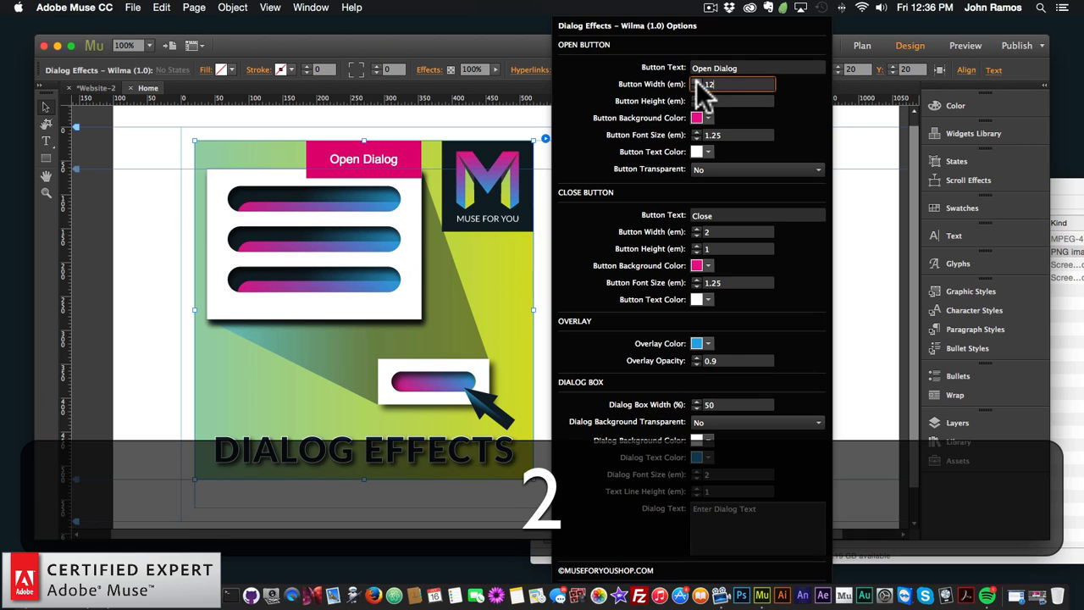
pyautogui.press('Tab')
pyautogui.press('Return')
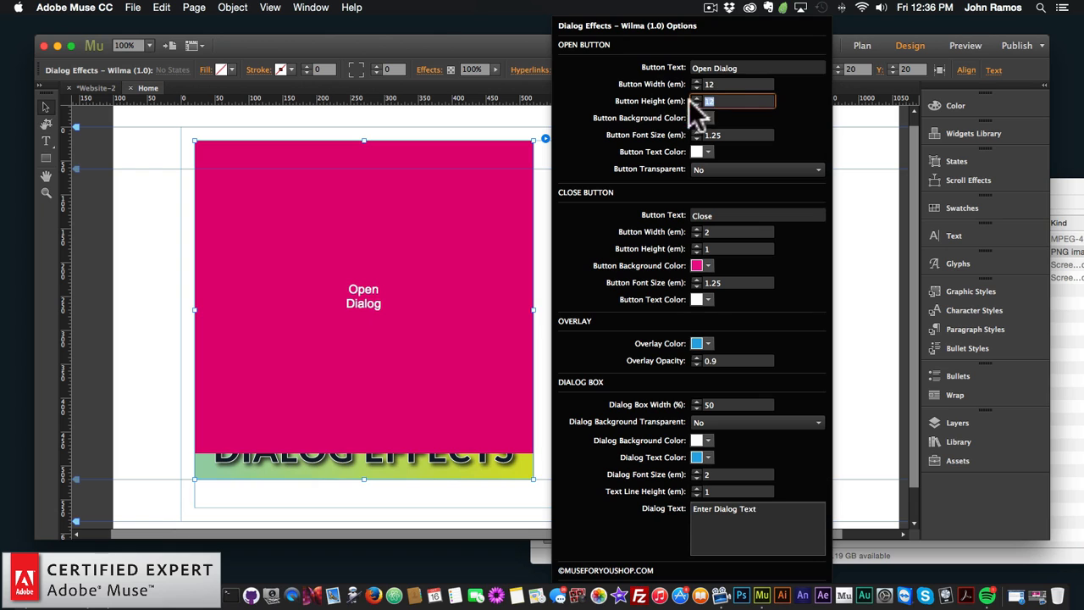
pyautogui.write('14')
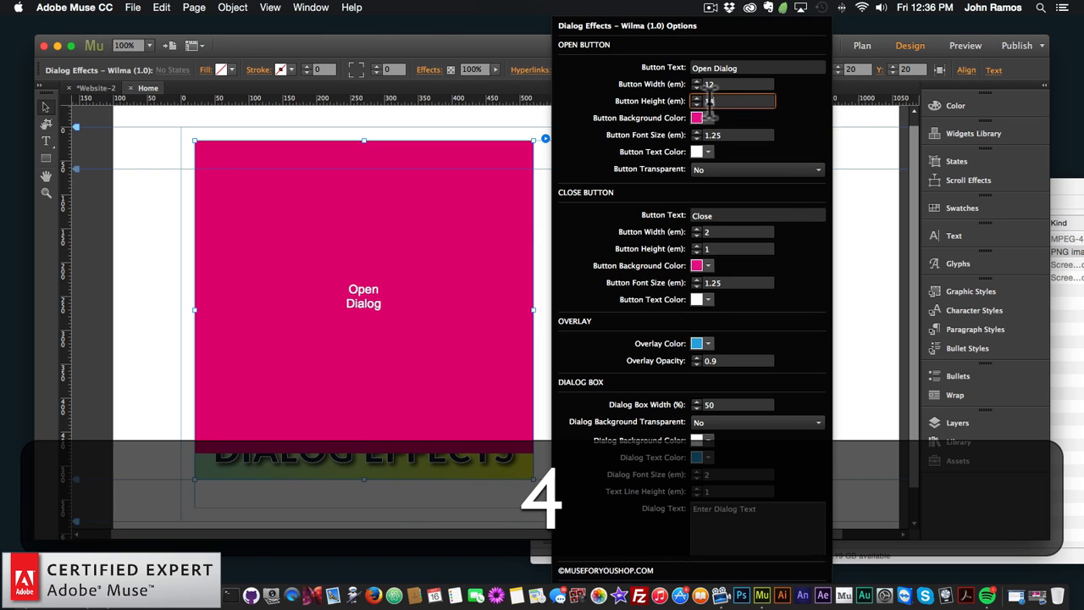
pyautogui.press('Return')
pyautogui.press('2')
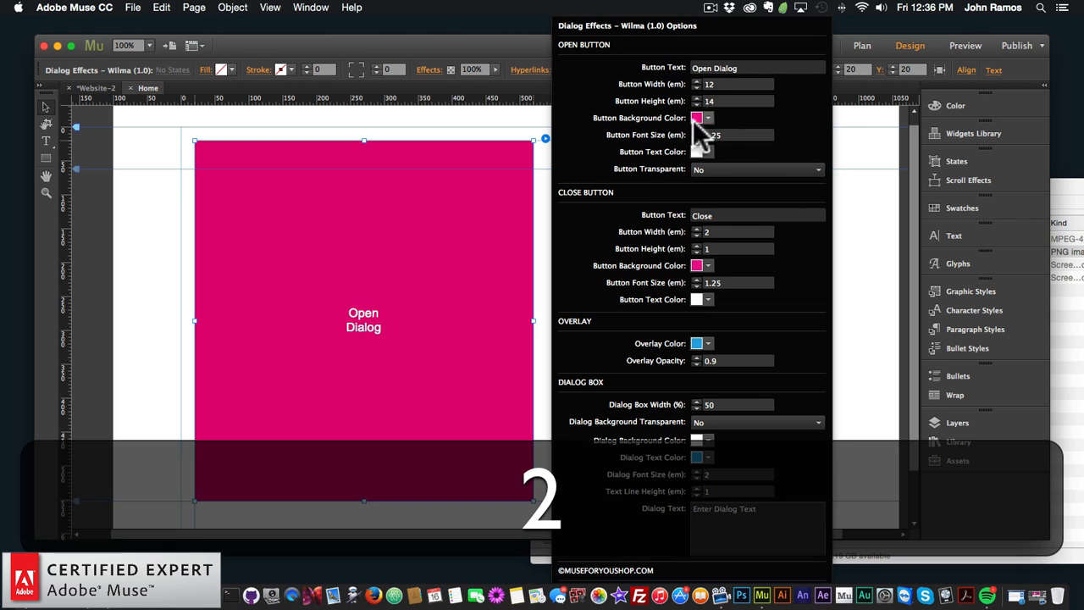
pyautogui.click(363, 264)
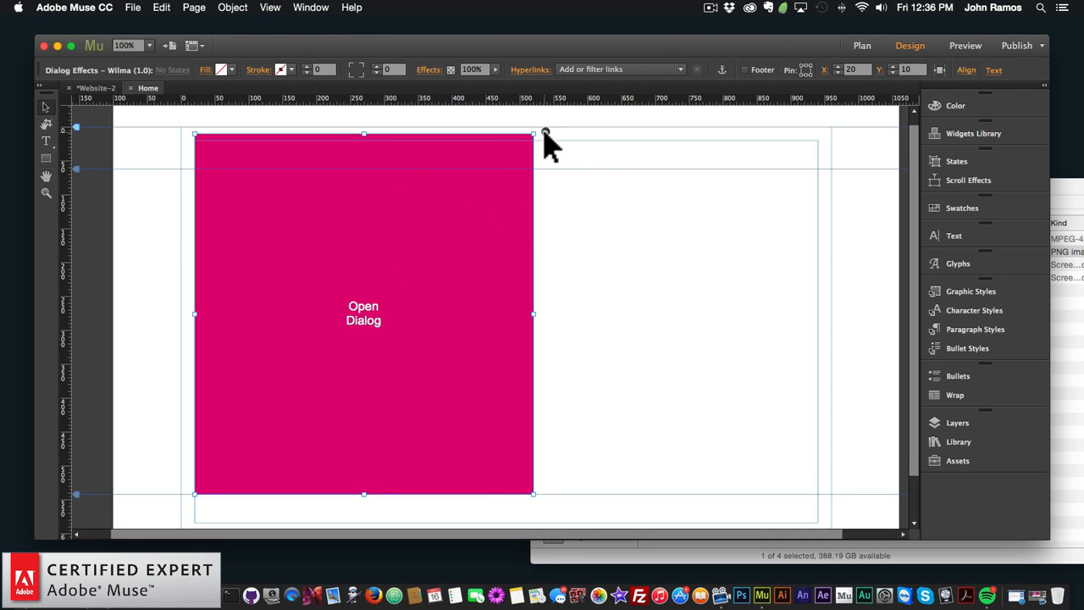
# Step: Preview the page with the enlarged Open Dialog button in the browser
pyautogui.click(133, 8)
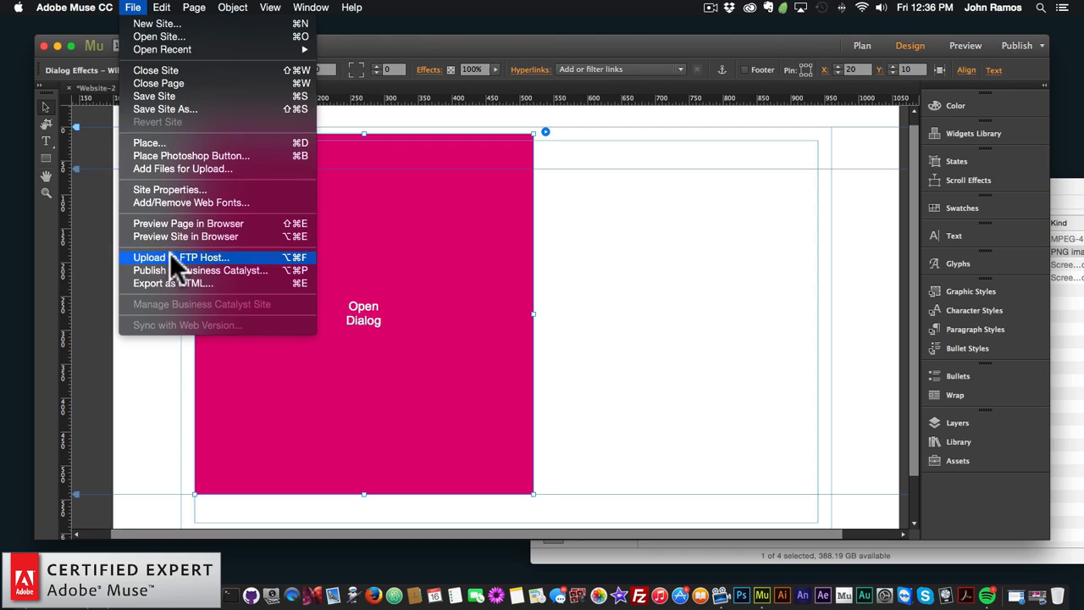
pyautogui.click(169, 216)
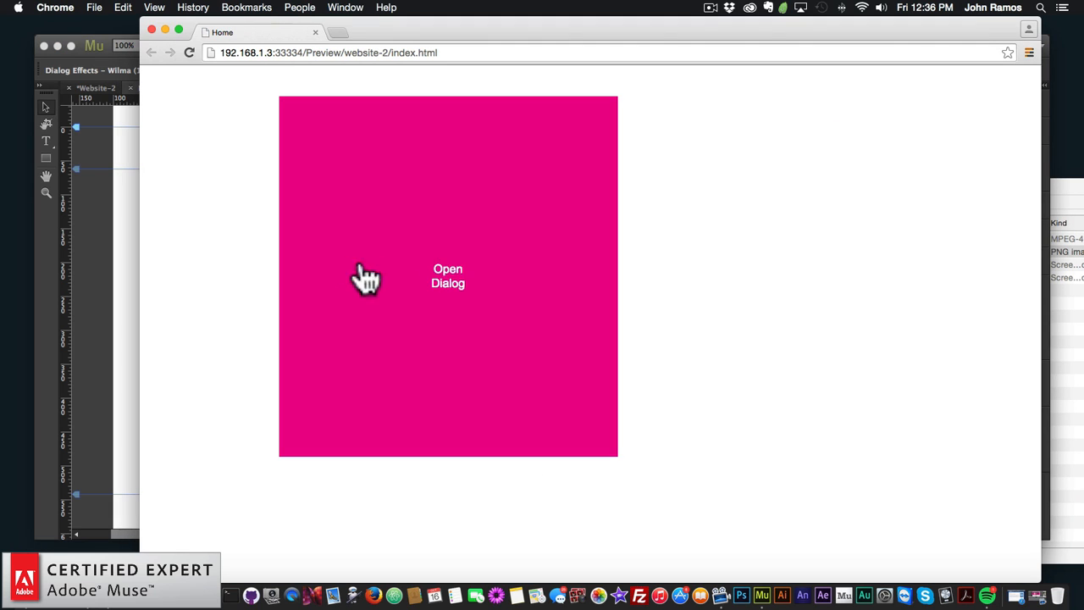
# Step: Open and close the dialog with the enlarged Open Dialog button in the browser preview
pyautogui.click(436, 242)
pyautogui.click(603, 369)
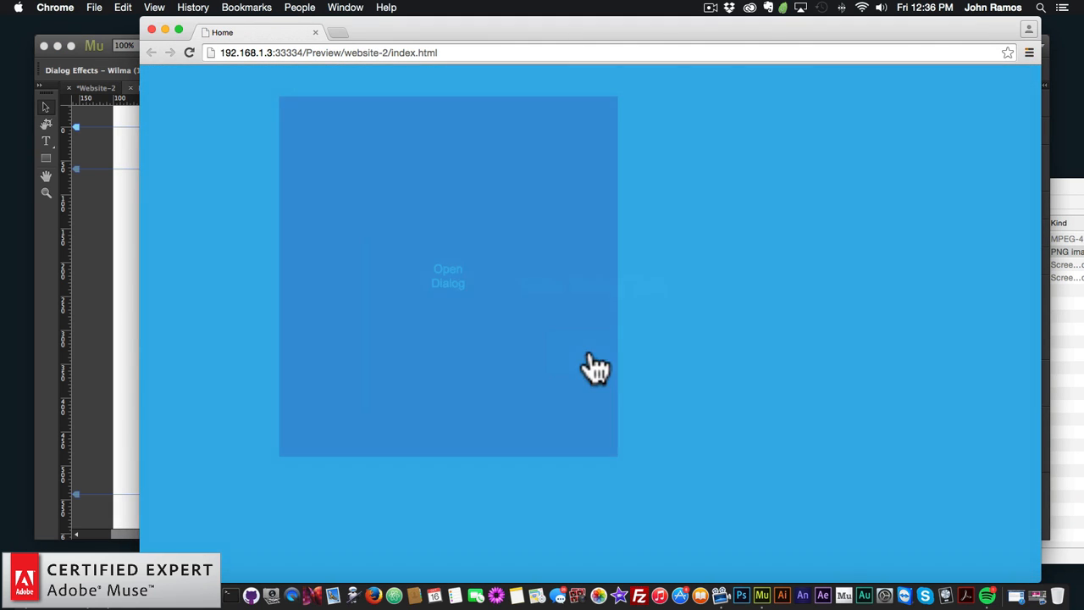
pyautogui.click(446, 252)
pyautogui.click(579, 364)
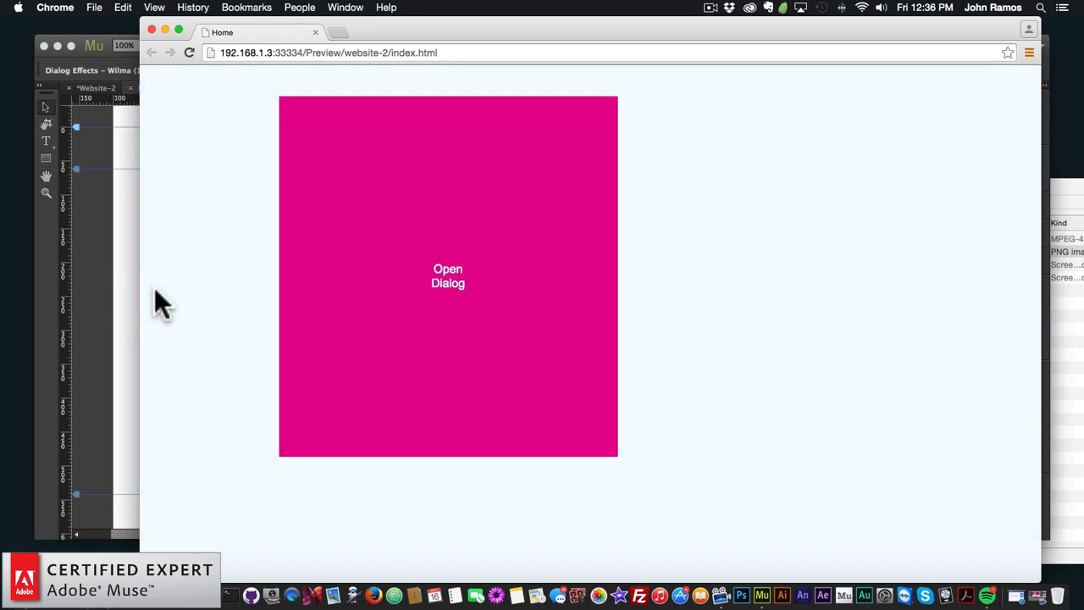
# Step: Back in Adobe Muse, set Button Transparent to Yes for the Wilma widget's Open button
pyautogui.click(127, 292)
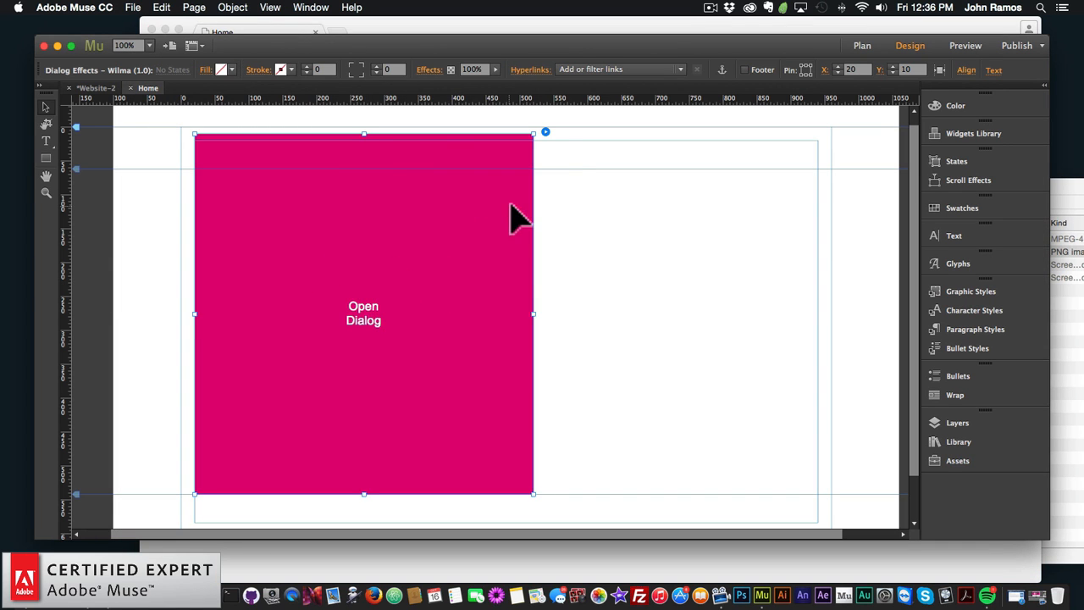
pyautogui.click(545, 134)
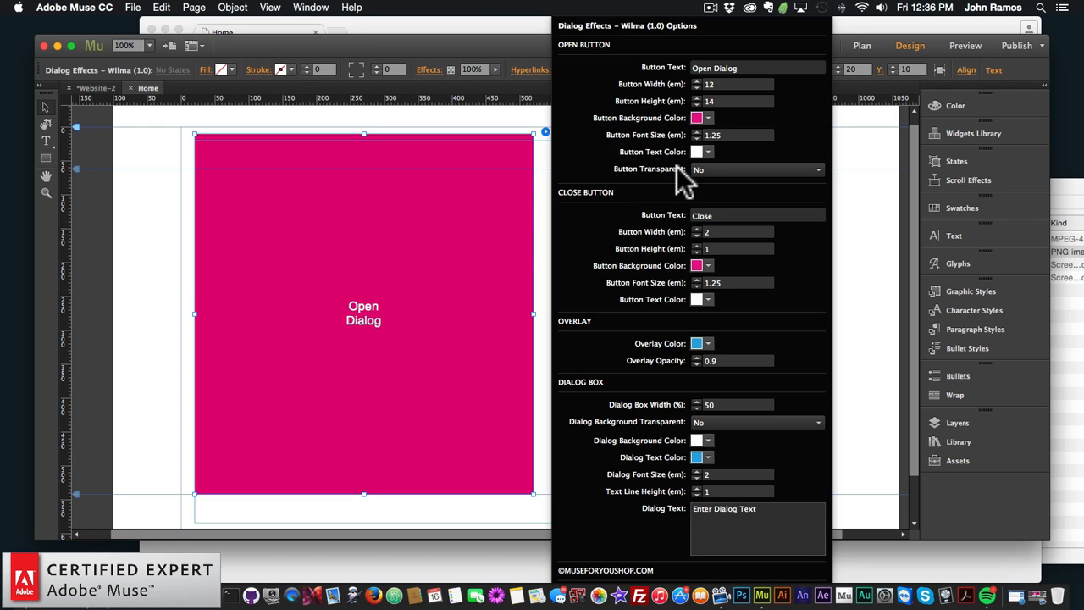
pyautogui.click(708, 170)
pyautogui.click(712, 183)
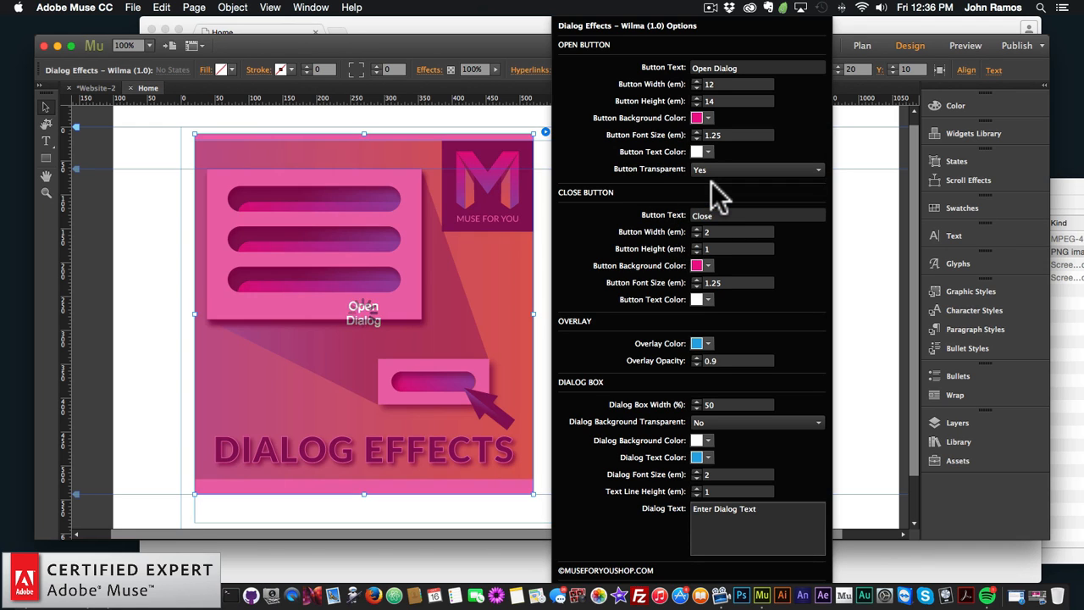
pyautogui.click(395, 119)
pyautogui.click(394, 121)
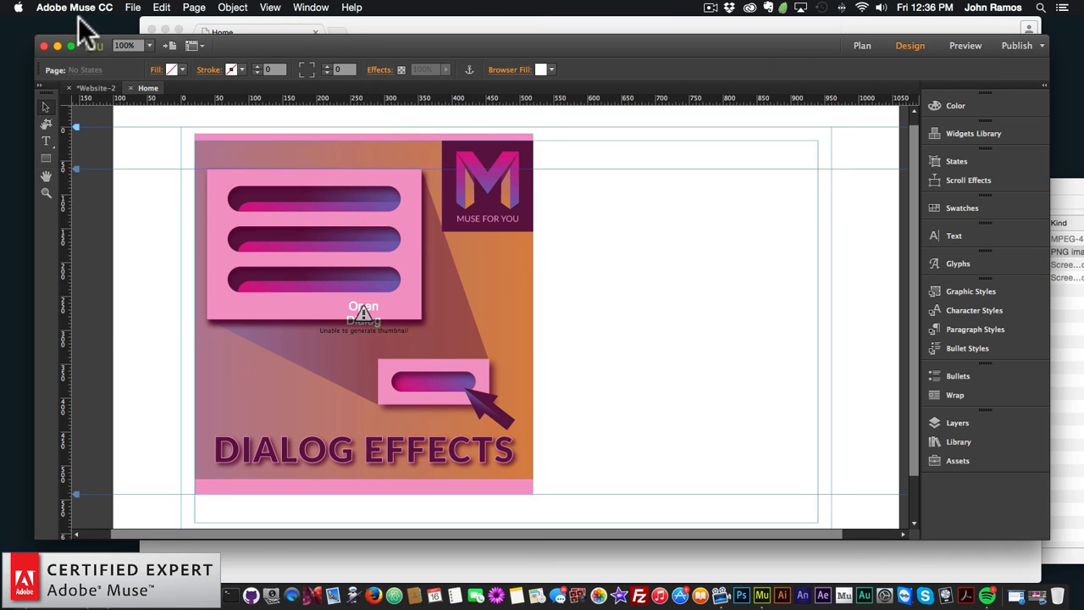
# Step: Preview the page in the browser and test opening the dialog from several spots on the Dialog Effects image, closing it each time
pyautogui.click(134, 7)
pyautogui.click(167, 226)
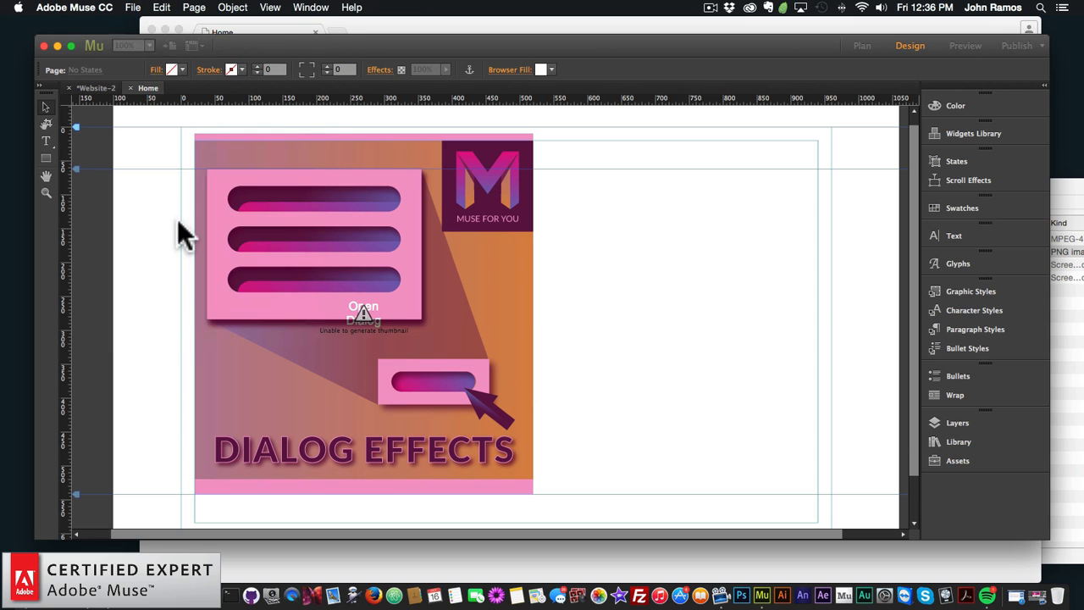
pyautogui.click(457, 269)
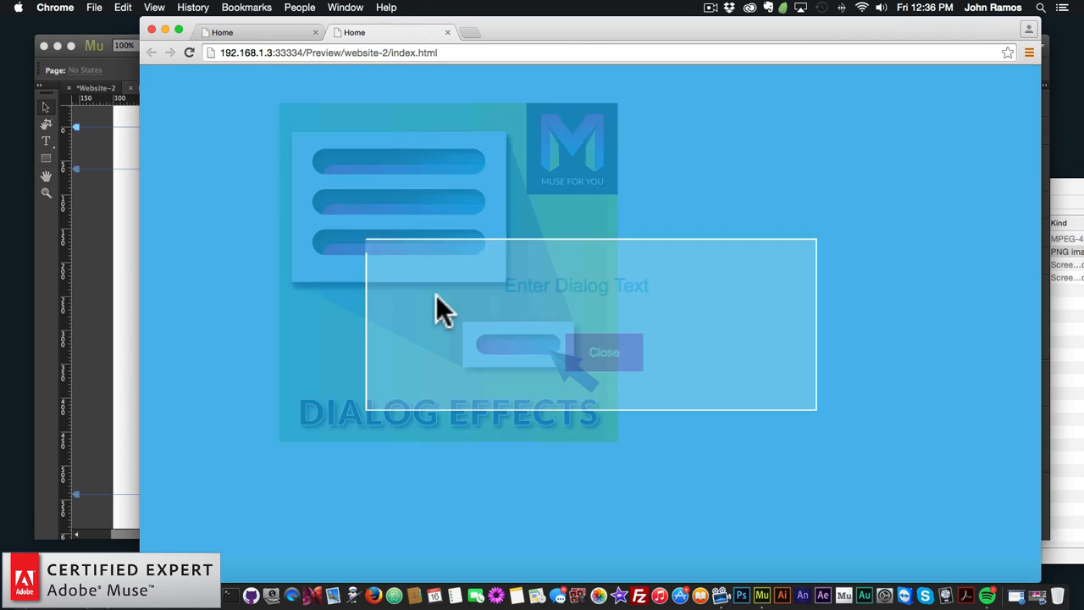
pyautogui.click(593, 362)
pyautogui.click(494, 267)
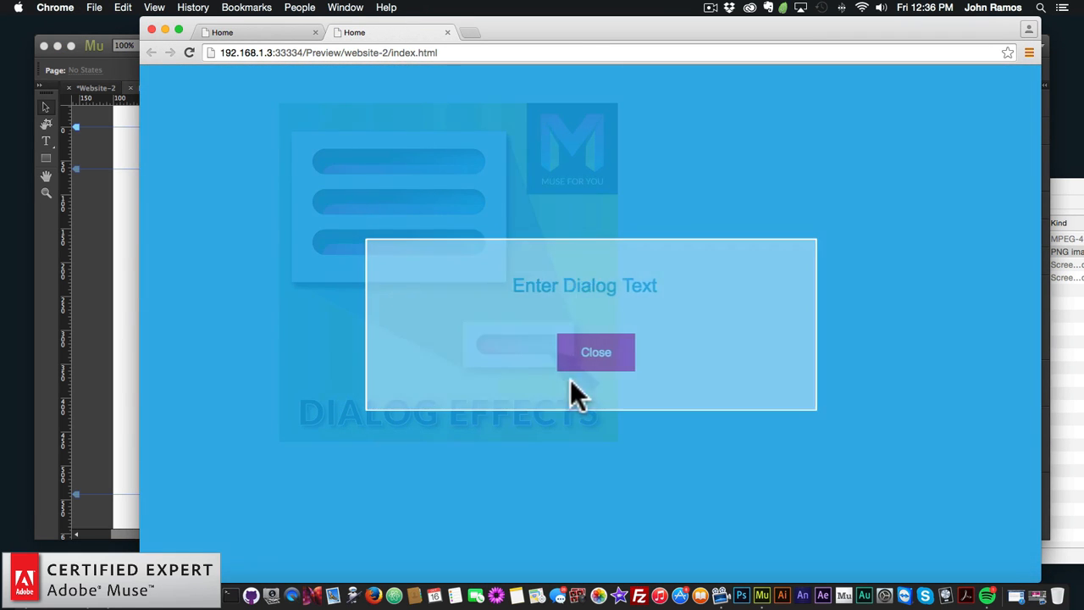
pyautogui.click(584, 360)
pyautogui.click(477, 386)
pyautogui.click(576, 372)
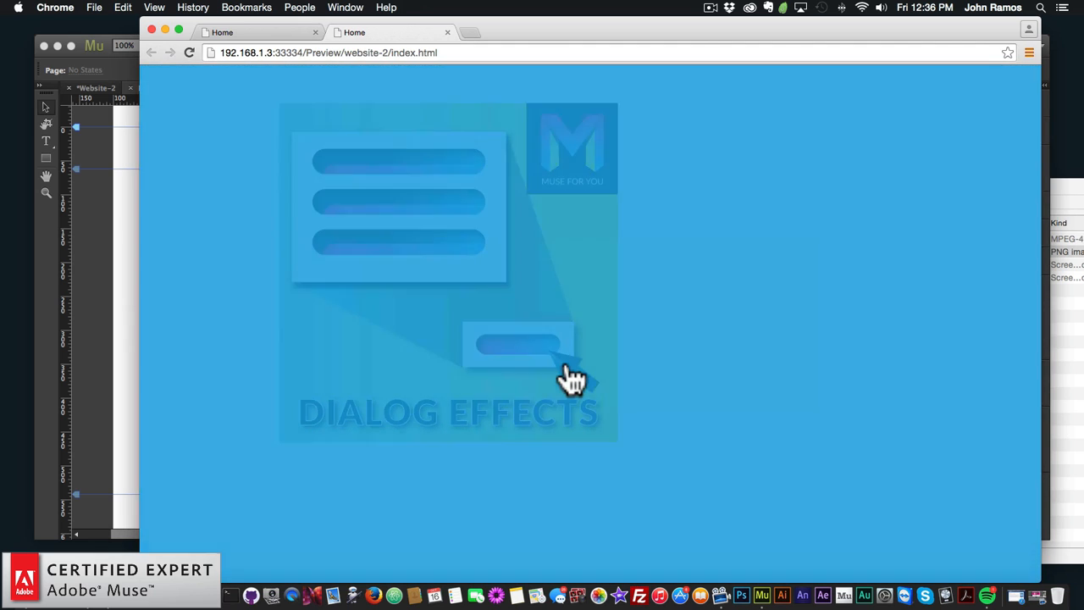
pyautogui.click(491, 338)
pyautogui.click(600, 363)
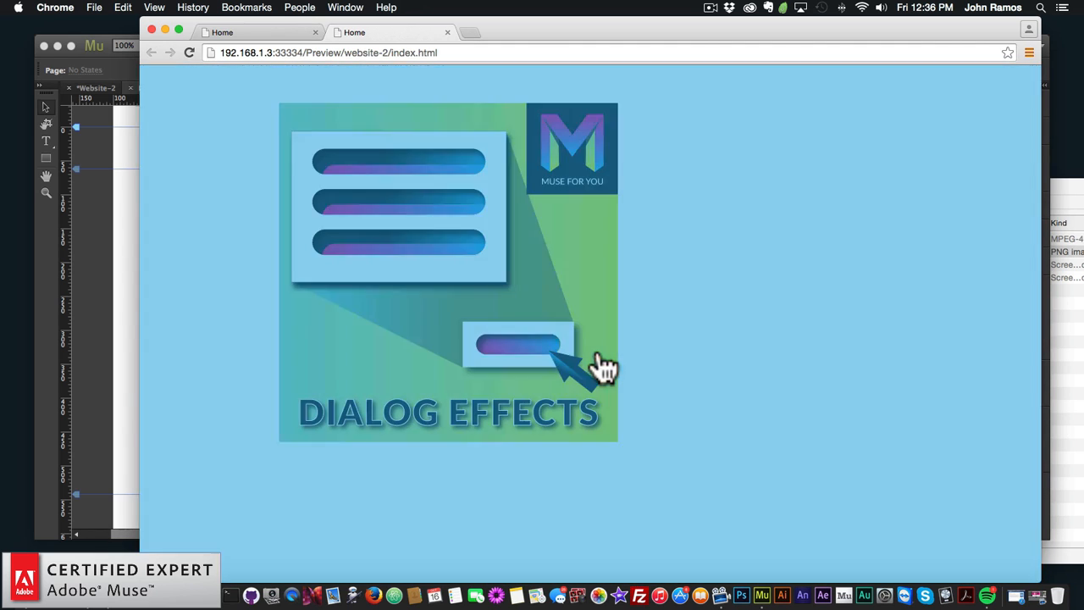
pyautogui.click(627, 360)
pyautogui.click(587, 364)
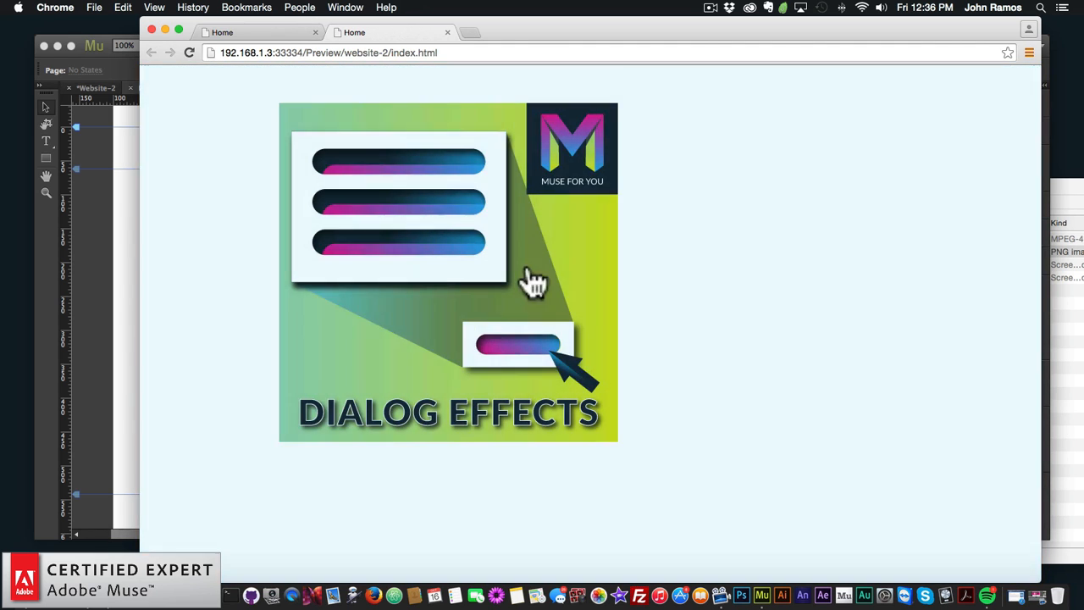
pyautogui.click(359, 344)
pyautogui.click(567, 367)
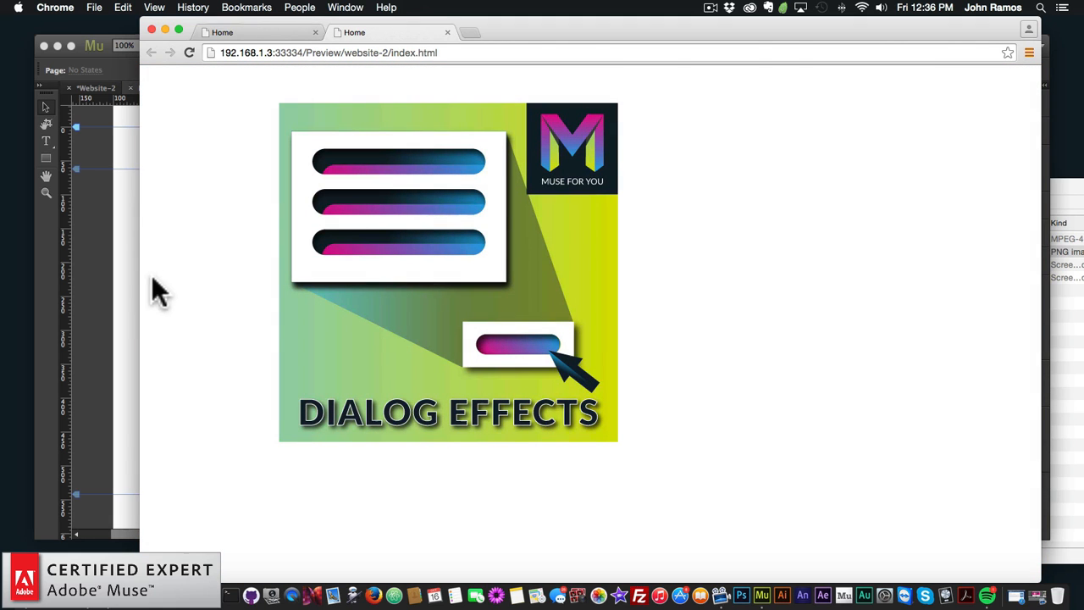
# Step: Back in Adobe Muse, look through the Muse For You Dialog Effects Widget folder in the library and collapse it
pyautogui.click(136, 275)
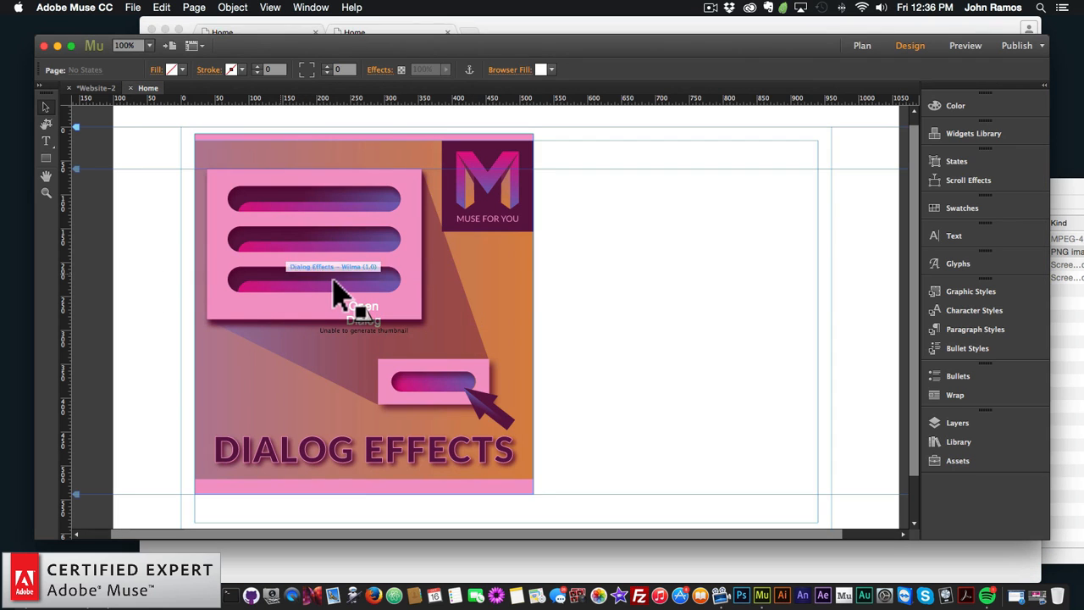
pyautogui.click(338, 291)
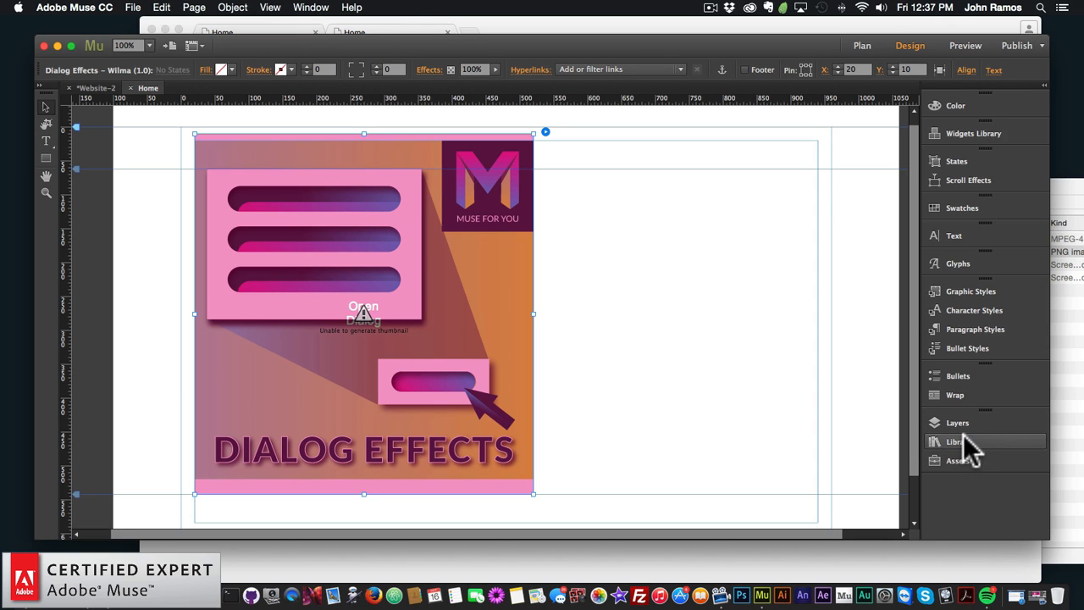
pyautogui.click(961, 440)
pyautogui.scroll(-10, 807, 381)
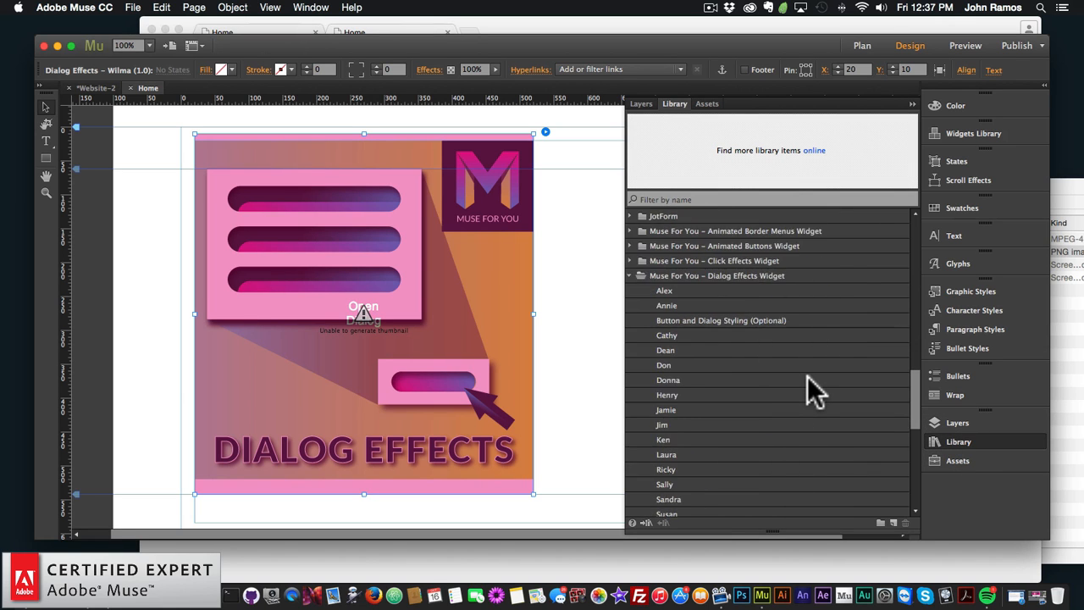
pyautogui.scroll(6, 868, 406)
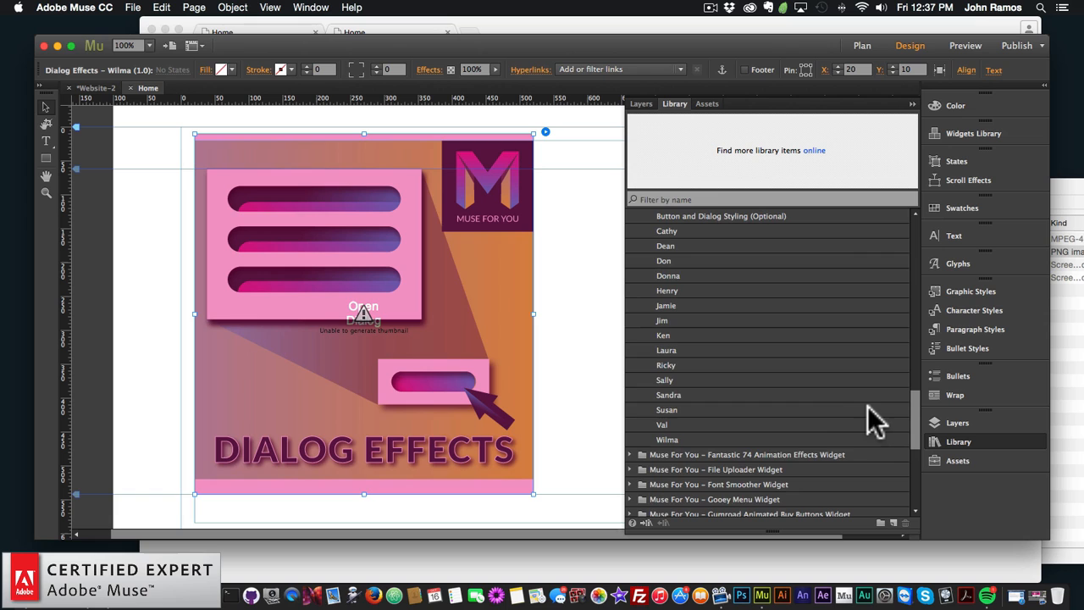
pyautogui.scroll(3, 852, 400)
pyautogui.click(735, 364)
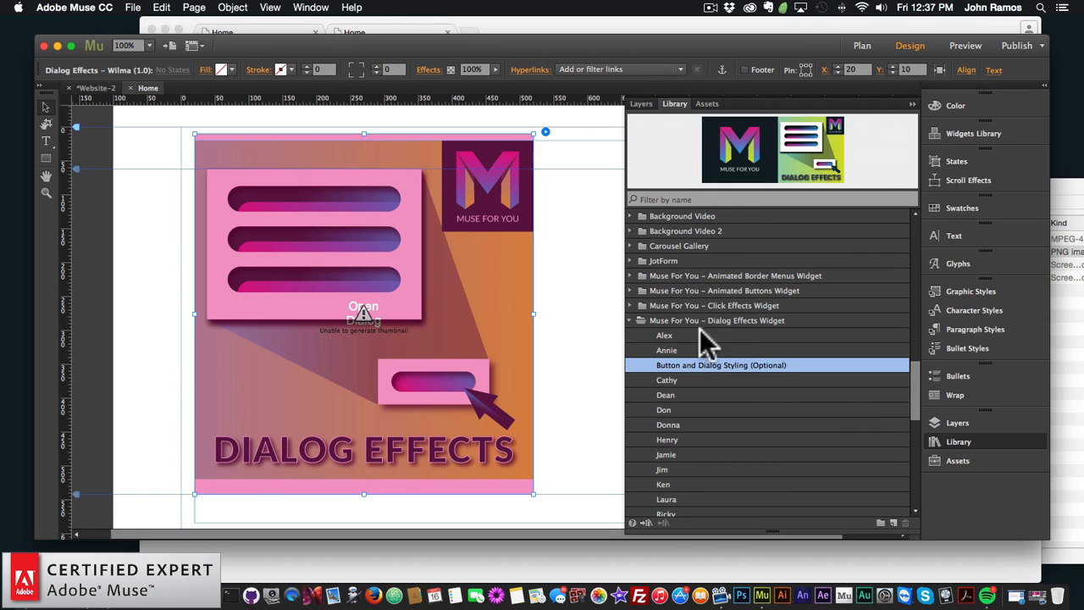
pyautogui.click(630, 320)
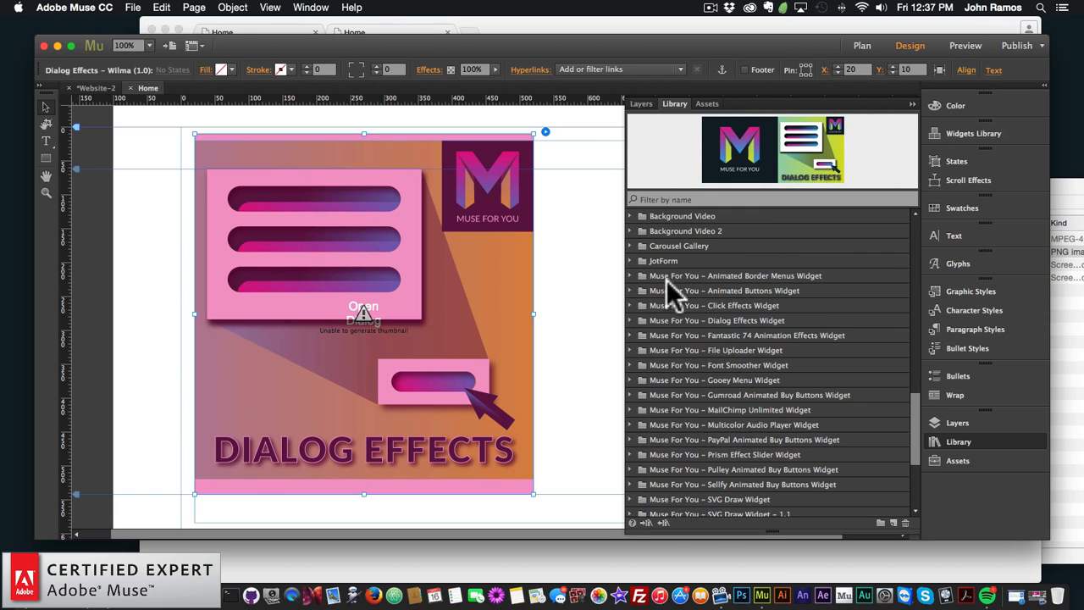
# Step: Place the SVG Draw (1.1) widget from the library beside the Dialog Effects image at X 550, Y 255
pyautogui.scroll(1, 666, 280)
pyautogui.scroll(-3, 665, 279)
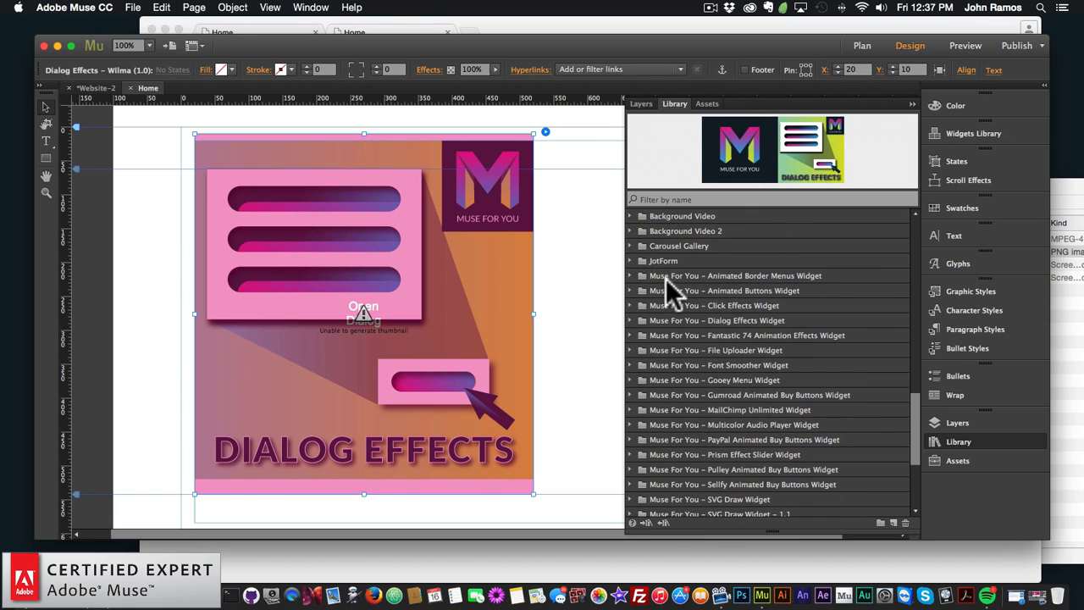
pyautogui.click(629, 424)
pyautogui.click(714, 439)
pyautogui.moveTo(714, 439); pyautogui.dragTo(556, 305)
pyautogui.click(976, 440)
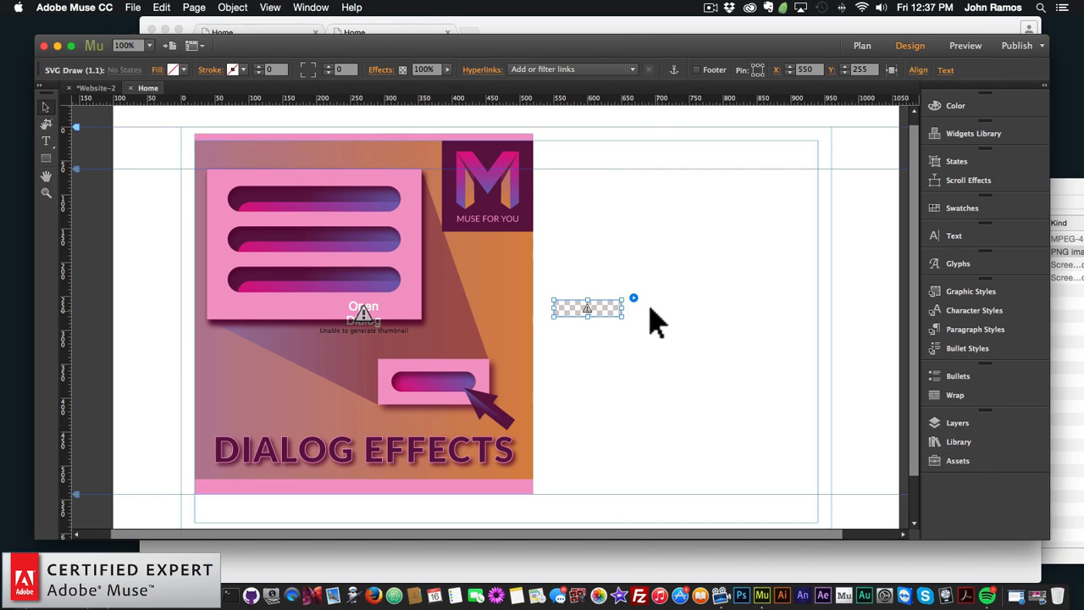
# Step: Load image-1.svg from the autumn folder into the SVG Draw widget and stretch its frame over the Dialog Effects image at X 20, Y 20
pyautogui.click(633, 298)
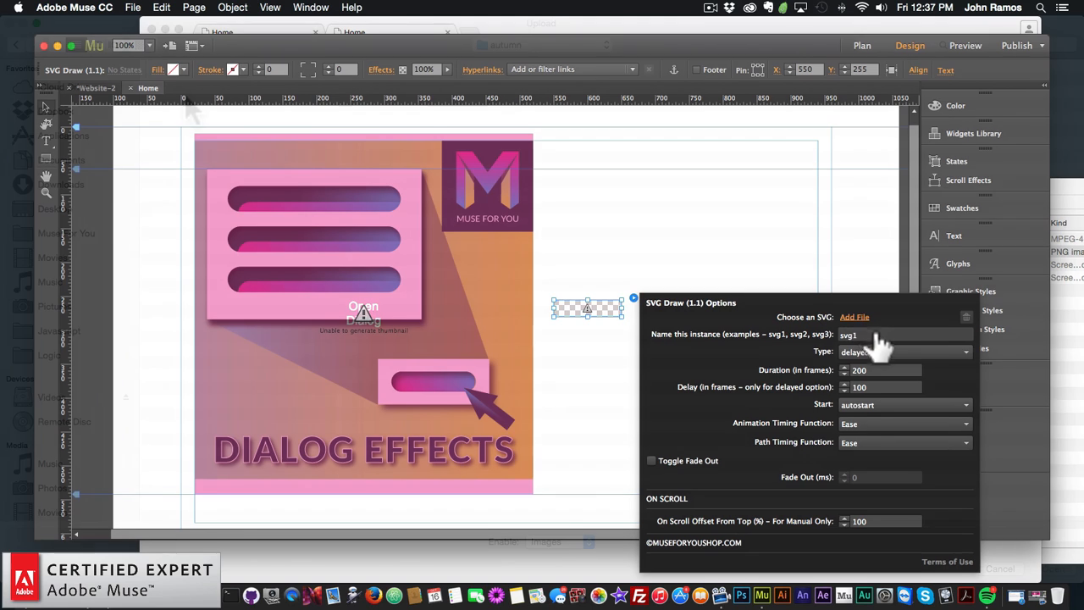
pyautogui.click(855, 318)
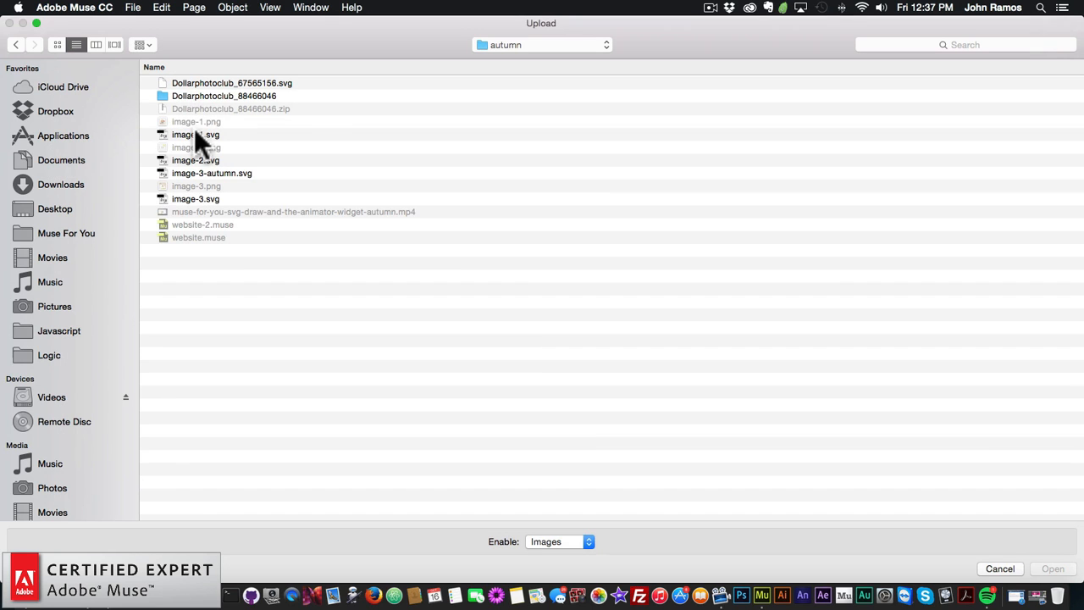
pyautogui.click(56, 44)
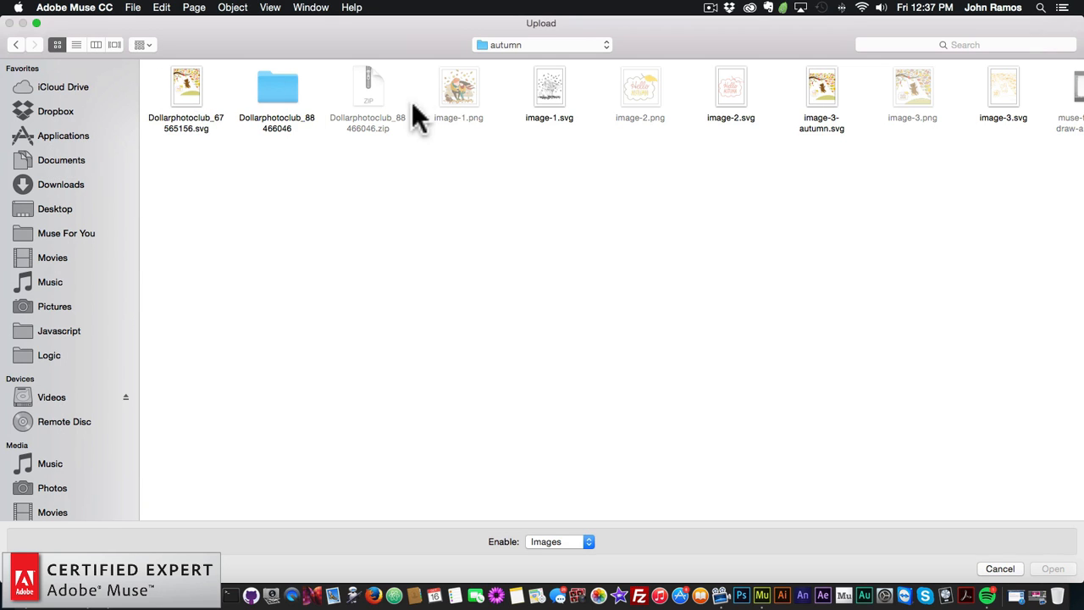
pyautogui.doubleClick(546, 91)
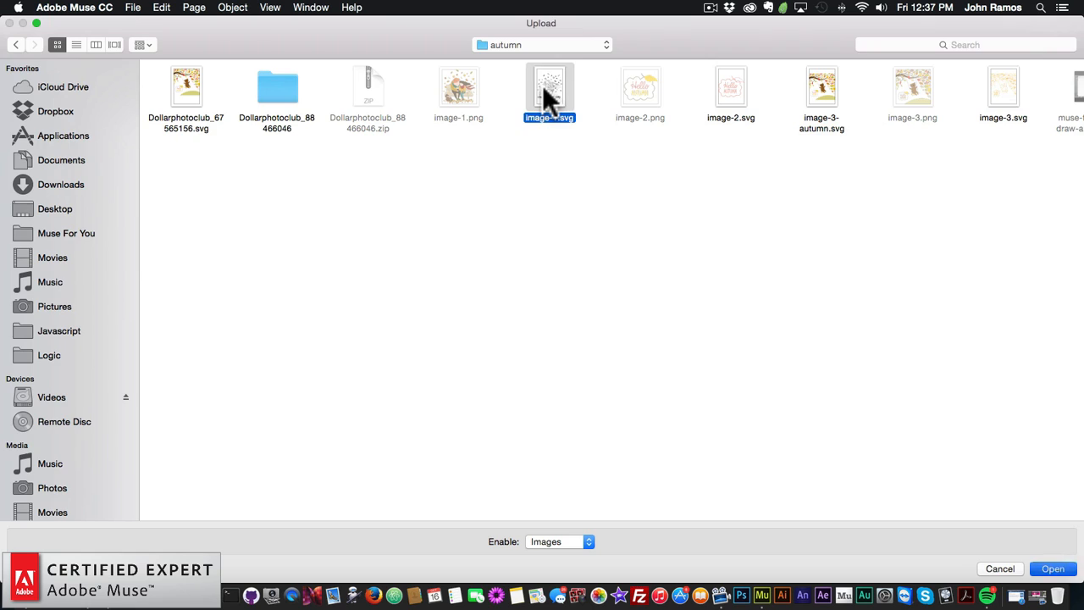
pyautogui.moveTo(600, 326)
pyautogui.mouseDown()
pyautogui.moveTo(394, 229)
pyautogui.moveTo(582, 243)
pyautogui.moveTo(533, 165)
pyautogui.moveTo(409, 231)
pyautogui.moveTo(213, 169)
pyautogui.mouseUp()
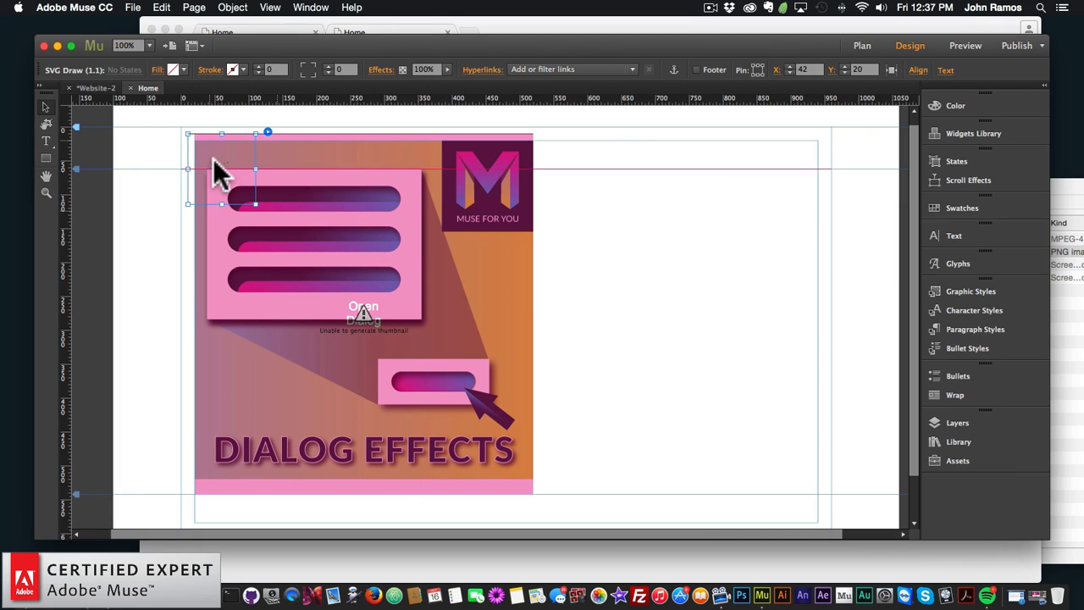
pyautogui.moveTo(263, 210); pyautogui.dragTo(563, 470)
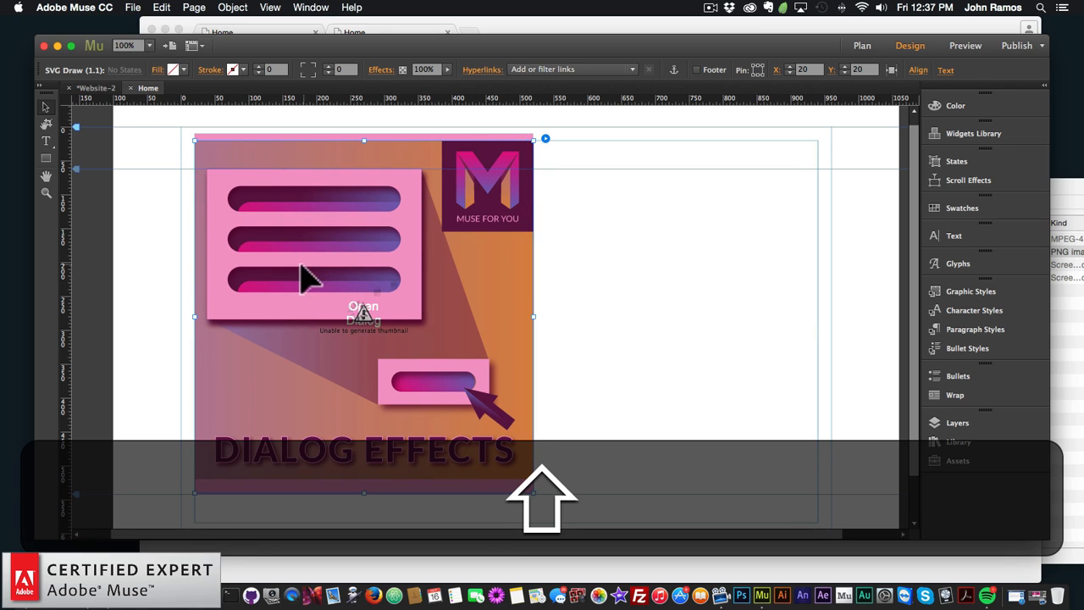
# Step: Move the SVG Draw and Wilma widgets off the Dialog Effects image and delete the image
pyautogui.click(580, 291)
pyautogui.click(309, 249)
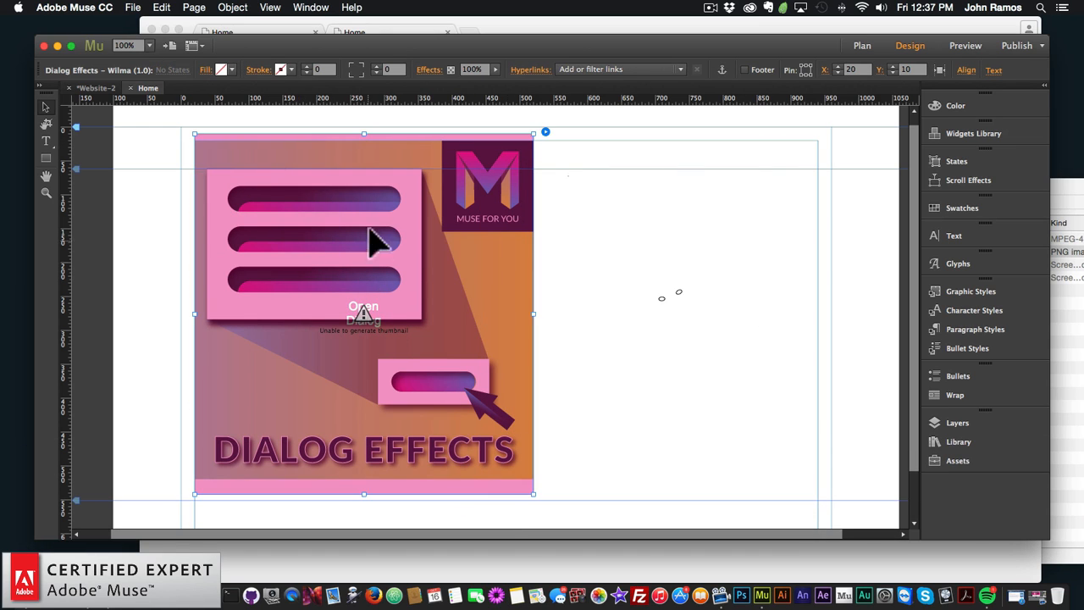
pyautogui.moveTo(368, 228); pyautogui.dragTo(355, 381)
pyautogui.click(374, 246)
pyautogui.press('BackSpace')
# Step: Overlap the two widgets in the page's centre, with Wilma at X 230, Y 0 and SVG Draw at X 230, Y 6
pyautogui.moveTo(645, 214)
pyautogui.mouseDown()
pyautogui.moveTo(498, 207)
pyautogui.moveTo(511, 222)
pyautogui.mouseUp()
pyautogui.moveTo(300, 347)
pyautogui.mouseDown()
pyautogui.moveTo(498, 233)
pyautogui.moveTo(455, 185)
pyautogui.mouseUp()
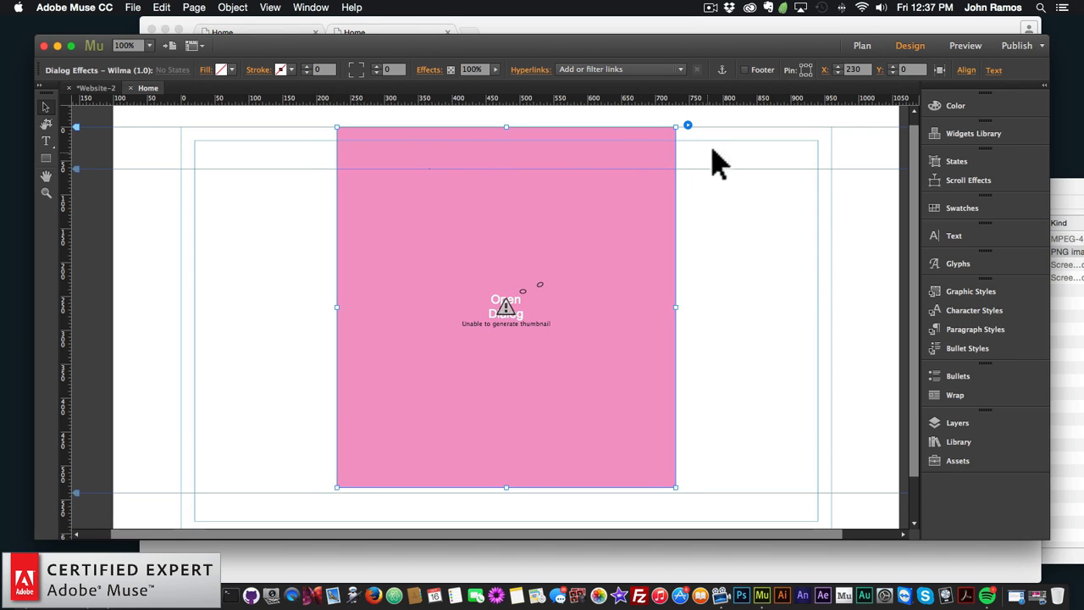
pyautogui.moveTo(559, 174)
pyautogui.mouseDown()
pyautogui.moveTo(544, 201)
pyautogui.moveTo(542, 178)
pyautogui.mouseUp()
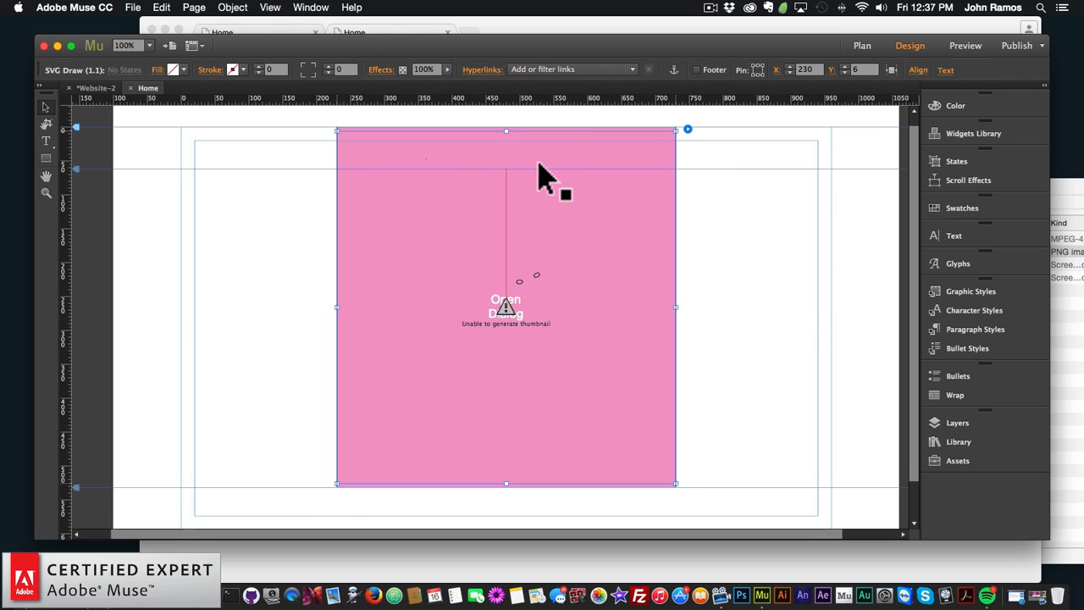
pyautogui.click(733, 235)
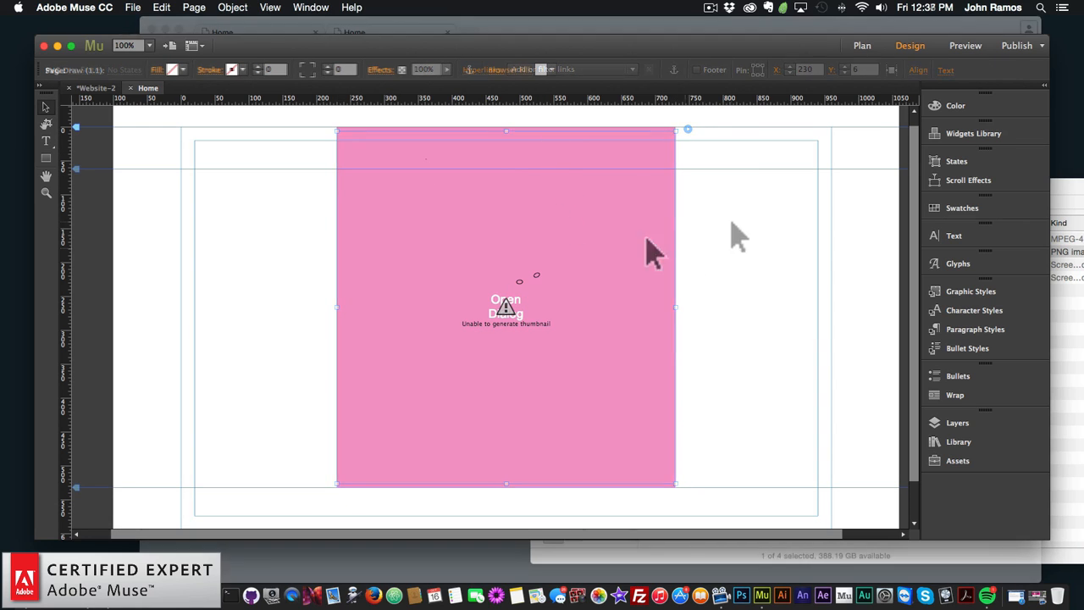
# Step: Preview the page in the browser, open and close the dialog from the animated SVG drawing, and return to Adobe Muse
pyautogui.click(133, 8)
pyautogui.click(195, 224)
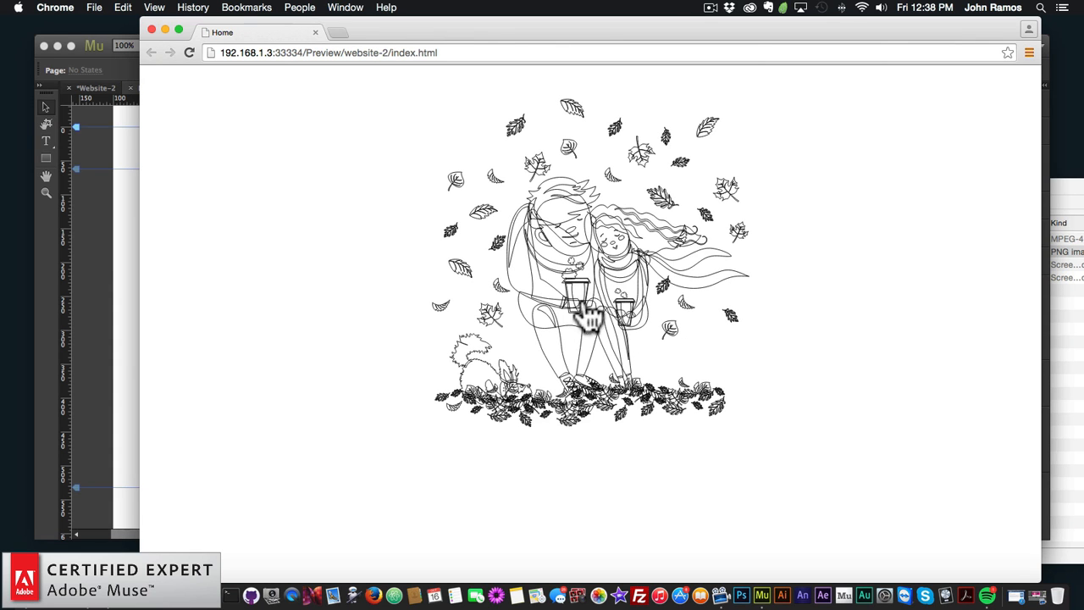
pyautogui.click(603, 284)
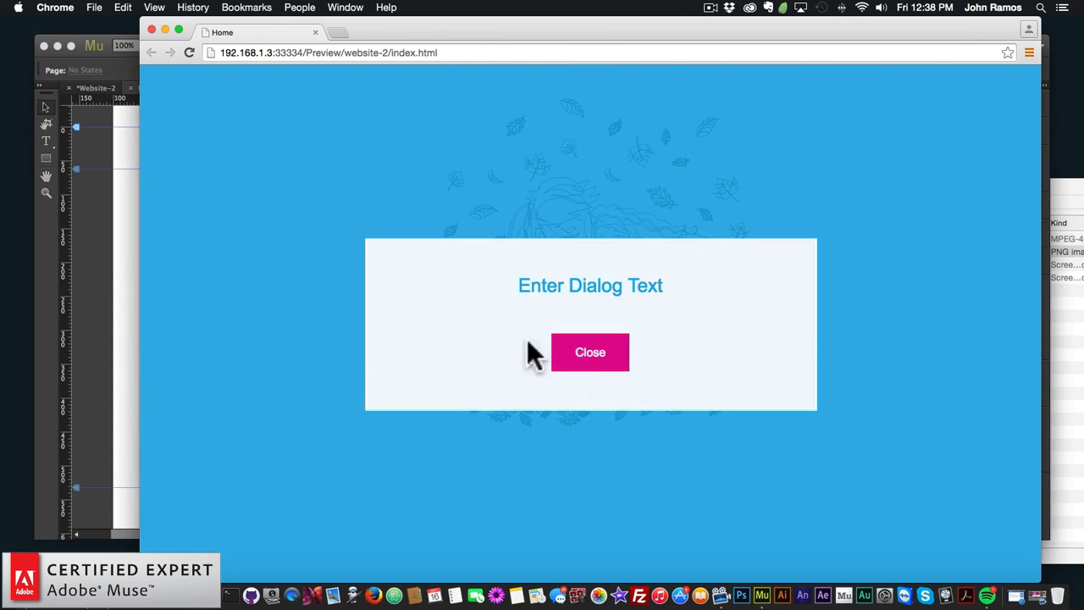
pyautogui.click(596, 360)
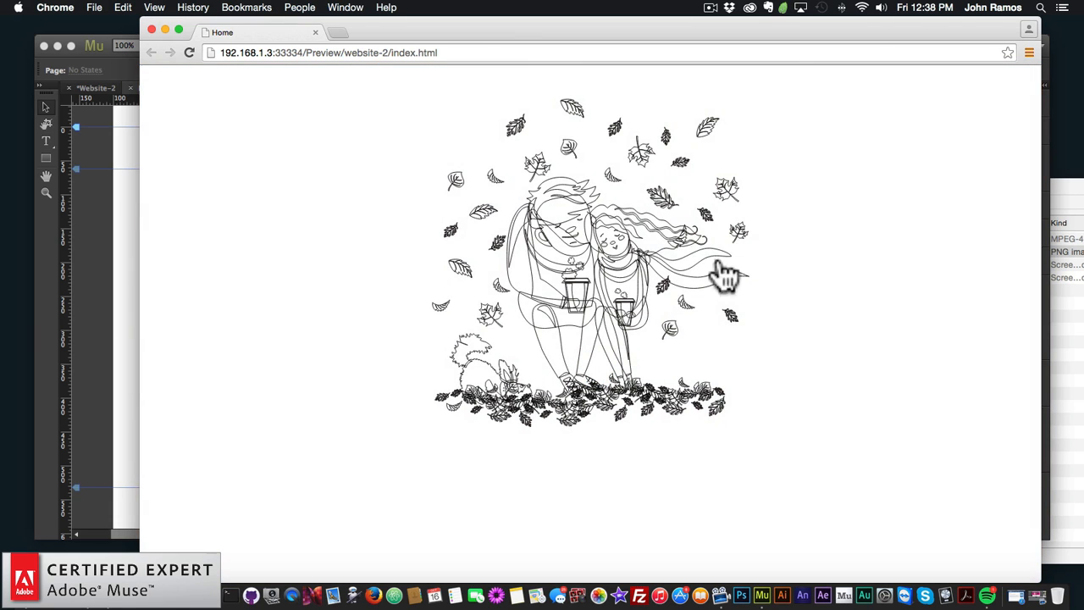
pyautogui.click(648, 242)
pyautogui.click(576, 360)
pyautogui.click(127, 272)
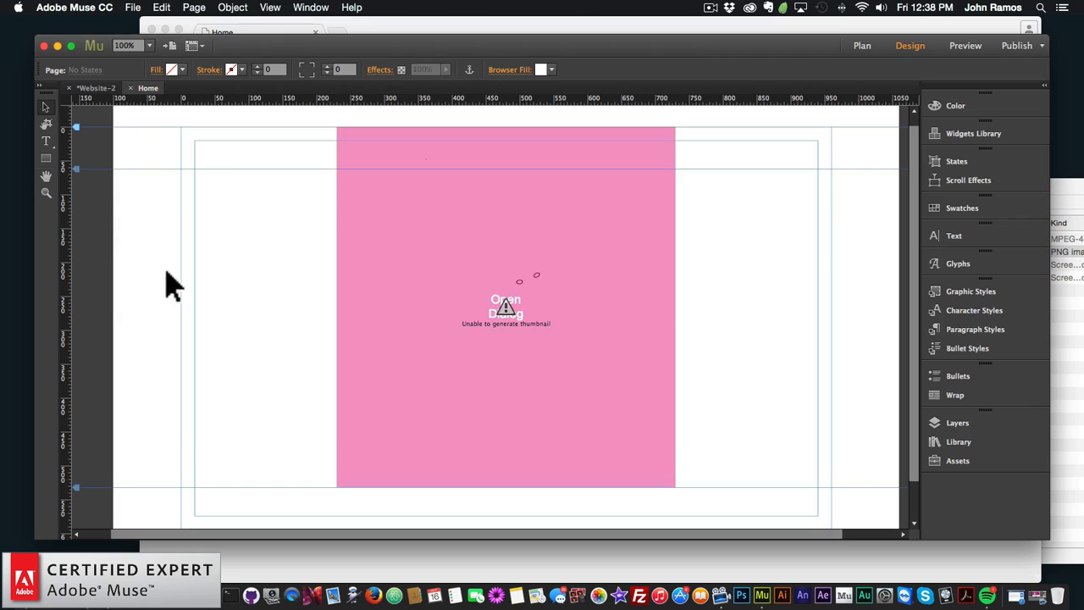
# Step: Replace the Wilma widget's dialog text with "Hello Autumn"
pyautogui.click(607, 181)
pyautogui.click(688, 126)
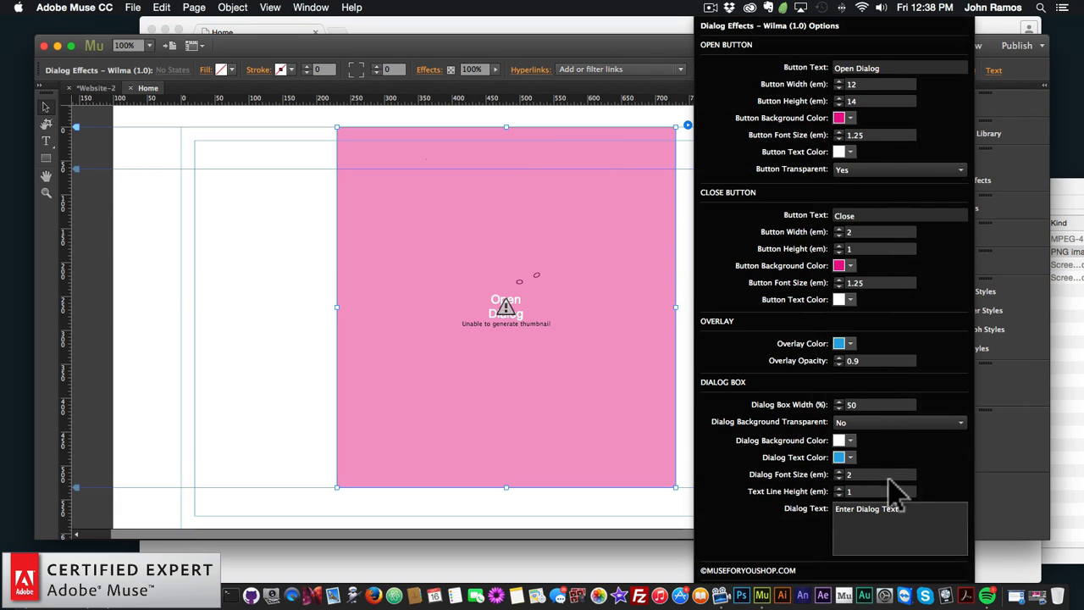
pyautogui.moveTo(898, 508); pyautogui.dragTo(850, 508)
pyautogui.write('WE')
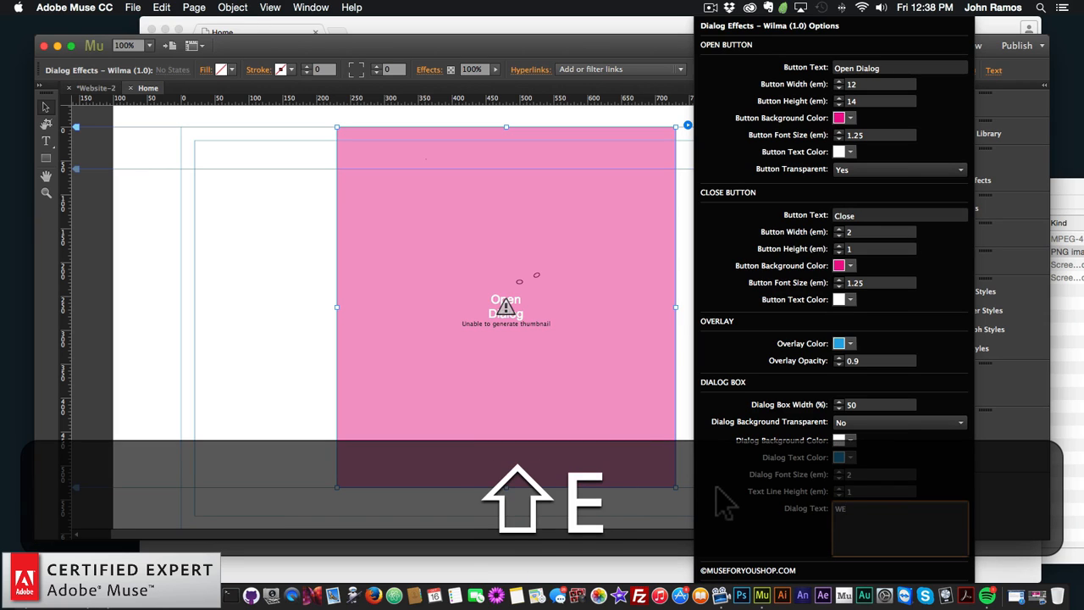
pyautogui.press('BackSpace')
pyautogui.press('BackSpace')
pyautogui.write('Hello Autm')
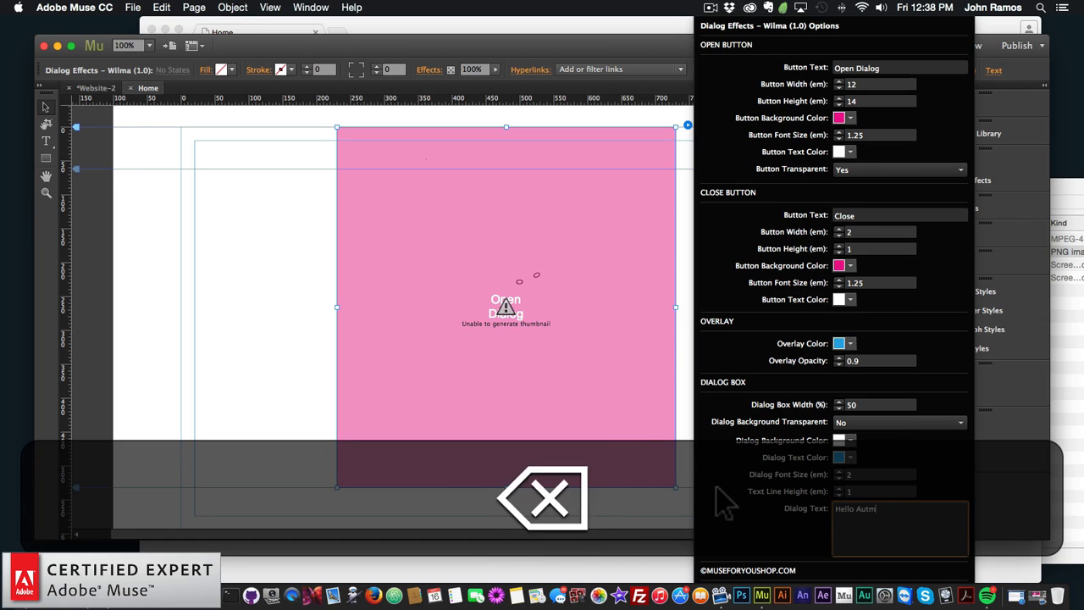
pyautogui.press('BackSpace')
pyautogui.write('umn')
pyautogui.press('Return')
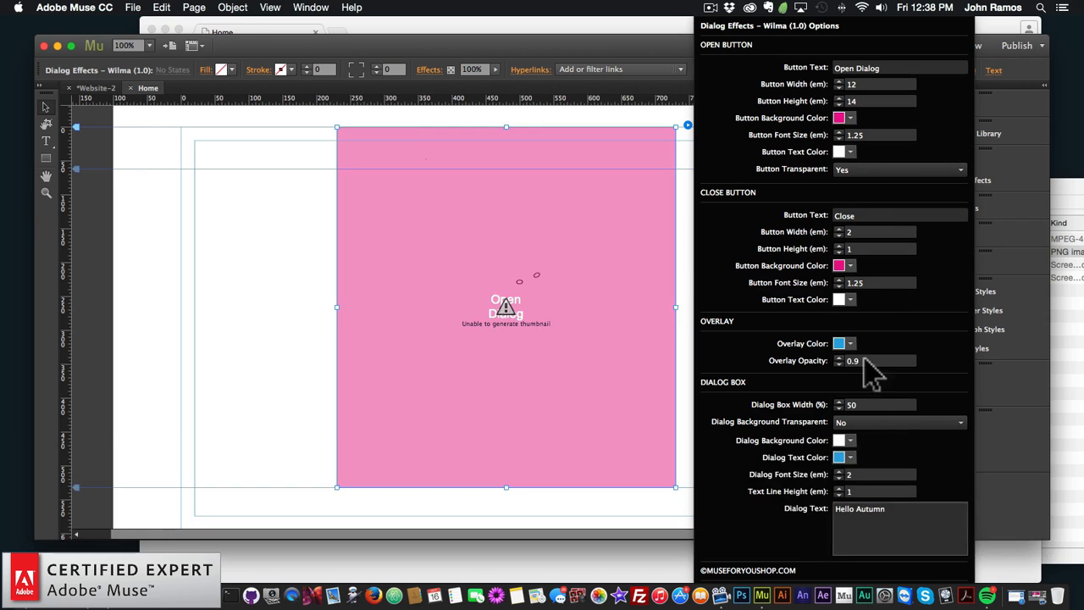
pyautogui.click(309, 352)
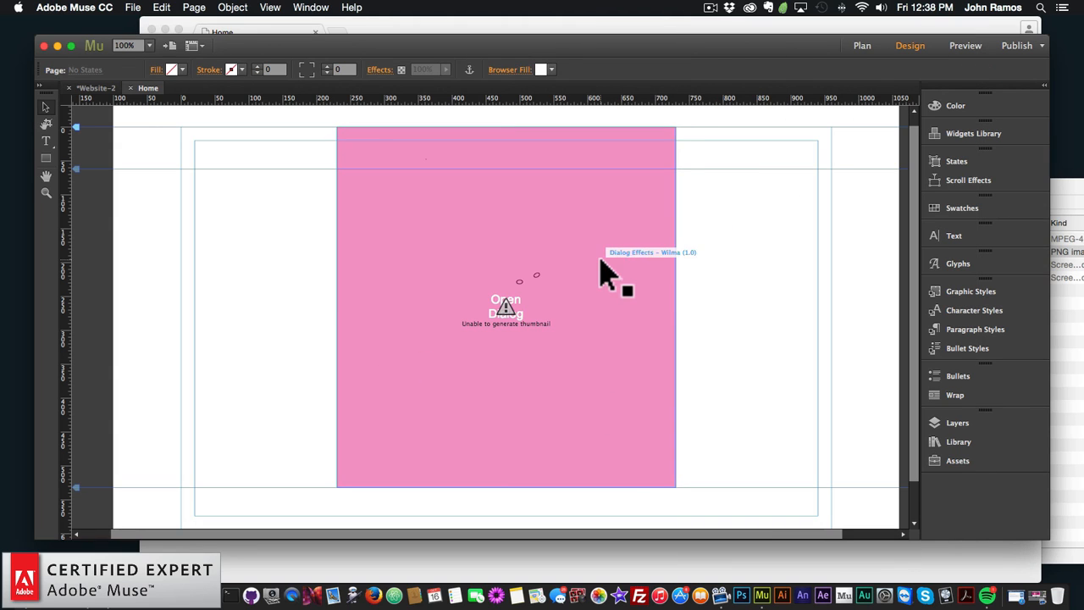
# Step: Set the Wilma widget's text font to the recently used web font Nixie One and deselect the widget
pyautogui.click(987, 69)
pyautogui.click(985, 93)
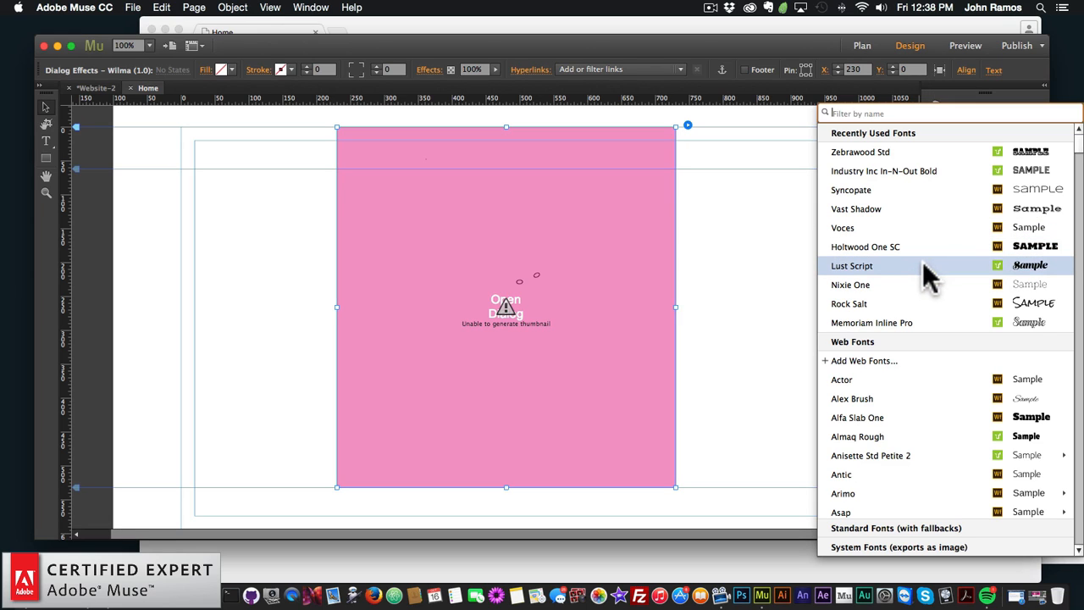
pyautogui.click(965, 286)
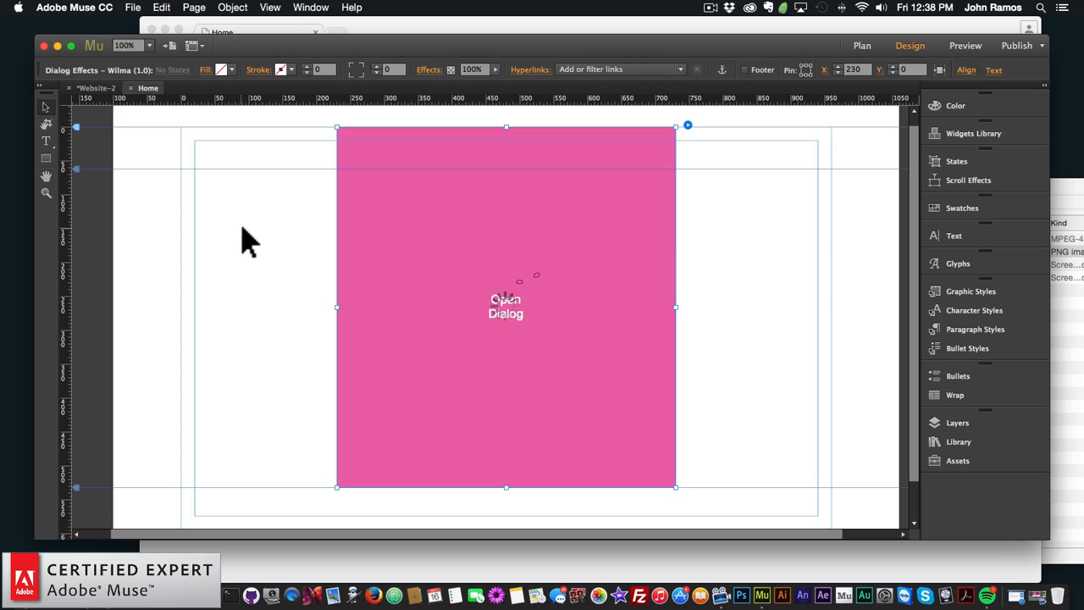
pyautogui.click(244, 241)
# Step: Preview the page in the browser, check the dialog's text and font, close the dialog and return to Adobe Muse
pyautogui.click(133, 8)
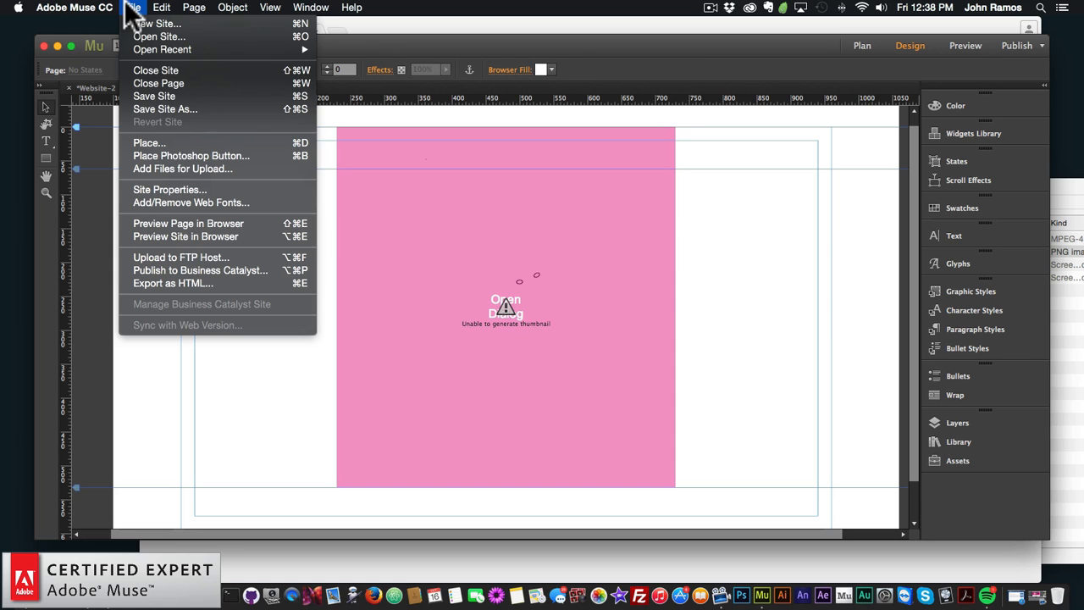
pyautogui.click(188, 223)
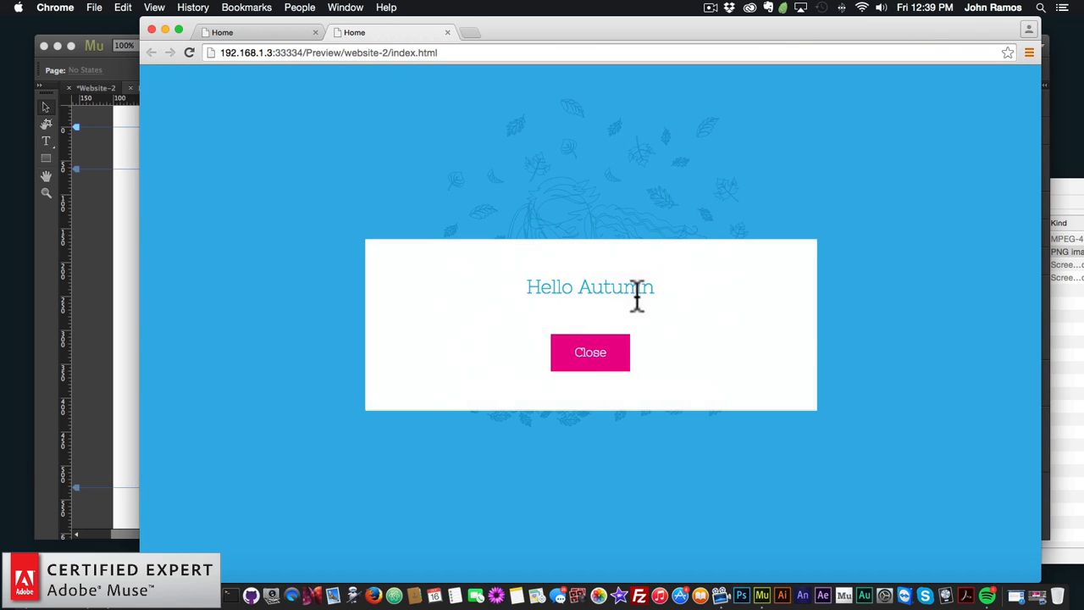
pyautogui.click(601, 357)
pyautogui.click(114, 252)
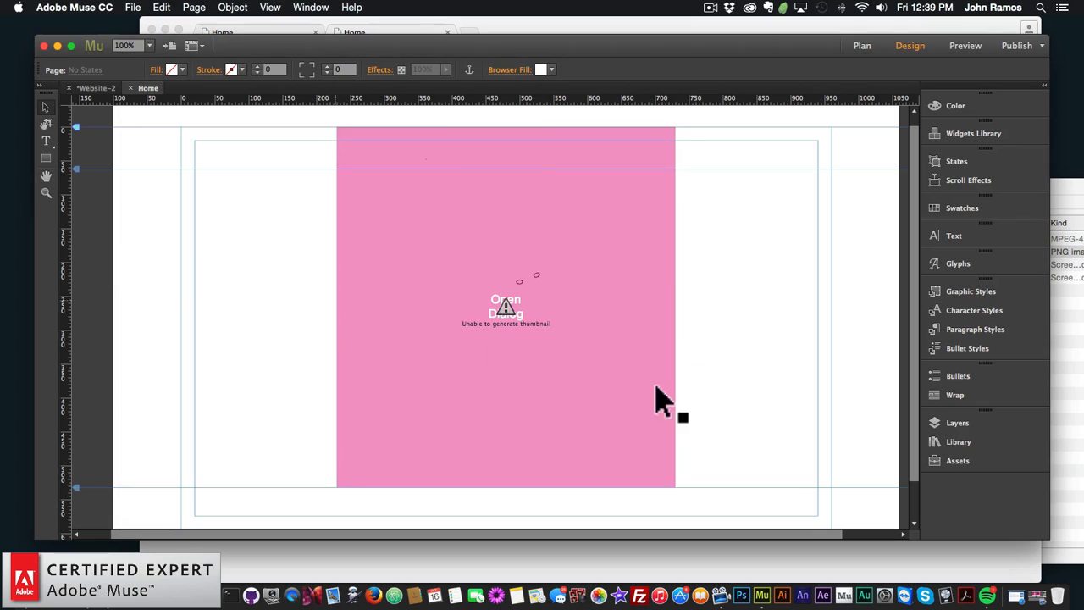
# Step: Place the Font Smoother Light widget from the library at about X 58, Y 178, beside the Wilma widget, and check its options
pyautogui.click(955, 441)
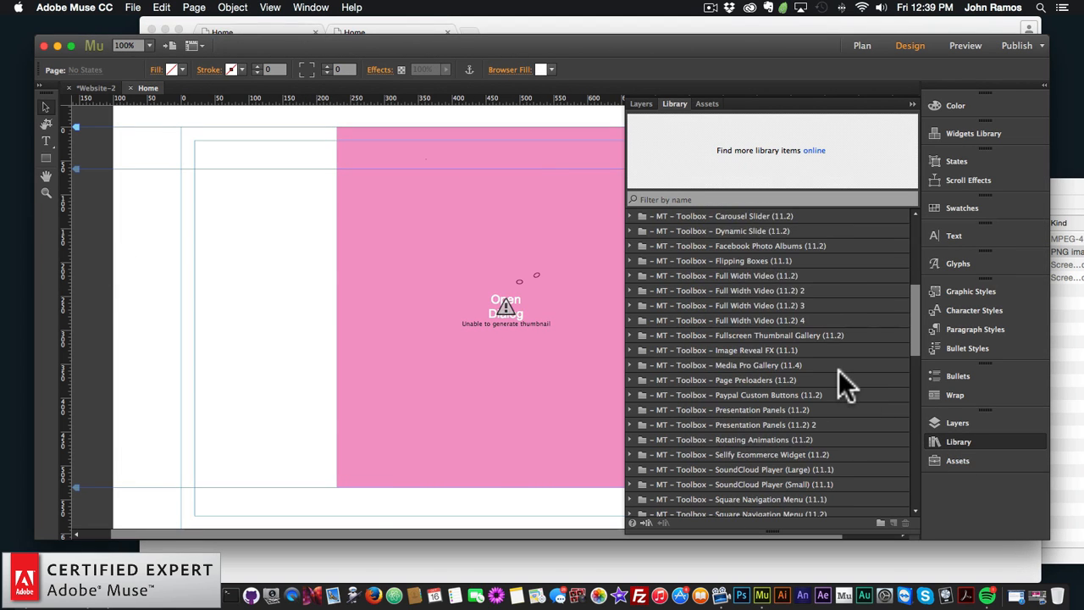
pyautogui.scroll(-10, 838, 370)
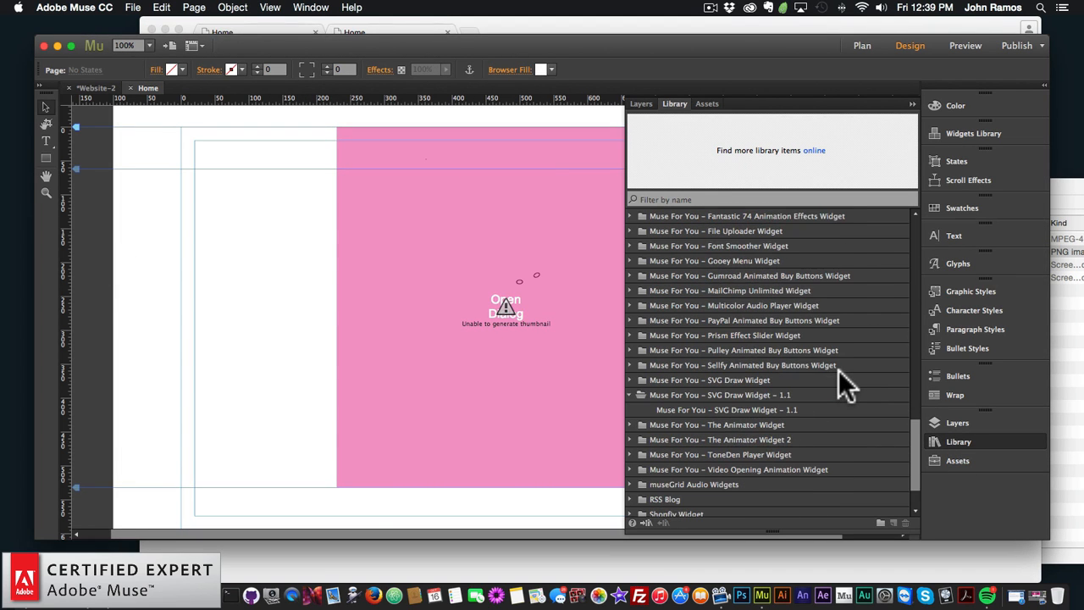
pyautogui.scroll(4, 793, 347)
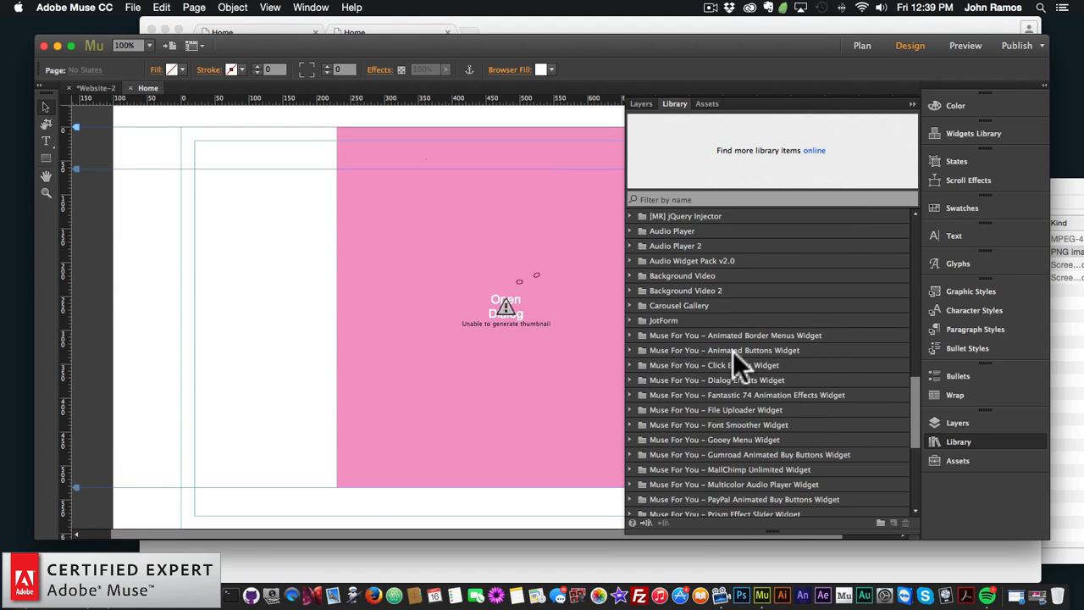
pyautogui.click(632, 424)
pyautogui.click(715, 441)
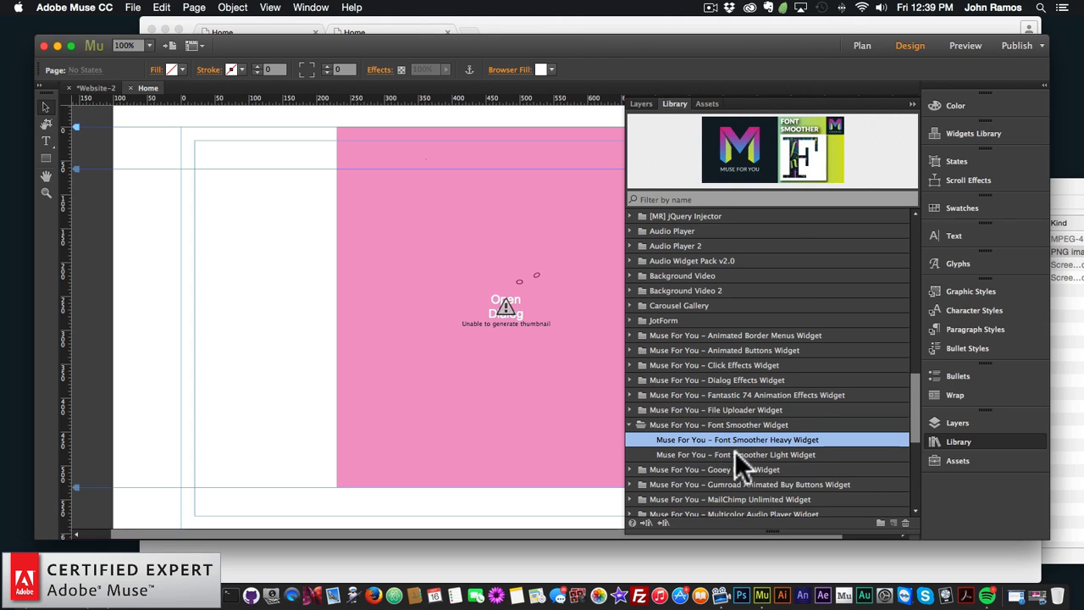
pyautogui.moveTo(734, 455); pyautogui.dragTo(221, 252)
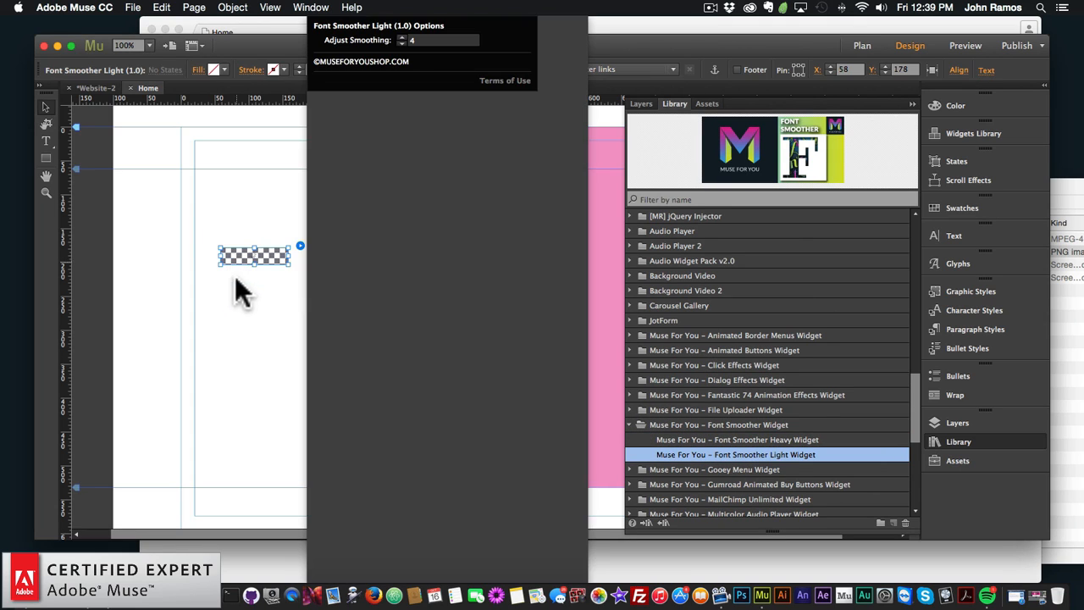
pyautogui.click(958, 442)
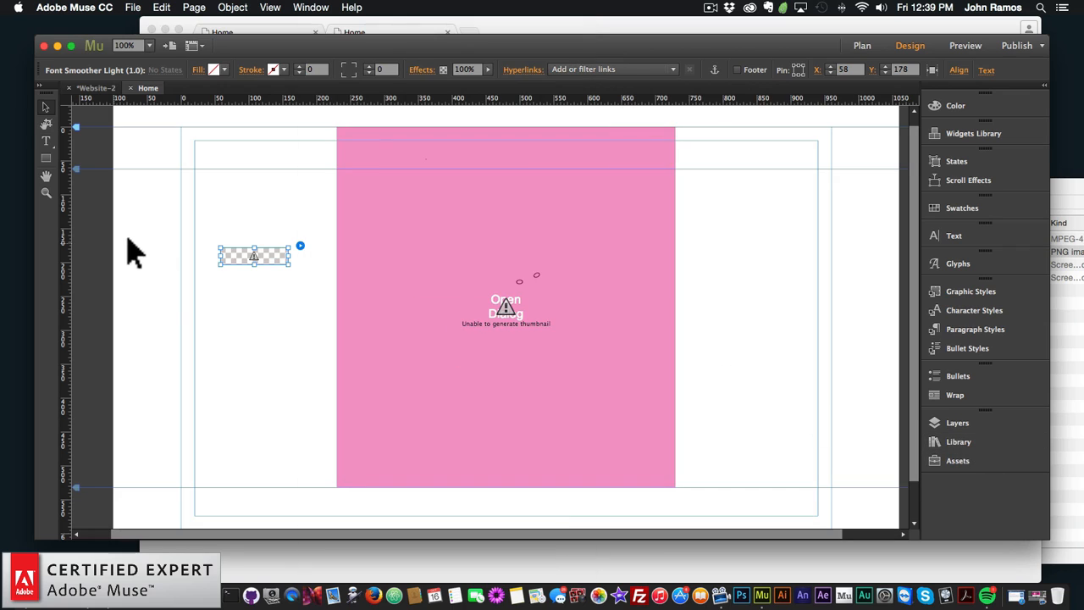
pyautogui.click(297, 245)
pyautogui.click(298, 245)
pyautogui.click(297, 246)
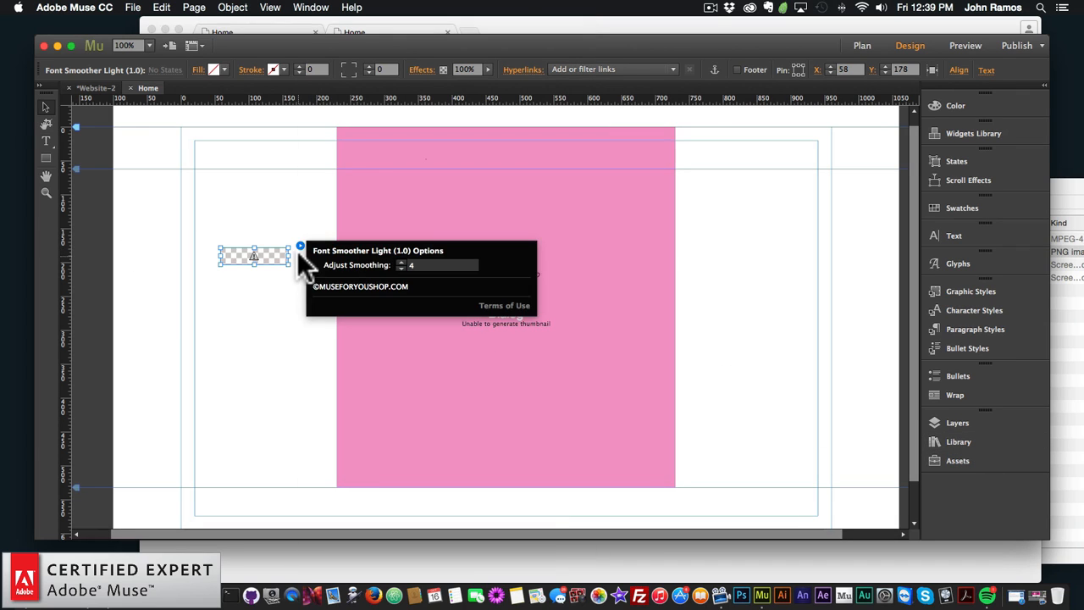
pyautogui.click(286, 288)
# Step: Preview the page in the browser and open and close the dialog to check the smoothed text
pyautogui.click(133, 8)
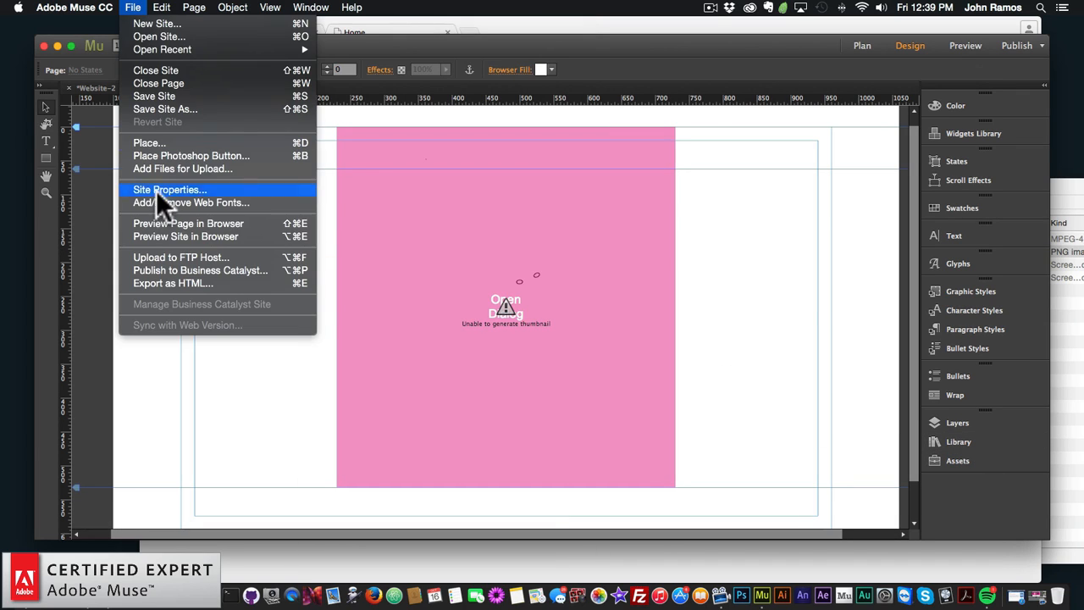
pyautogui.click(162, 223)
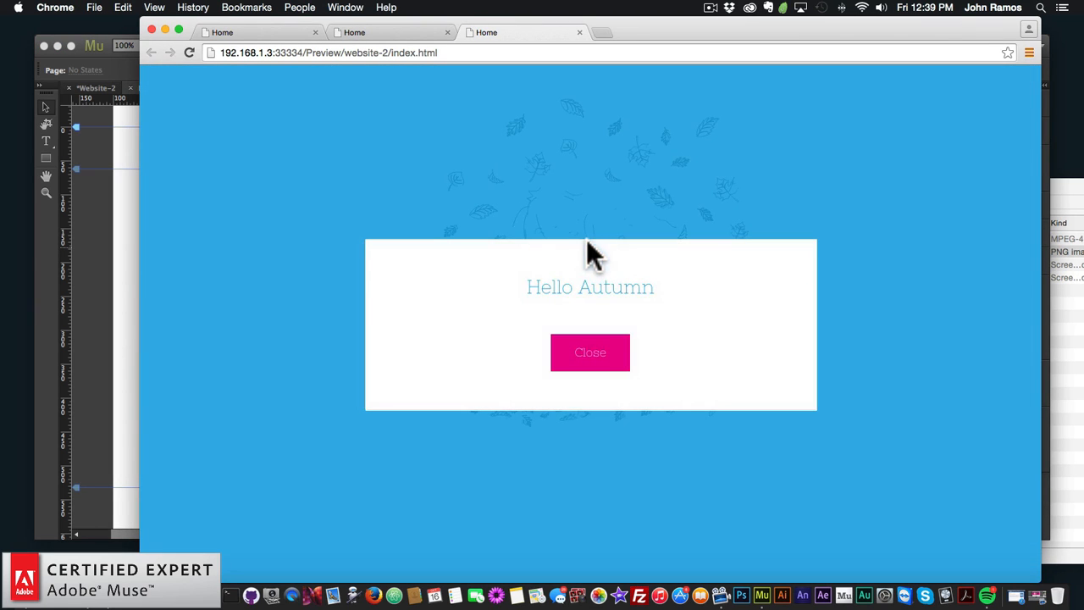
pyautogui.click(600, 362)
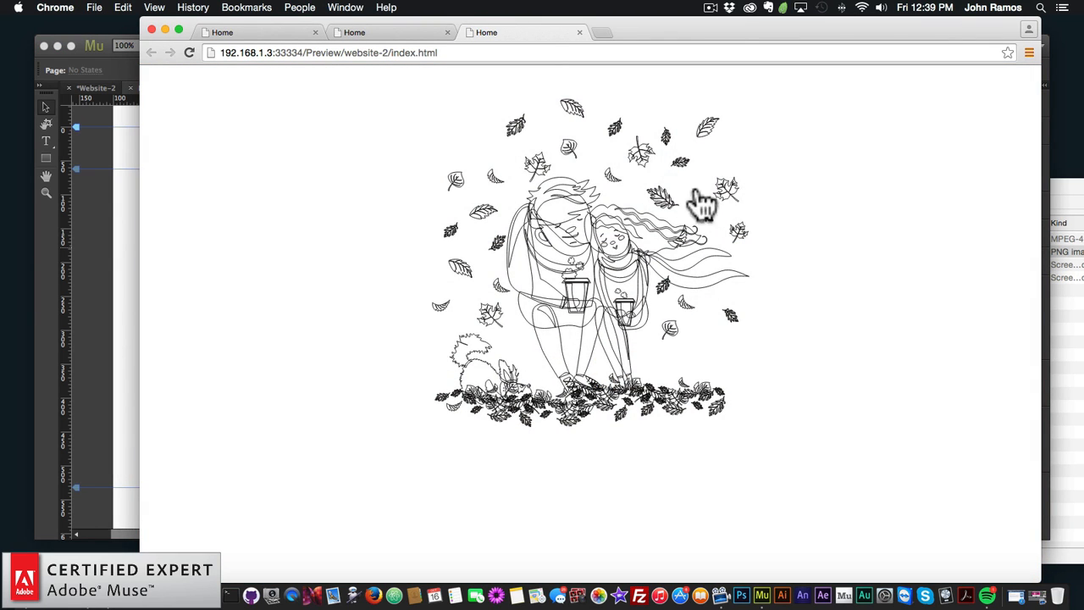
pyautogui.click(597, 231)
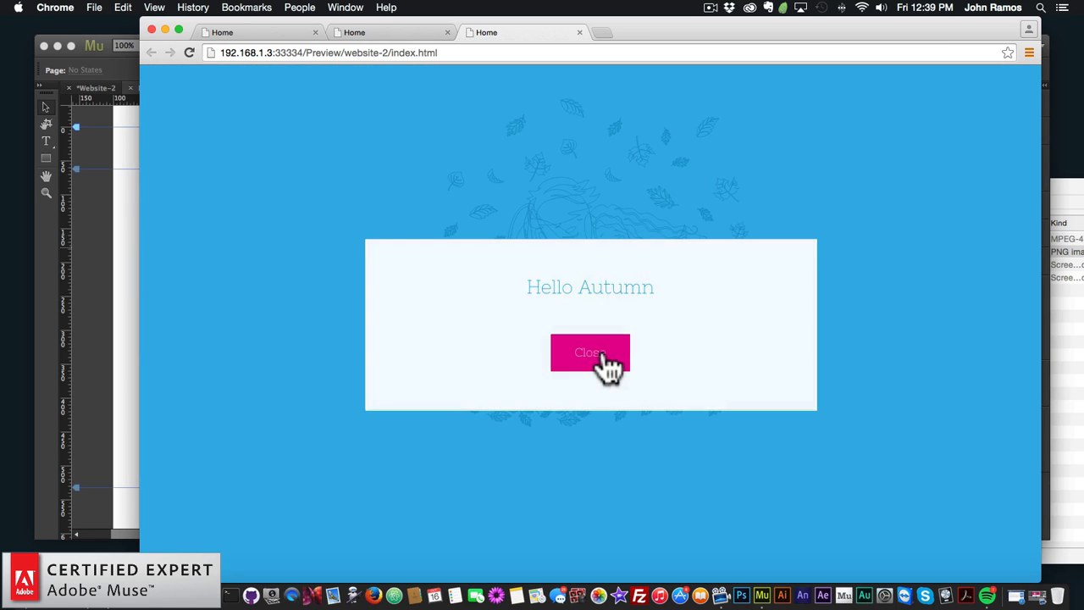
pyautogui.click(596, 358)
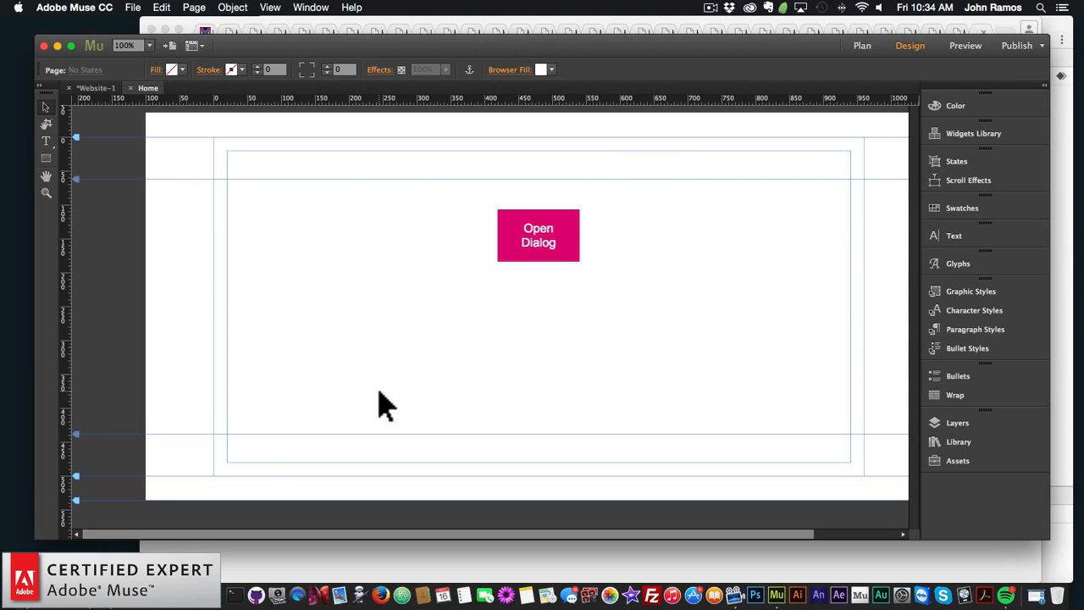
# Step: Switch to Chrome and open museforyoushop.com in a new tab
pyautogui.click(89, 593)
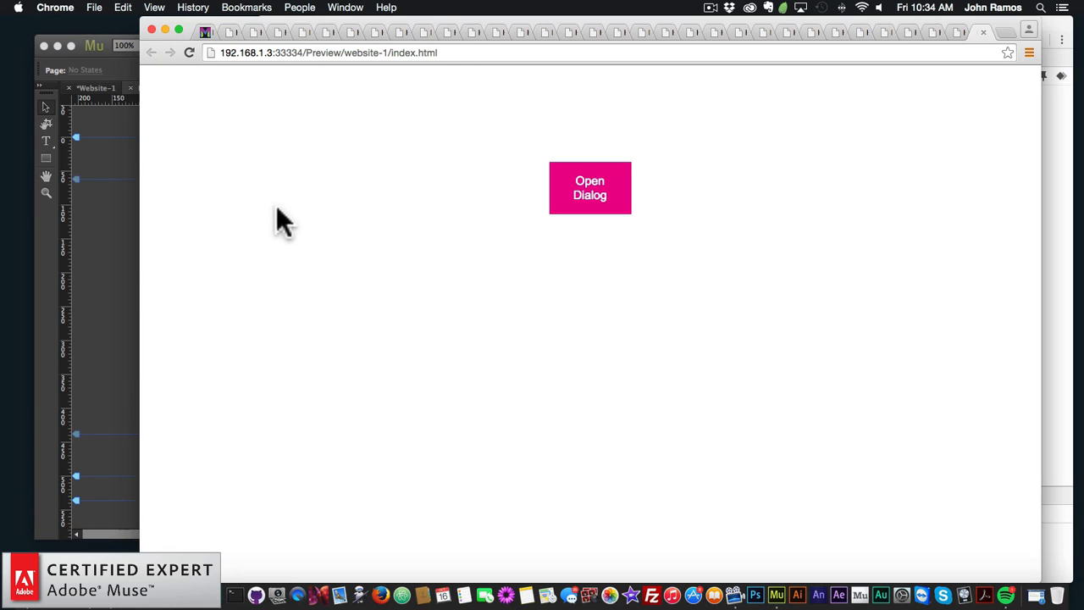
pyautogui.click(457, 52)
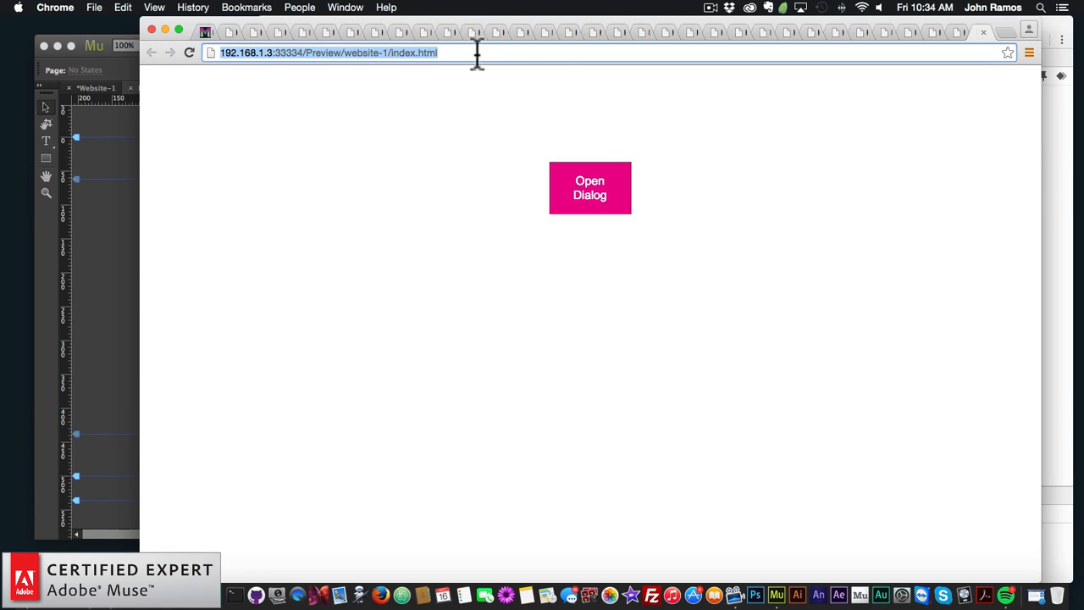
pyautogui.click(1000, 33)
pyautogui.write('museforyou')
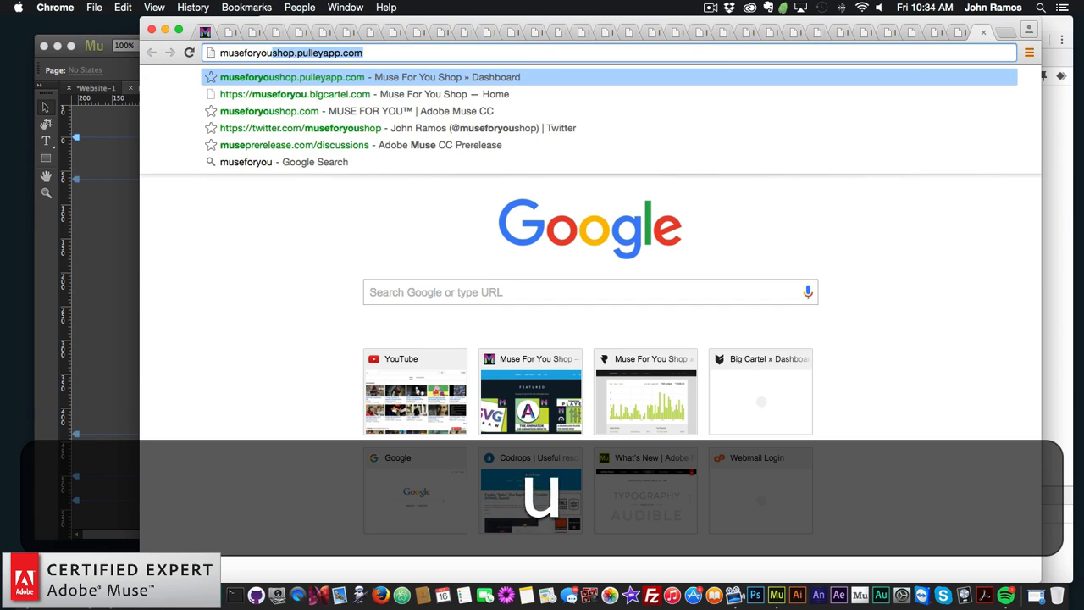
pyautogui.write('shop')
pyautogui.press('Return')
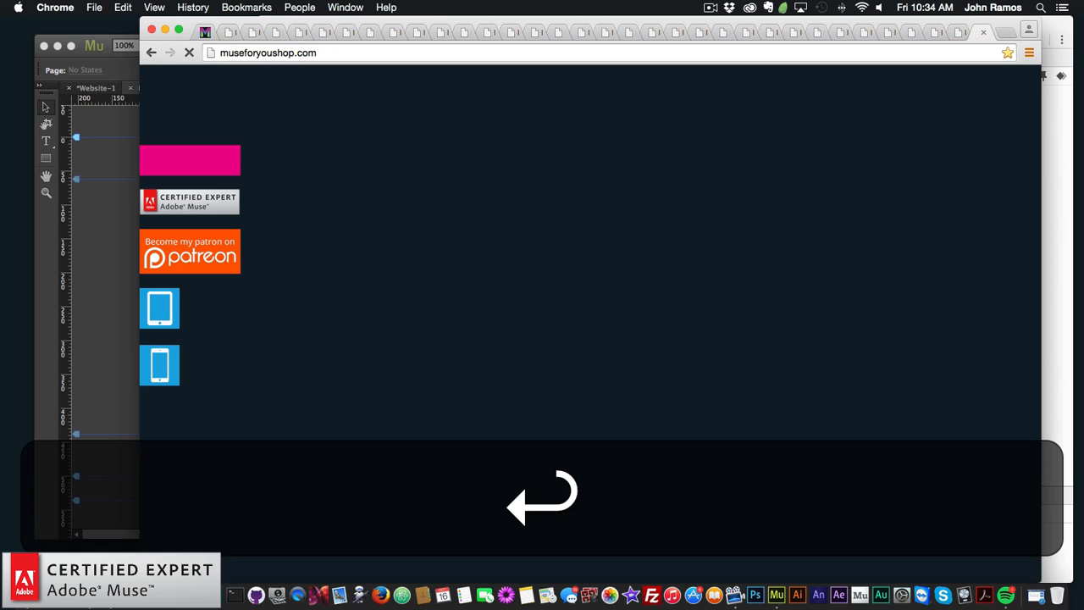
# Step: Enter the Muse For You shop, open the Dialog Effects Widget product and go to its preview page
pyautogui.click(223, 163)
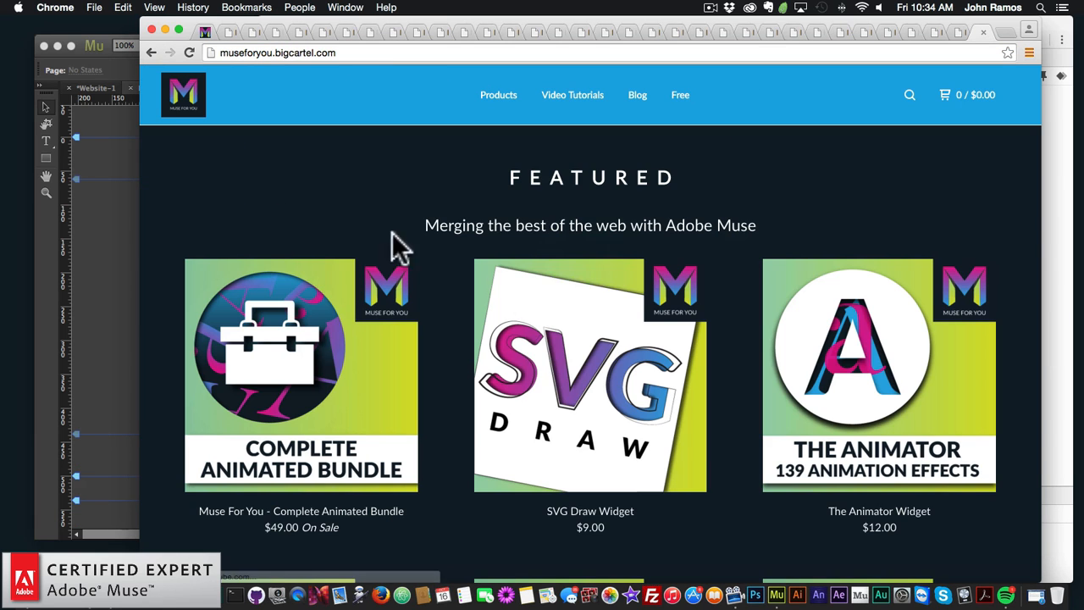
pyautogui.scroll(-5, 569, 290)
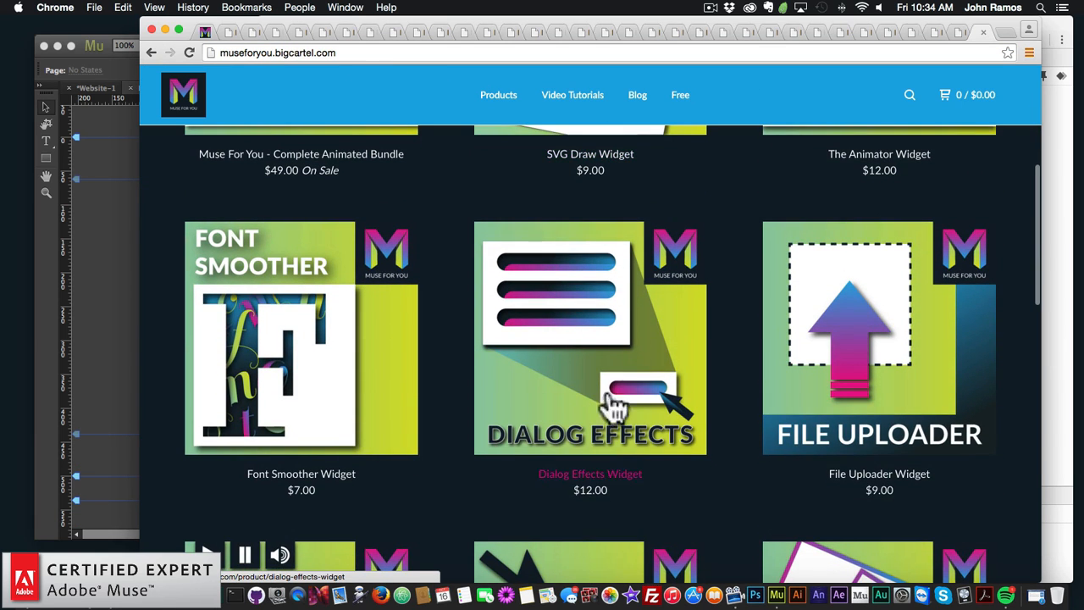
pyautogui.click(593, 339)
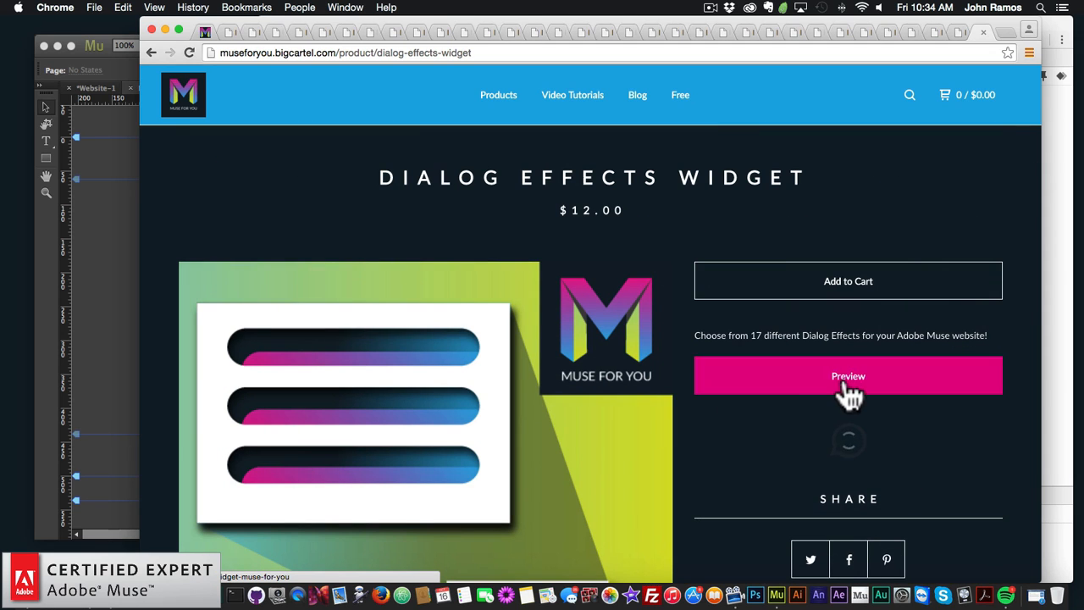
pyautogui.click(841, 381)
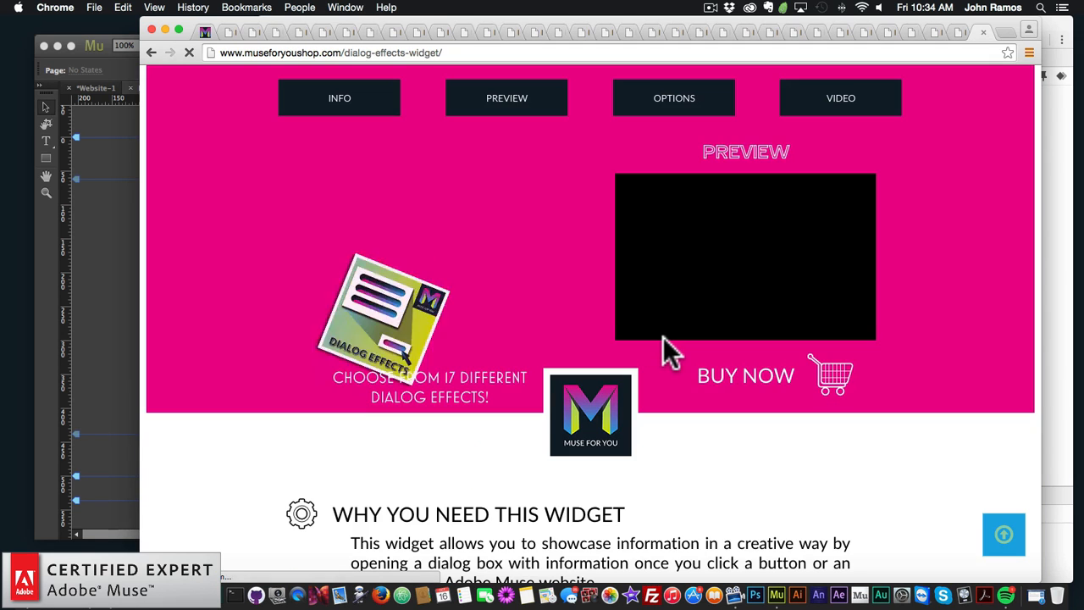
# Step: Find the Preview section of the Dialog Effects page and open and close the sample Wilma dialog
pyautogui.scroll(1, 663, 337)
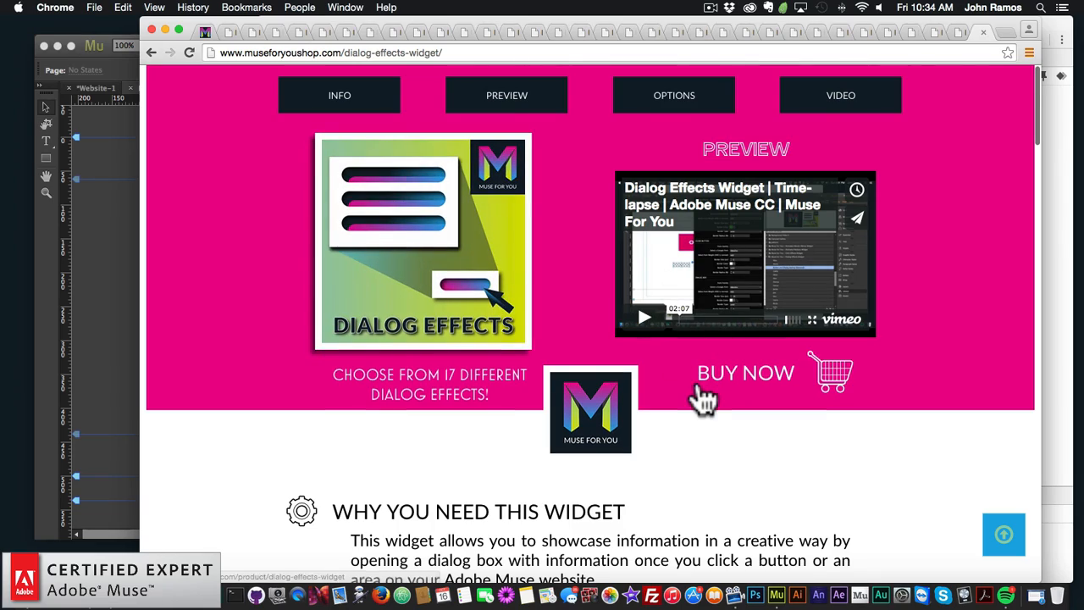
pyautogui.scroll(-3, 702, 396)
pyautogui.scroll(3, 702, 396)
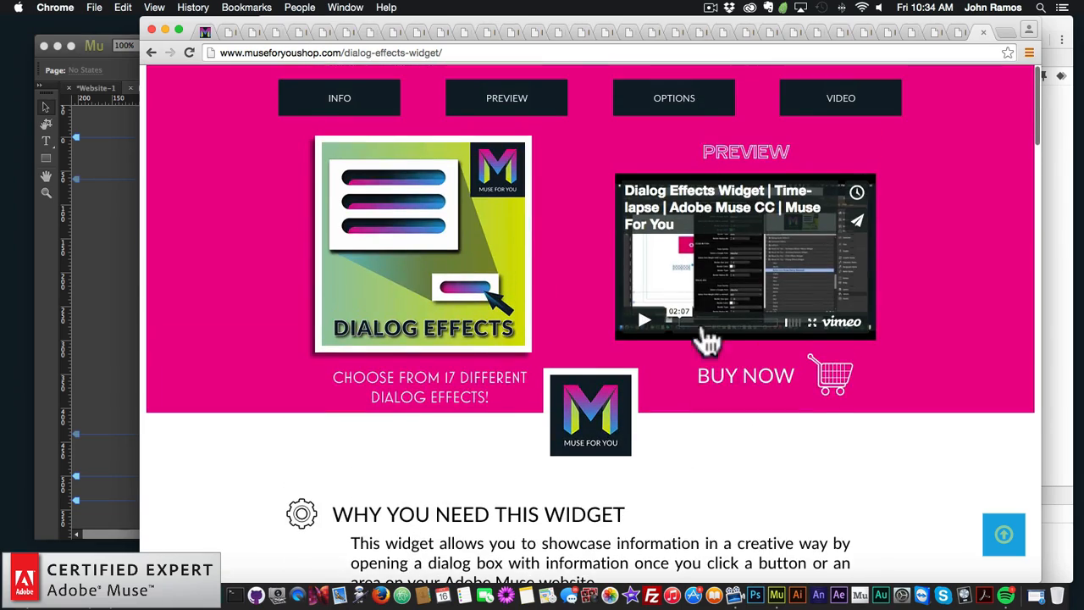
pyautogui.scroll(-3, 702, 334)
pyautogui.scroll(3, 702, 330)
pyautogui.scroll(-5, 702, 326)
pyautogui.scroll(-10, 702, 322)
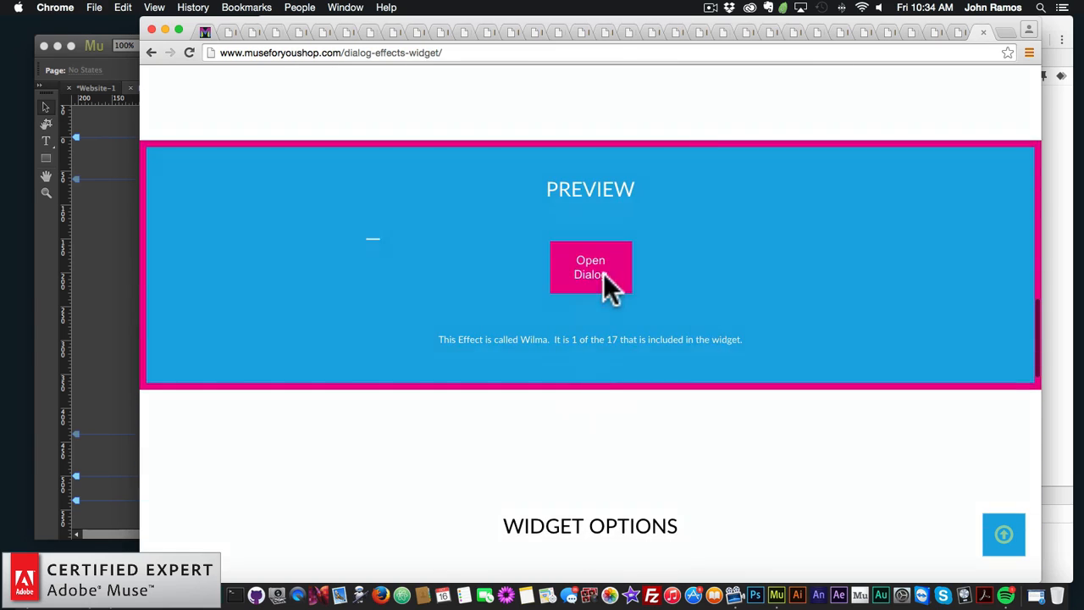
pyautogui.click(603, 273)
pyautogui.click(589, 354)
# Step: Look through the page's widget options, how-to-use and comments sections, and return to the top of the page
pyautogui.scroll(-10, 590, 360)
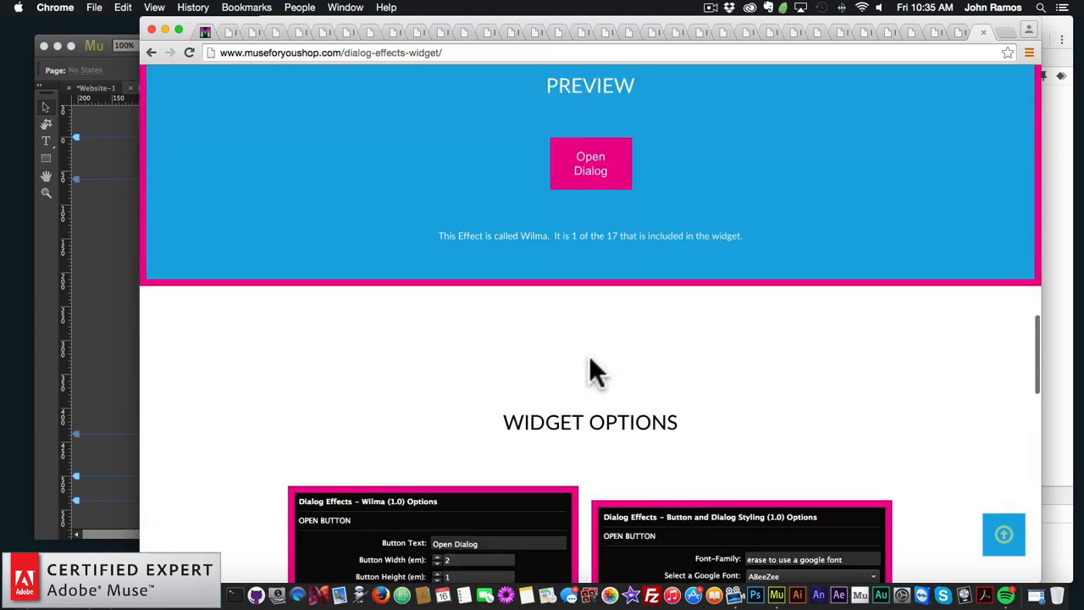
pyautogui.scroll(-5, 592, 360)
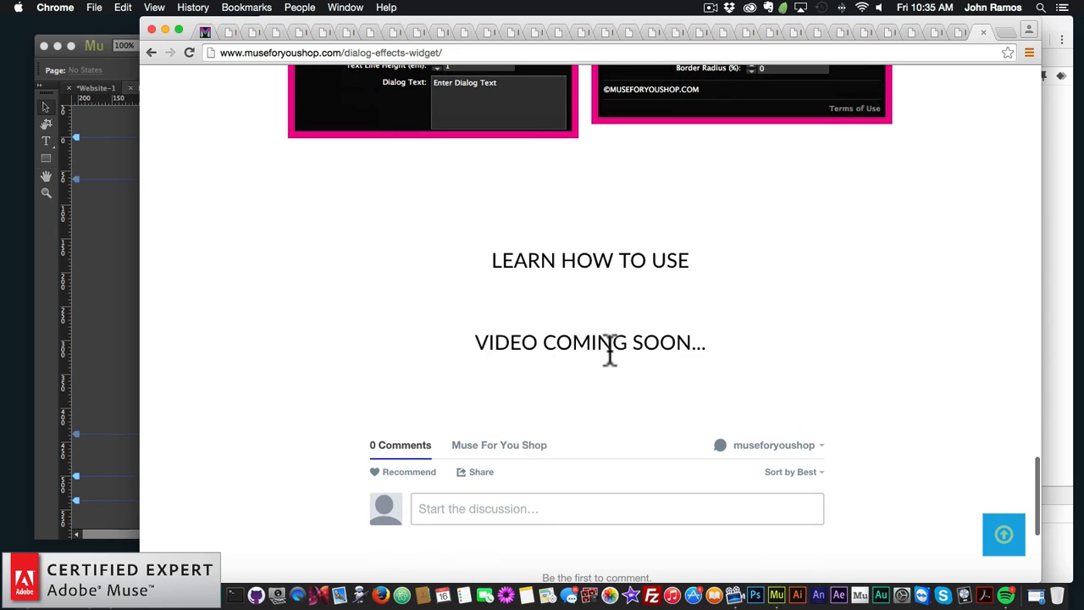
pyautogui.scroll(-2, 618, 330)
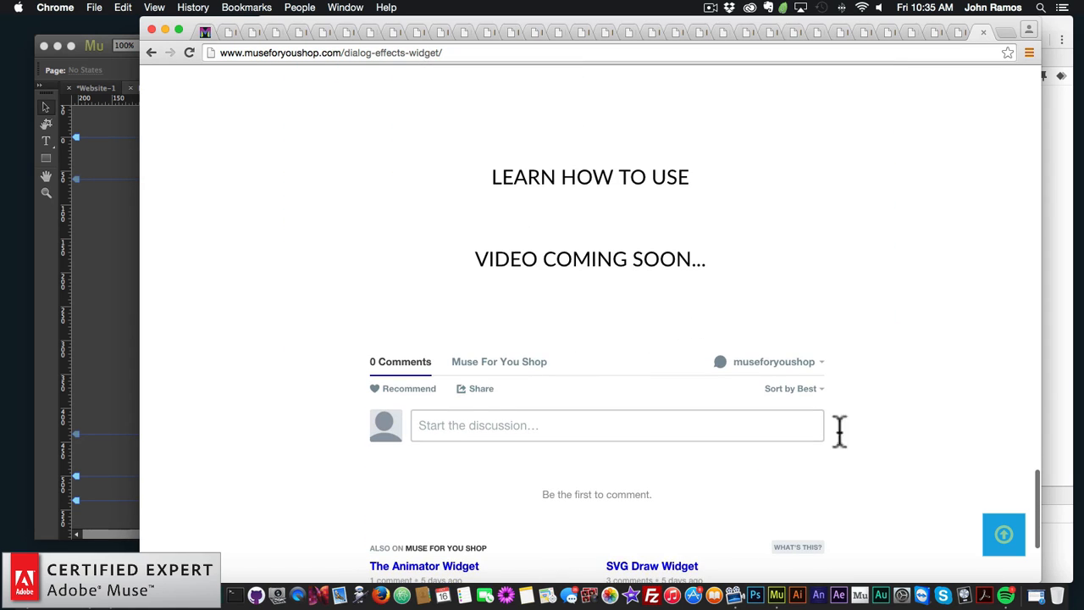
pyautogui.scroll(-5, 875, 450)
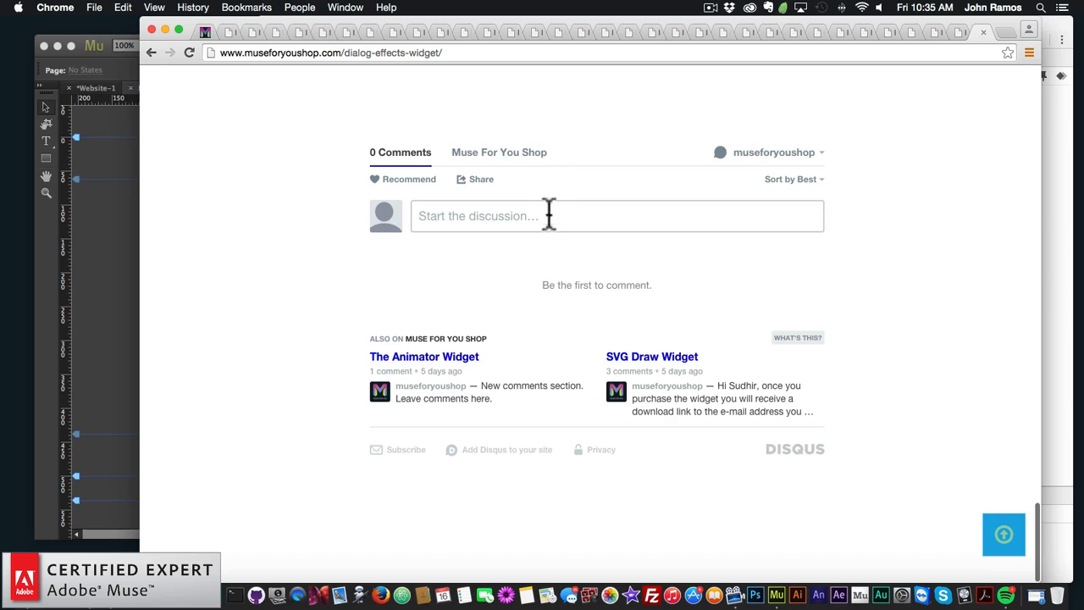
pyautogui.click(1002, 534)
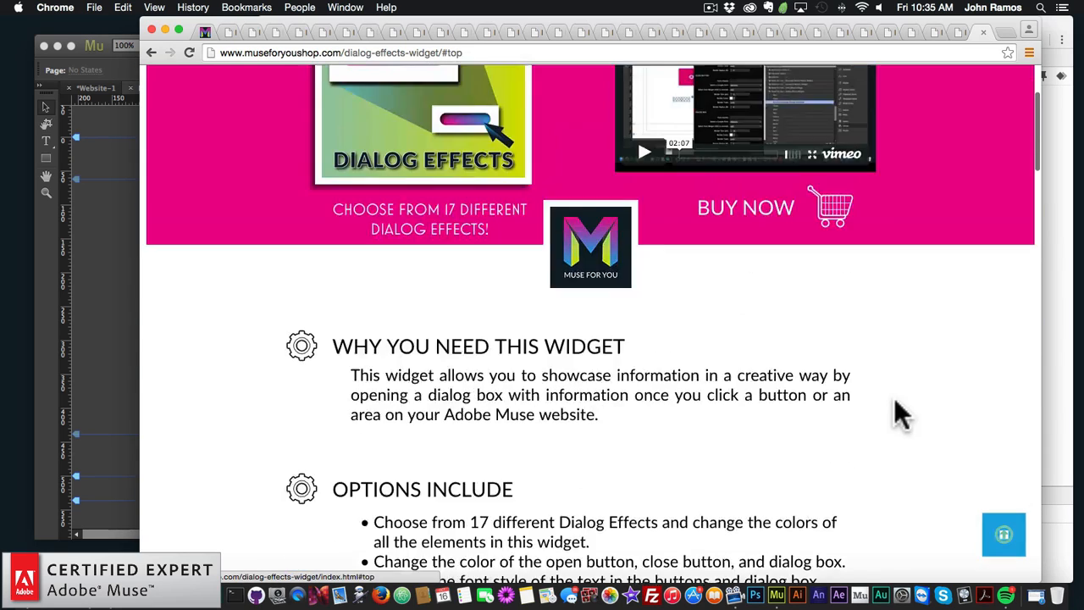